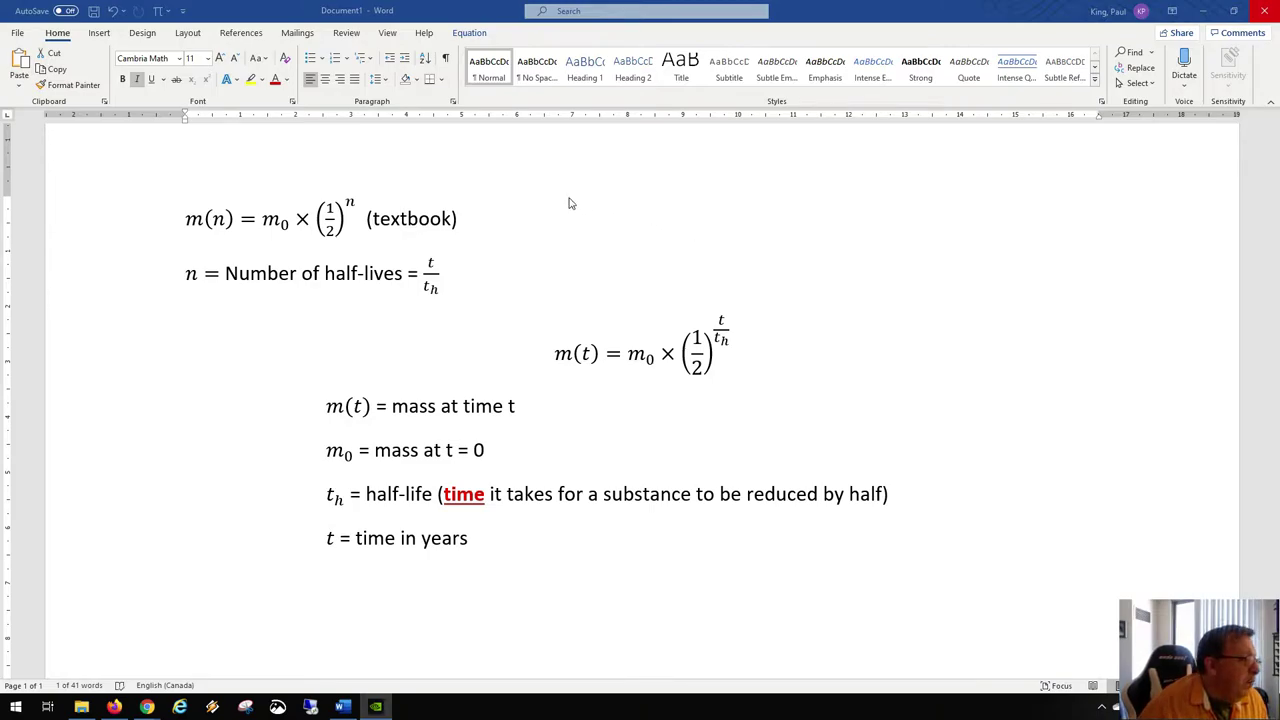
# Extend the textbook equation m(n) = m₀ × (1/2)ⁿ with the equivalent form = m₀ × 2⁻ⁿ.
pyautogui.doubleClick(350, 218)
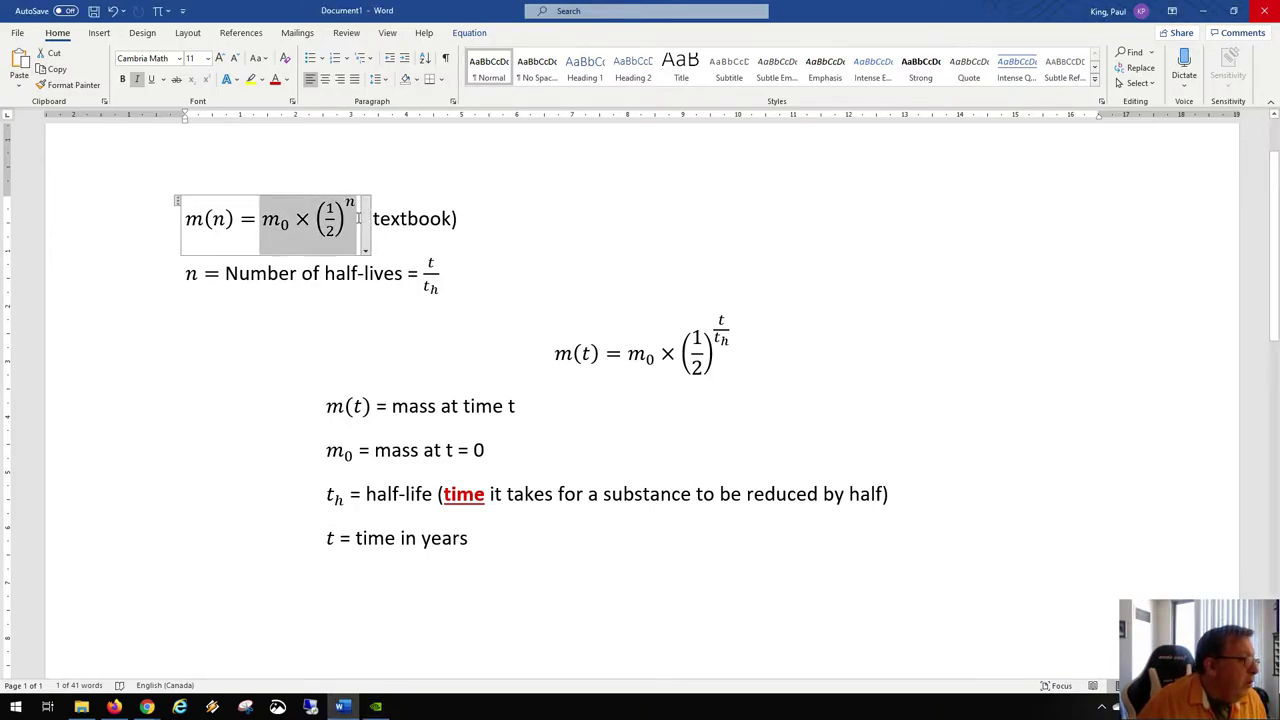
pyautogui.click(356, 218)
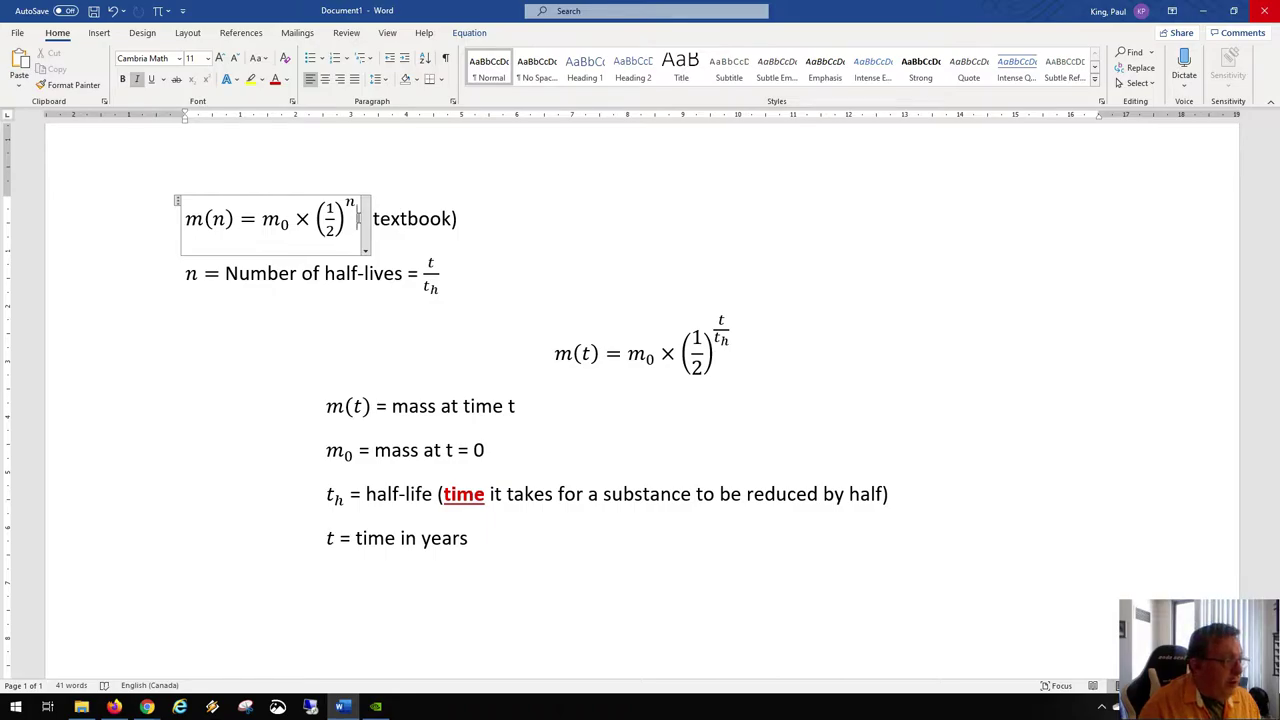
pyautogui.write('= ')
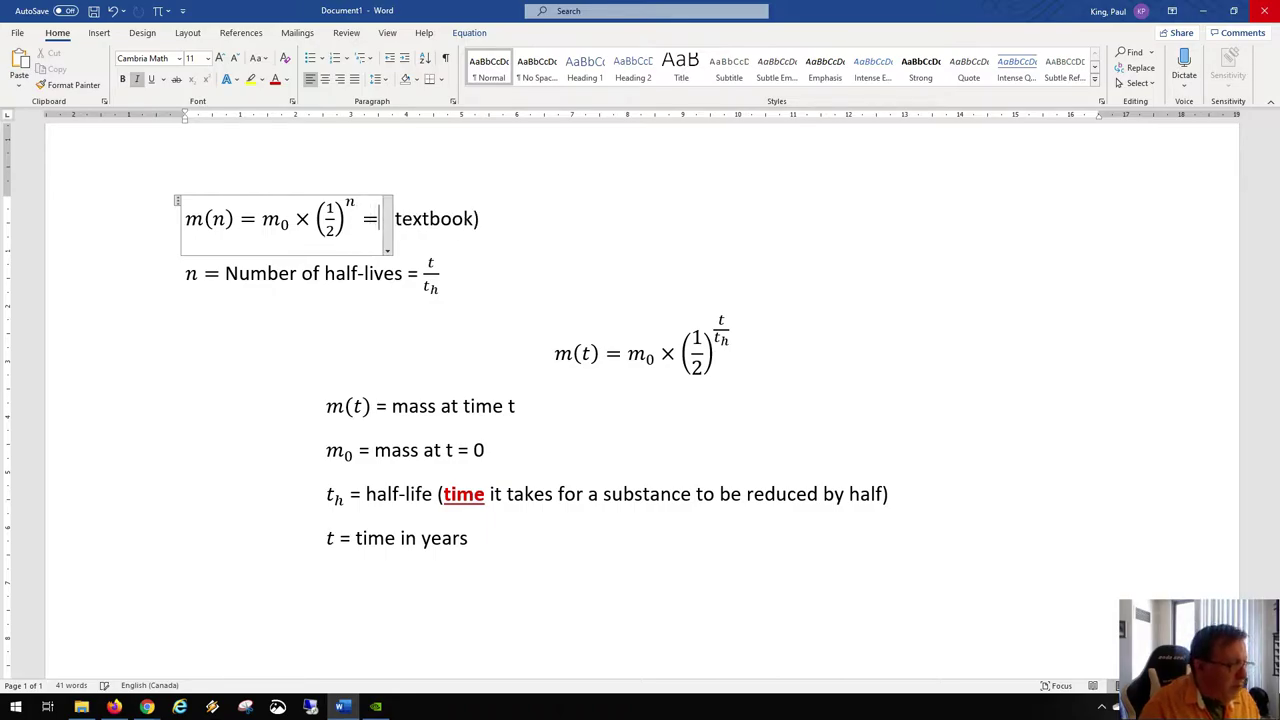
pyautogui.write('m_0')
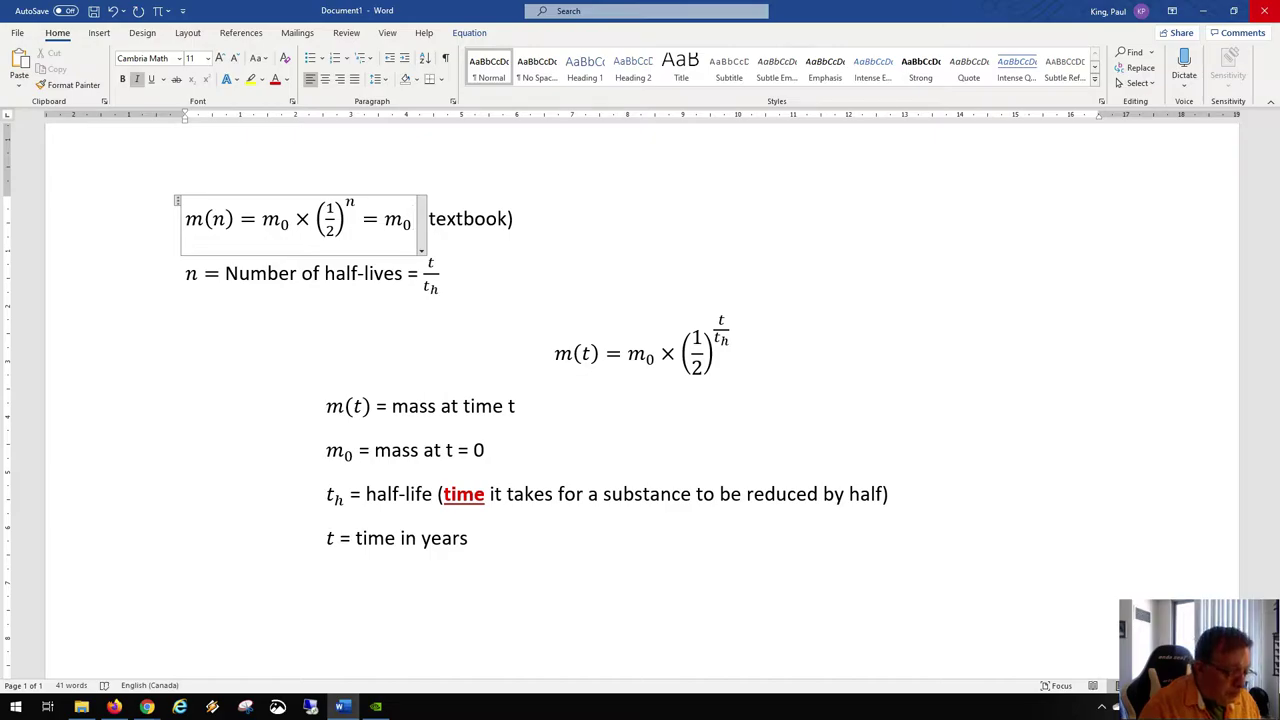
pyautogui.write('imes')
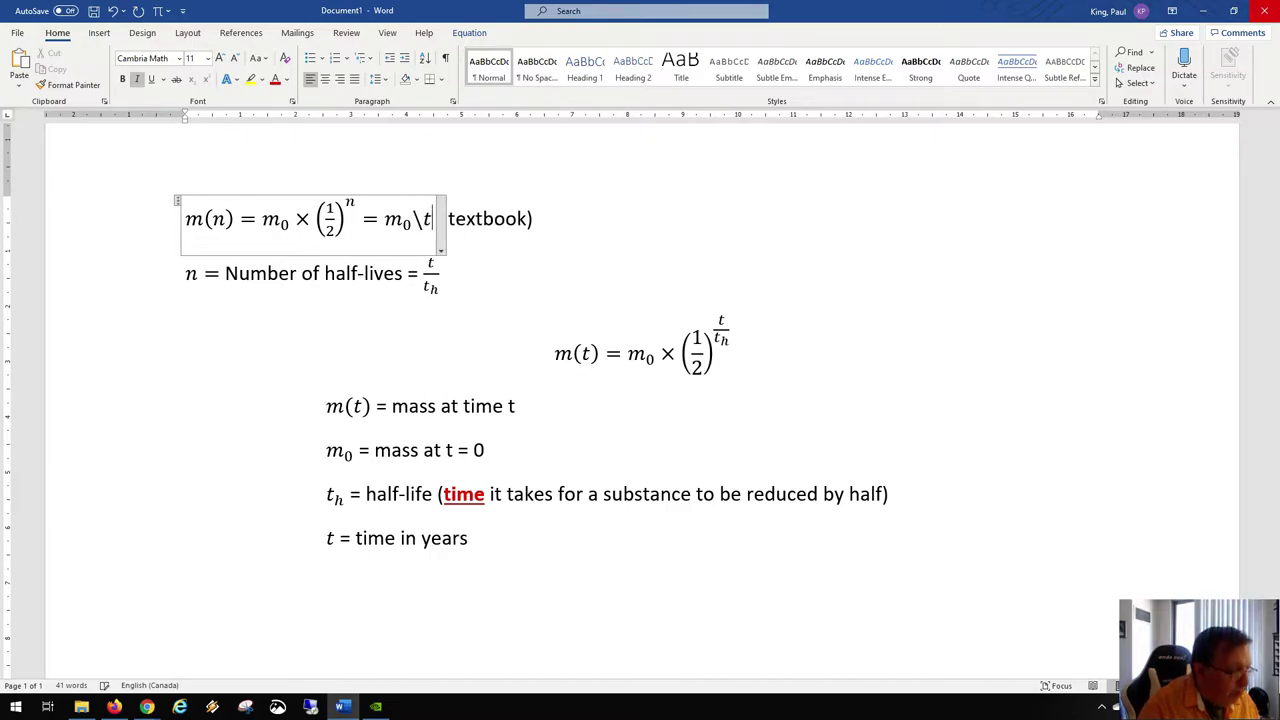
pyautogui.press('space')
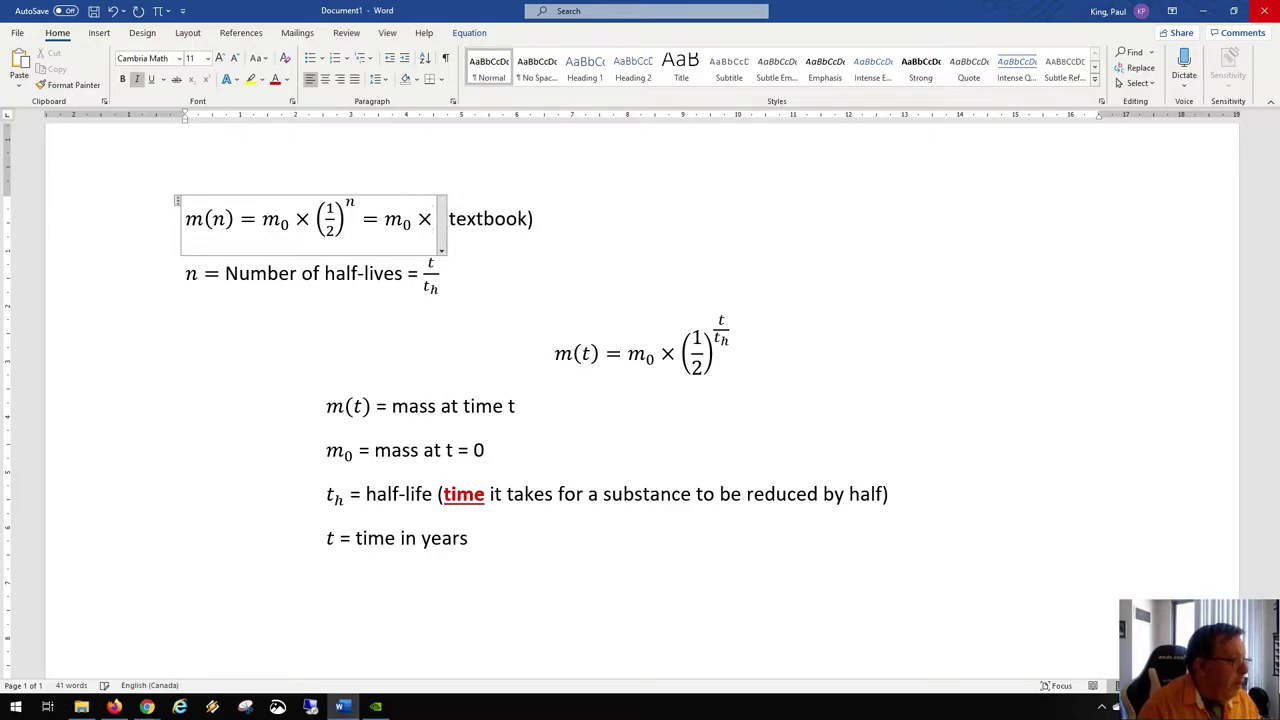
pyautogui.write('2^')
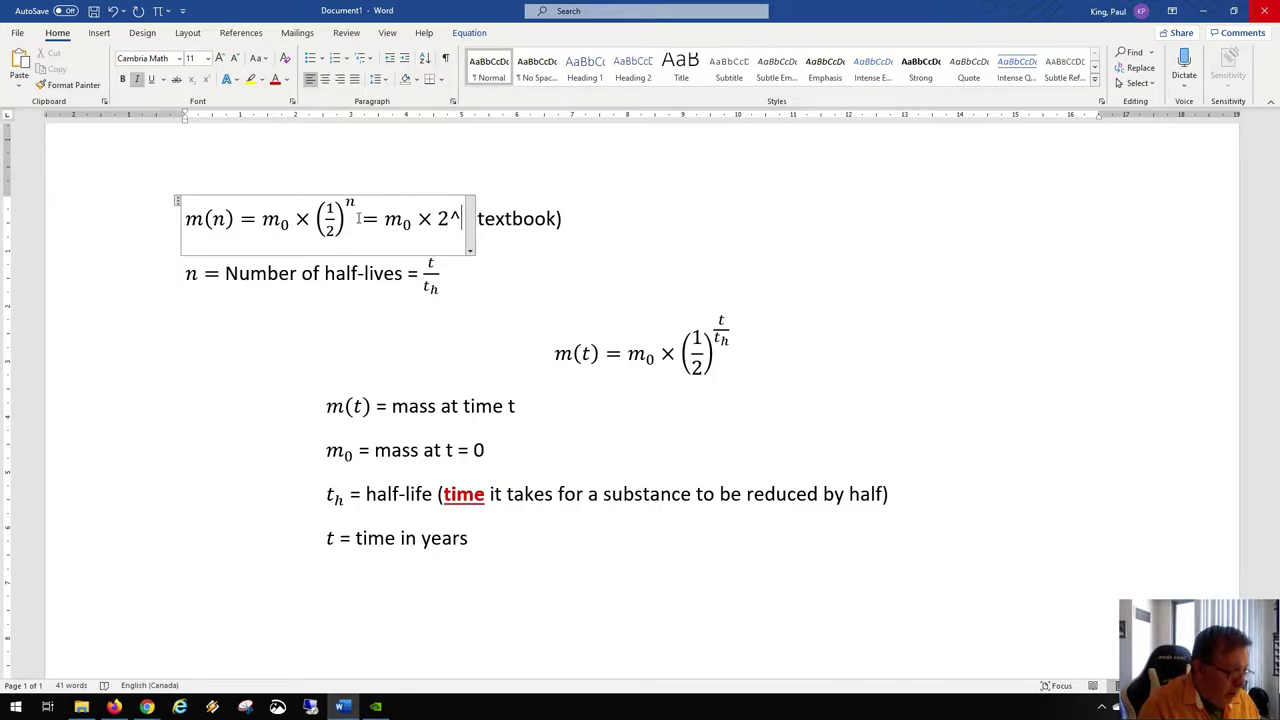
pyautogui.write('-n')
pyautogui.press('space')
pyautogui.press('Right')
pyautogui.press('Right')
pyautogui.press('Right')
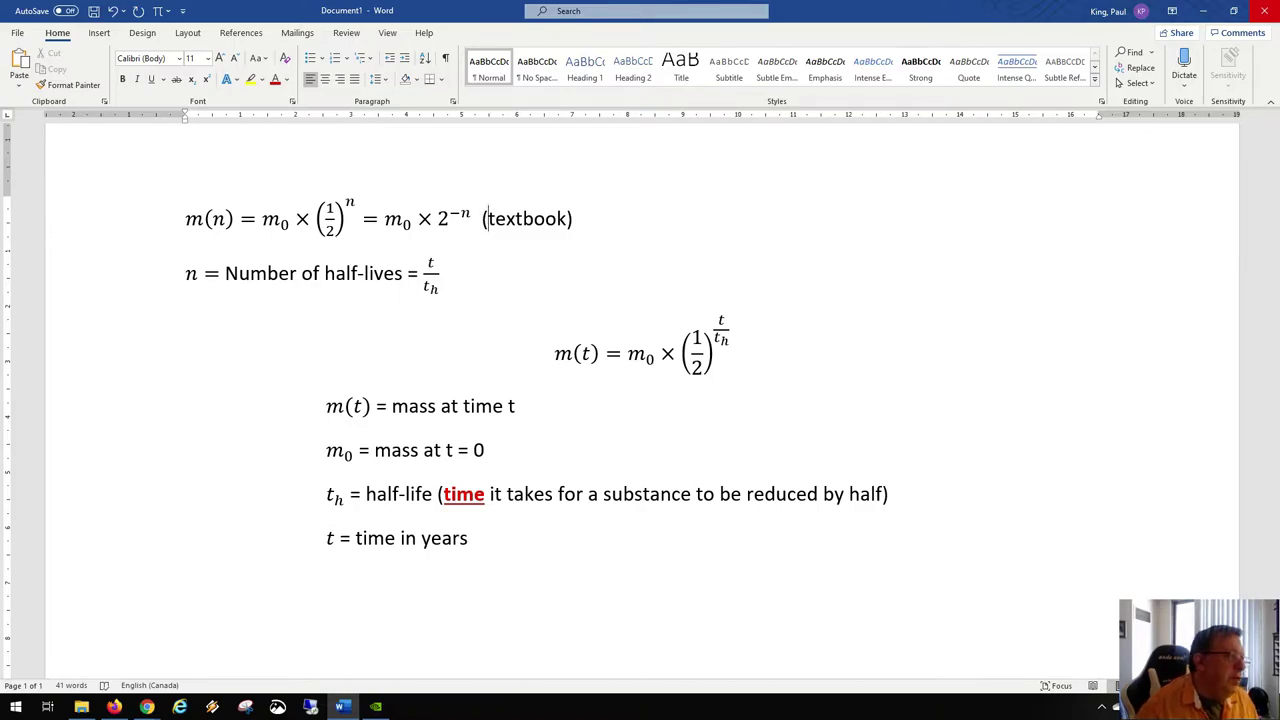
pyautogui.click(188, 218)
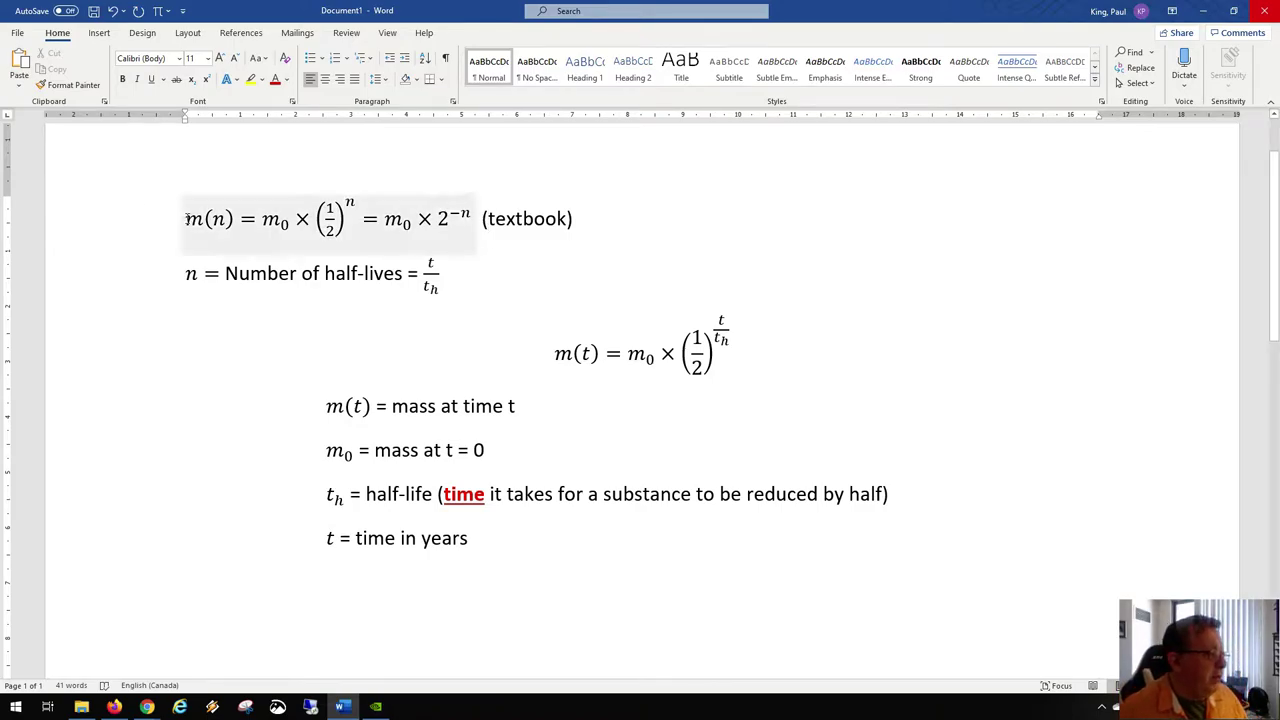
pyautogui.moveTo(188, 218); pyautogui.dragTo(474, 229)
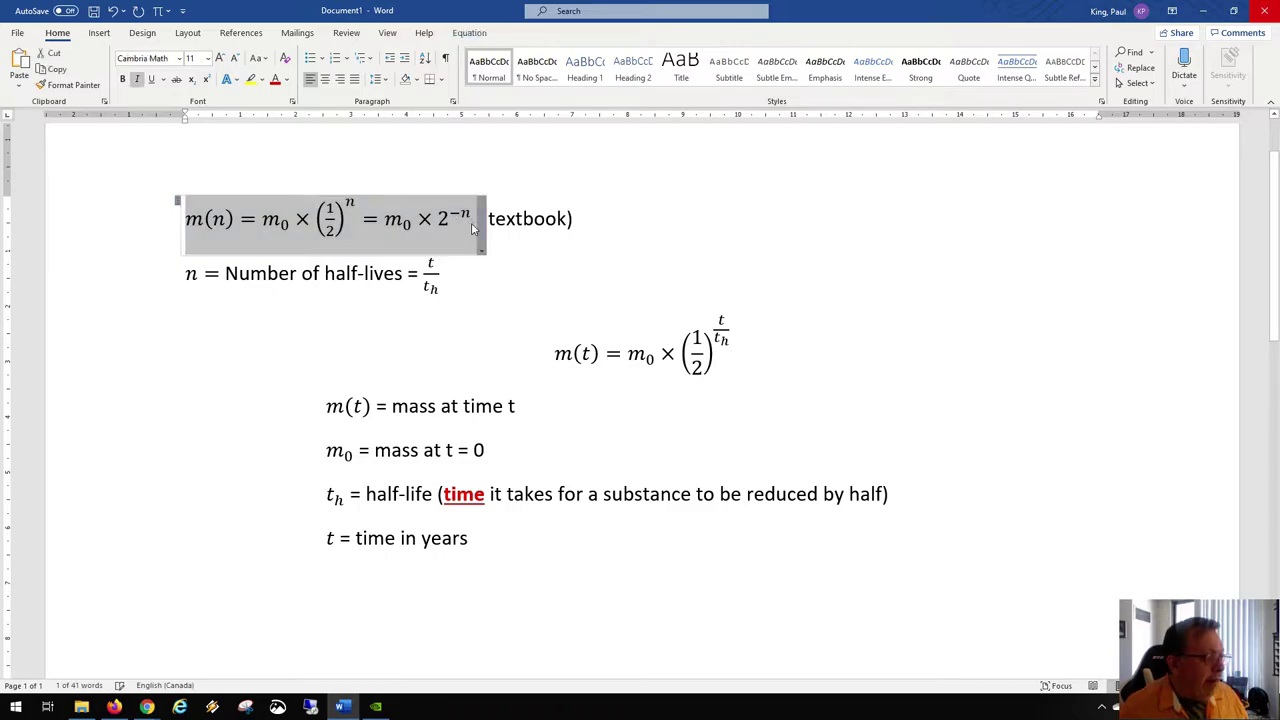
pyautogui.click(557, 220)
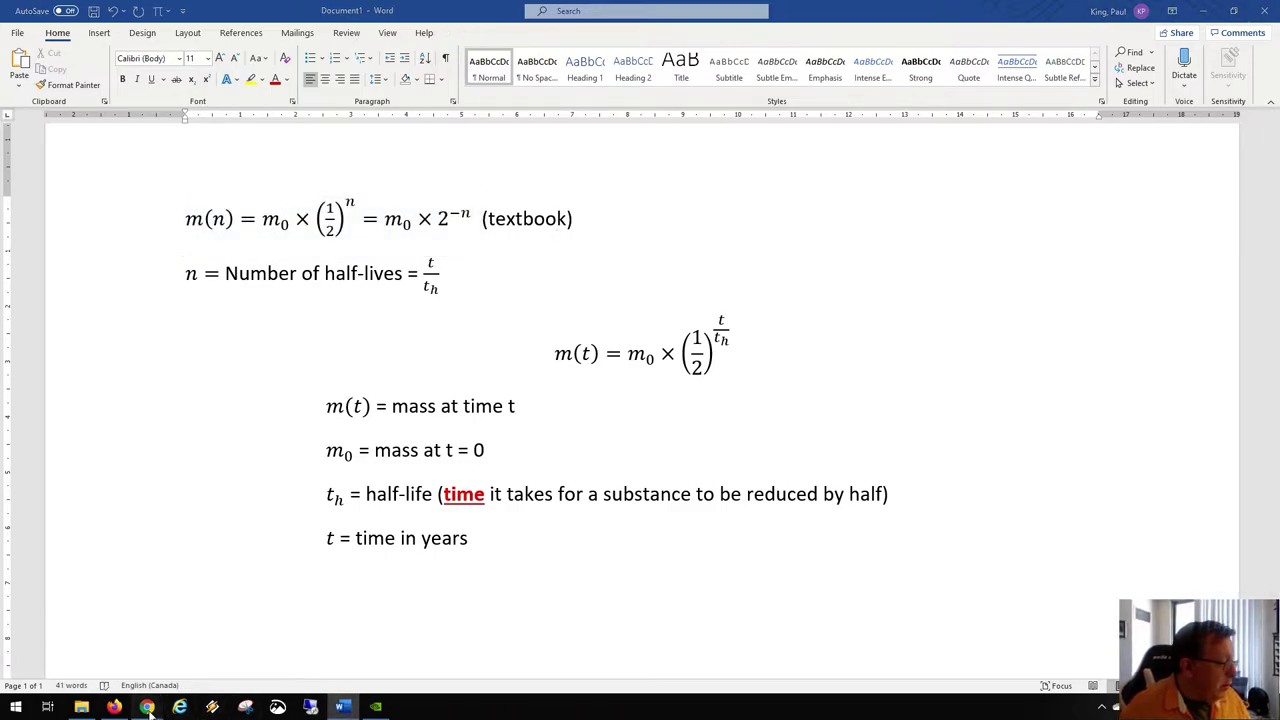
# Switch to the untitled Google Sheets spreadsheet in Chrome and delete the Mass (g) vs. Time (y) chart.
pyautogui.moveTo(147, 704)
pyautogui.click(127, 662)
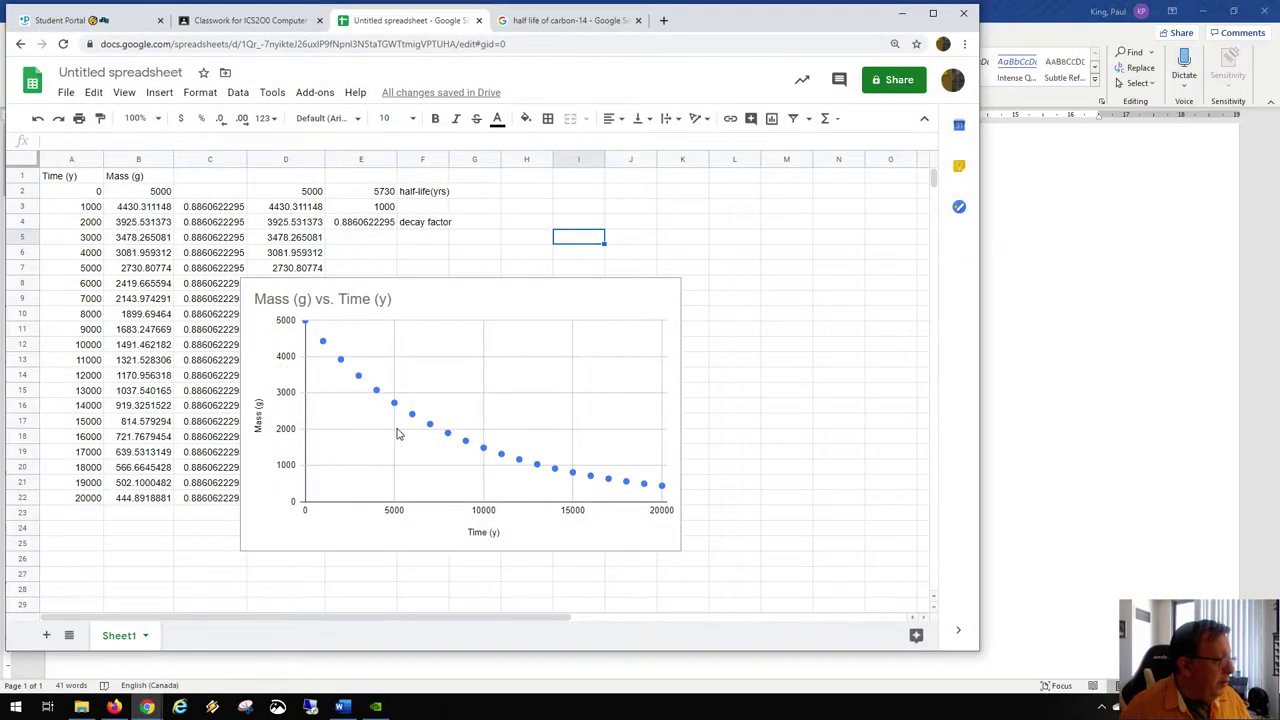
pyautogui.click(454, 300)
pyautogui.press('Delete')
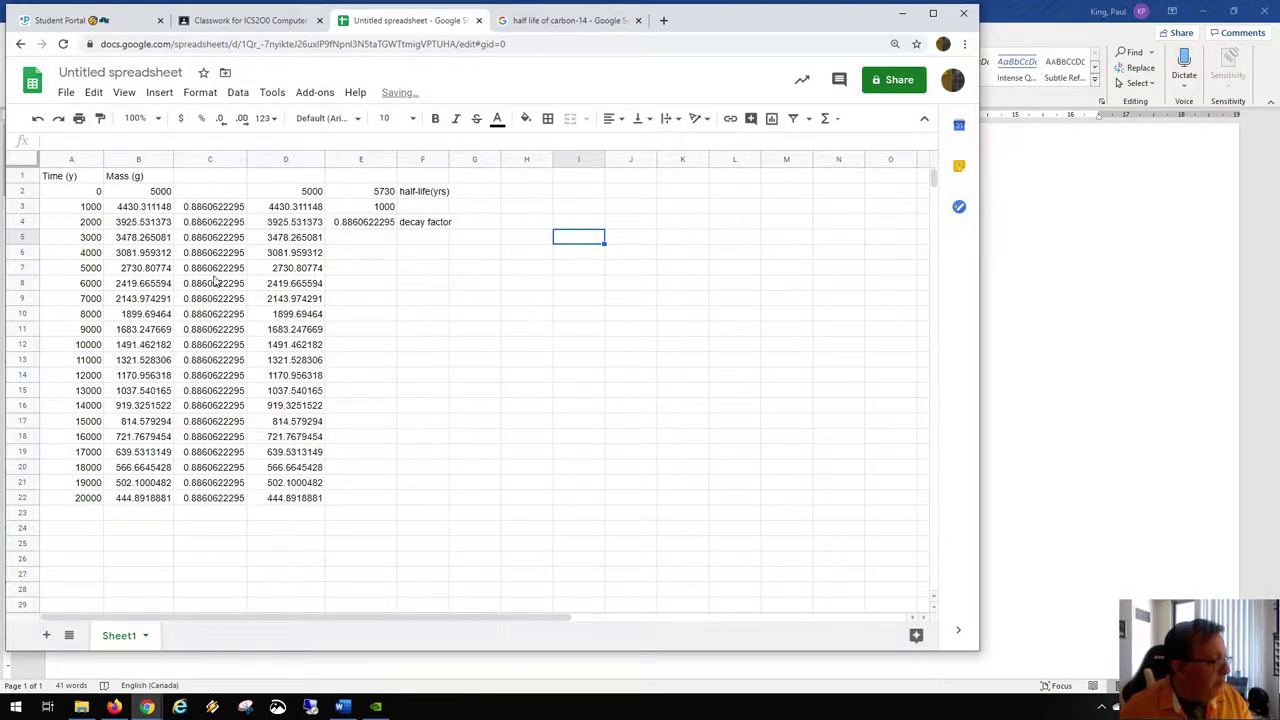
# Clear the old calculated data from cells A4:D22, B3:D3 and D2.
pyautogui.moveTo(92, 222); pyautogui.dragTo(282, 498)
pyautogui.press('Delete')
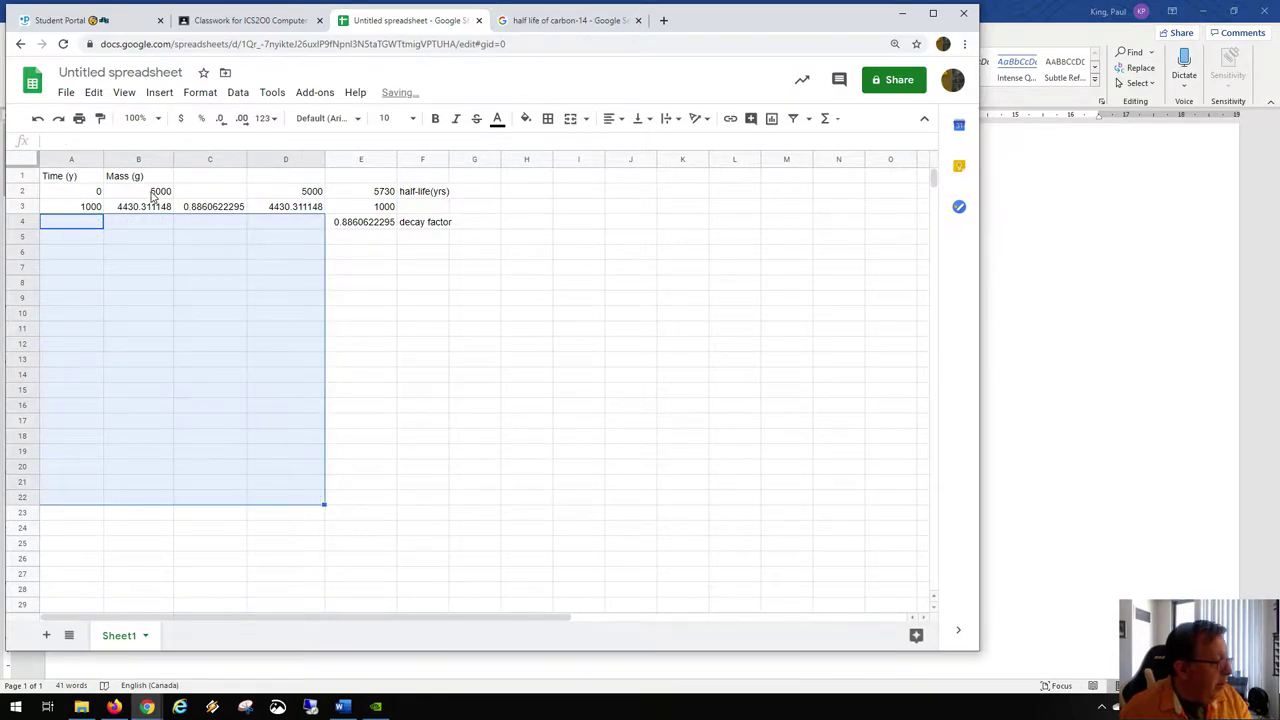
pyautogui.moveTo(143, 210); pyautogui.dragTo(271, 208)
pyautogui.press('Delete')
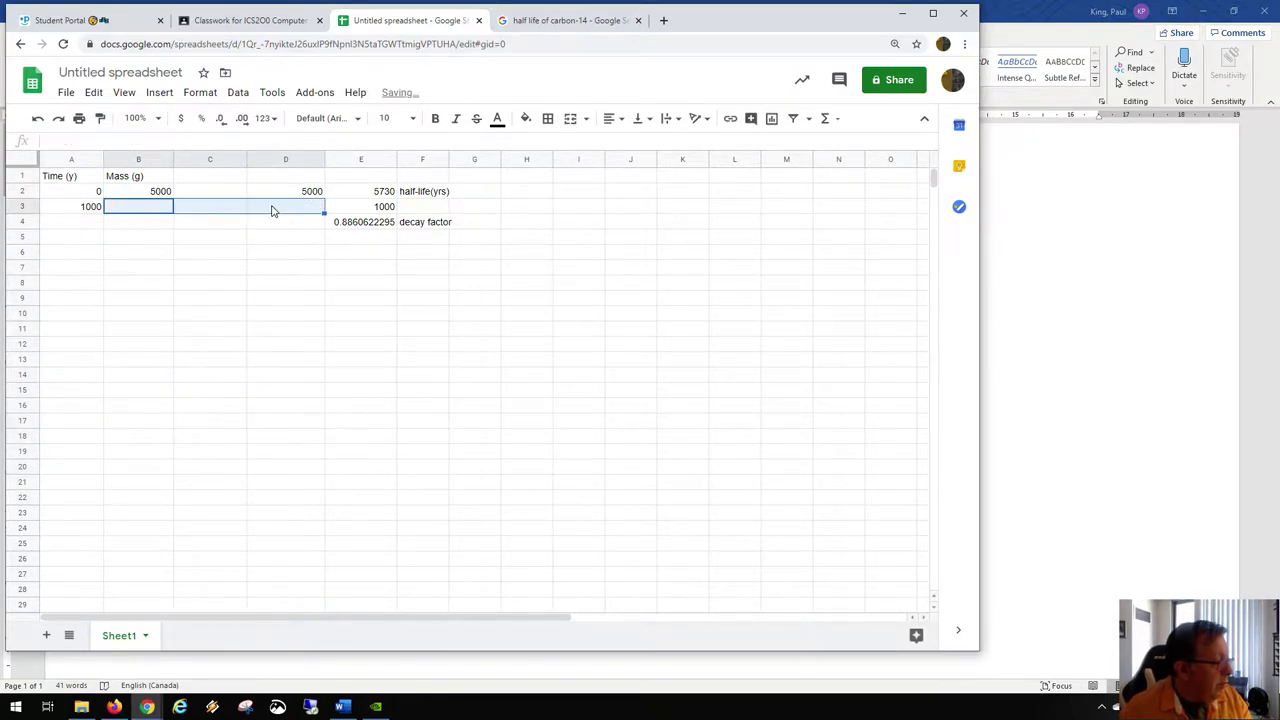
pyautogui.click(302, 191)
pyautogui.press('Delete')
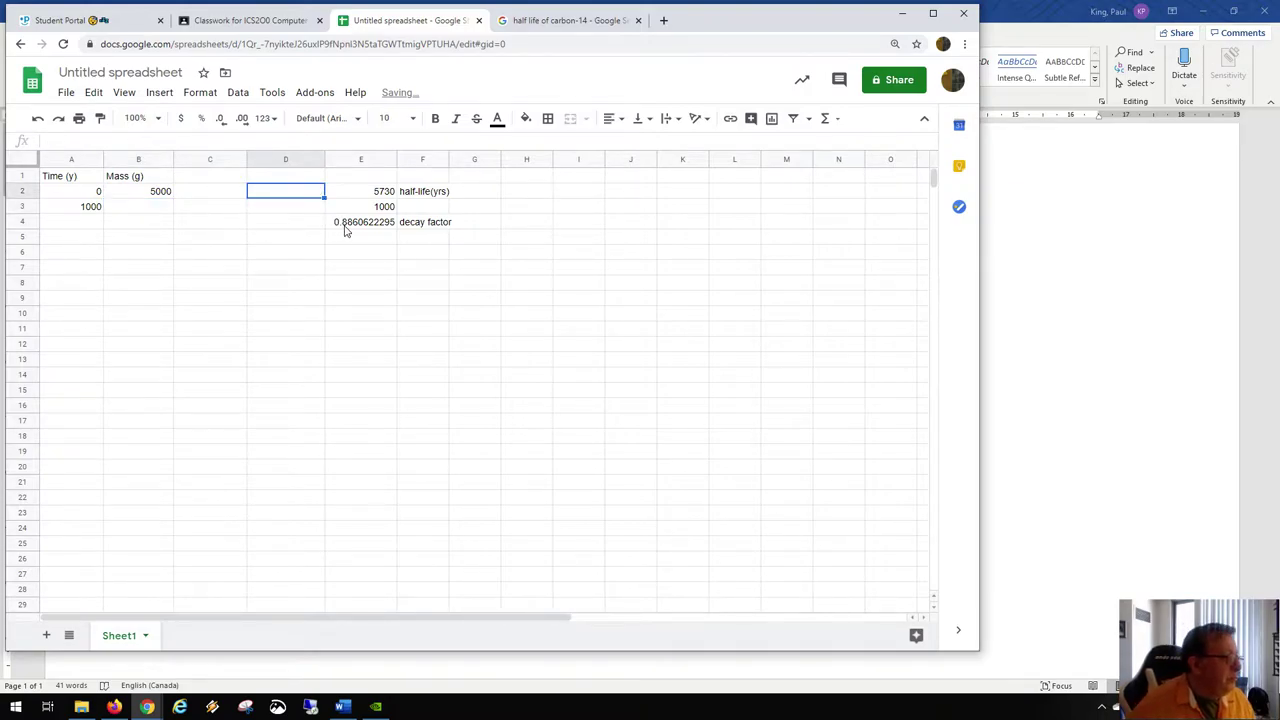
pyautogui.click(394, 196)
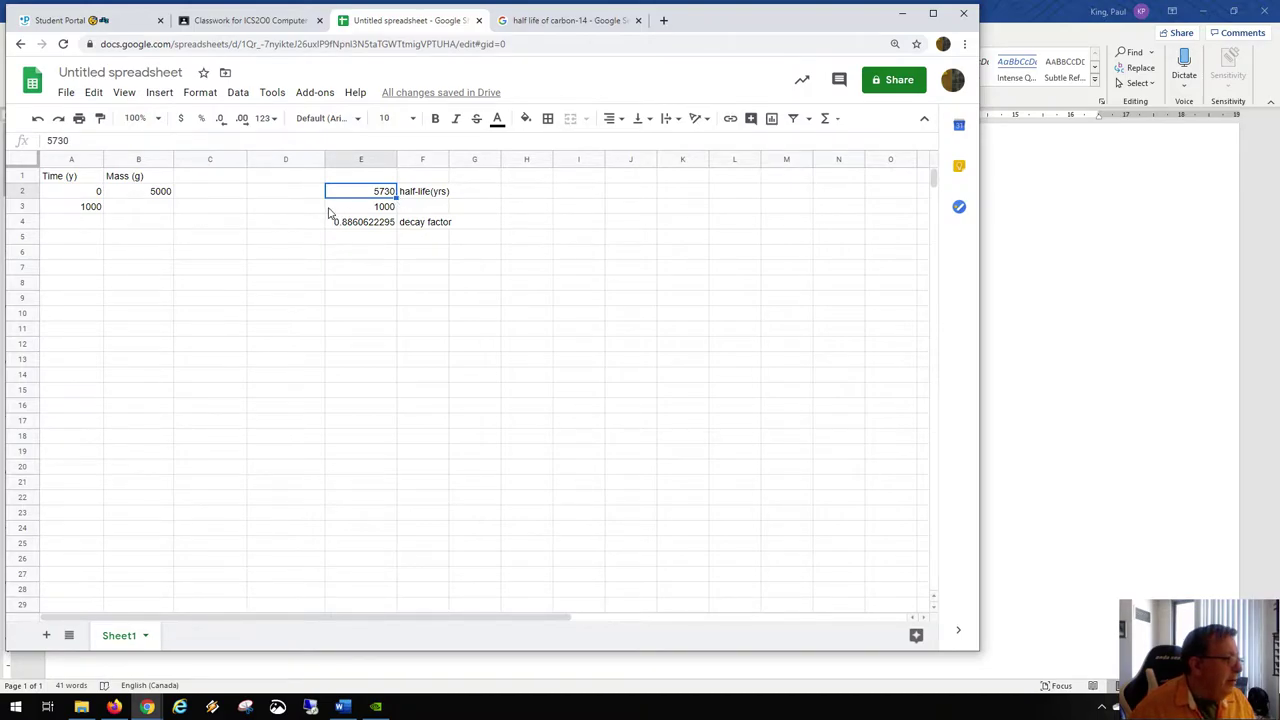
# Move the Mass (g) header and its starting value to column C, and head a slightly widened column B "# of half-lives(n)".
pyautogui.moveTo(124, 180); pyautogui.dragTo(193, 180)
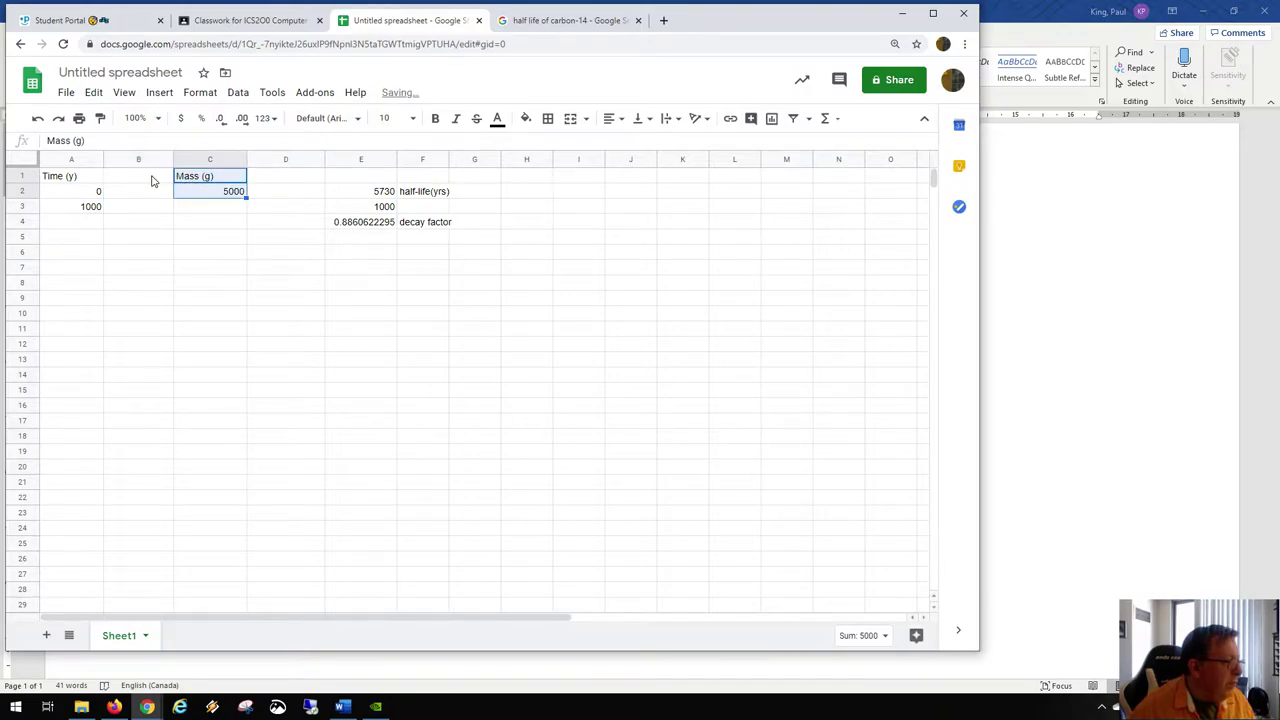
pyautogui.click(153, 178)
pyautogui.write('# of hal')
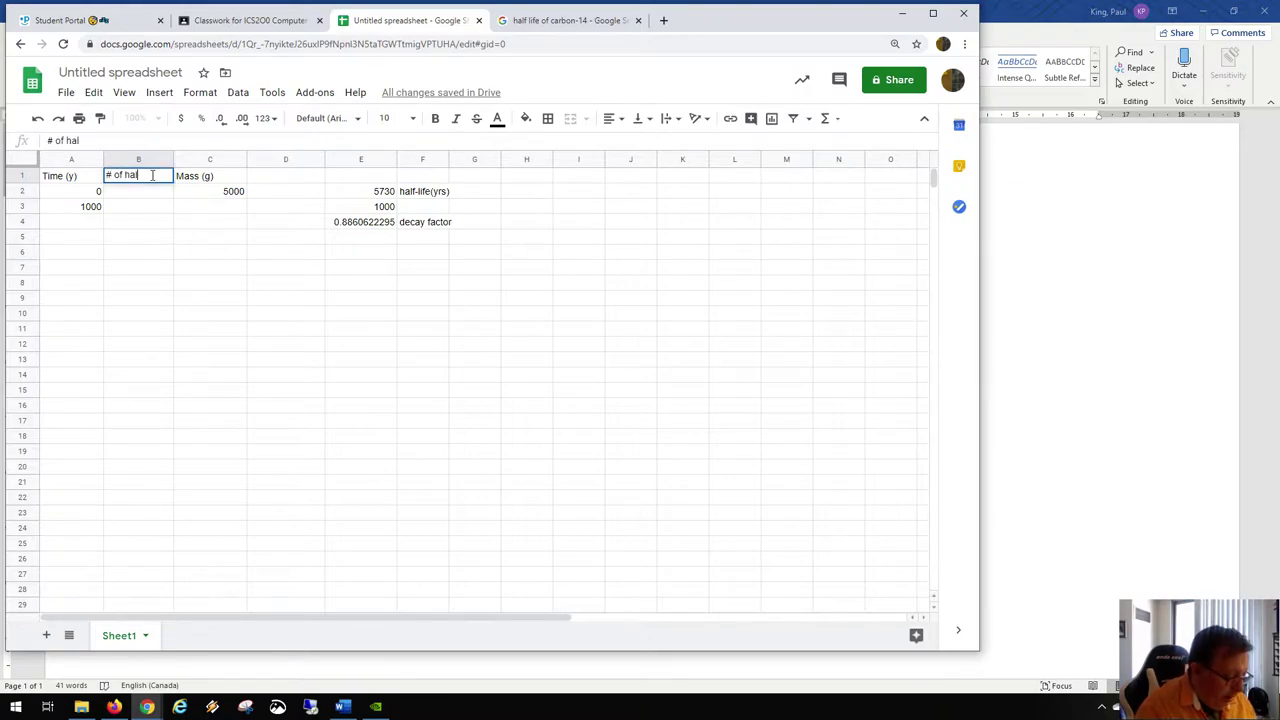
pyautogui.write('f-lives')
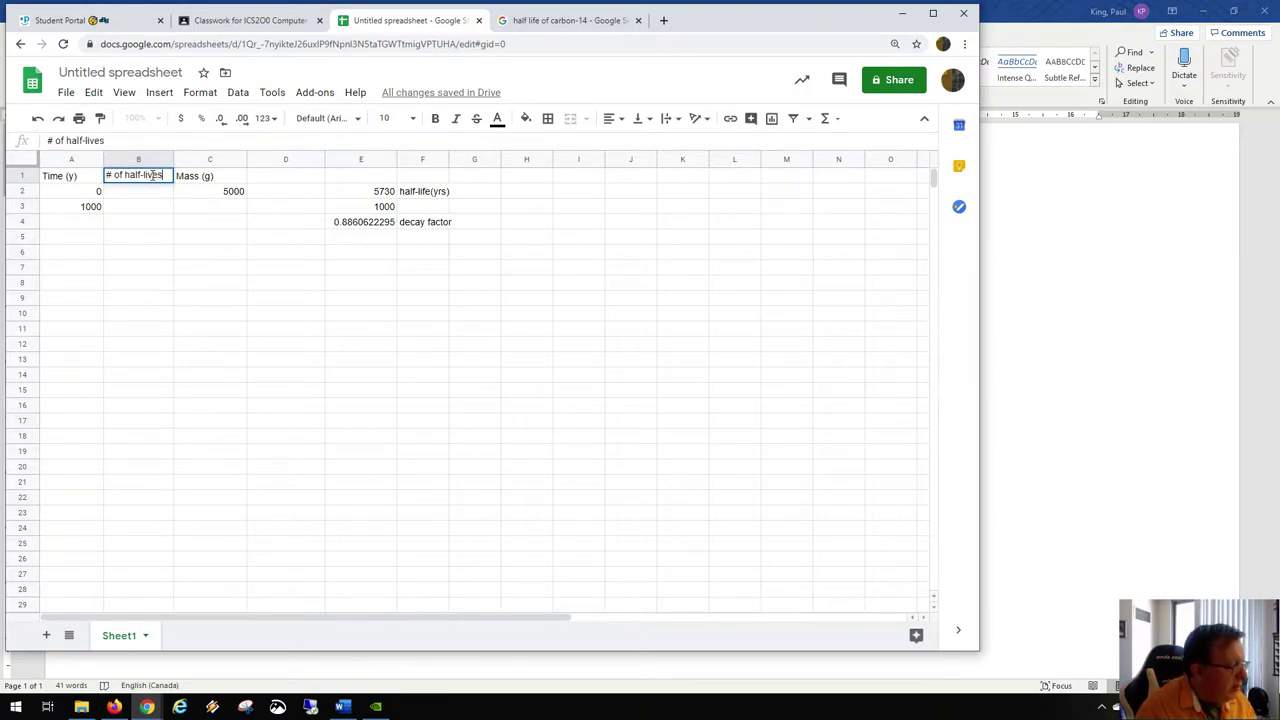
pyautogui.write('(n)')
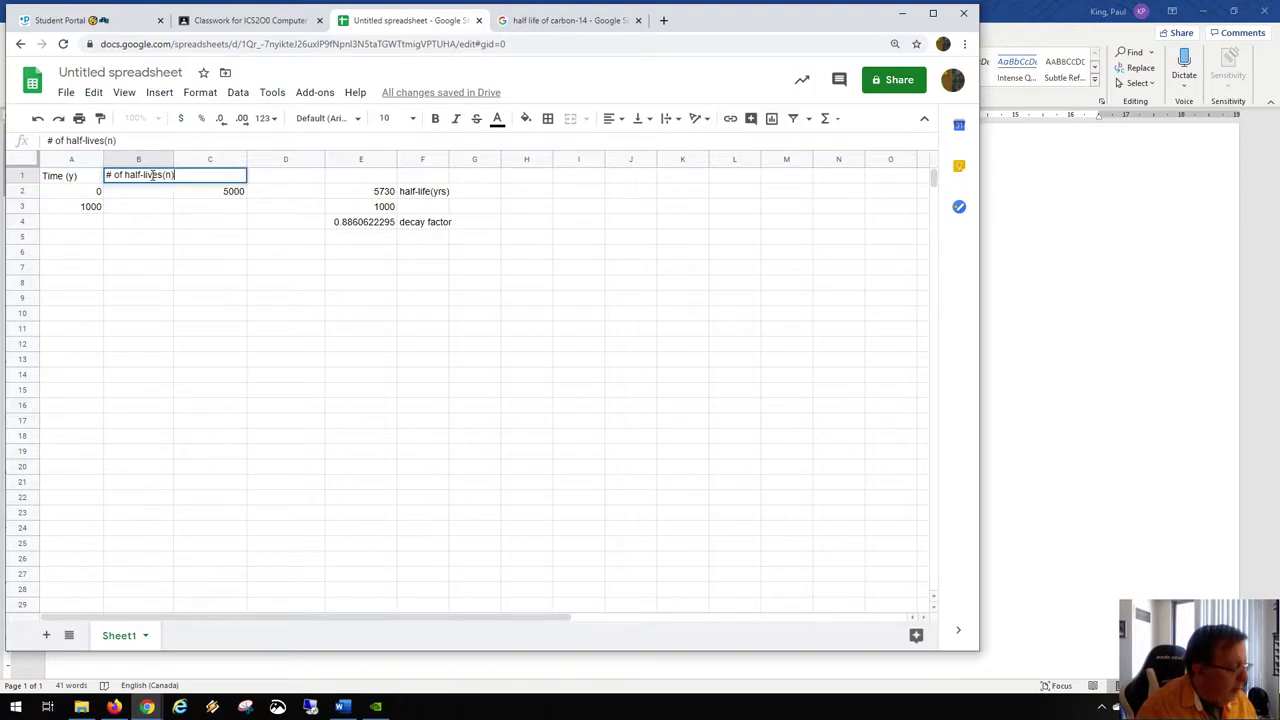
pyautogui.press('Return')
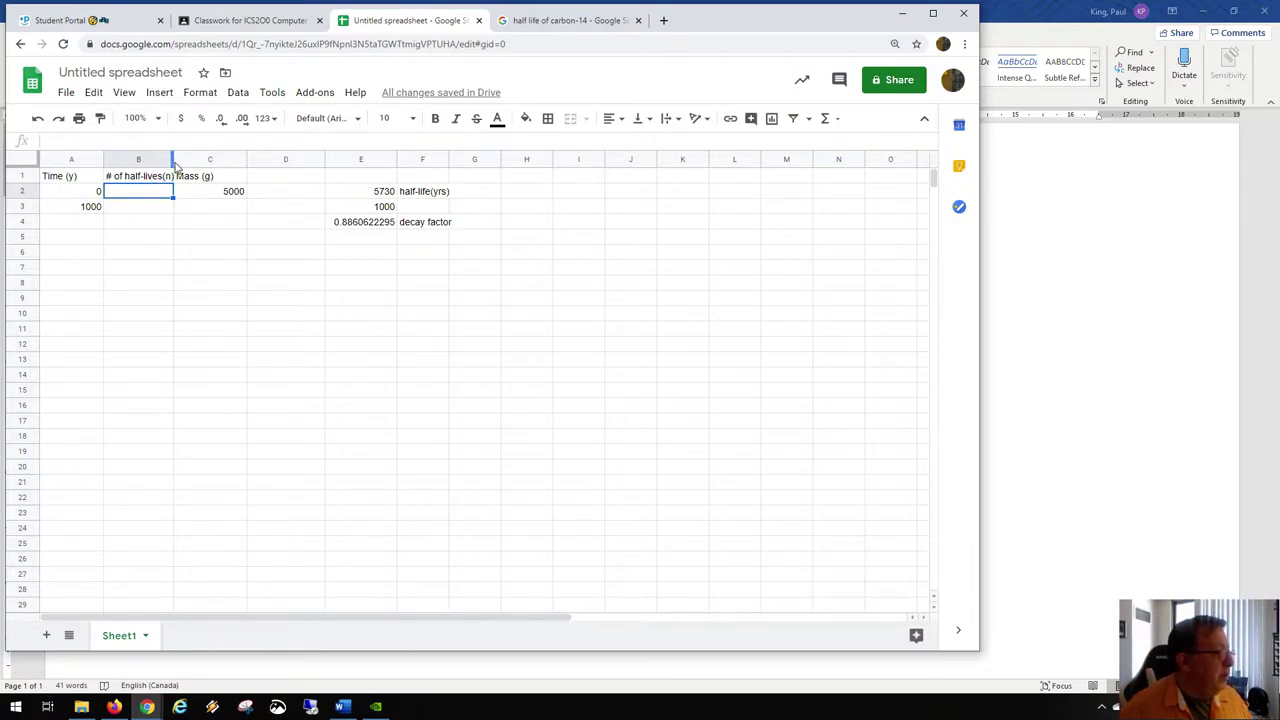
pyautogui.moveTo(174, 160); pyautogui.dragTo(179, 160)
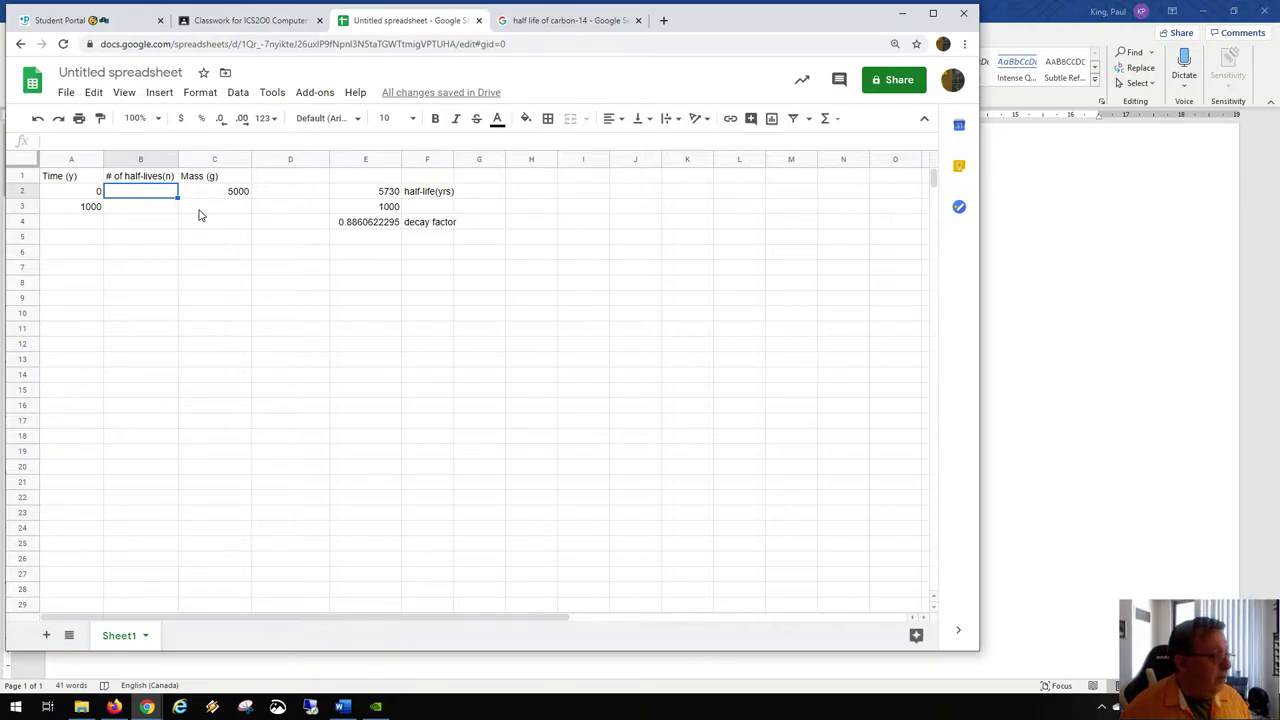
# Switch to the Word document and examine the bases and exponents of (1/2)ⁿ and 2⁻ⁿ in the textbook equation.
pyautogui.click(201, 211)
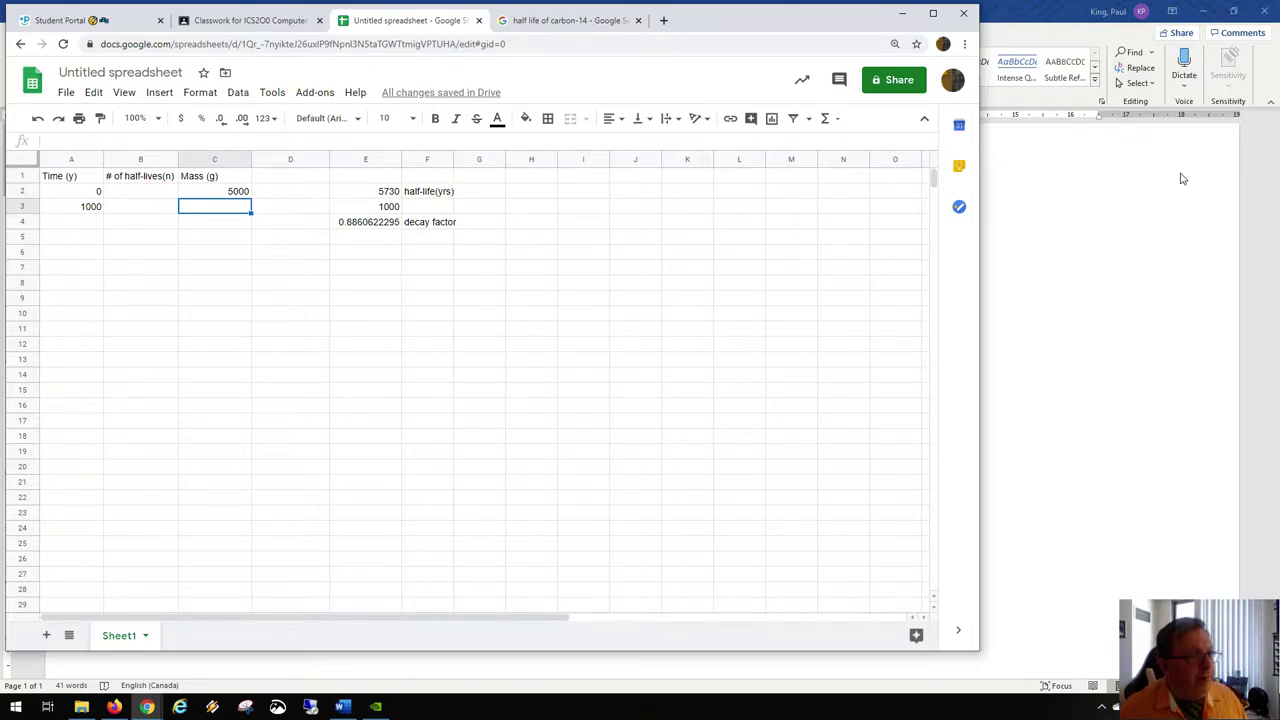
pyautogui.click(1205, 218)
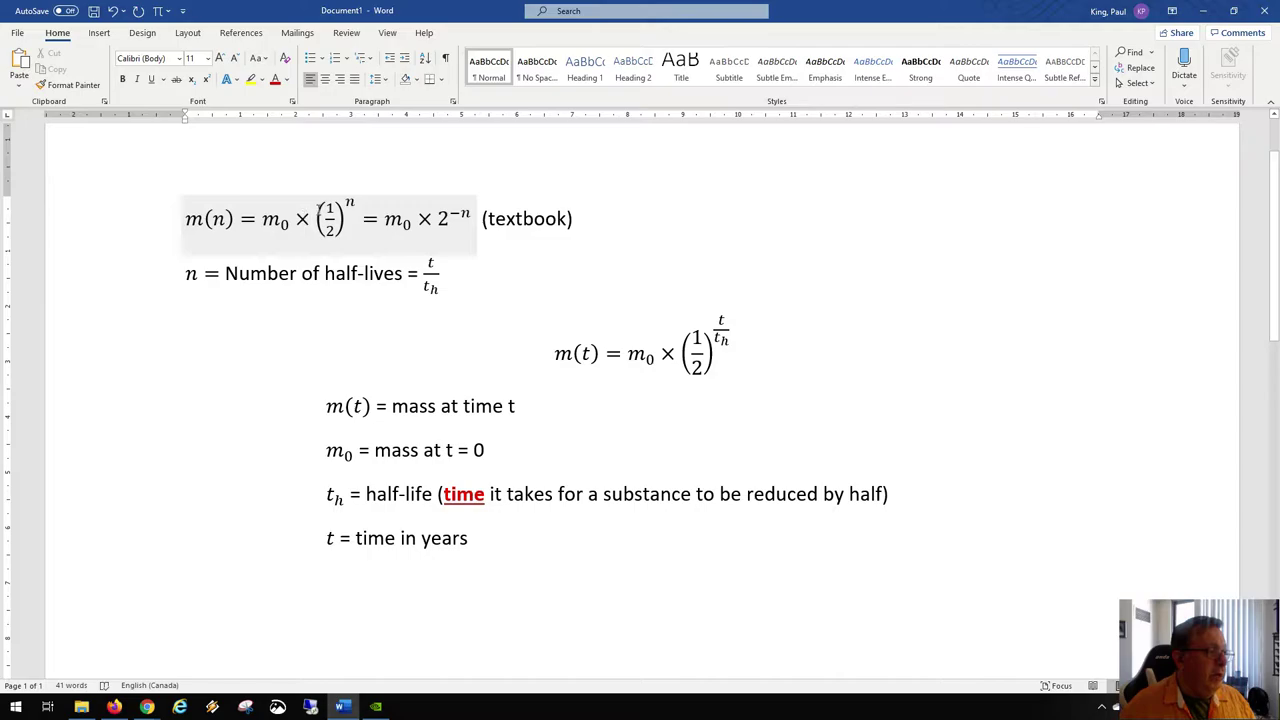
pyautogui.click(319, 208)
pyautogui.doubleClick(455, 216)
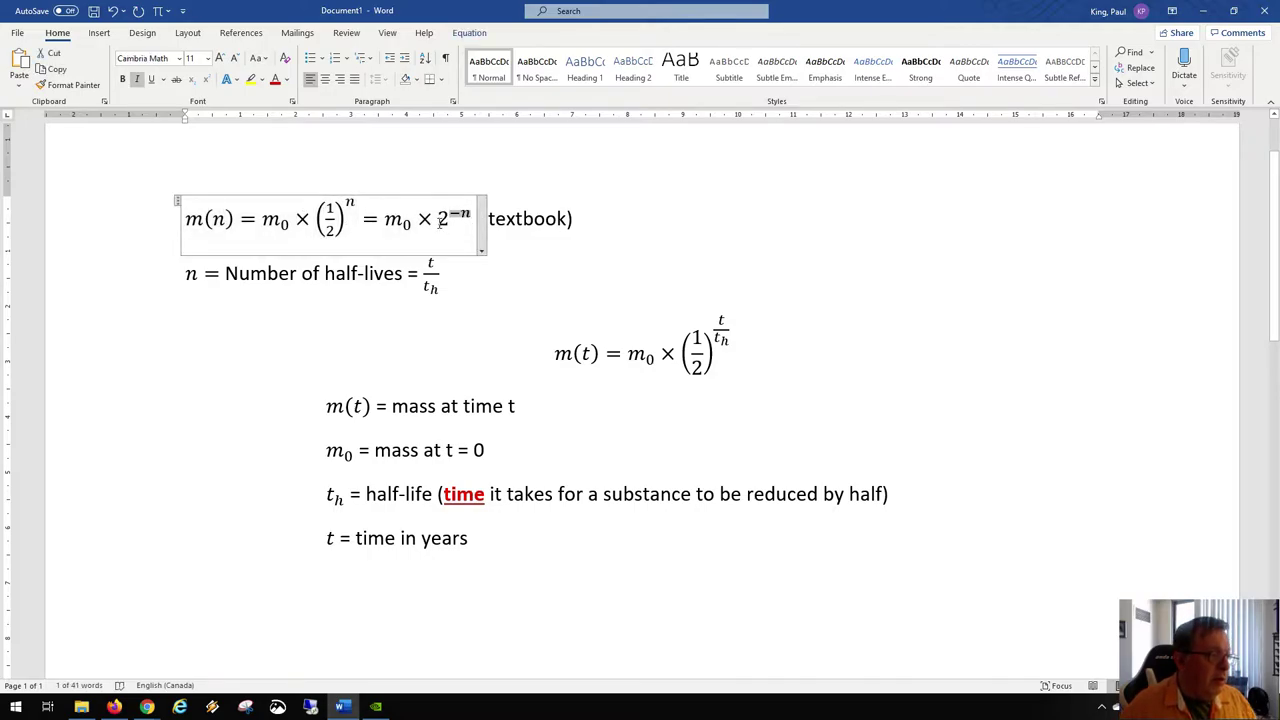
pyautogui.doubleClick(441, 220)
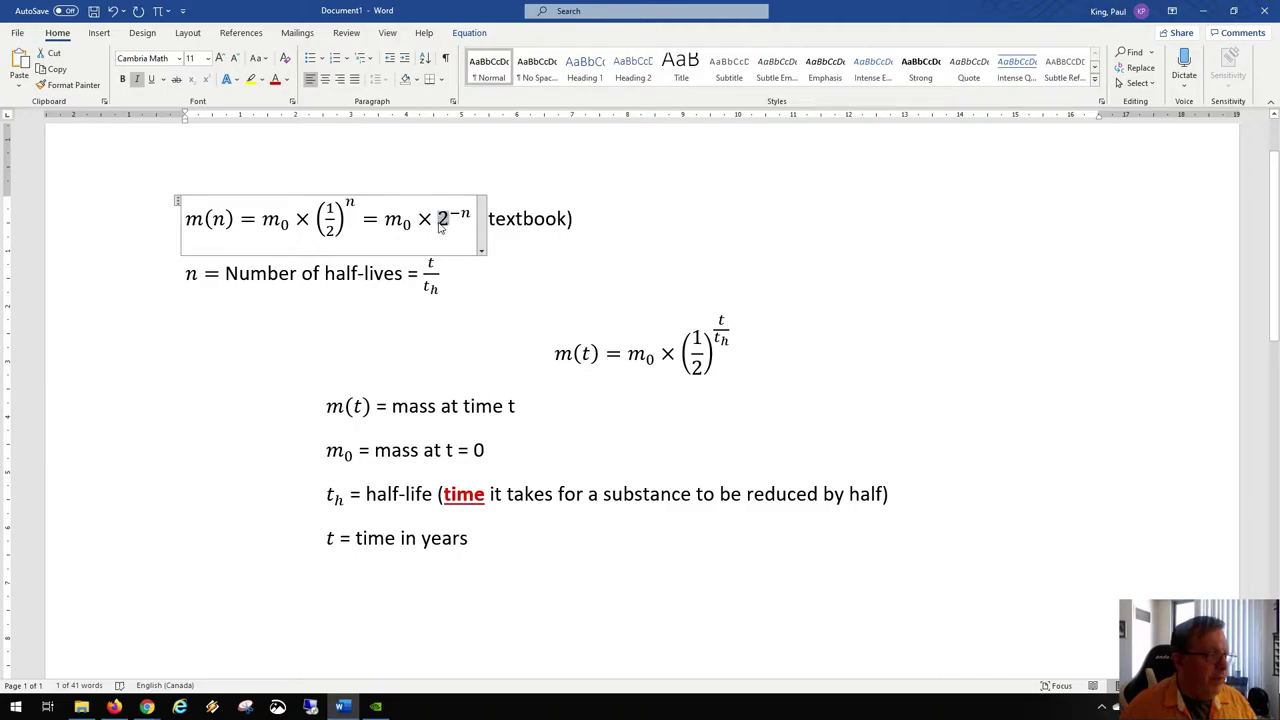
pyautogui.press('Left')
pyautogui.press('Left')
pyautogui.press('Left')
pyautogui.hotkey('shift', 'Right')
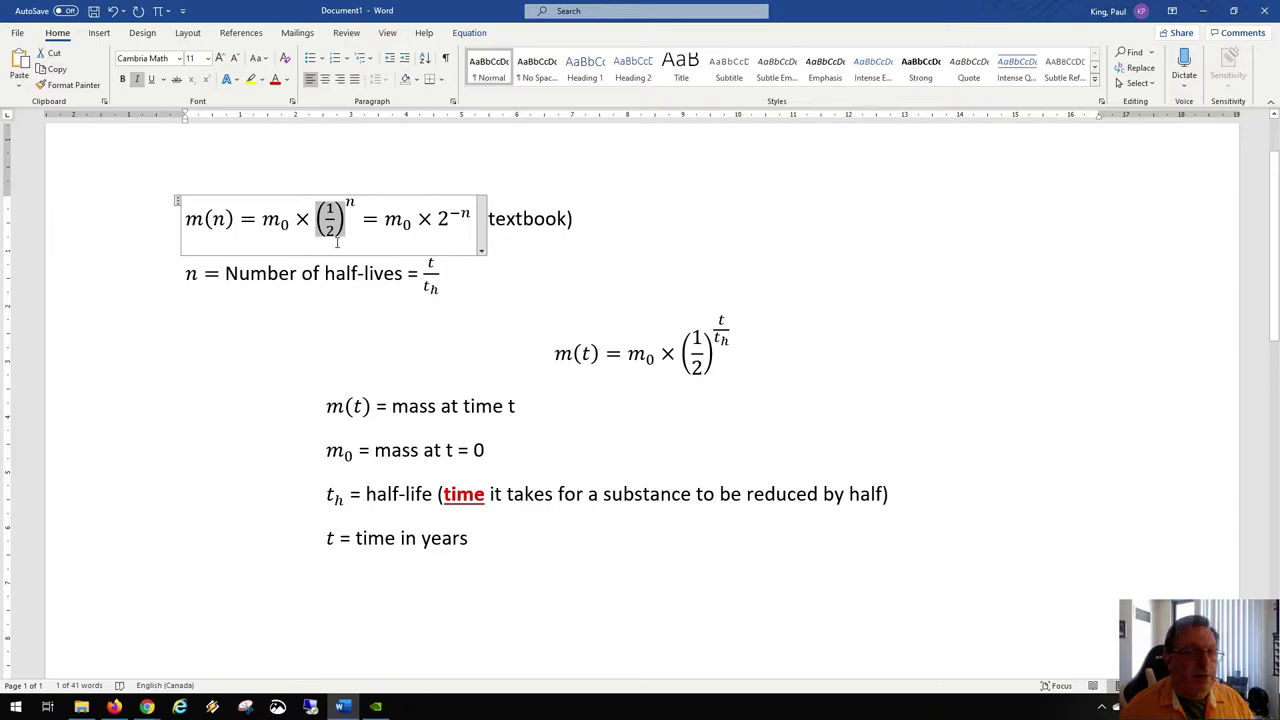
pyautogui.click(442, 218)
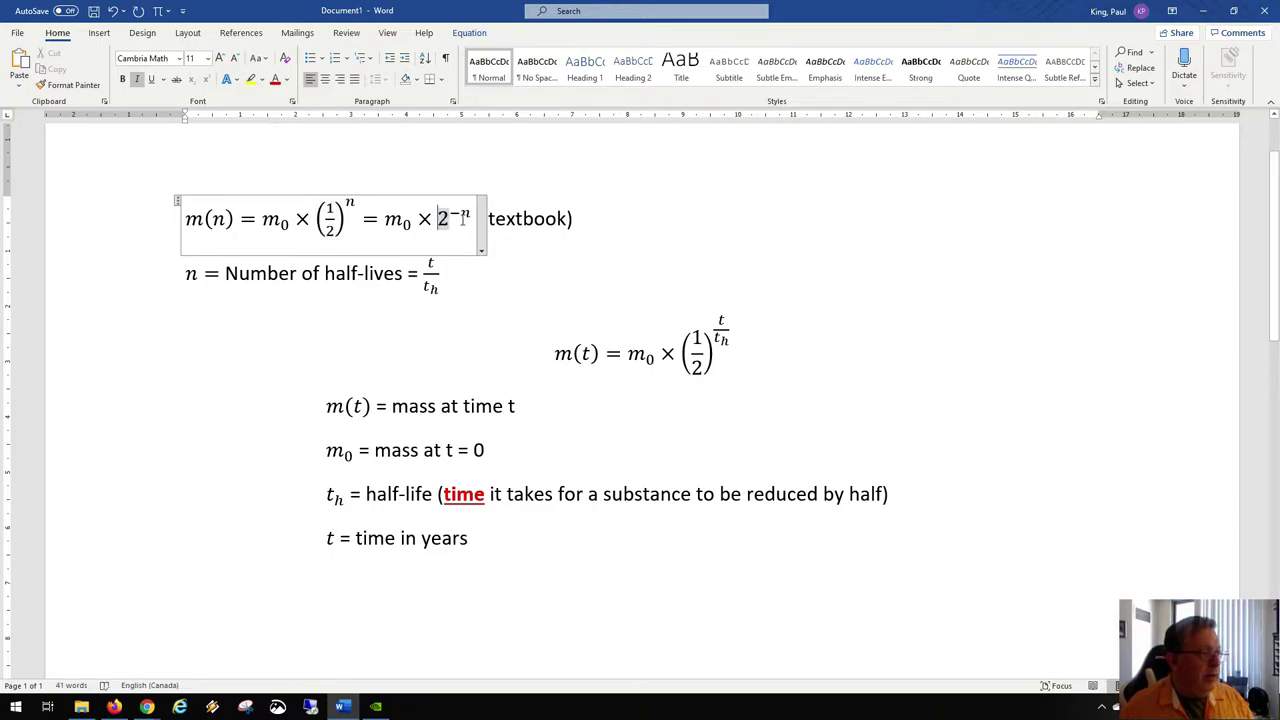
pyautogui.click(463, 218)
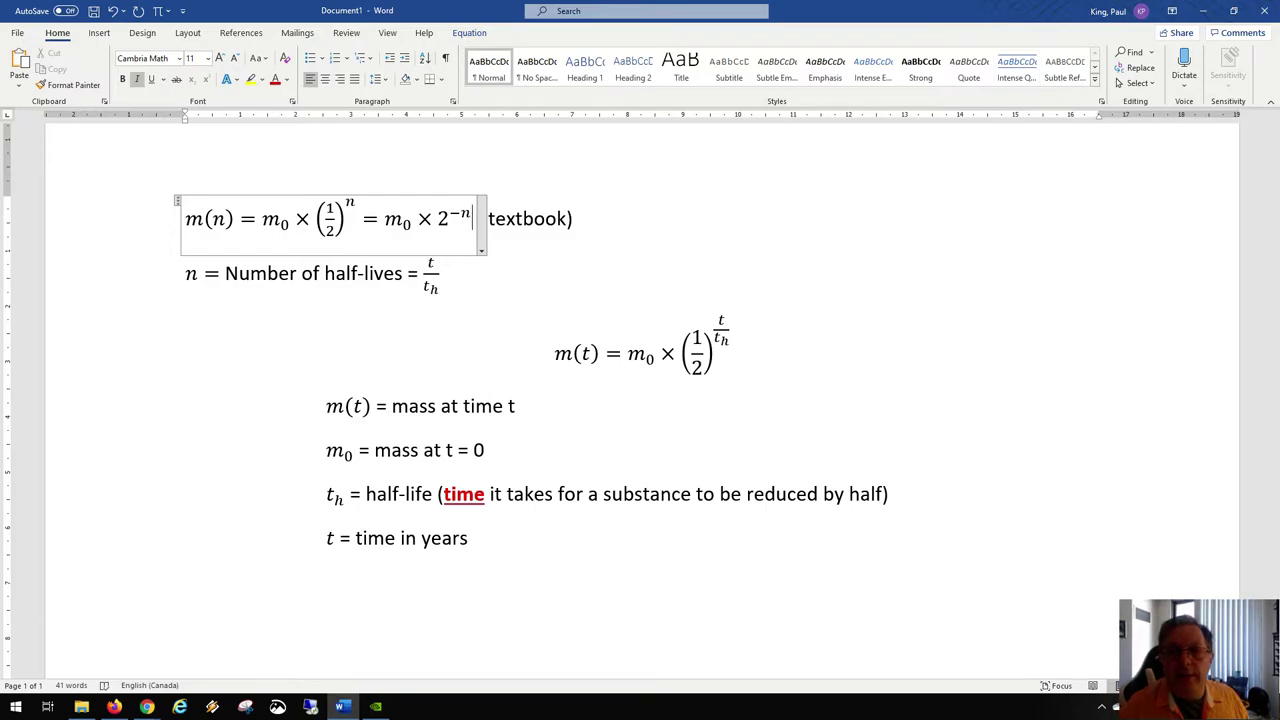
# Switch back to the untitled Google Sheets spreadsheet in Chrome.
pyautogui.click(147, 706)
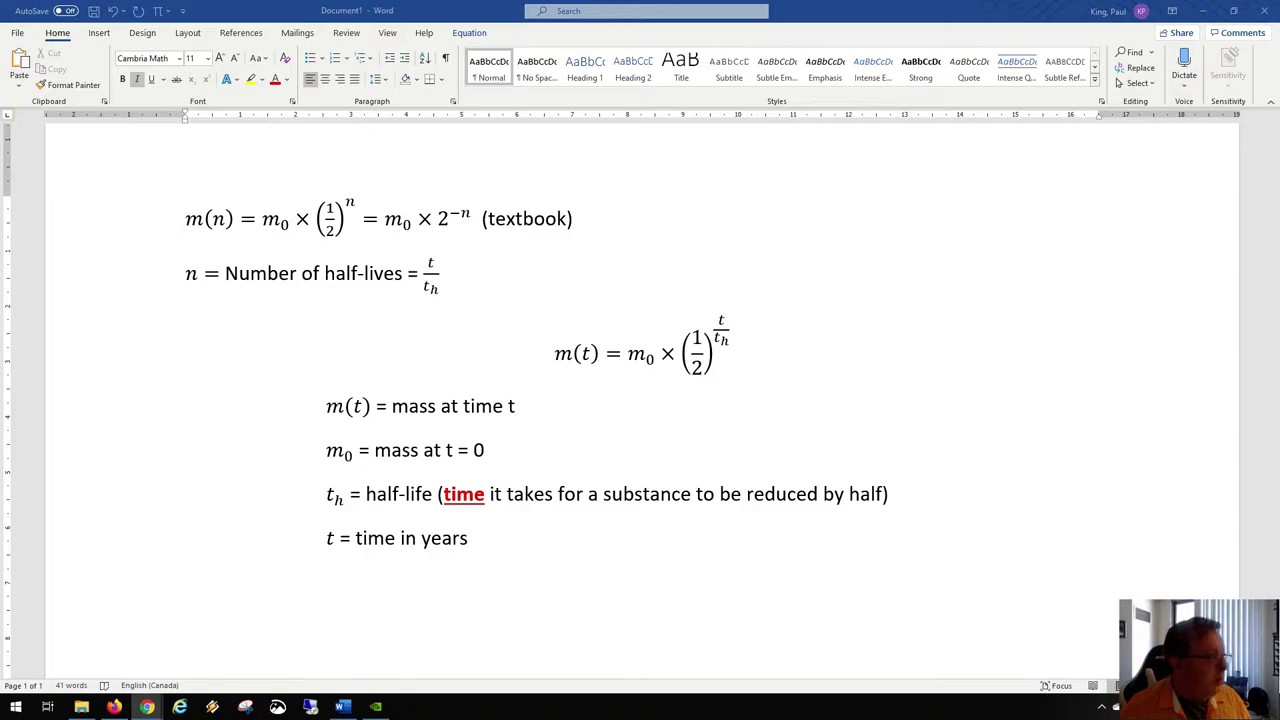
pyautogui.click(514, 258)
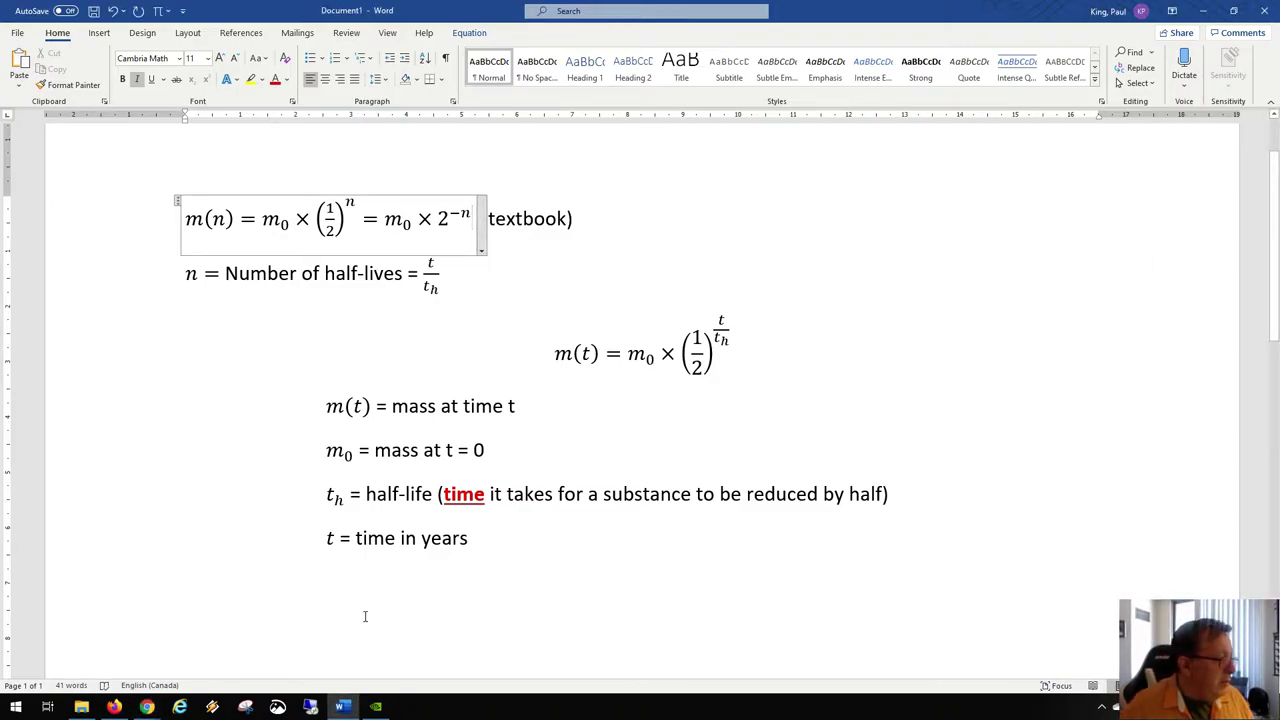
pyautogui.click(147, 706)
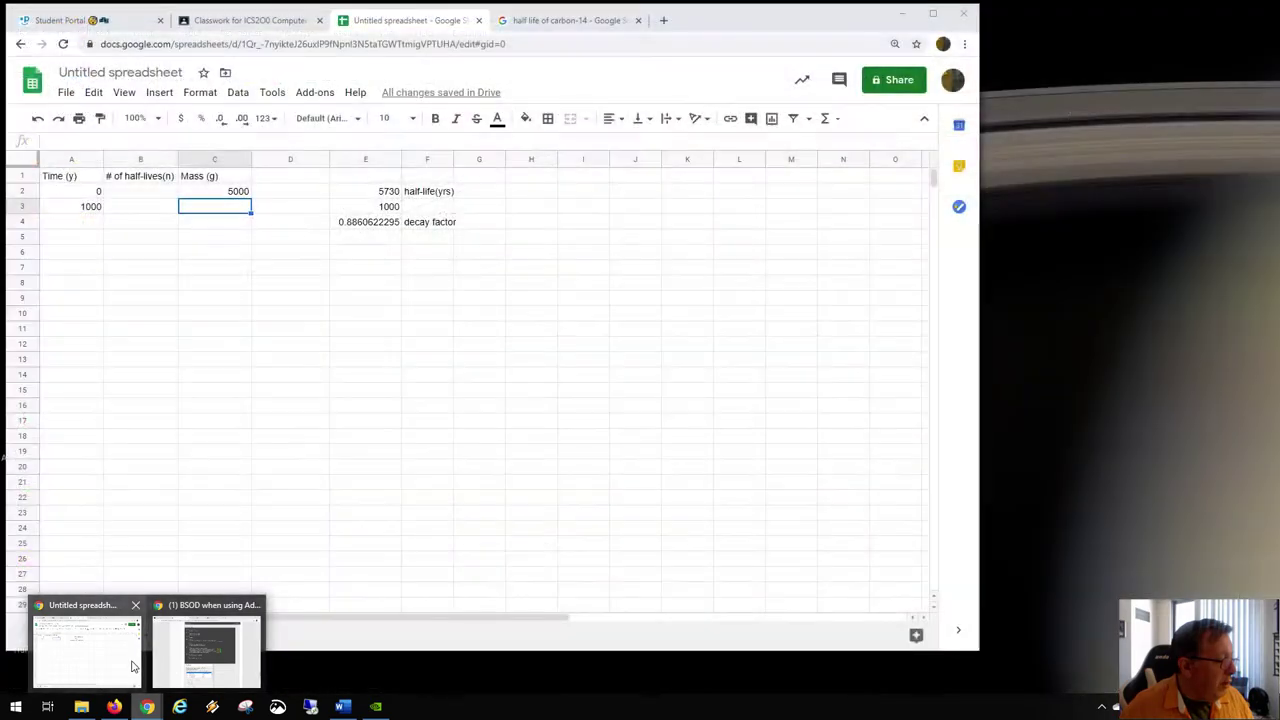
pyautogui.click(140, 650)
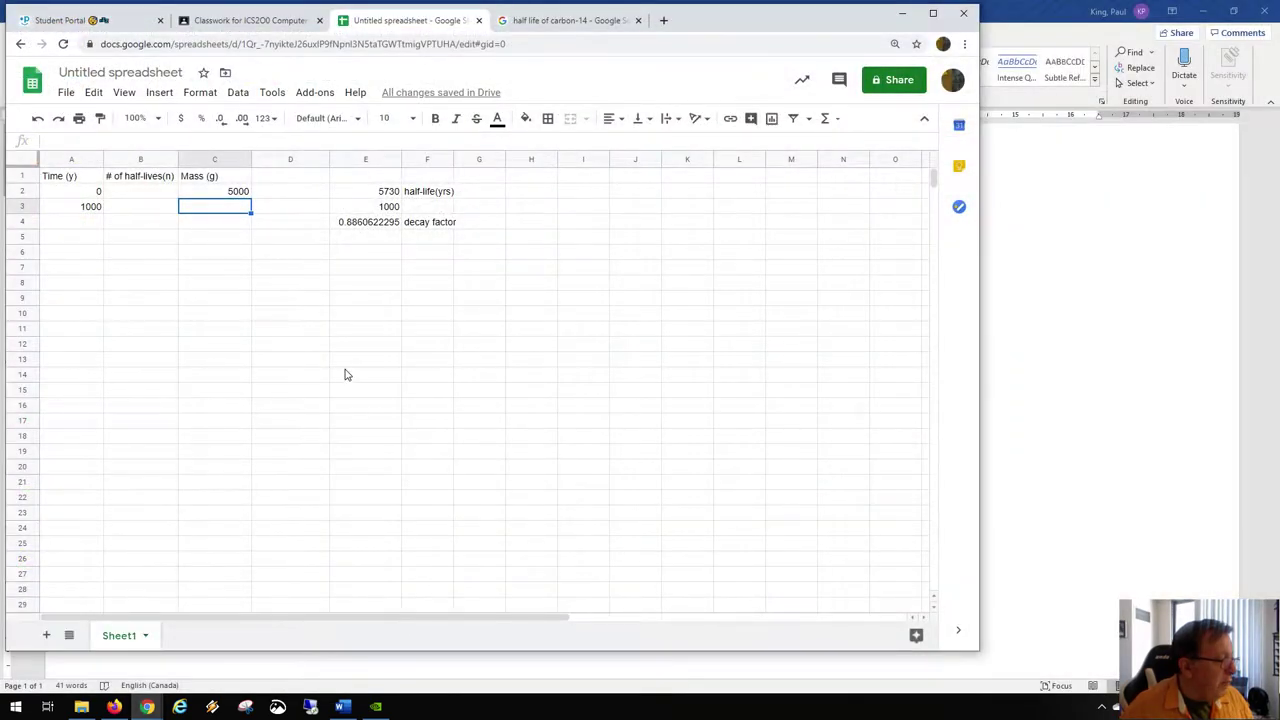
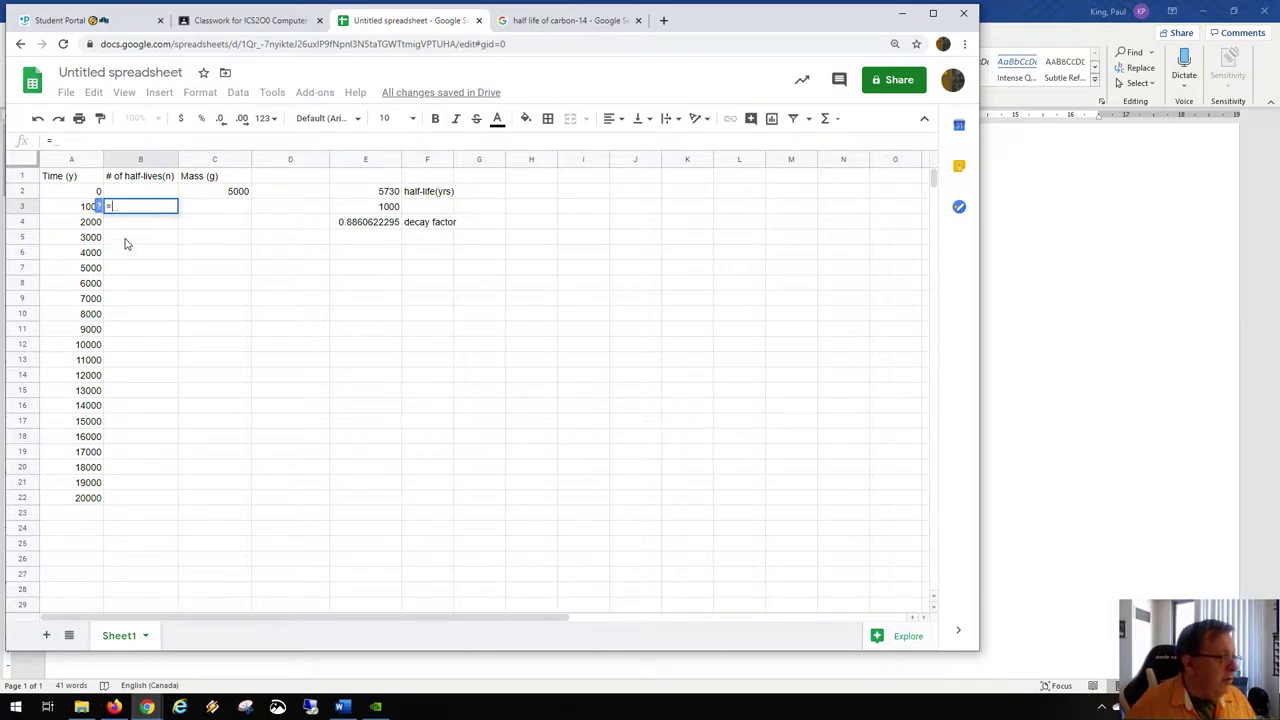
# Calculate the number of half-lives in B3 by dividing the time in A3 by the half-life, using =A3/E2.
pyautogui.click(78, 207)
pyautogui.write('/')
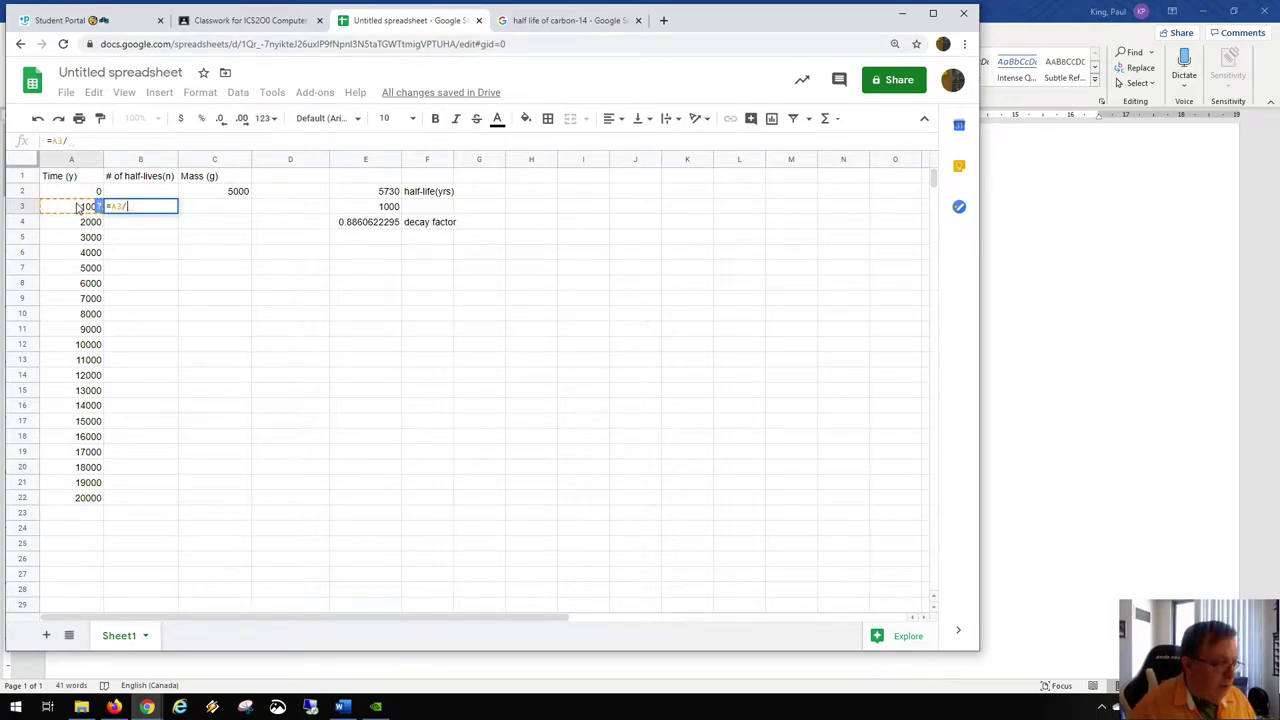
pyautogui.click(362, 196)
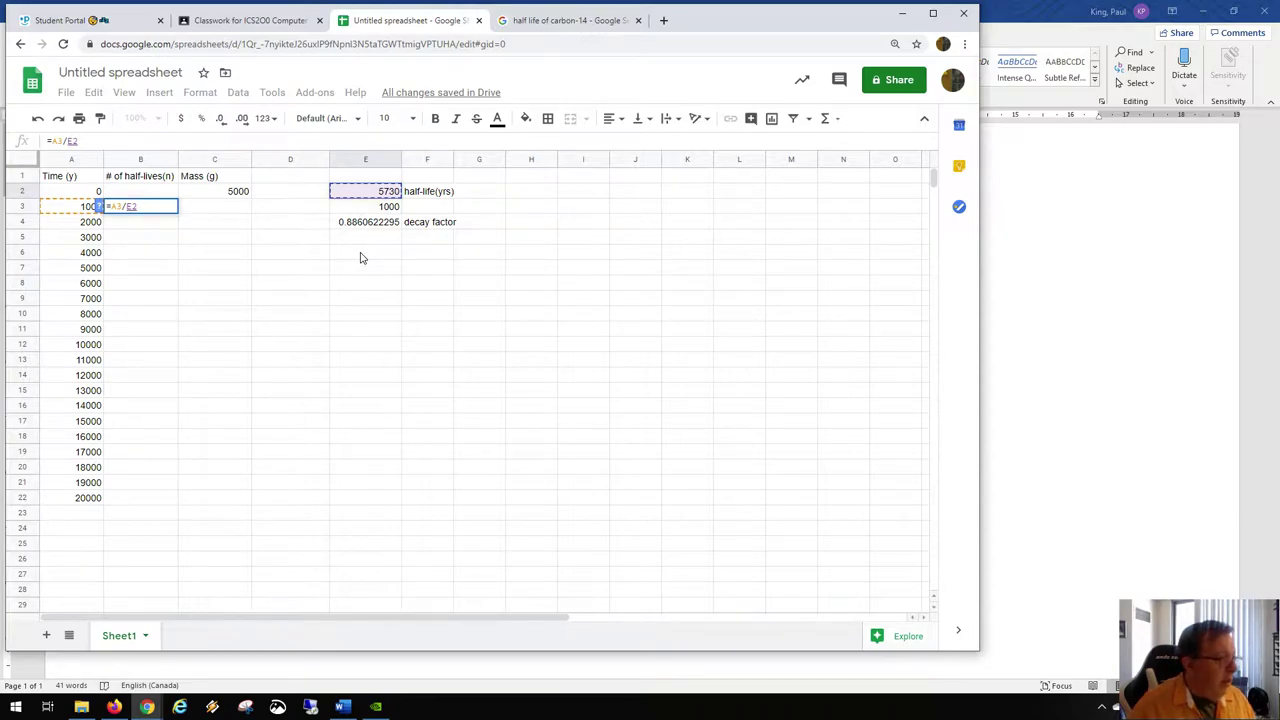
pyautogui.press('Return')
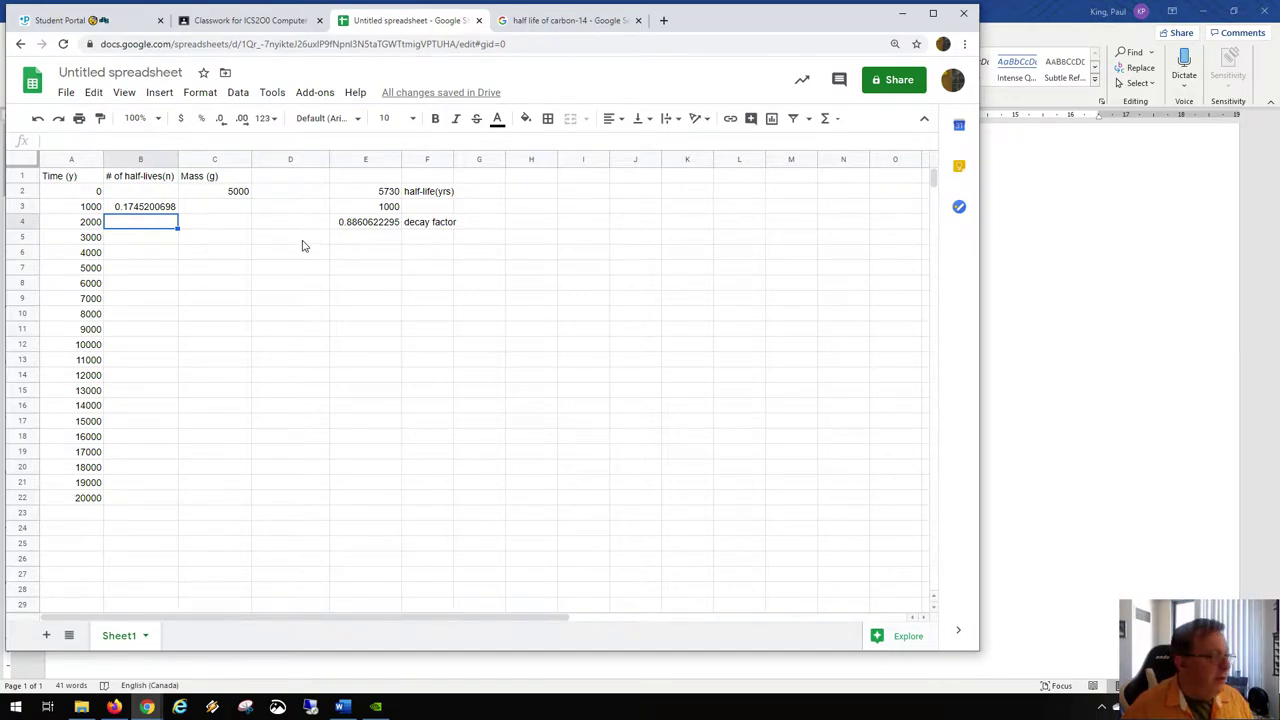
# Make the half-life reference in B3 absolute so the formula reads =A3/$E$2, and check the edited formula.
pyautogui.click(172, 210)
pyautogui.doubleClick(172, 210)
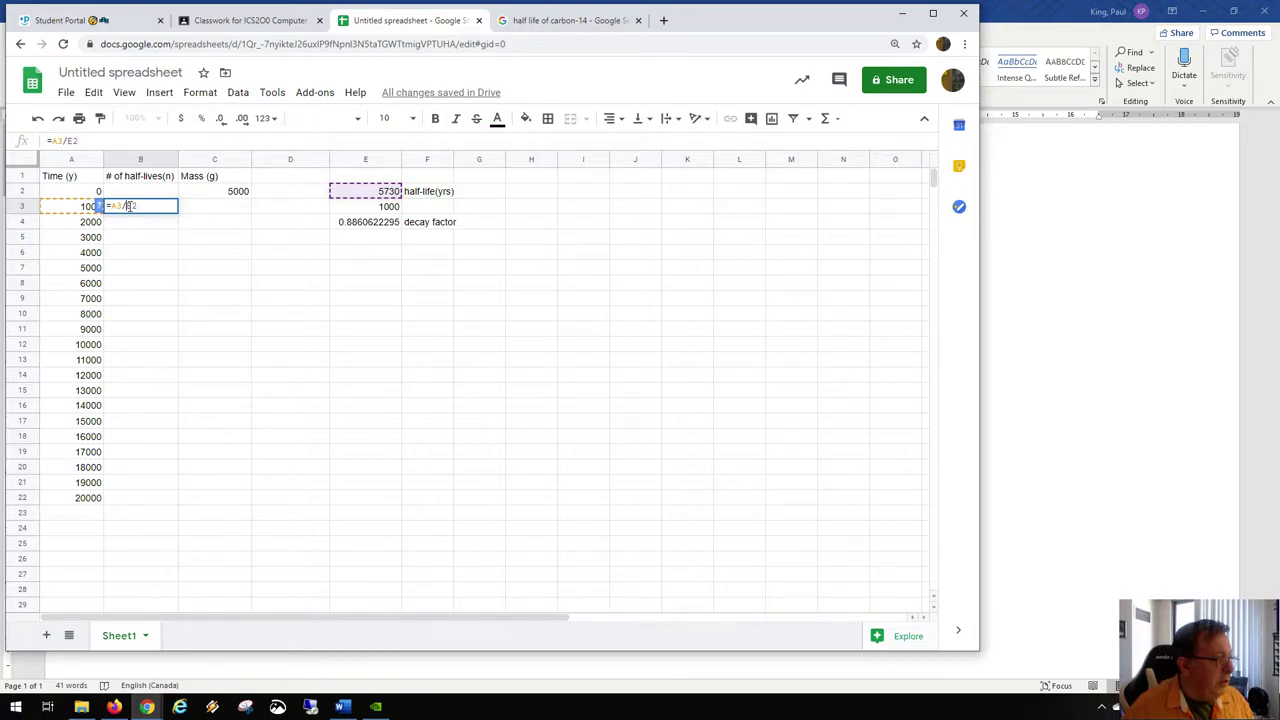
pyautogui.write('$')
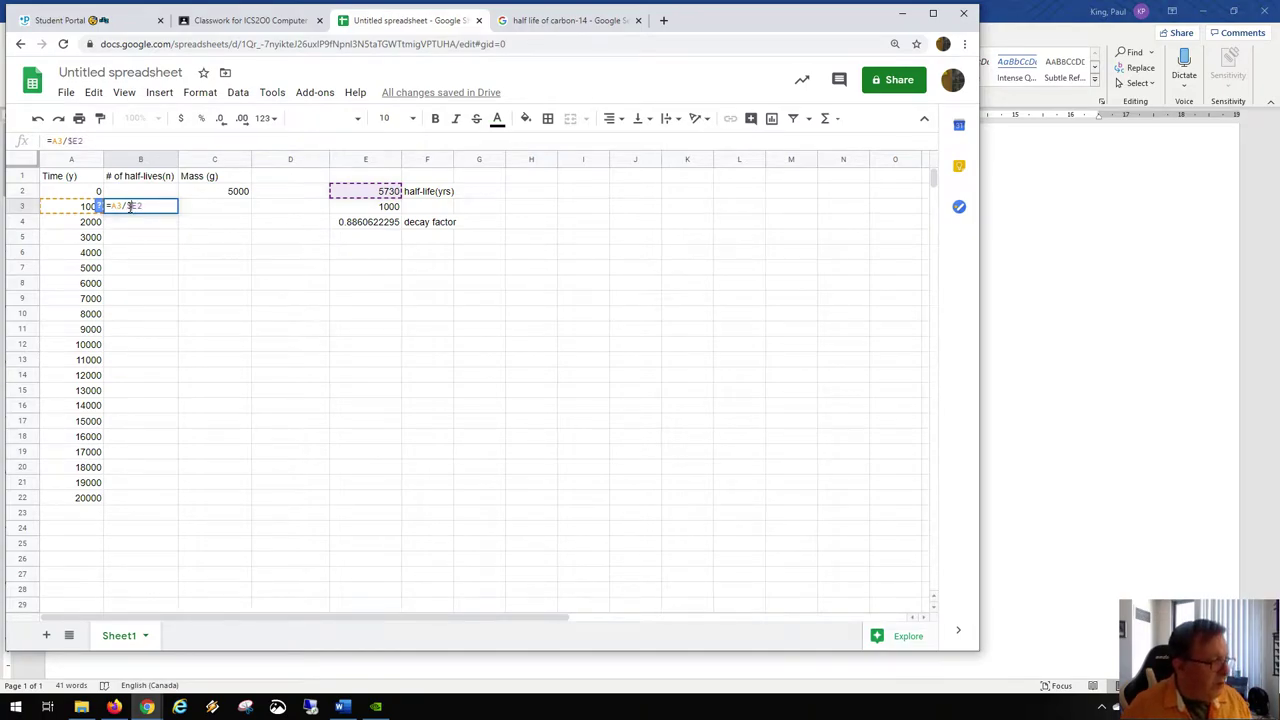
pyautogui.press('Right')
pyautogui.write('$')
pyautogui.press('Return')
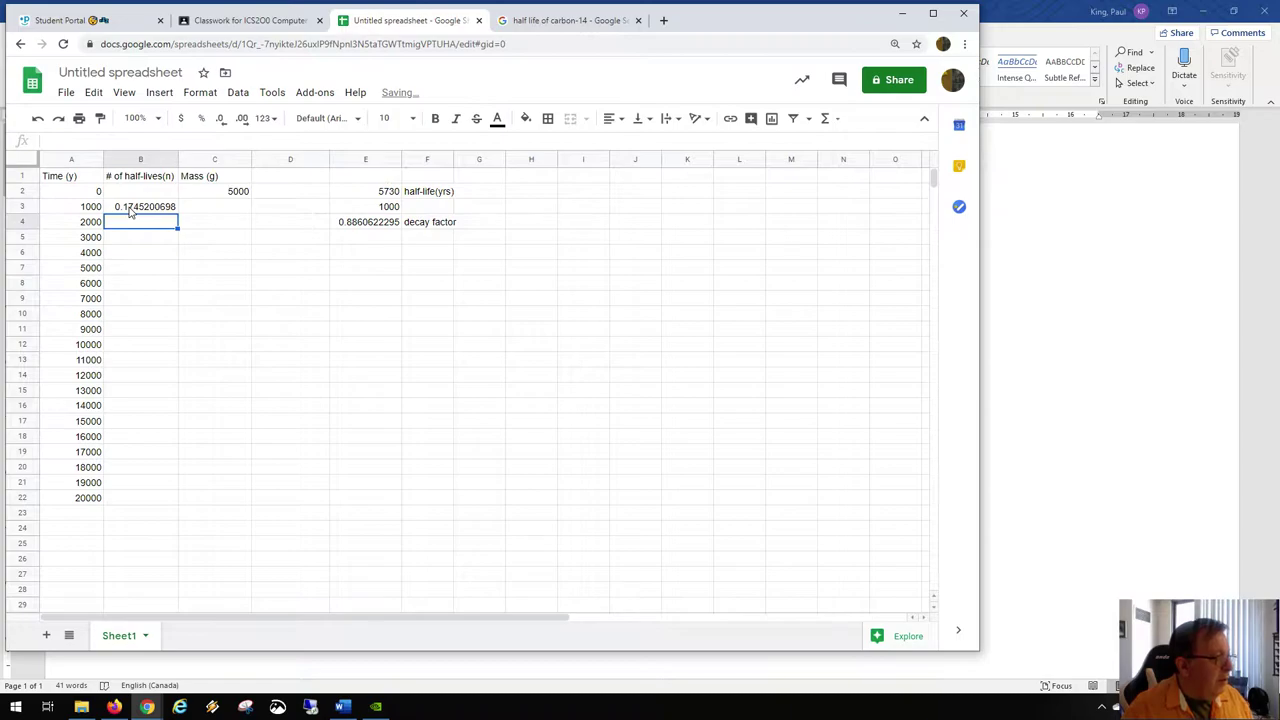
pyautogui.click(130, 212)
pyautogui.doubleClick(130, 212)
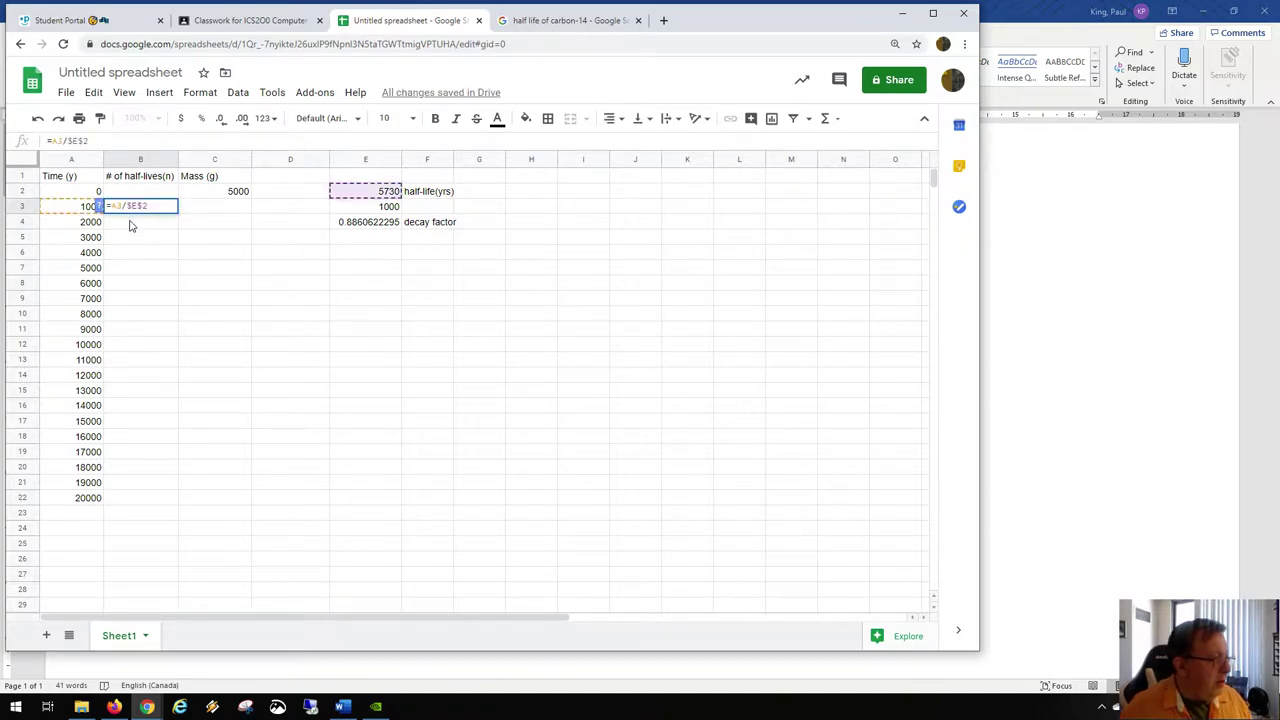
pyautogui.press('Return')
# Fill the B3 formula down to B22, checking the cell references in B4 along the way.
pyautogui.click(160, 211)
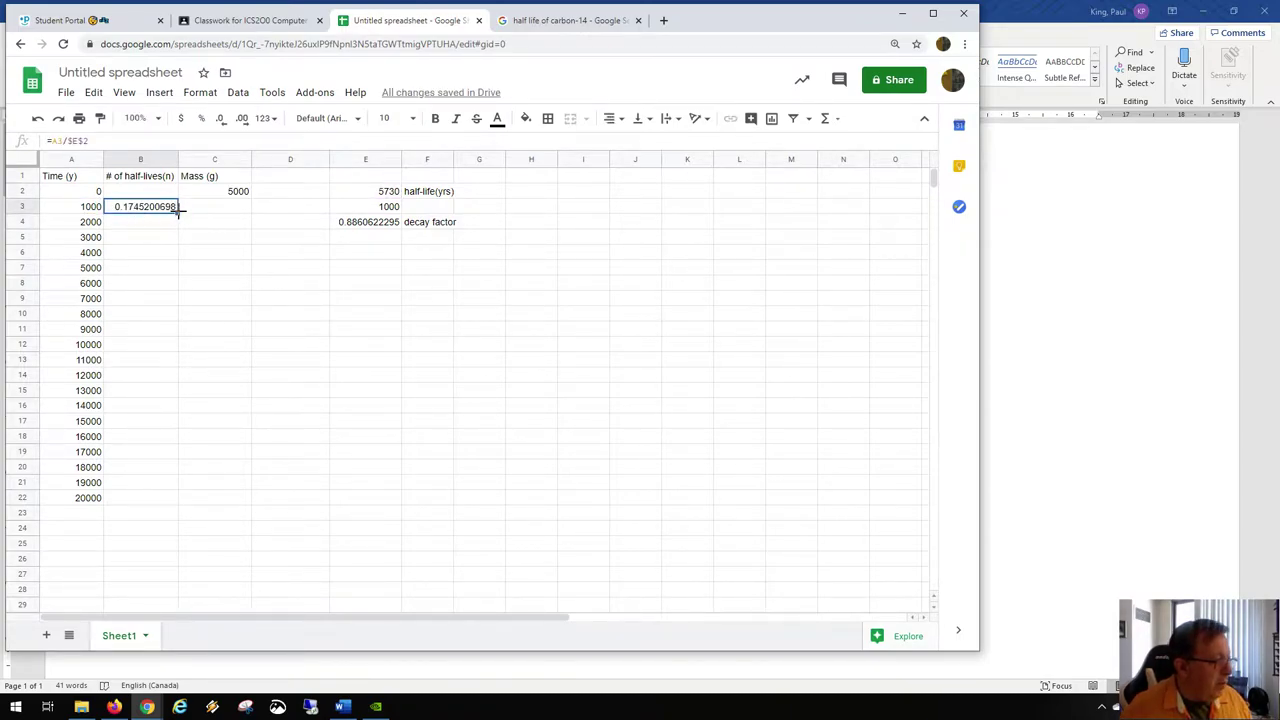
pyautogui.moveTo(178, 212); pyautogui.dragTo(177, 226)
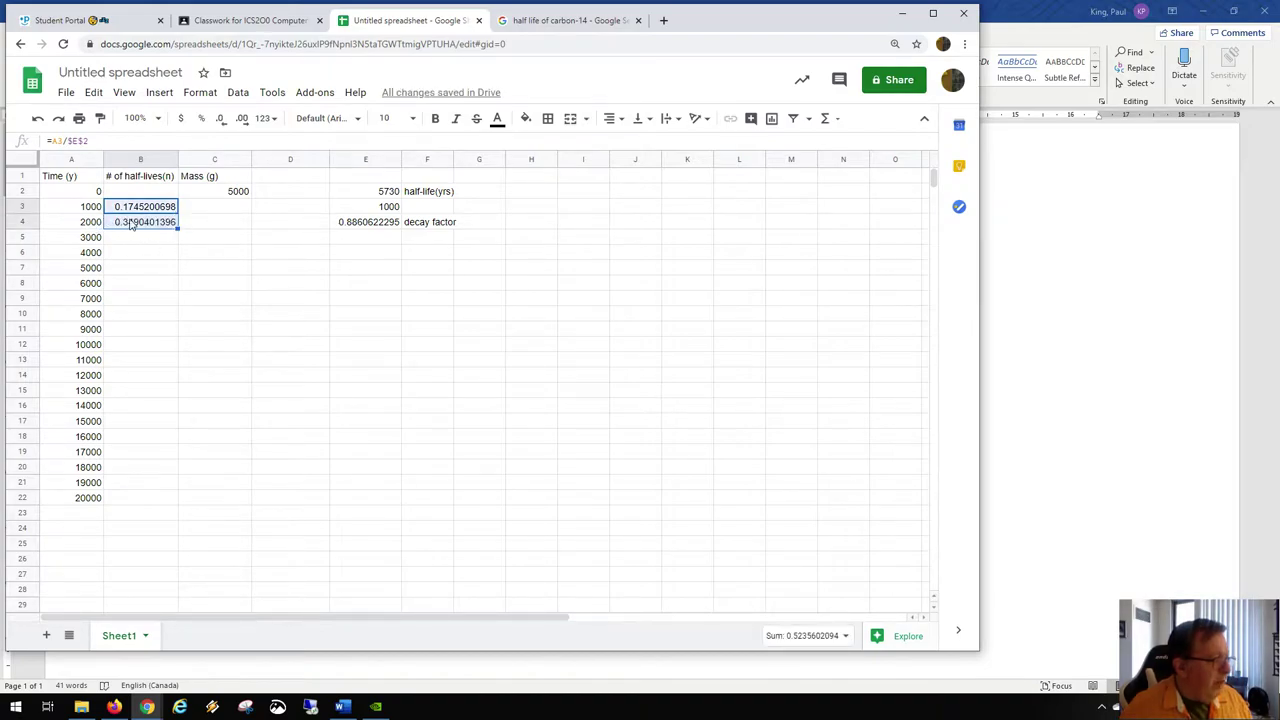
pyautogui.click(95, 226)
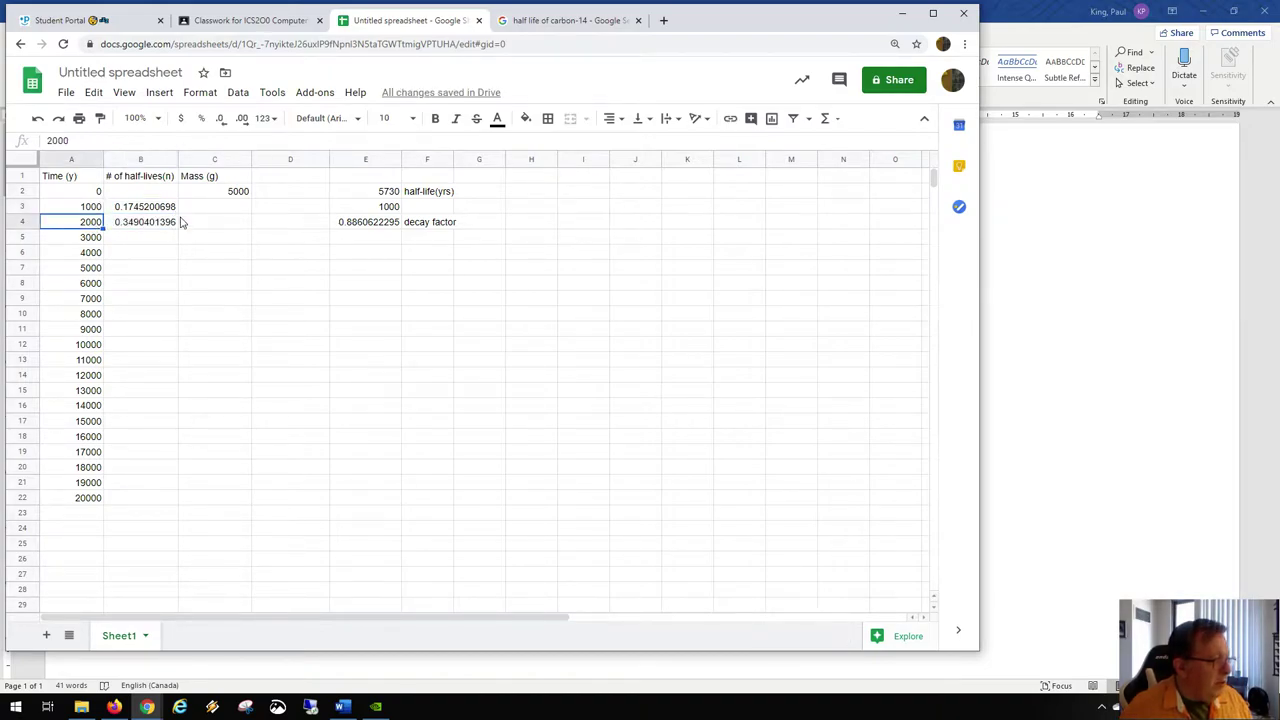
pyautogui.click(390, 195)
pyautogui.click(153, 225)
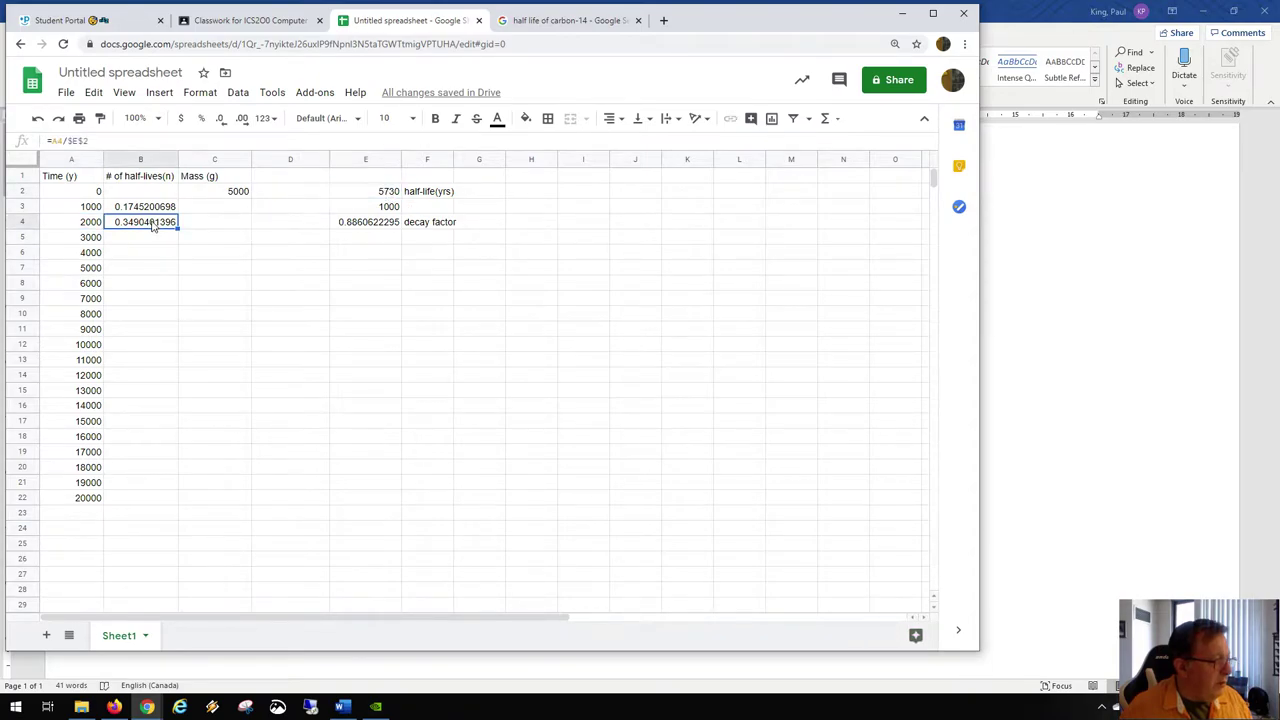
pyautogui.doubleClick(153, 226)
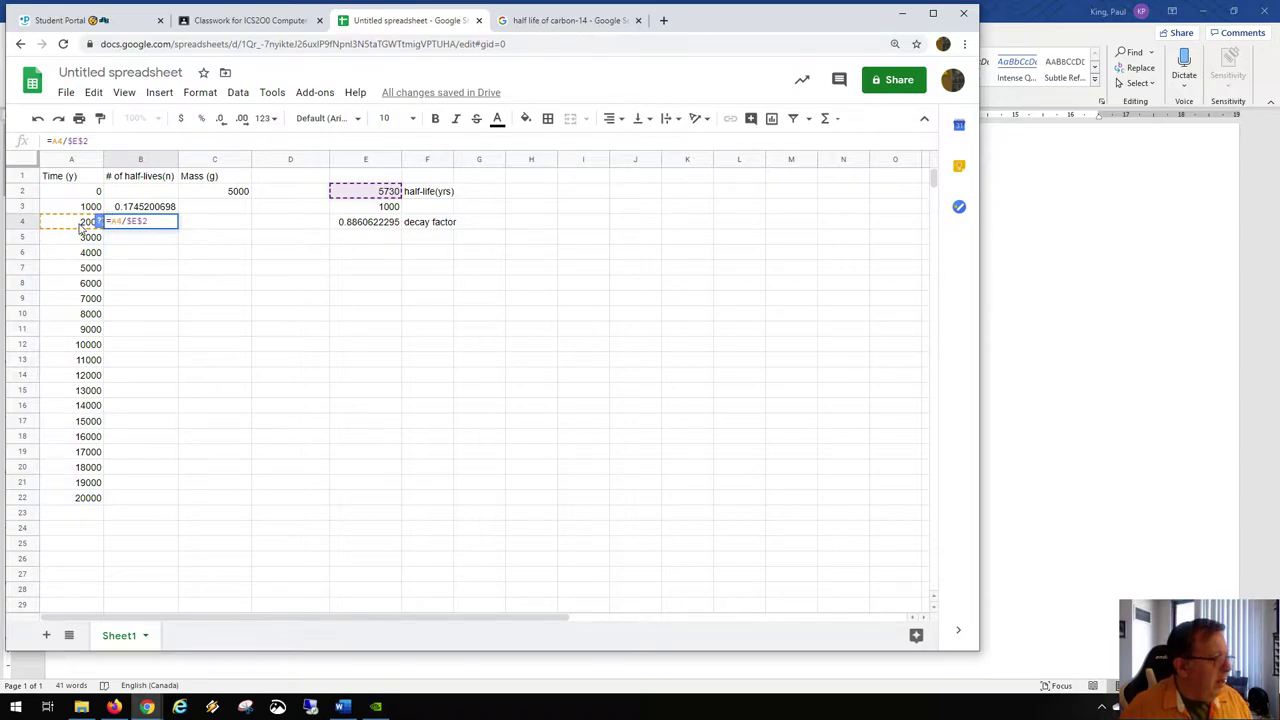
pyautogui.press('Return')
pyautogui.click(143, 228)
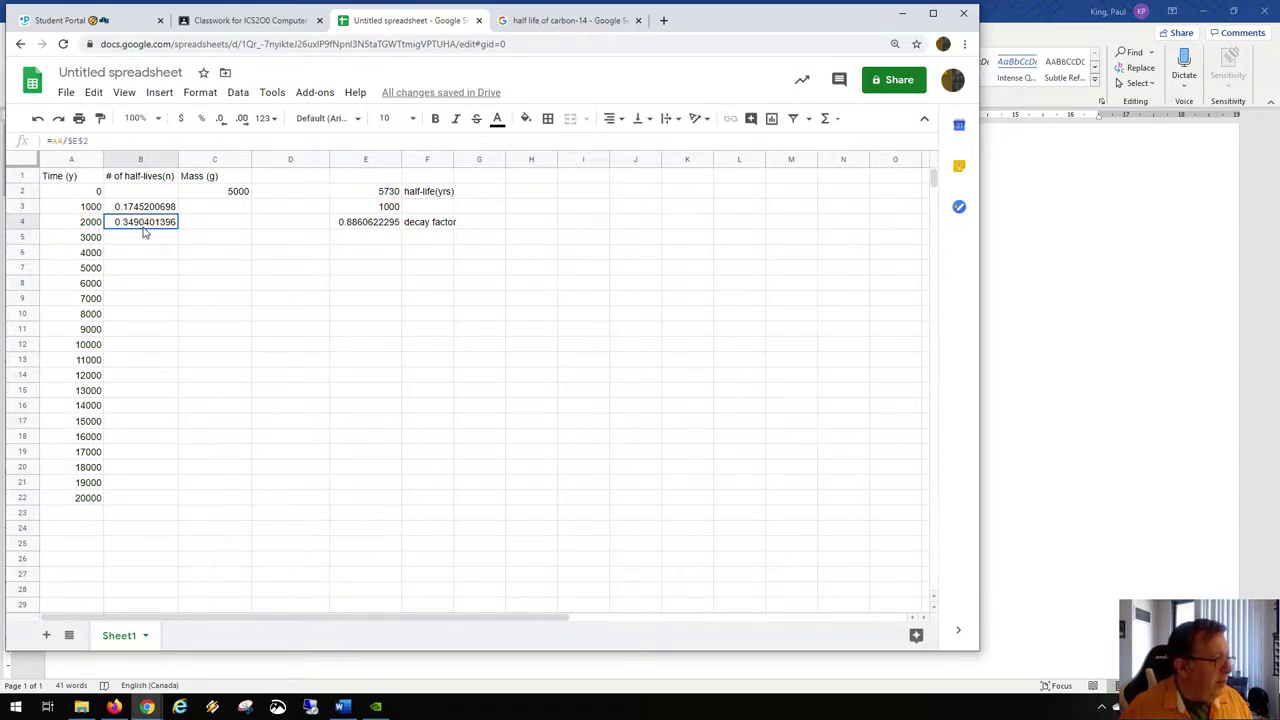
pyautogui.moveTo(178, 229); pyautogui.dragTo(160, 498)
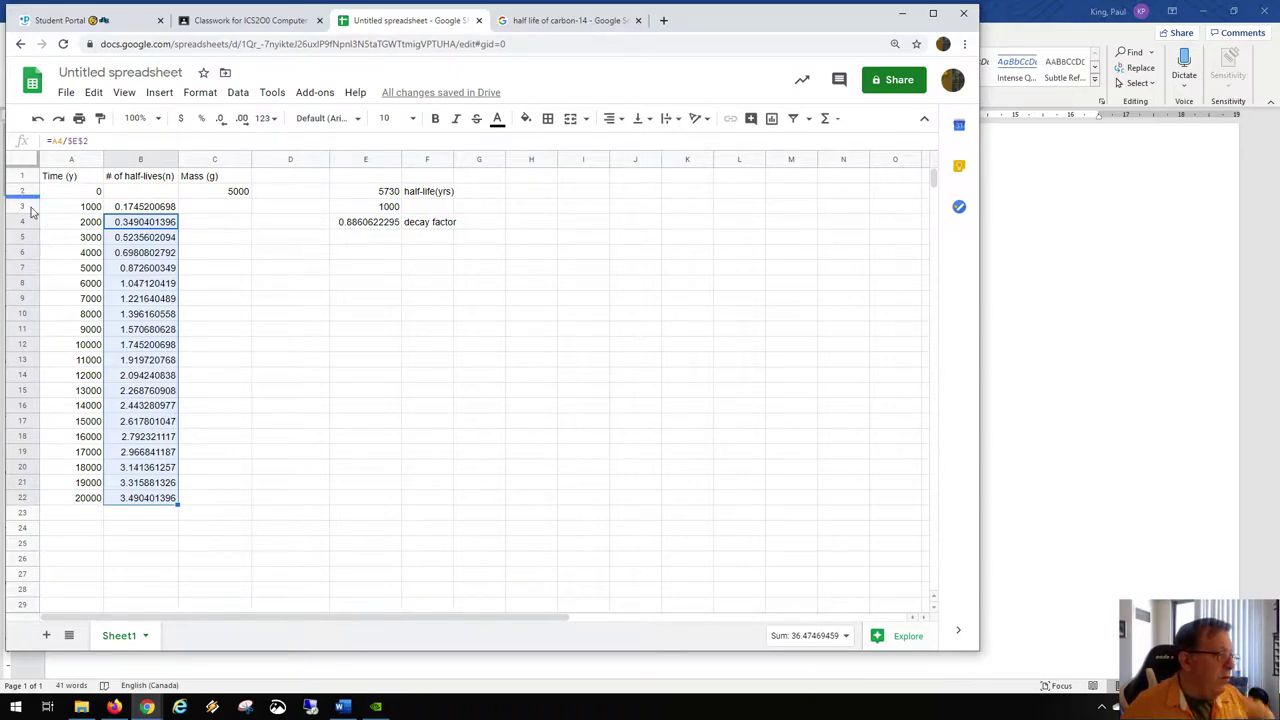
# Clear the times and half-life counts from A3:B22.
pyautogui.moveTo(88, 207); pyautogui.dragTo(85, 500)
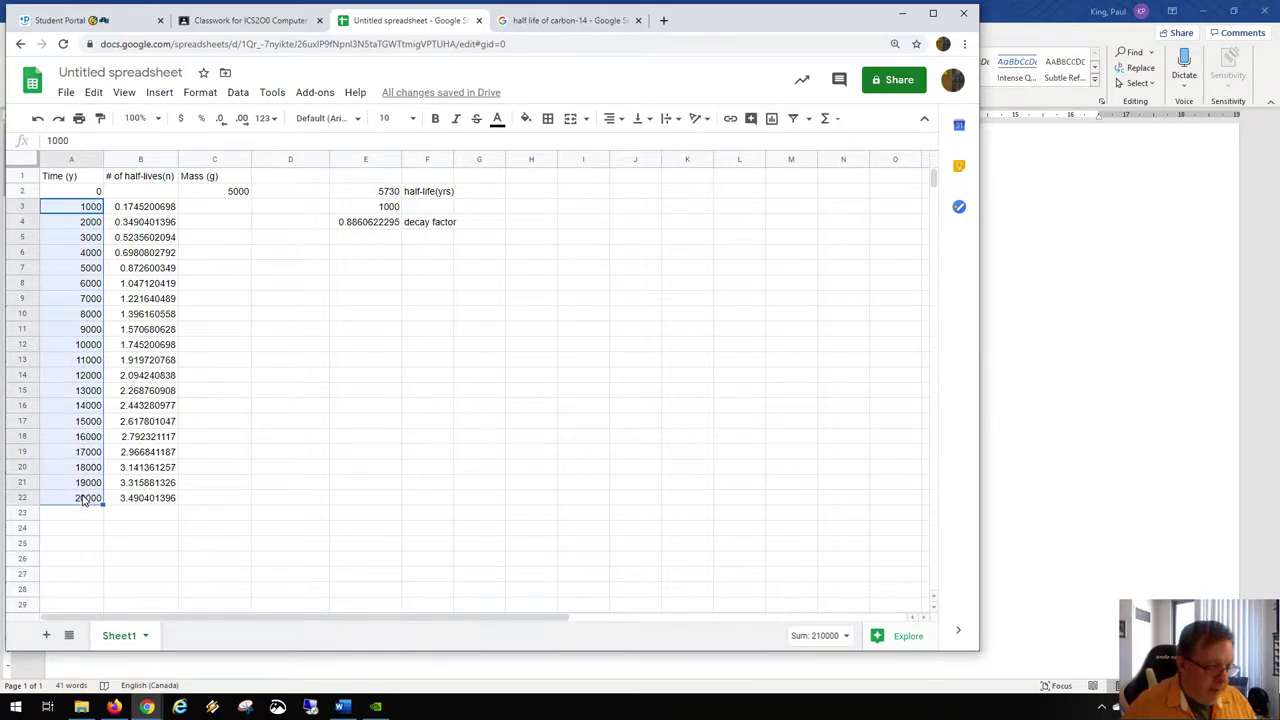
pyautogui.click(150, 346)
pyautogui.moveTo(89, 207); pyautogui.dragTo(141, 511)
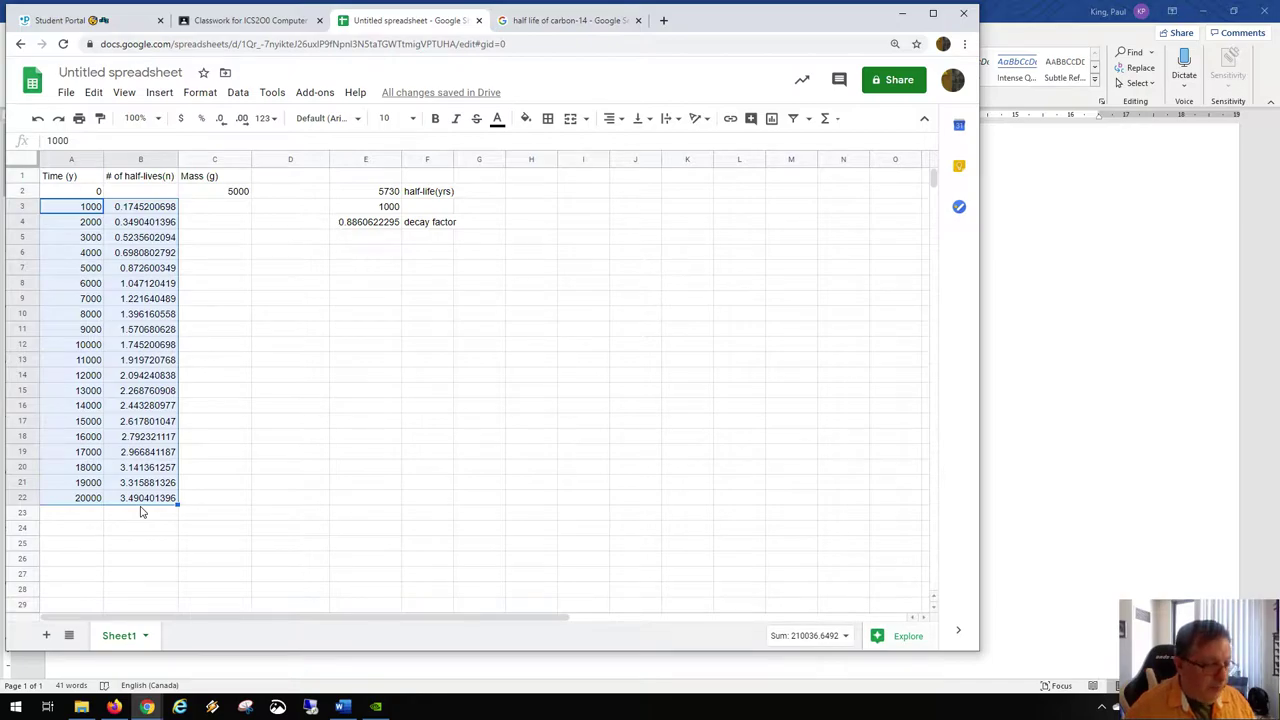
pyautogui.press('Delete')
# Enter 0, 1, 2 and 3 in B2:B5 and extend the half-life series down to 19 in B21.
pyautogui.click(170, 195)
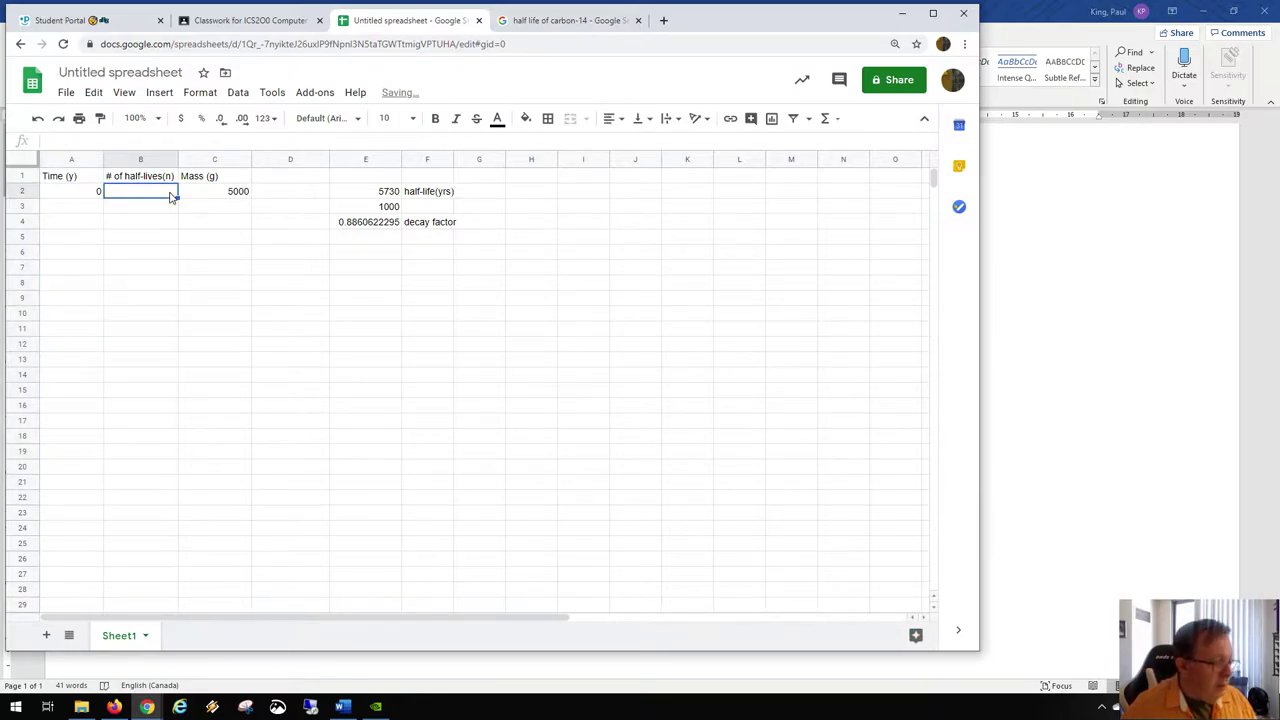
pyautogui.write('0')
pyautogui.press('Return')
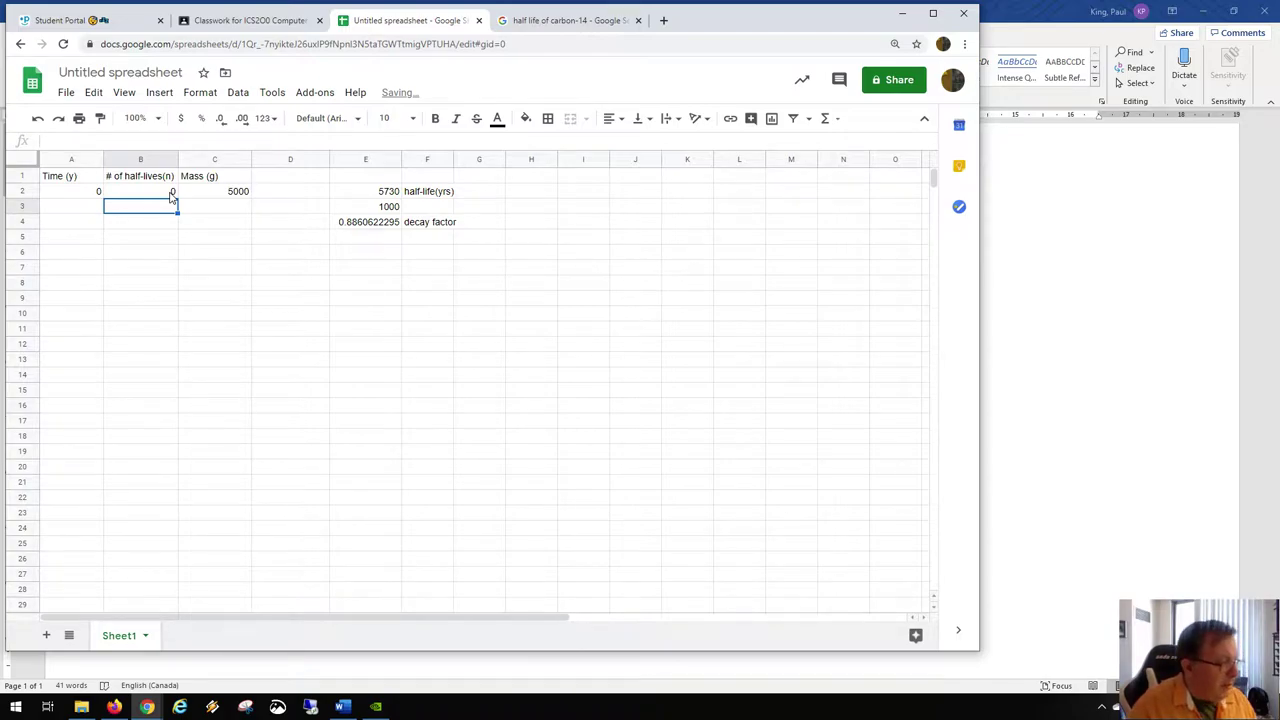
pyautogui.write('1')
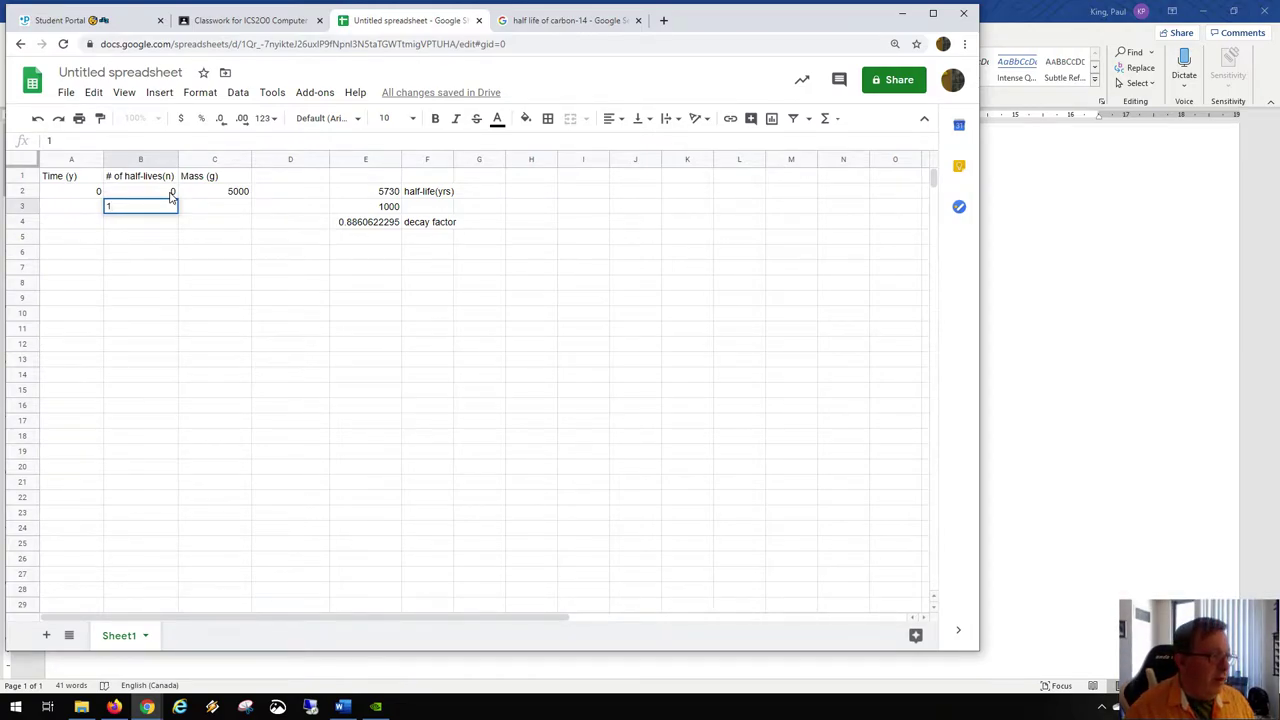
pyautogui.write('2')
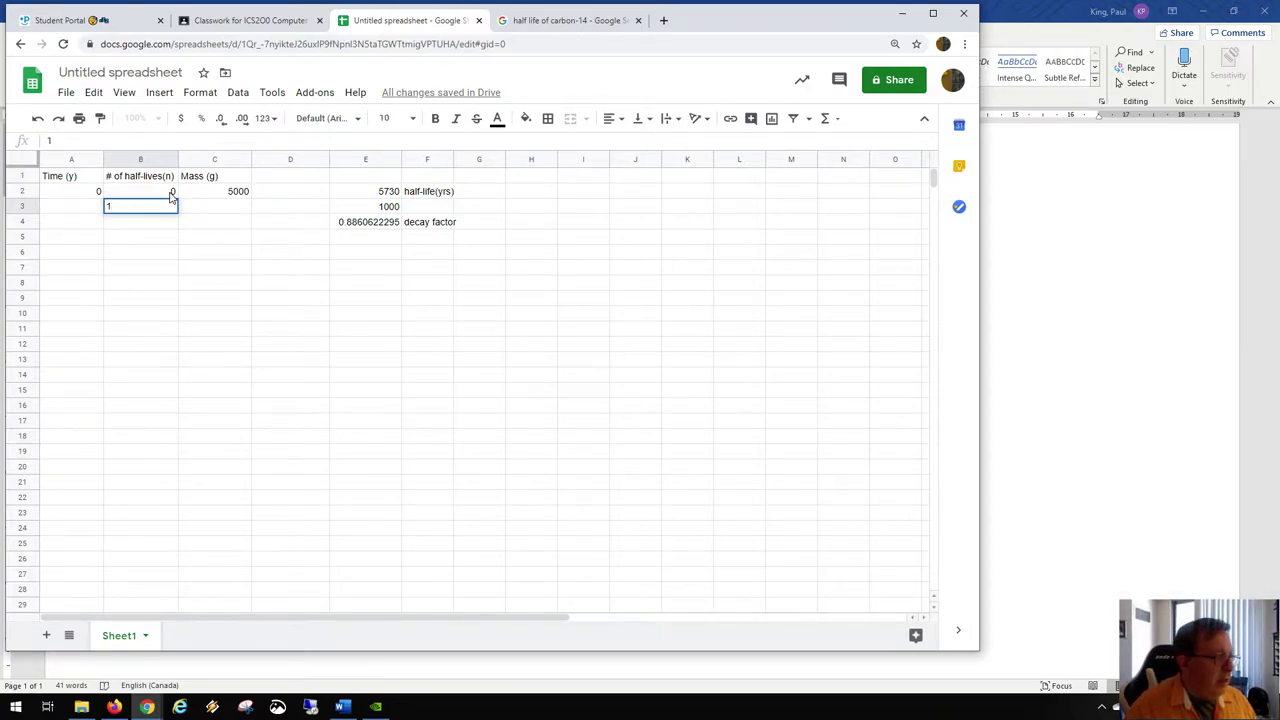
pyautogui.press('Return')
pyautogui.write('2')
pyautogui.press('Return')
pyautogui.write('3')
pyautogui.press('Return')
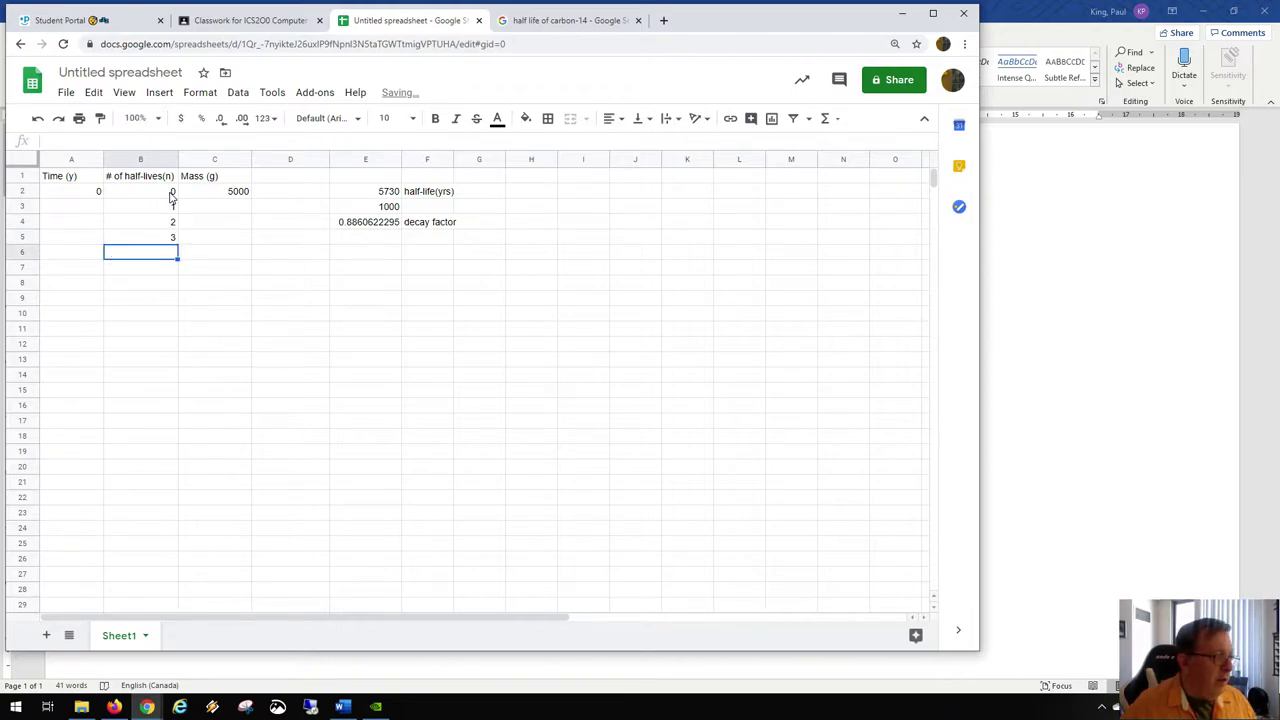
pyautogui.moveTo(172, 197); pyautogui.dragTo(149, 480)
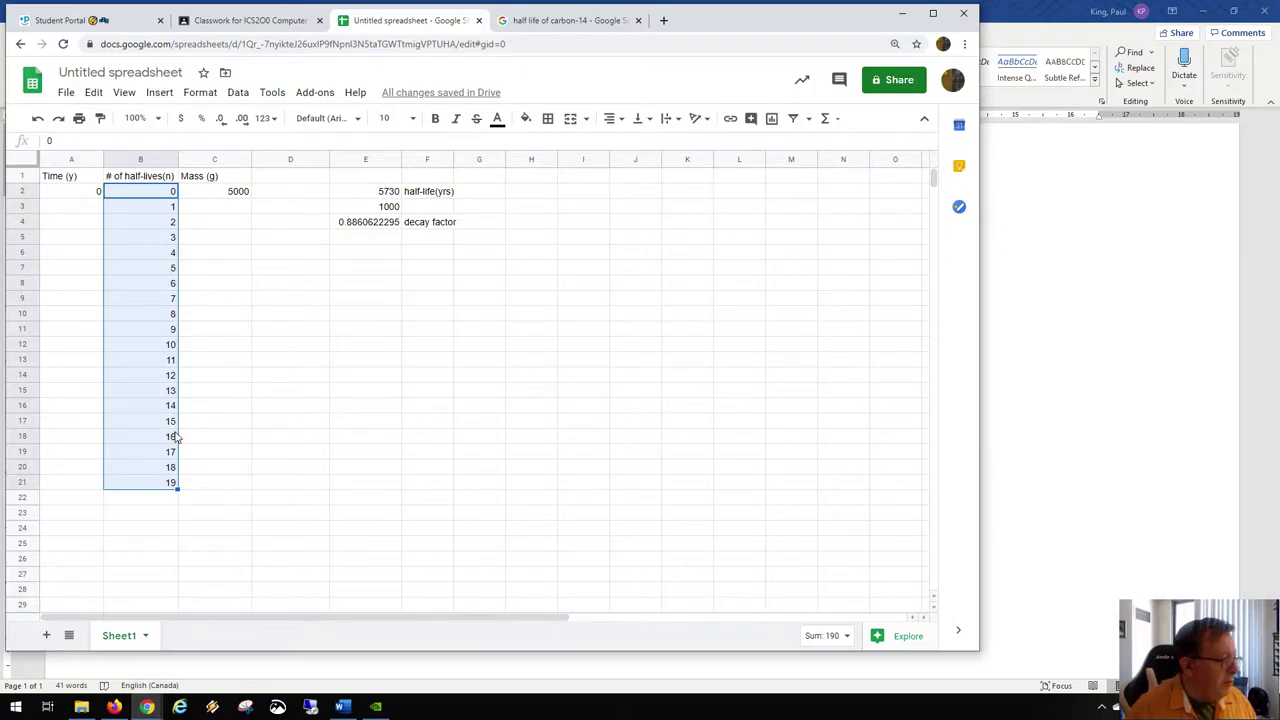
# Clear the half-life counts from B3:B21, keeping the 0 in B2.
pyautogui.press('Down')
pyautogui.hotkey('shift', 'Down')
pyautogui.hotkey('shift', 'Right')
pyautogui.hotkey('shift', 'Left')
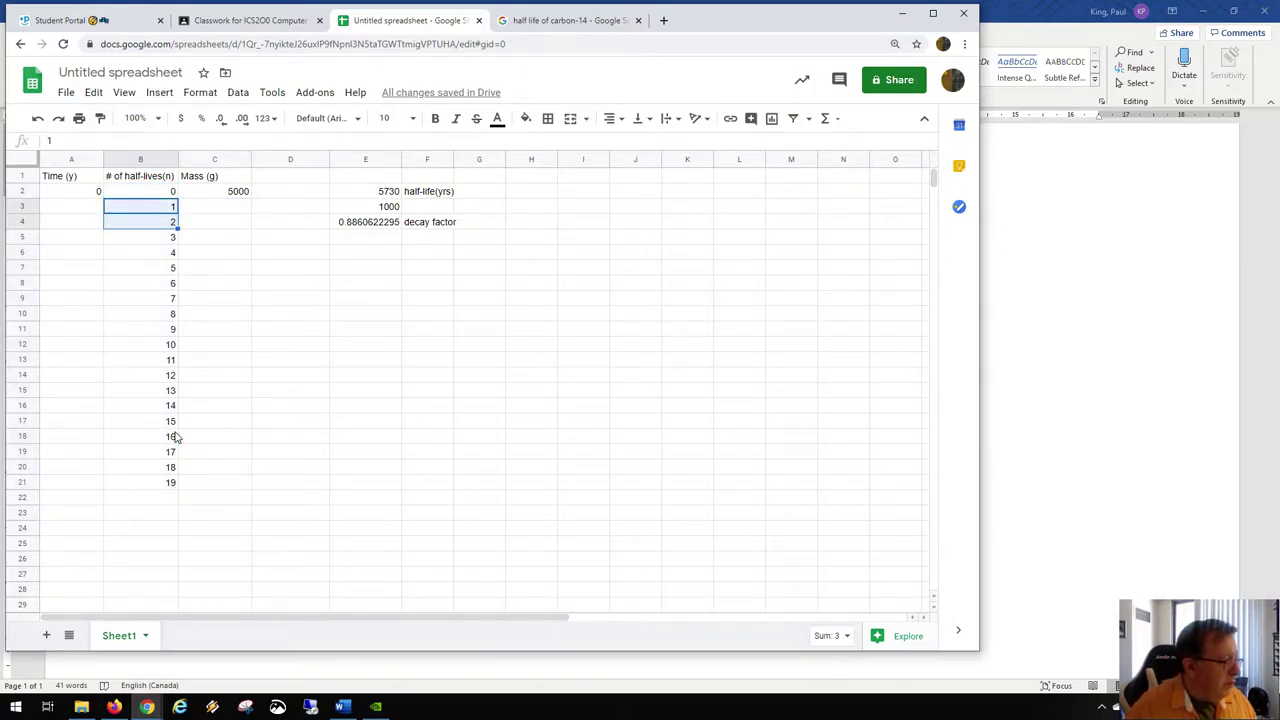
pyautogui.hotkey('shift', 'Down')
pyautogui.hotkey('shift', 'Down')
pyautogui.hotkey('shift', 'Down')
pyautogui.hotkey('shift', 'Down')
pyautogui.hotkey('shift', 'Down')
pyautogui.hotkey('shift', 'Down')
pyautogui.hotkey('shift', 'Down')
pyautogui.hotkey('shift', 'Down')
pyautogui.hotkey('shift', 'Down')
pyautogui.hotkey('shift', 'Down')
pyautogui.hotkey('shift', 'Down')
pyautogui.hotkey('shift', 'Down')
pyautogui.hotkey('shift', 'Down')
pyautogui.hotkey('shift', 'Down')
pyautogui.hotkey('shift', 'Down')
pyautogui.hotkey('shift', 'Down')
pyautogui.hotkey('shift', 'Down')
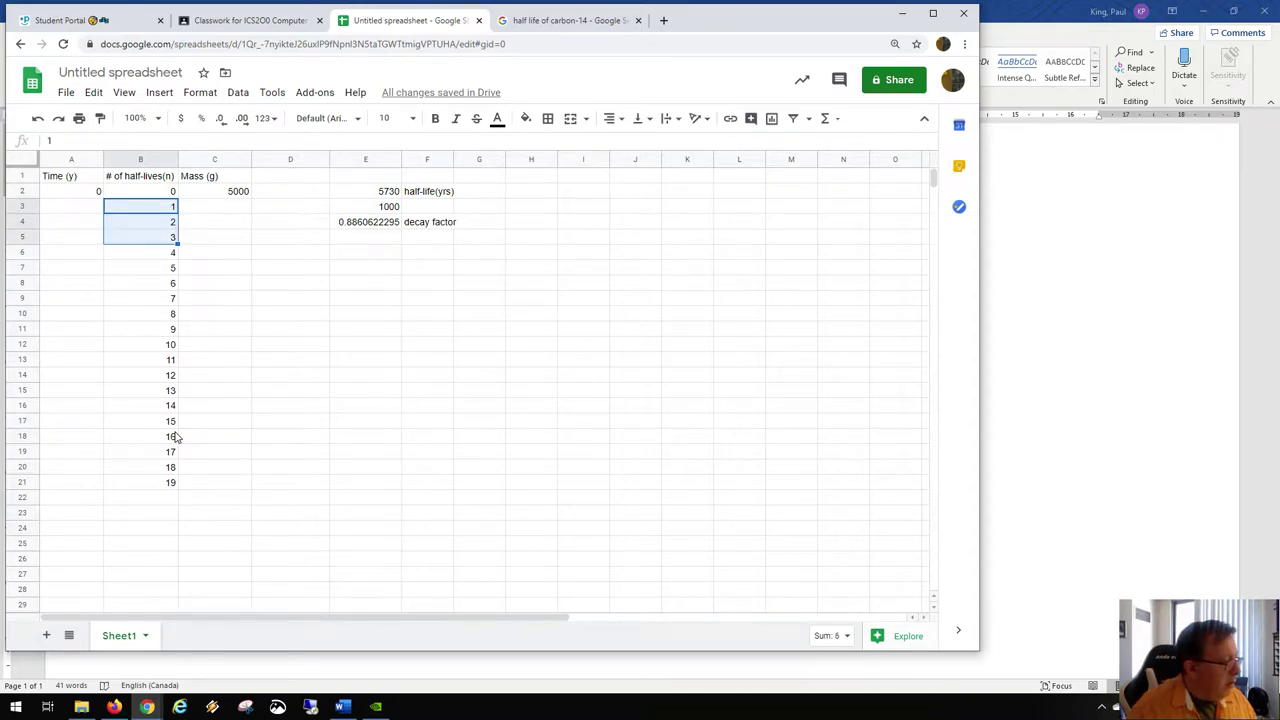
pyautogui.press('Delete')
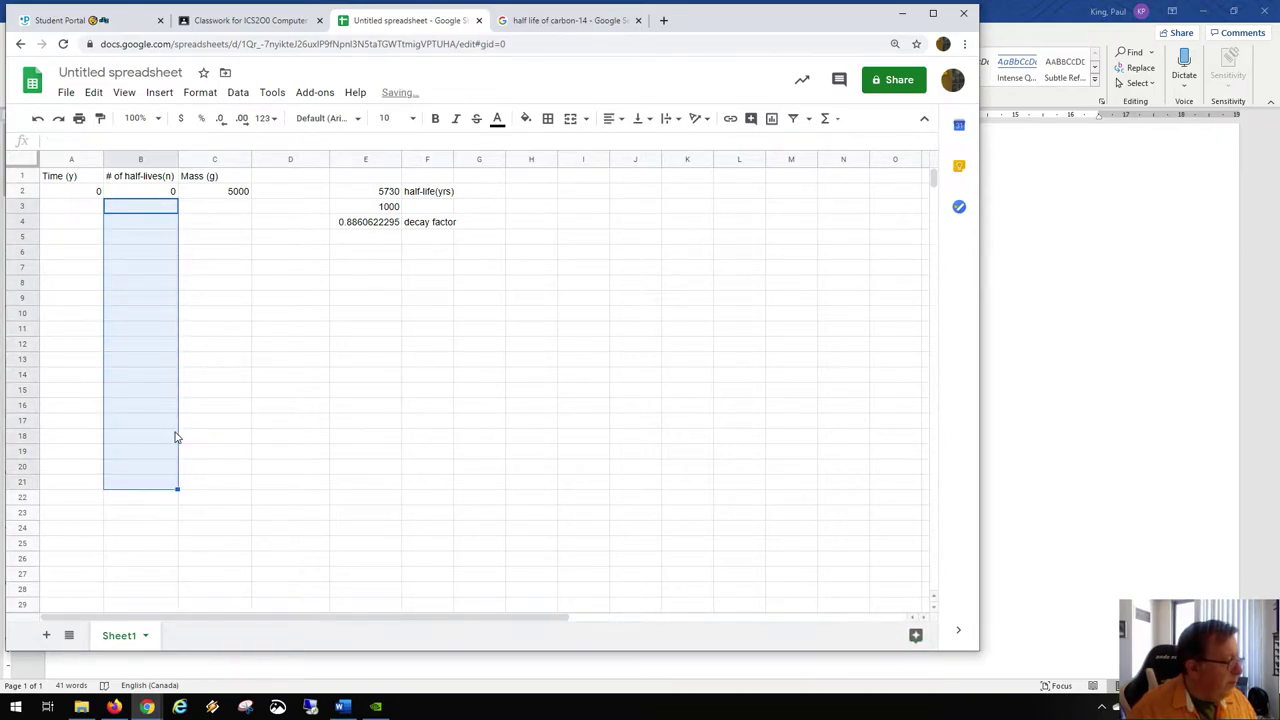
# Enter 1, 2 and 3 in B3:B5 and extend the half-life series down to 10 in B12.
pyautogui.write('1')
pyautogui.press('Return')
pyautogui.write('2')
pyautogui.press('Down')
pyautogui.write('3')
pyautogui.press('Up')
pyautogui.press('Up')
pyautogui.hotkey('shift', 'Down')
pyautogui.hotkey('shift', 'Down')
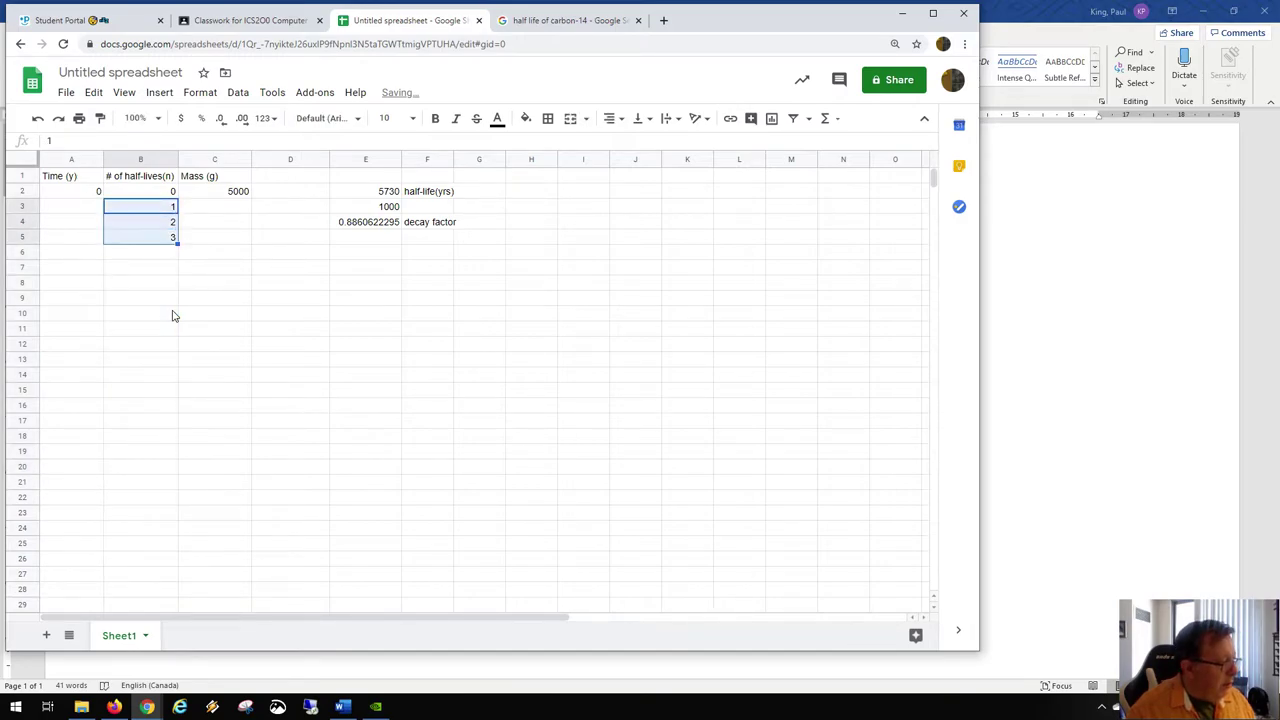
pyautogui.moveTo(176, 240); pyautogui.dragTo(174, 360)
pyautogui.click(166, 349)
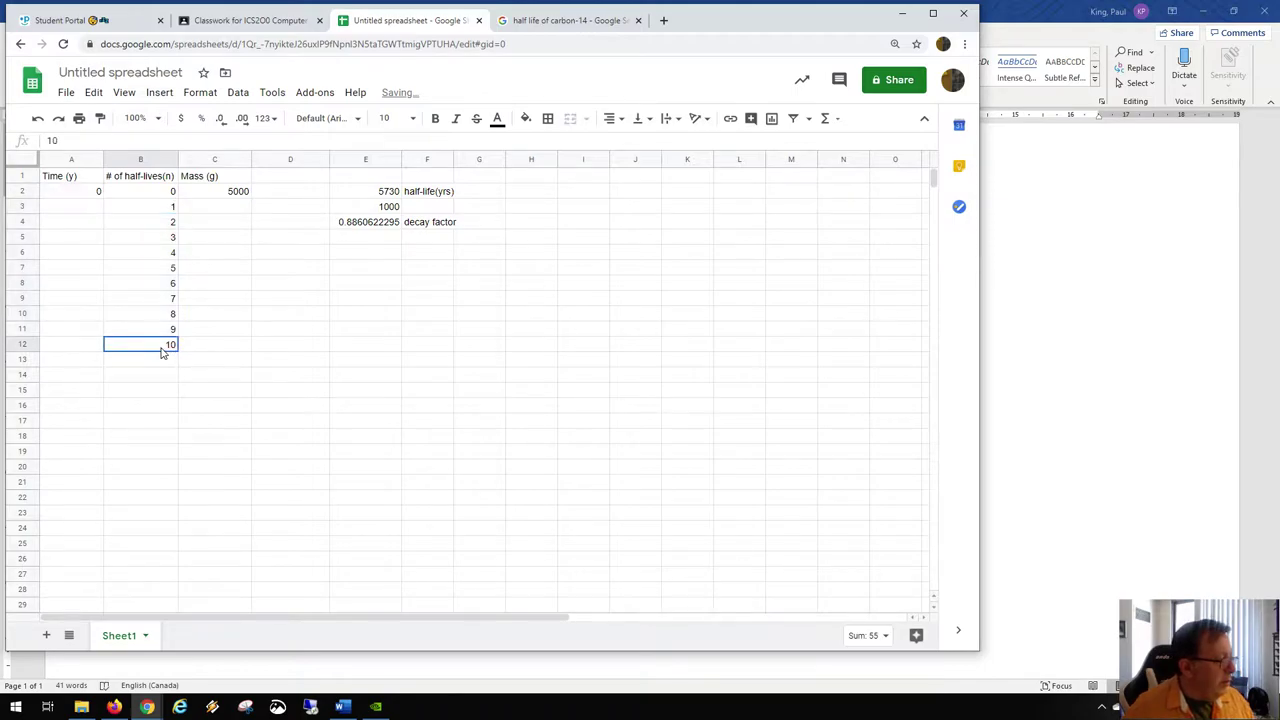
# Calculate the mass after one half-life in C3 with the formula =$C$2*(1/2)^B3.
pyautogui.click(227, 207)
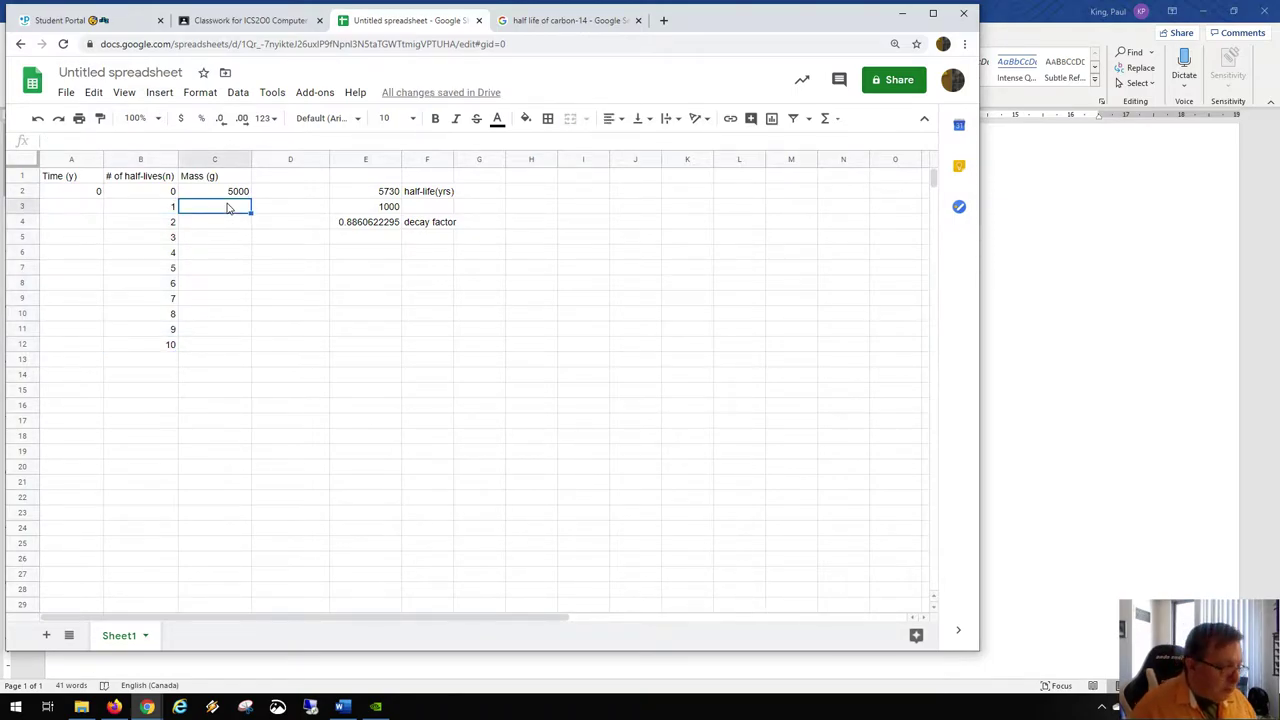
pyautogui.write('=')
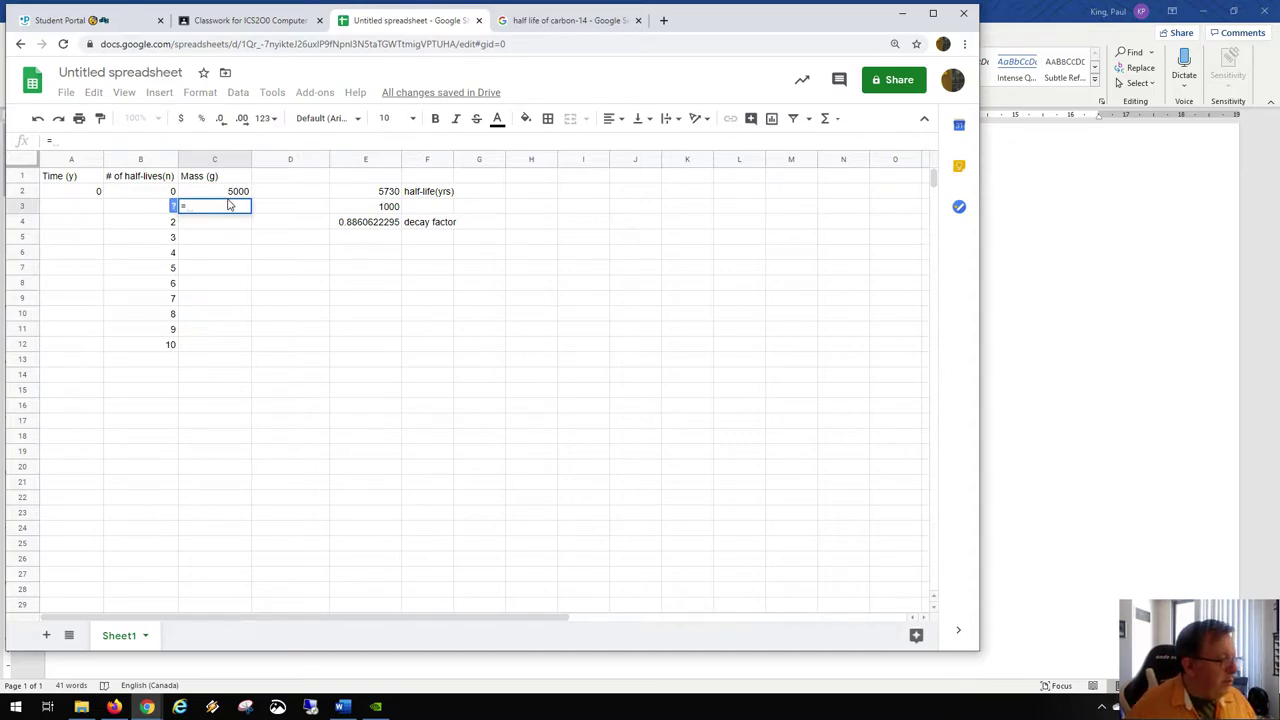
pyautogui.click(234, 194)
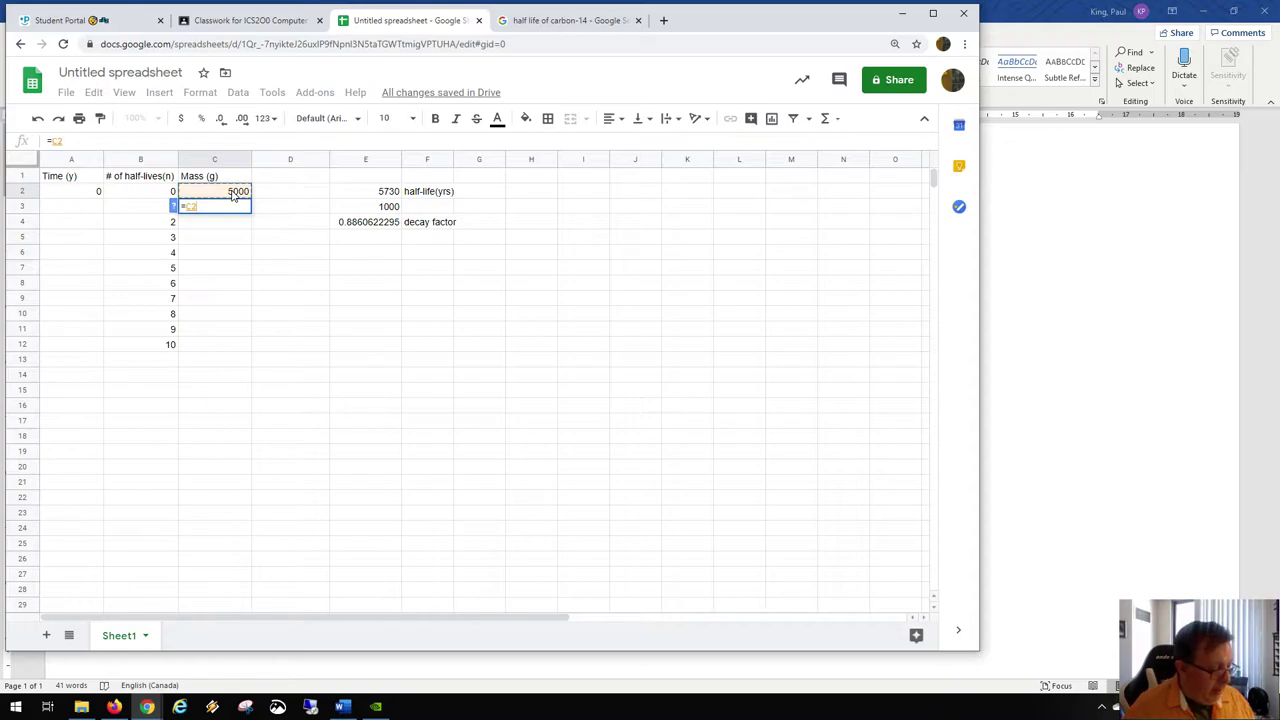
pyautogui.press('F4')
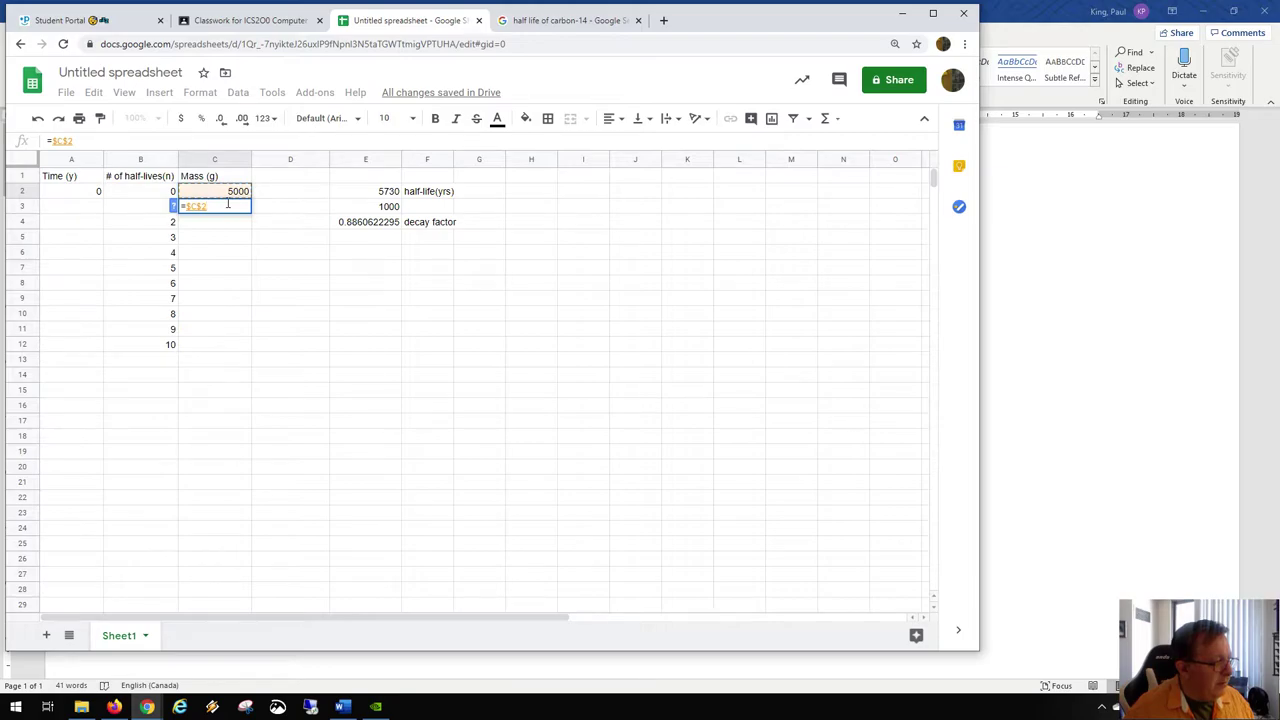
pyautogui.write('*(')
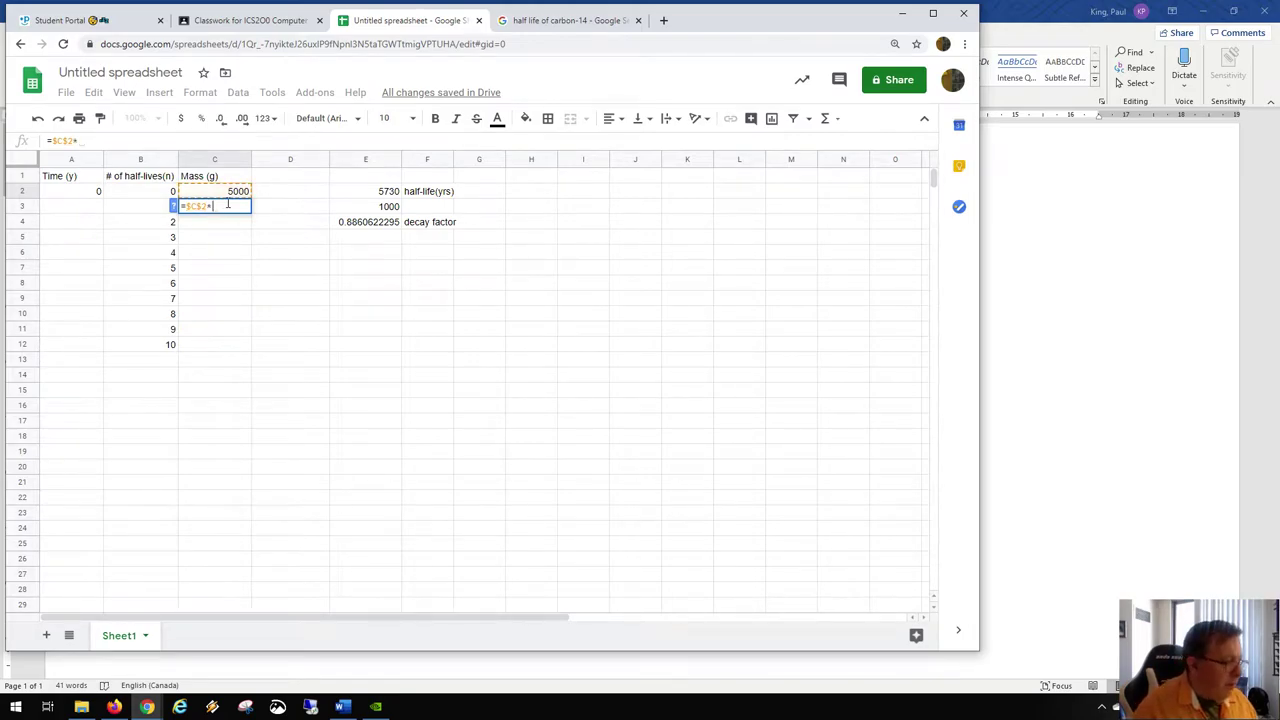
pyautogui.write('1/2)^')
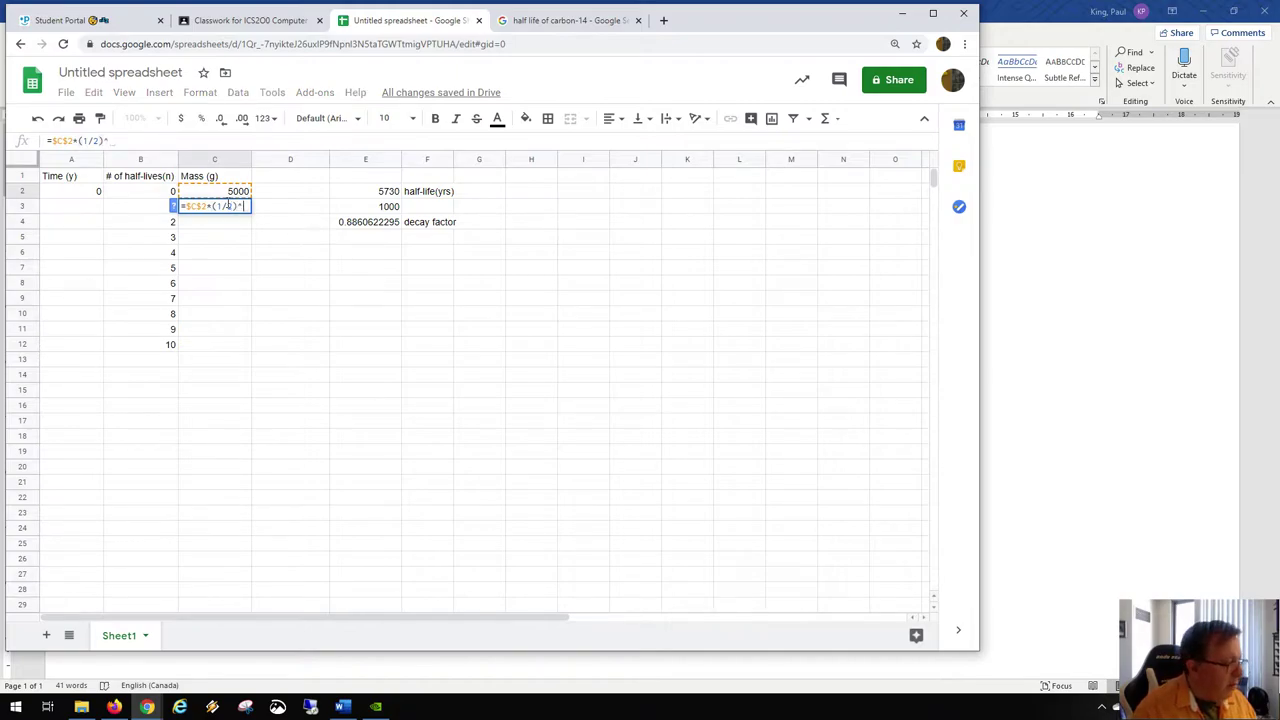
pyautogui.click(157, 207)
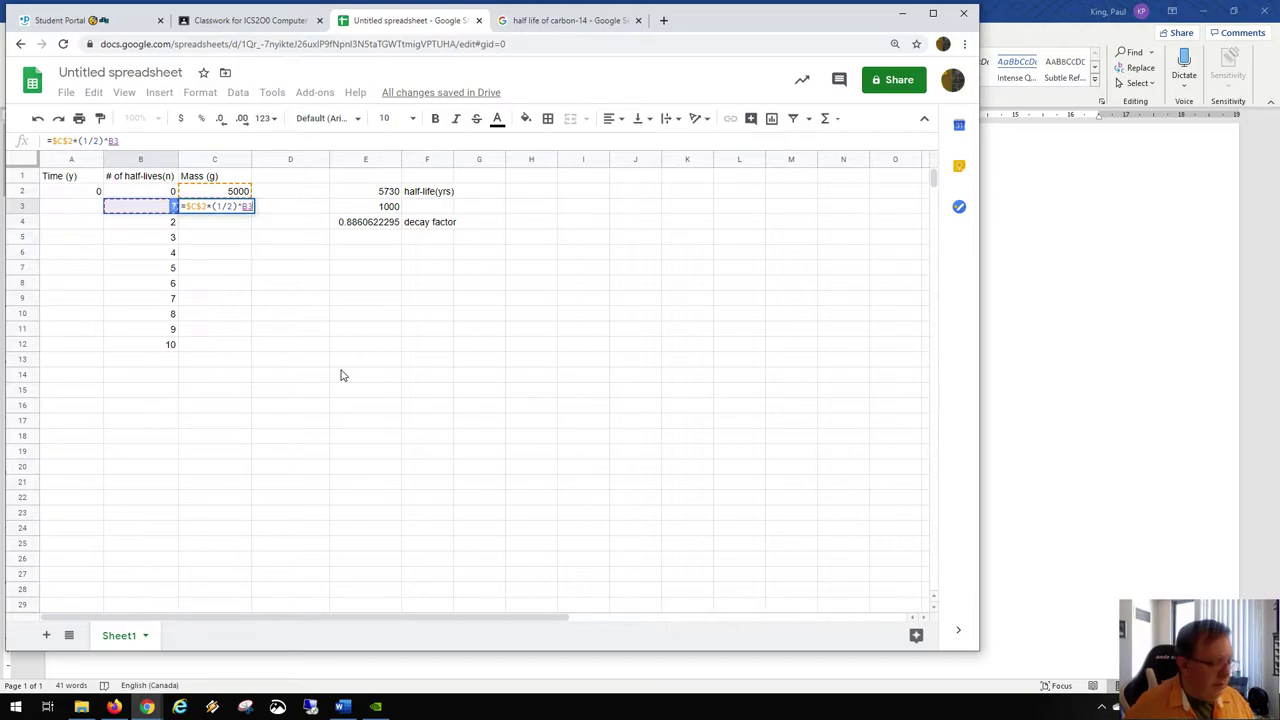
pyautogui.press('Return')
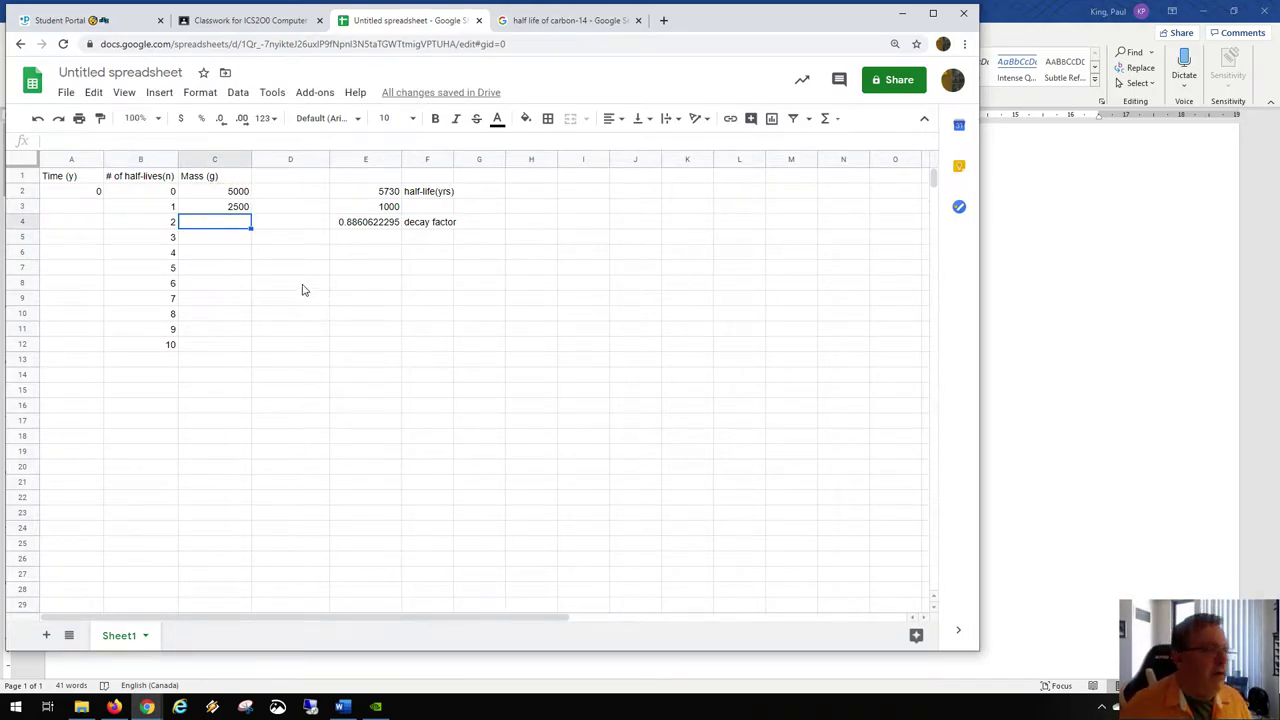
# Review the mass formula in C3 and copy it down to C4.
pyautogui.doubleClick(242, 211)
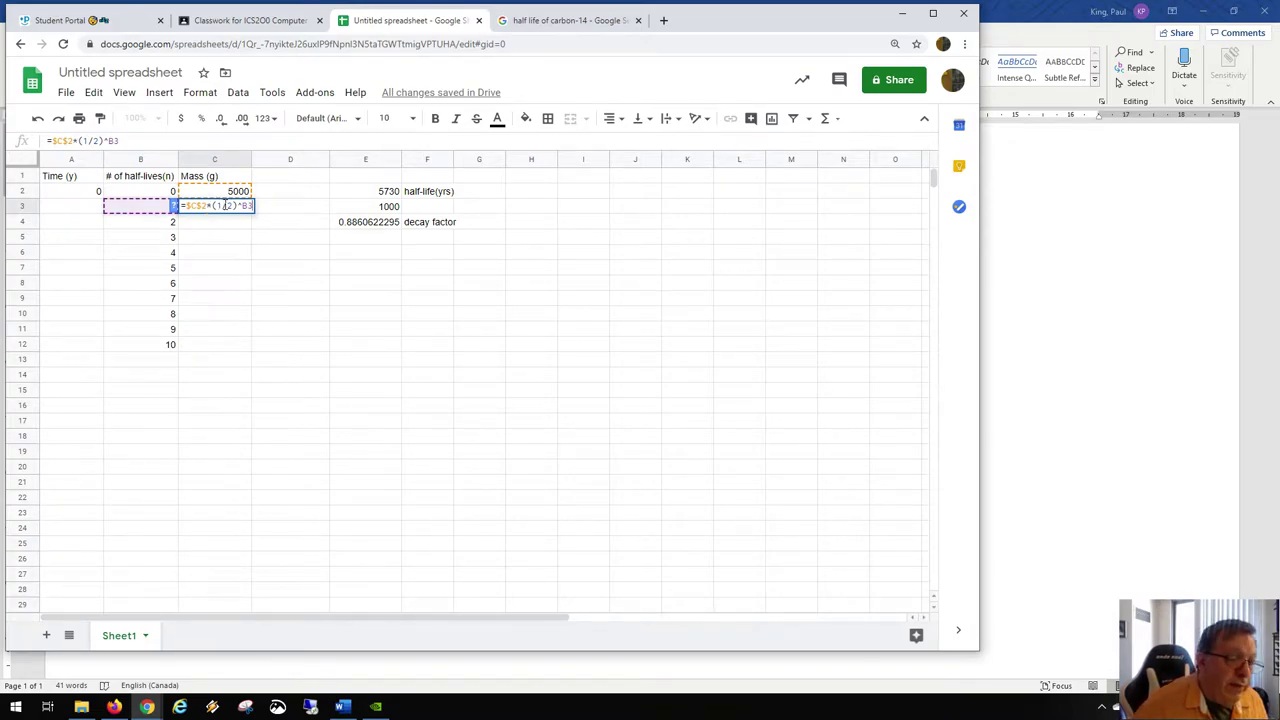
pyautogui.press('Return')
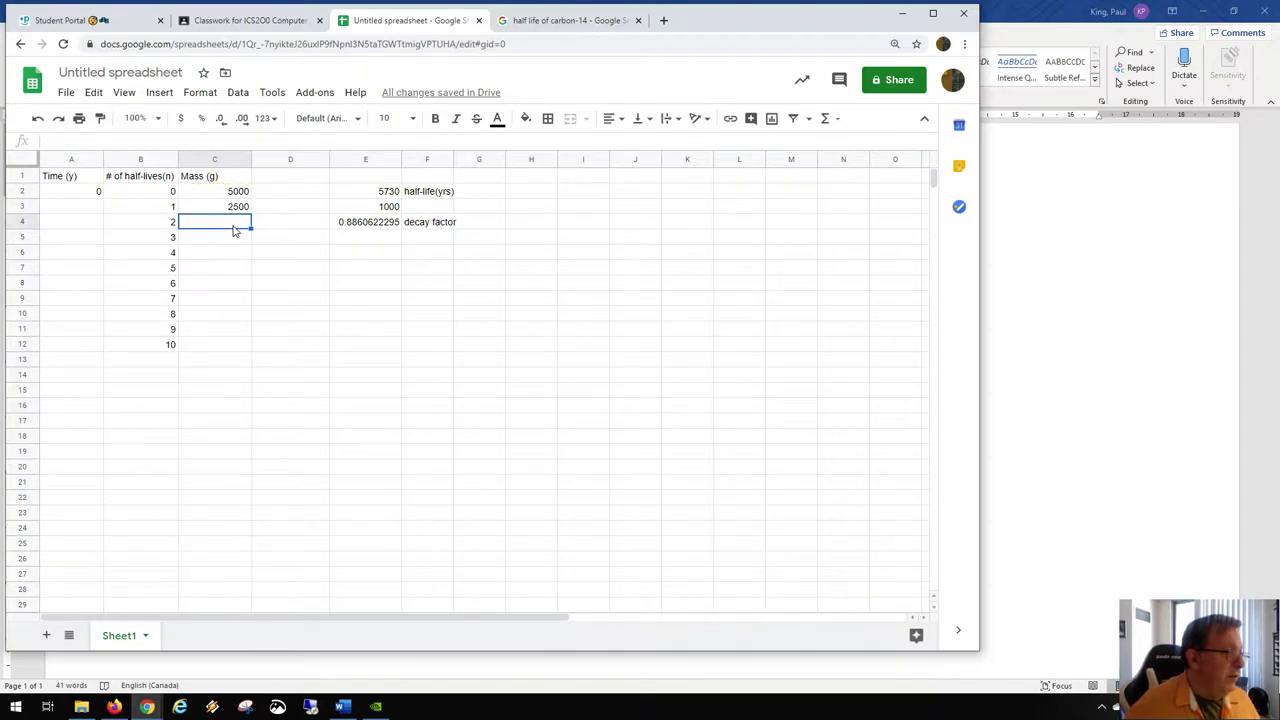
pyautogui.click(244, 209)
pyautogui.moveTo(252, 212); pyautogui.dragTo(251, 232)
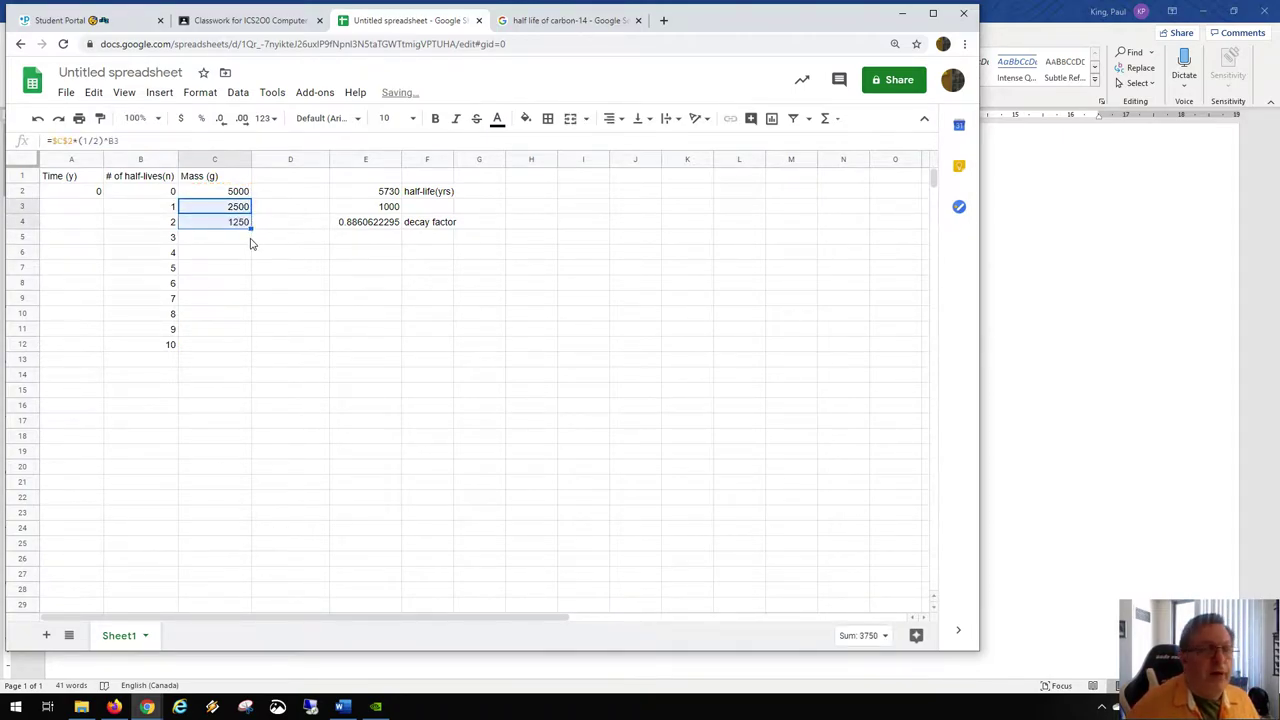
# Check the copied formula in C4 and fill it down the Mass column to C12.
pyautogui.doubleClick(221, 227)
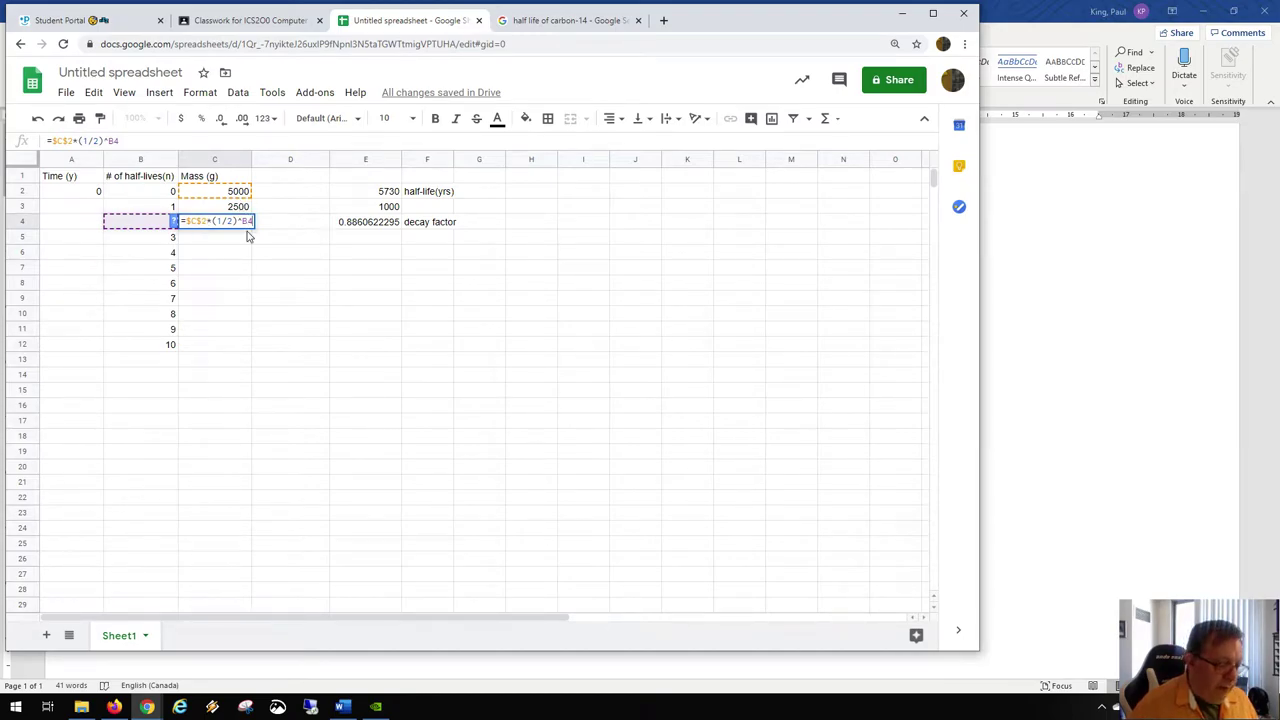
pyautogui.press('Return')
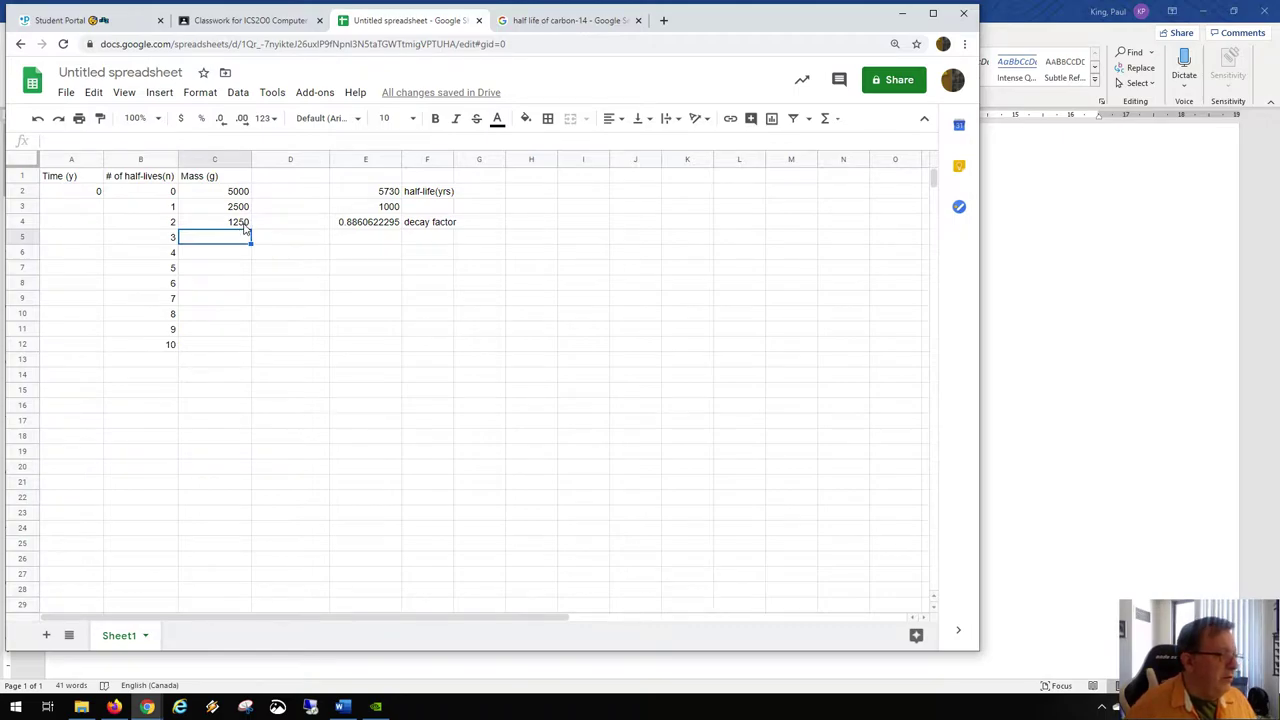
pyautogui.click(247, 228)
pyautogui.moveTo(252, 228); pyautogui.dragTo(252, 347)
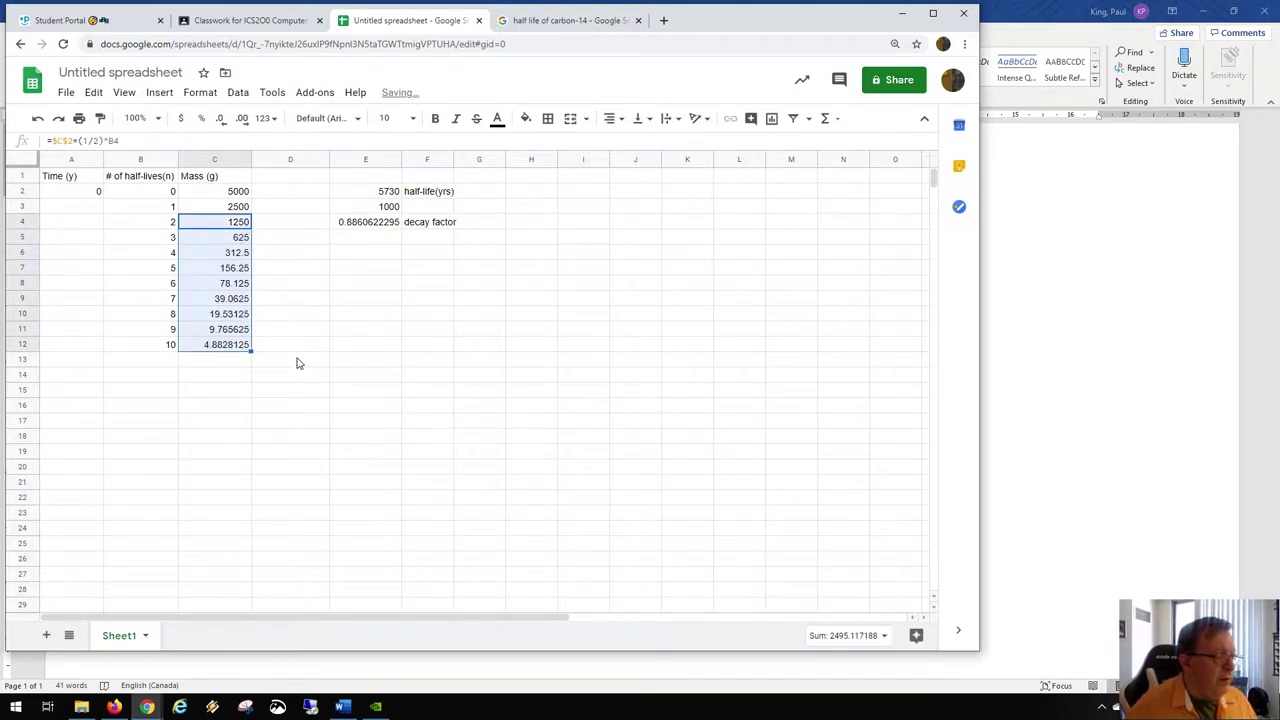
pyautogui.click(222, 347)
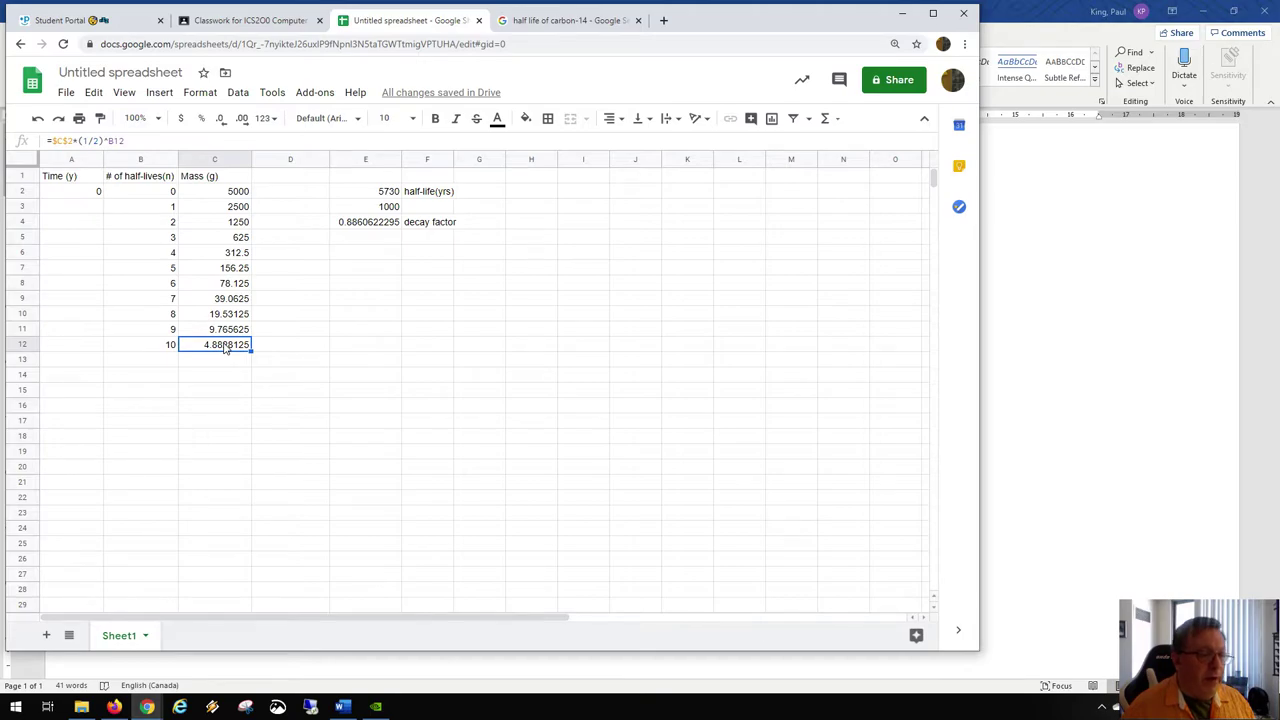
pyautogui.click(227, 196)
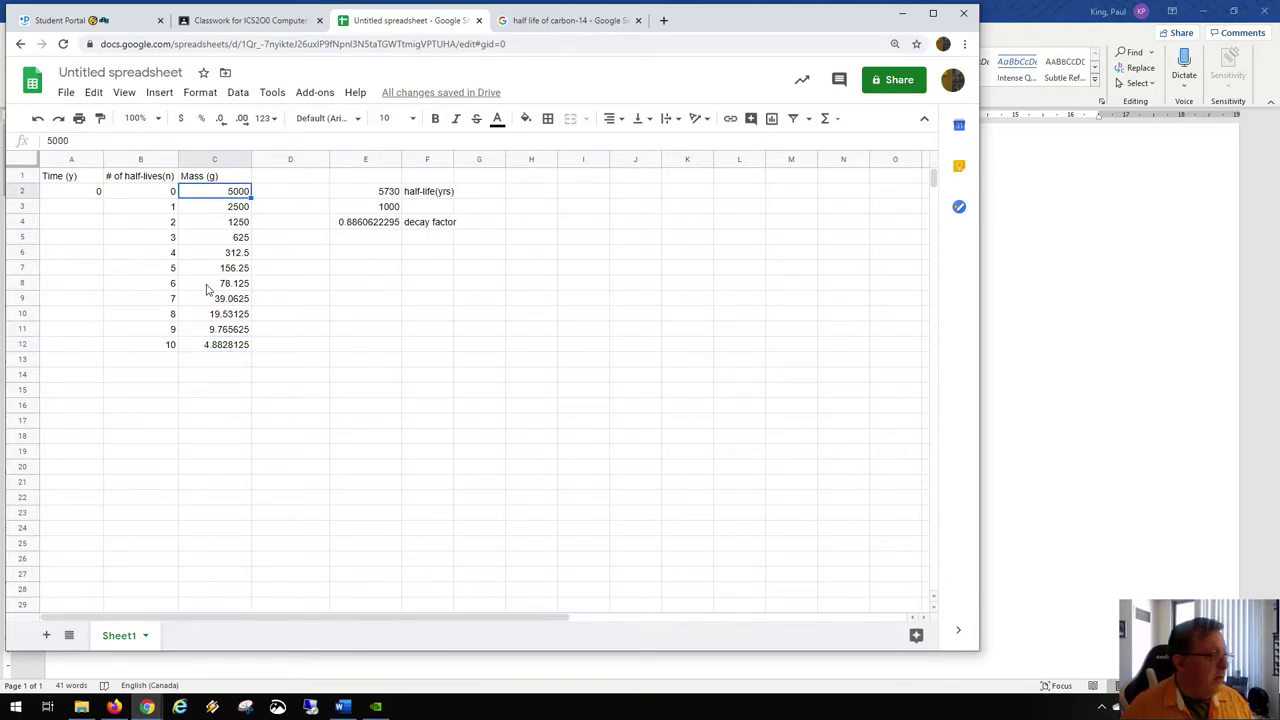
# Extend the half-life counts to 20 in B22 and fill the mass formula down to C22.
pyautogui.moveTo(155, 207); pyautogui.dragTo(167, 500)
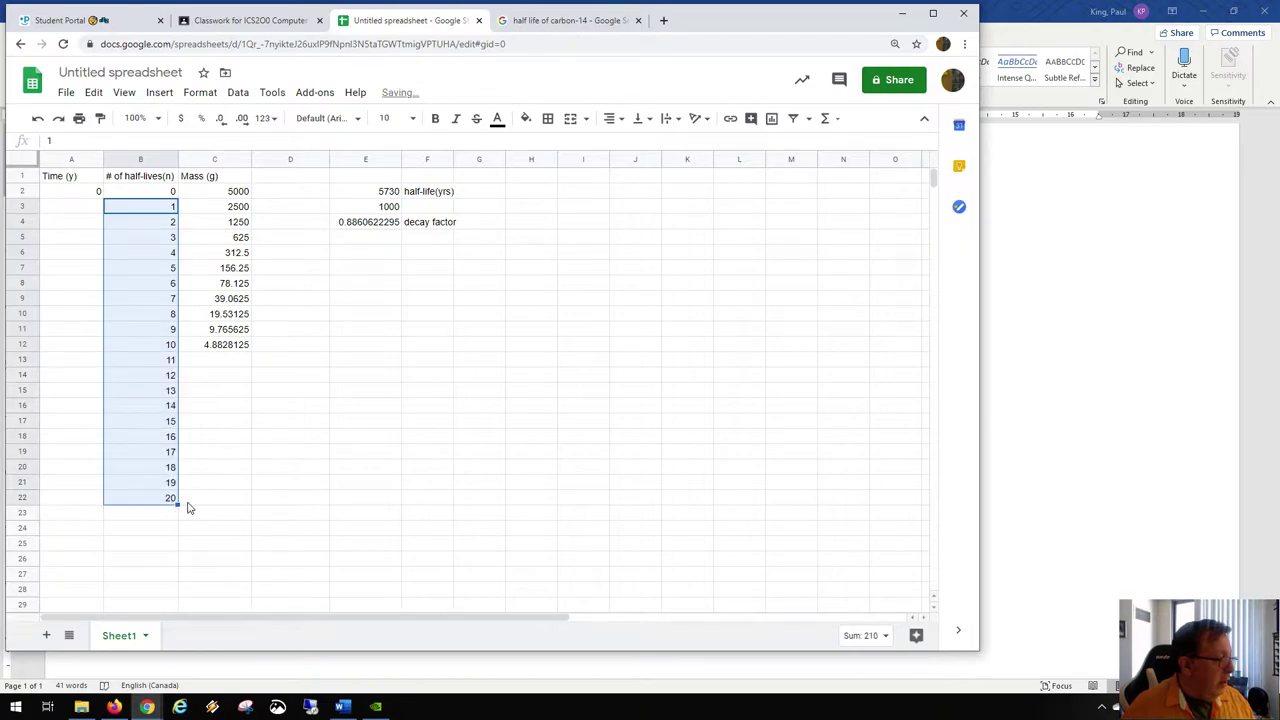
pyautogui.click(230, 352)
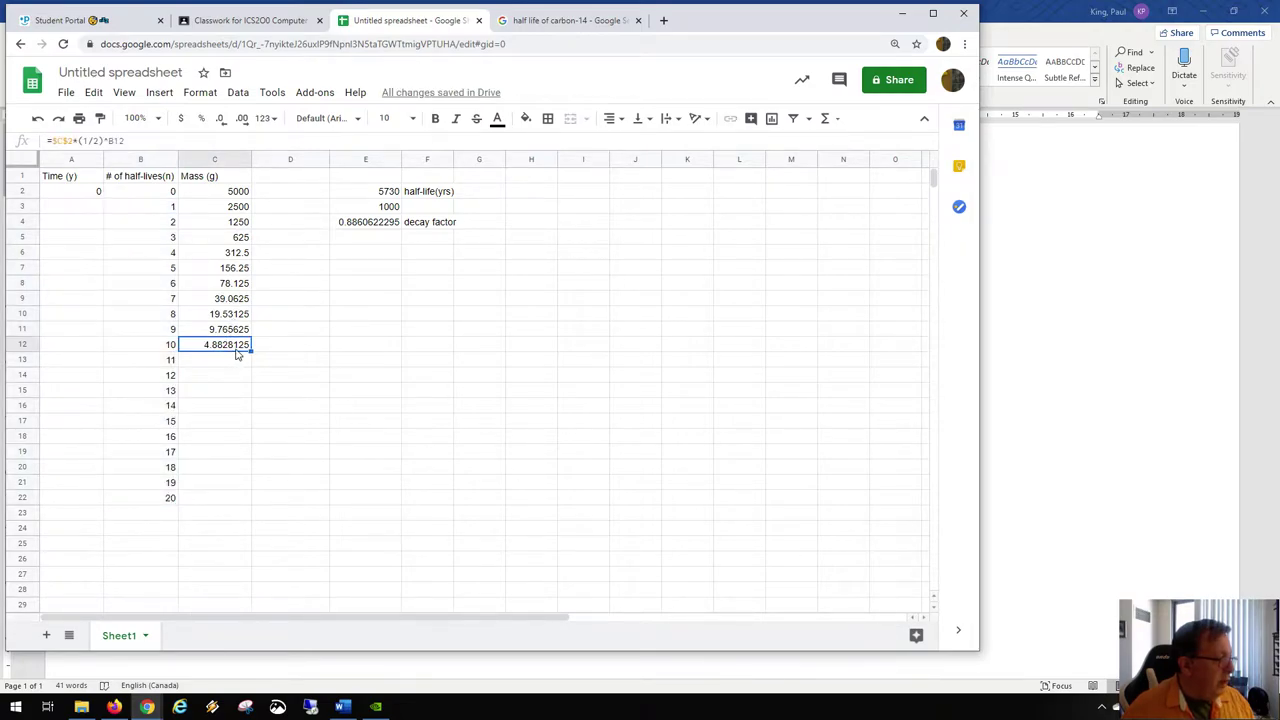
pyautogui.moveTo(251, 350); pyautogui.dragTo(247, 501)
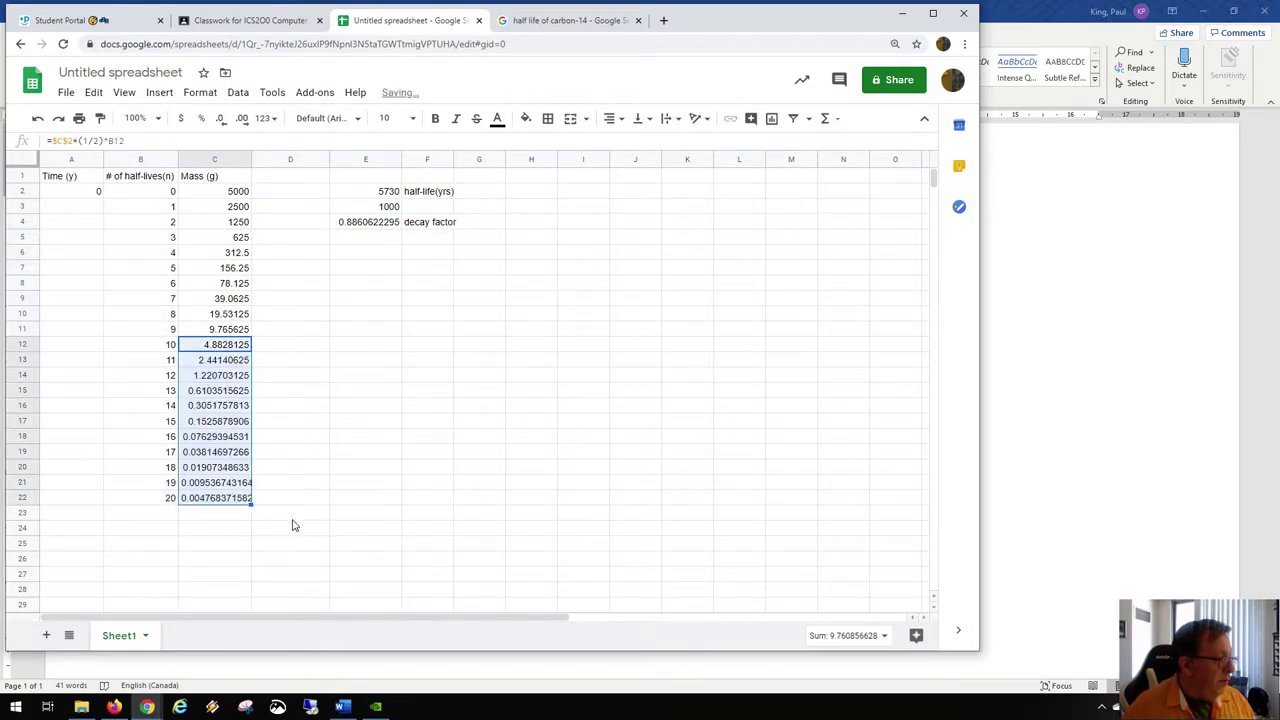
pyautogui.click(210, 502)
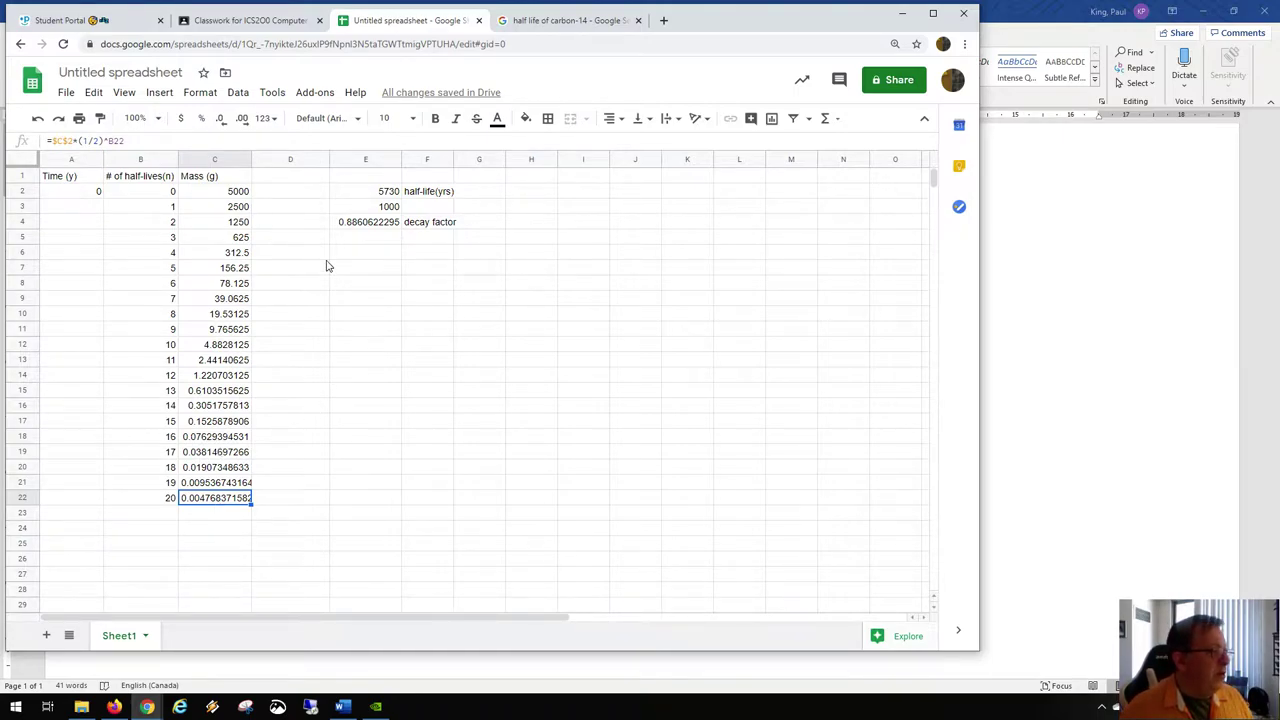
# Insert a chart from B1:C22 and make it a scatter chart of mass against number of half-lives.
pyautogui.moveTo(165, 193); pyautogui.dragTo(228, 493)
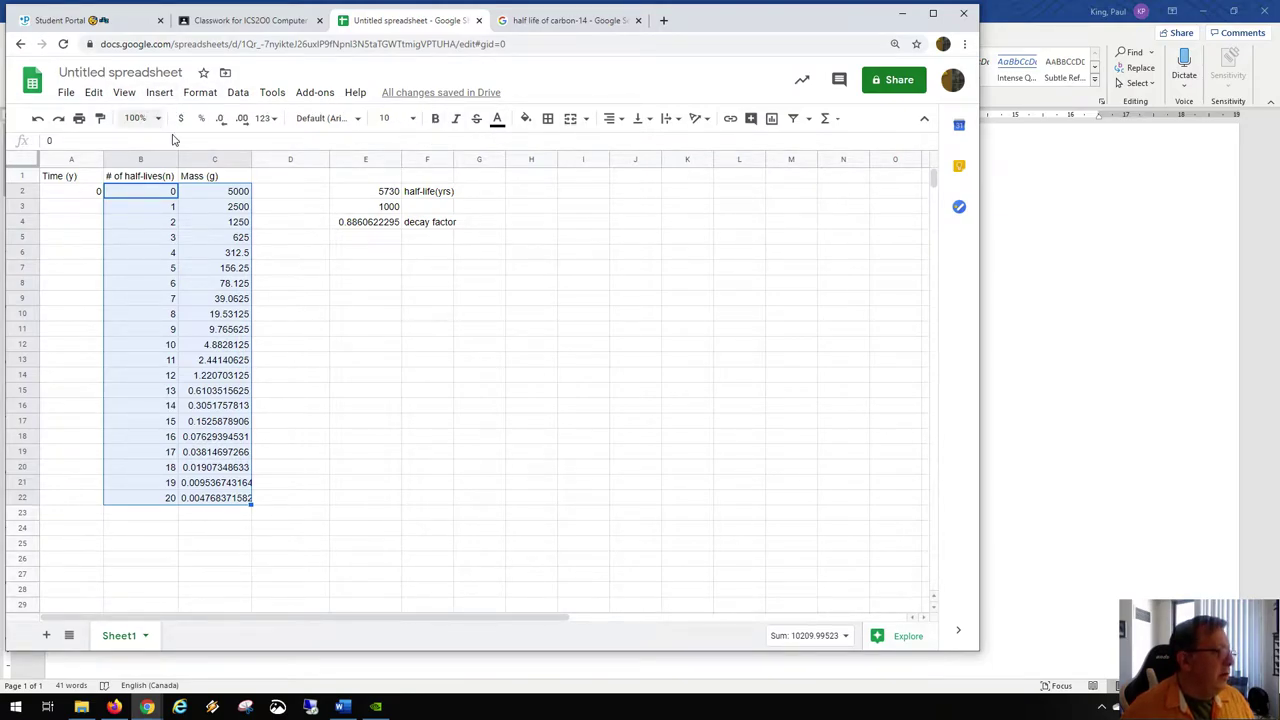
pyautogui.click(300, 346)
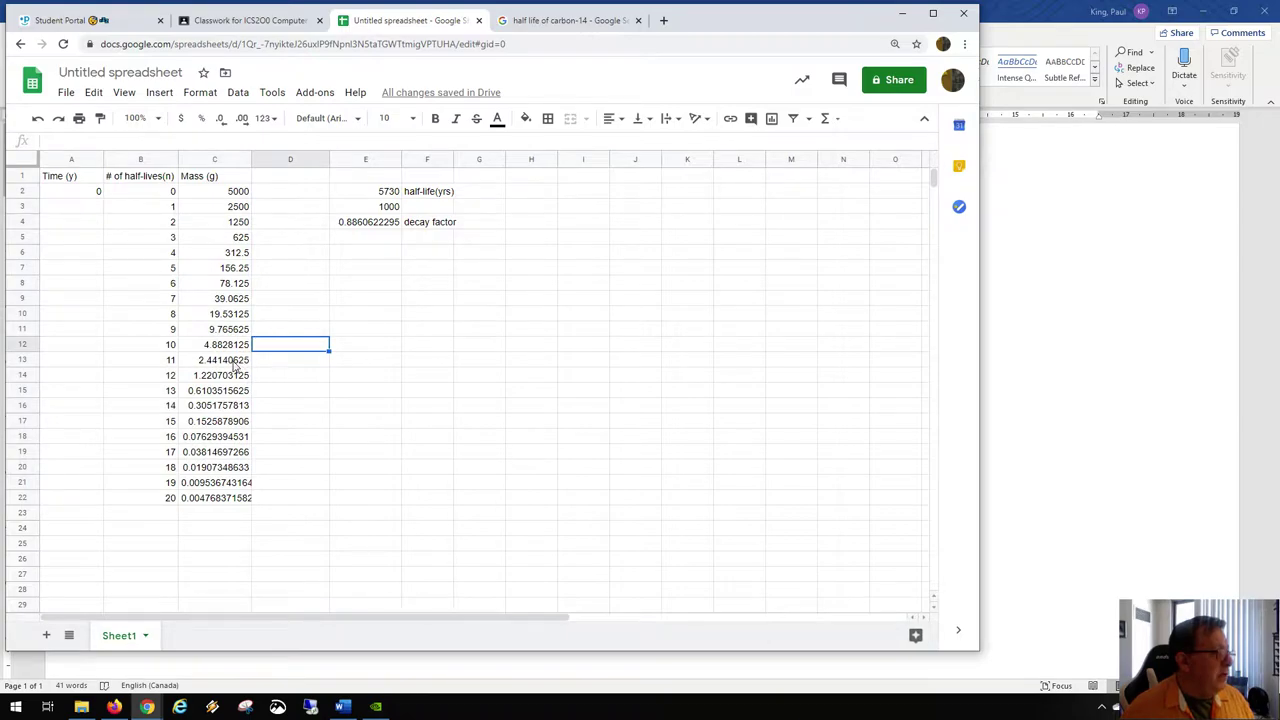
pyautogui.moveTo(150, 176); pyautogui.dragTo(214, 498)
pyautogui.click(160, 92)
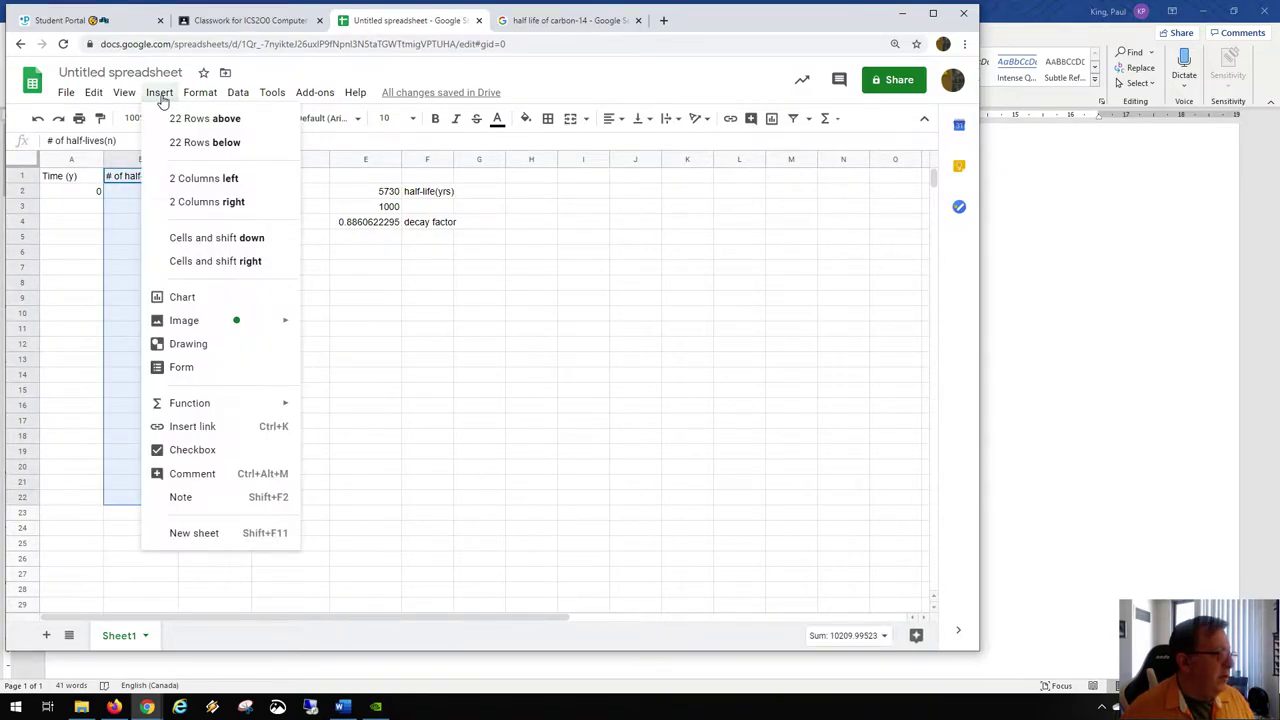
pyautogui.click(209, 296)
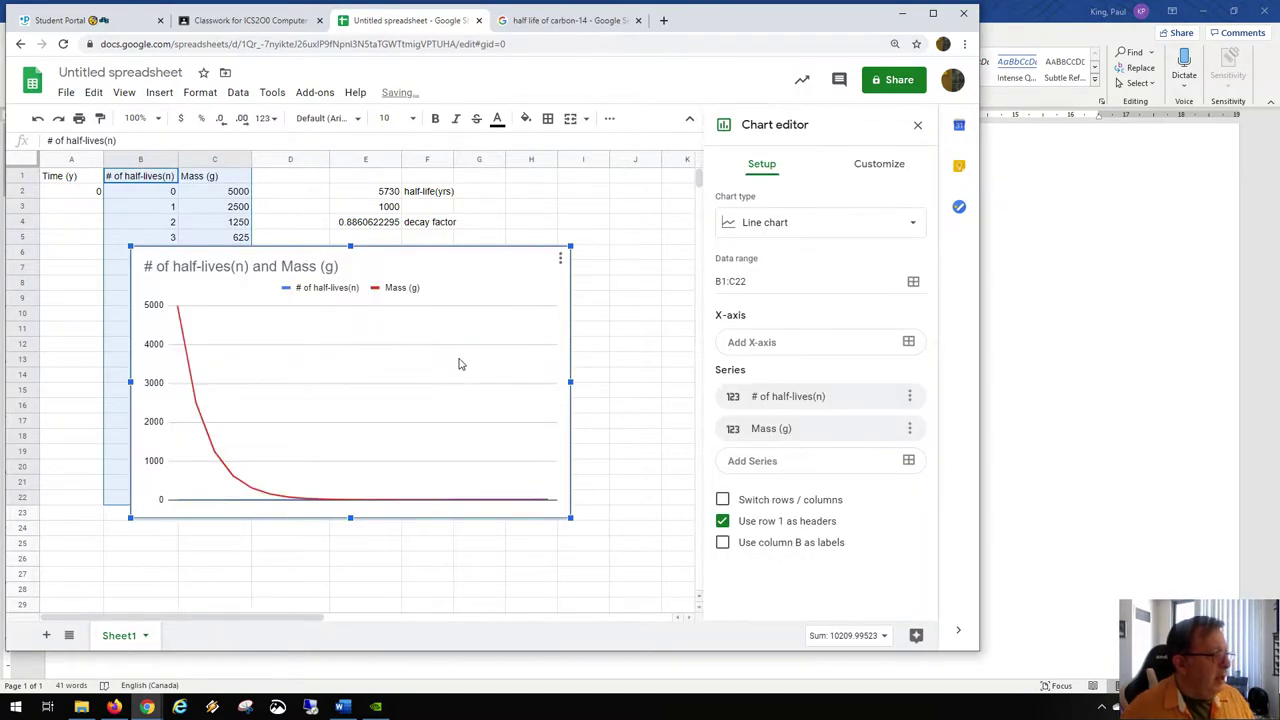
pyautogui.moveTo(464, 255); pyautogui.dragTo(584, 237)
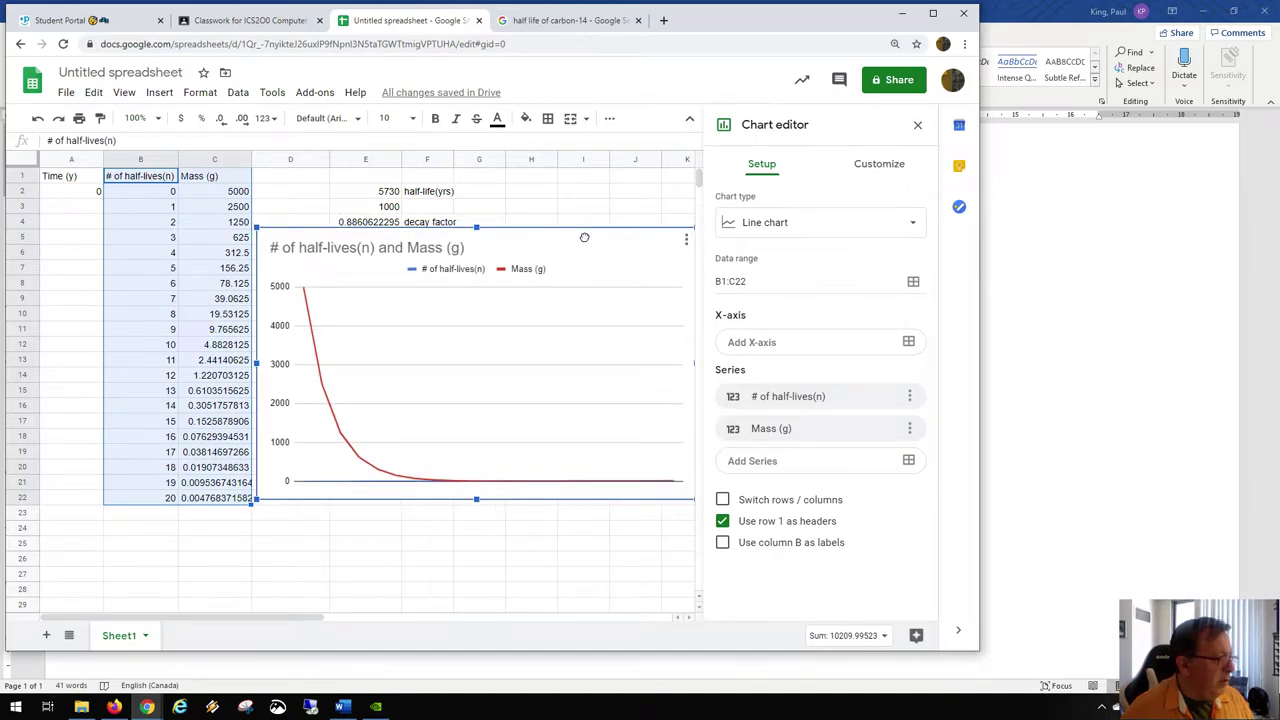
pyautogui.click(808, 234)
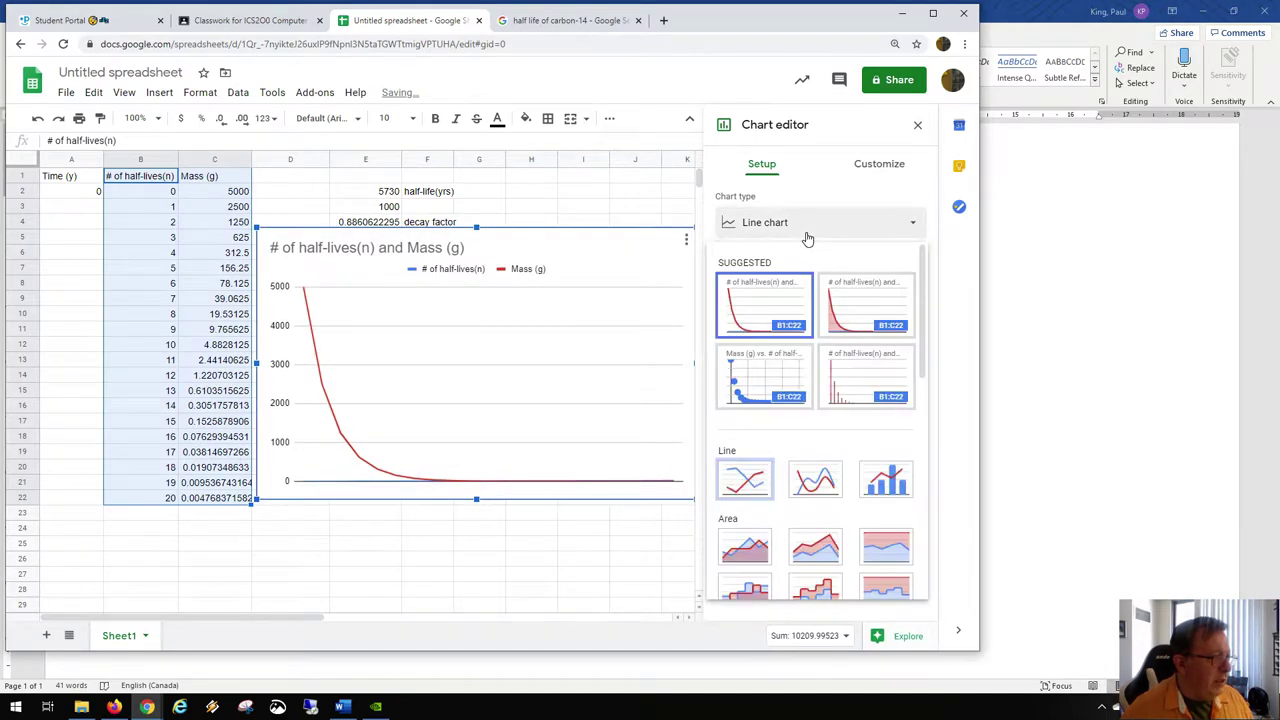
pyautogui.click(784, 392)
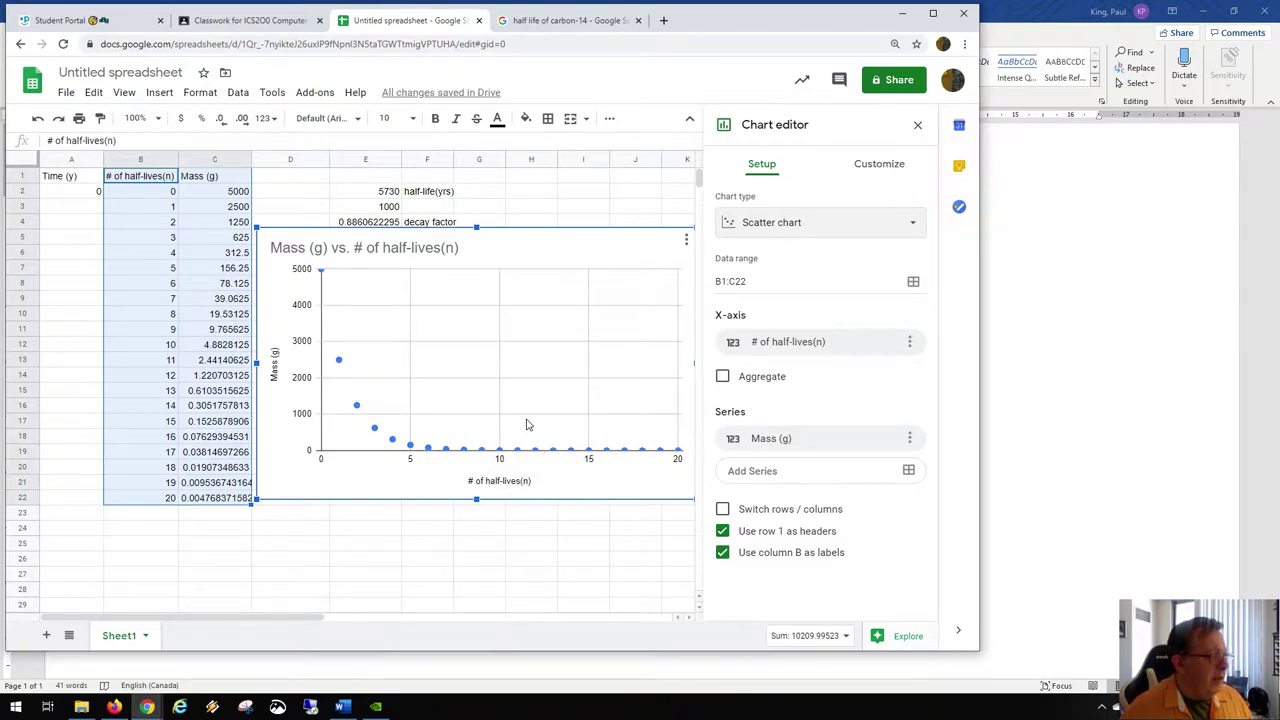
# Close the chart editor and move the scatter chart below the decay factor, clear of the data table.
pyautogui.click(918, 127)
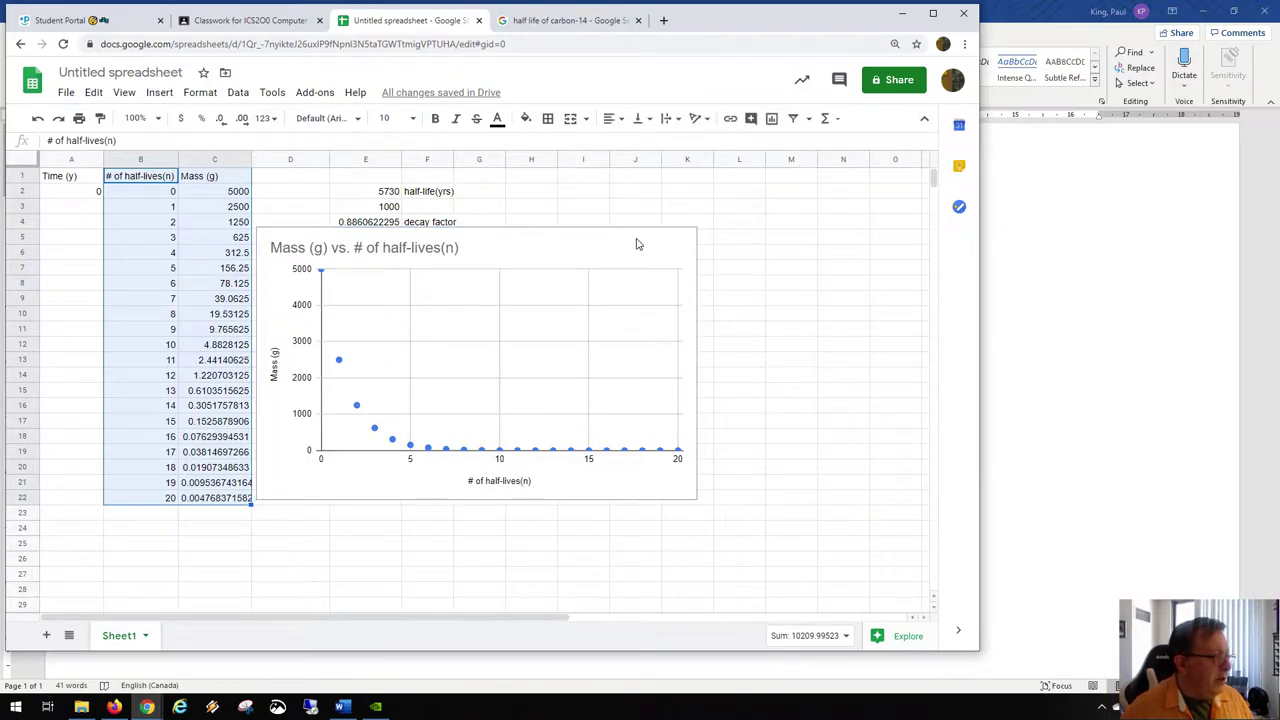
pyautogui.click(564, 245)
pyautogui.moveTo(564, 245); pyautogui.dragTo(699, 278)
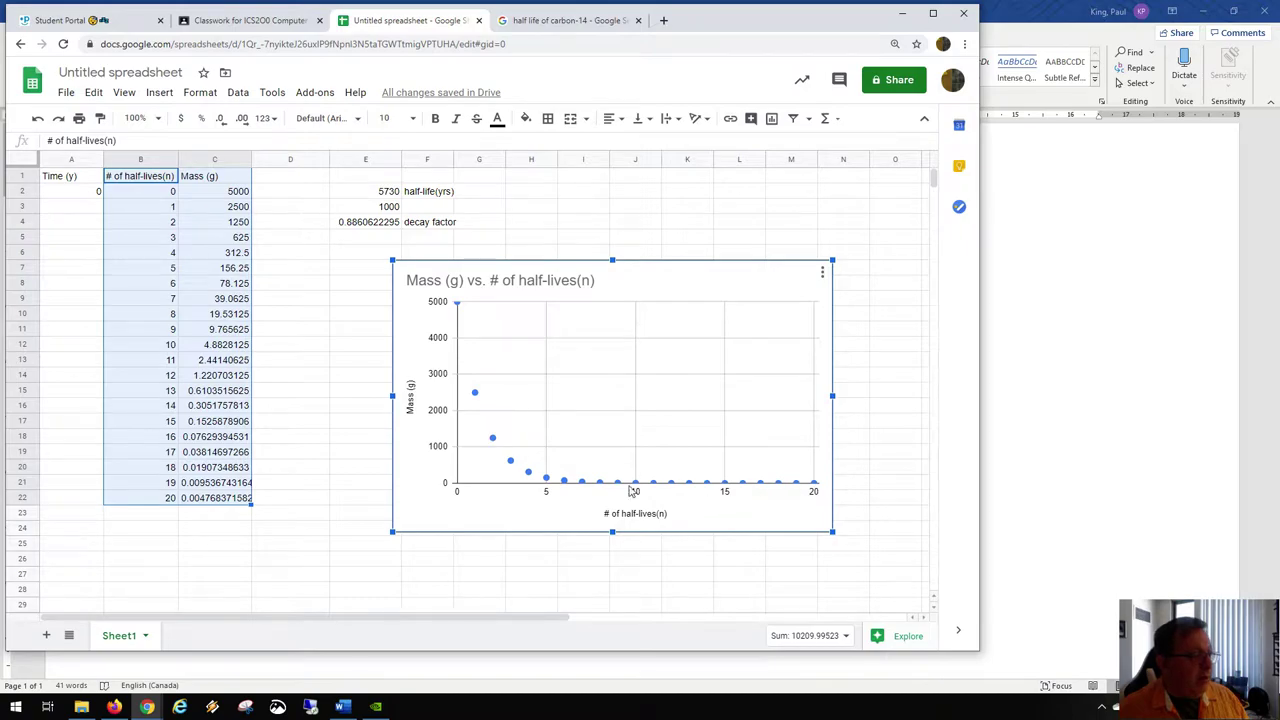
# Compare the scatter chart with the masses in C8 and C15 and review the formula in C3.
pyautogui.moveTo(548, 487)
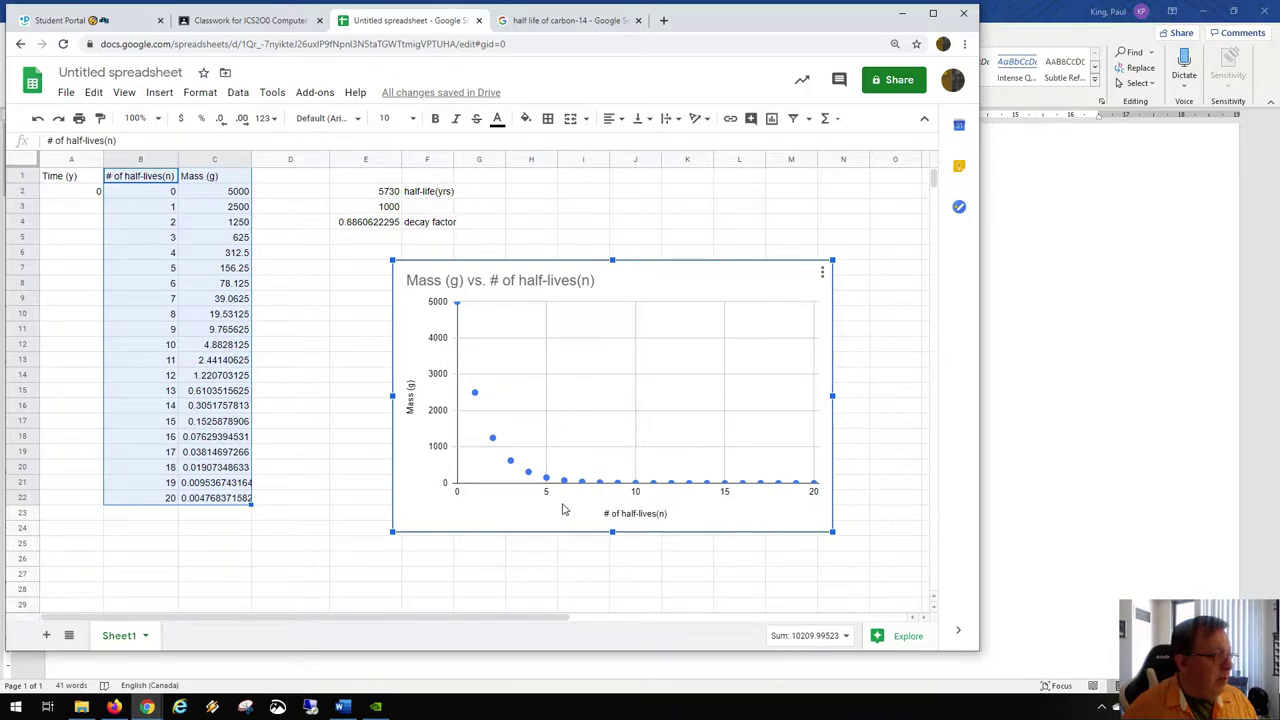
pyautogui.click(221, 284)
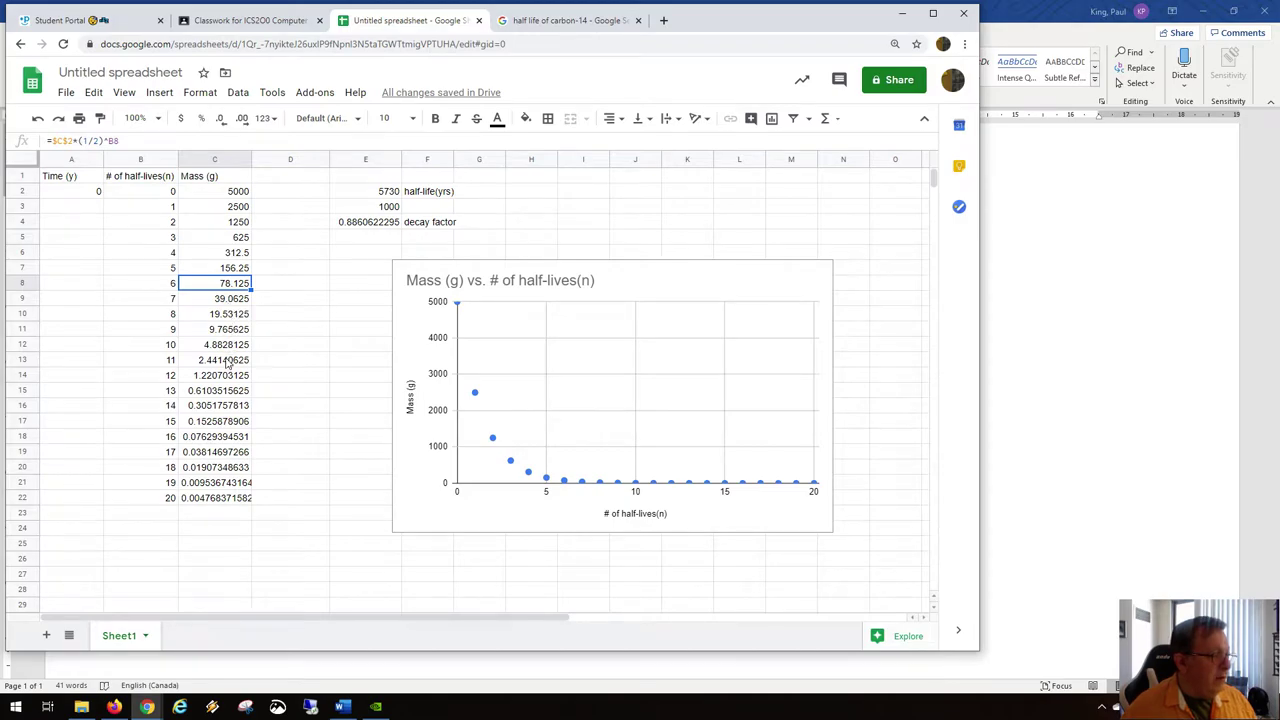
pyautogui.click(226, 391)
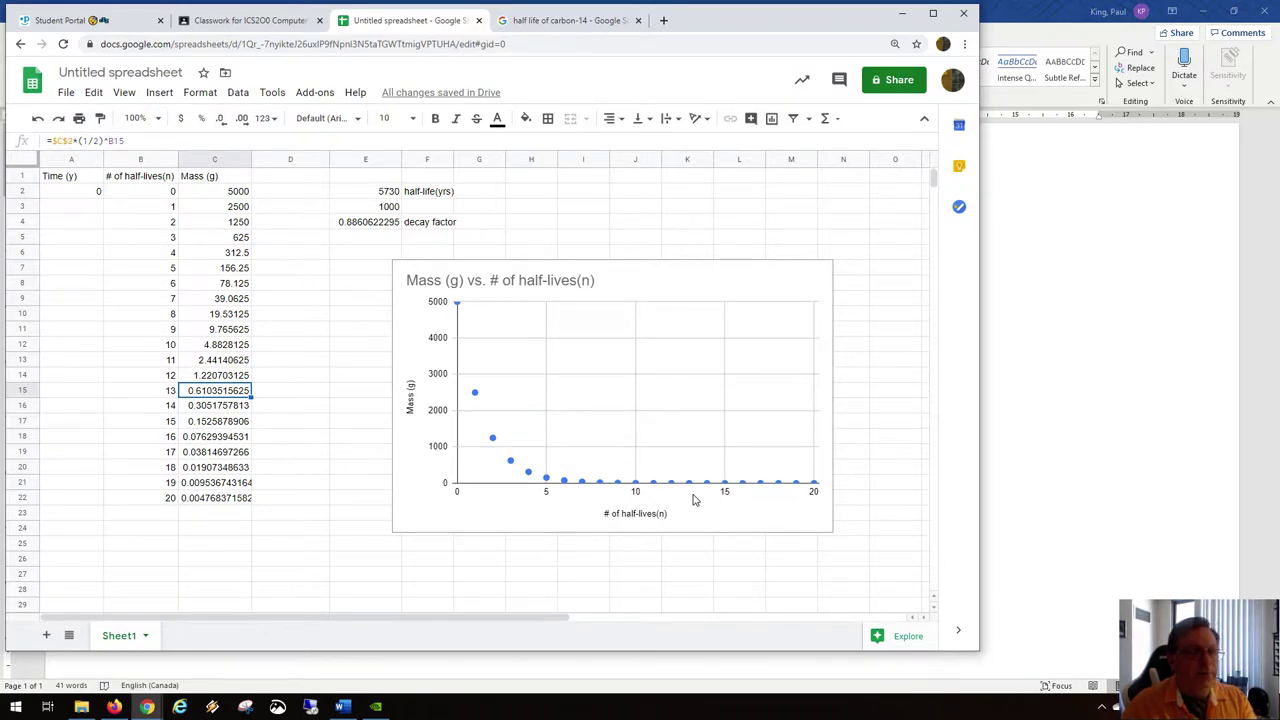
pyautogui.doubleClick(241, 210)
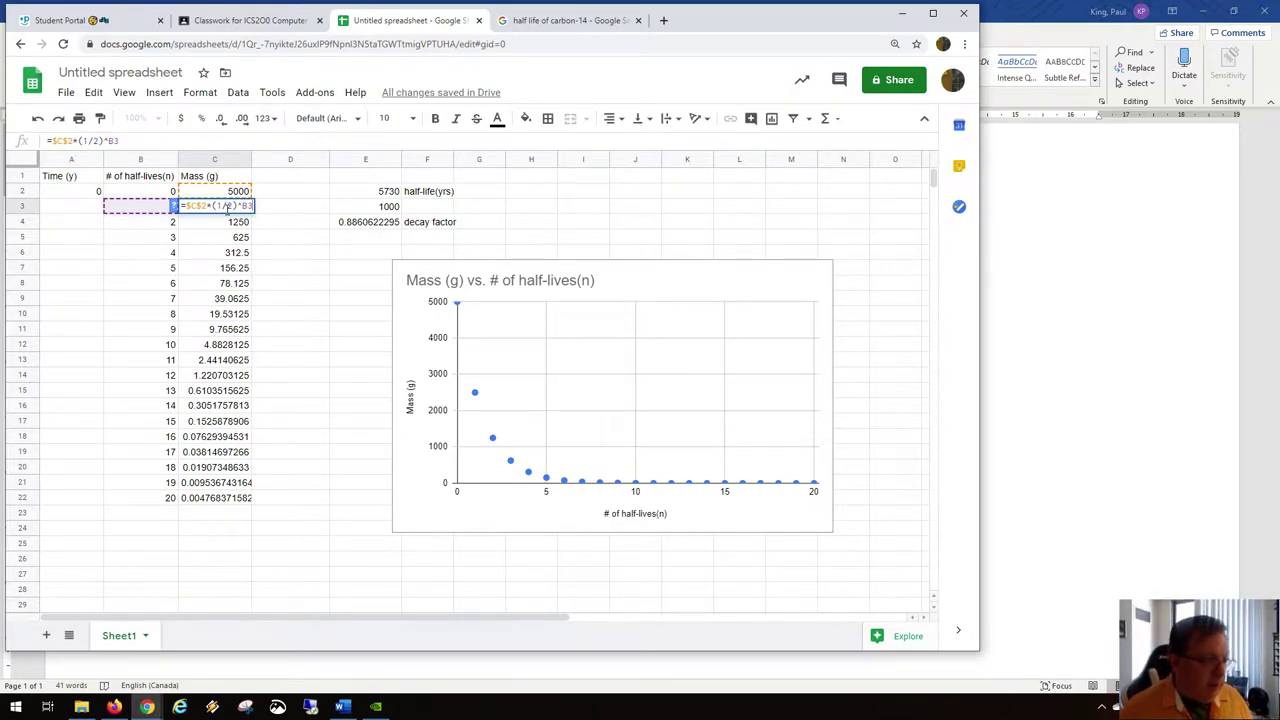
pyautogui.press('Return')
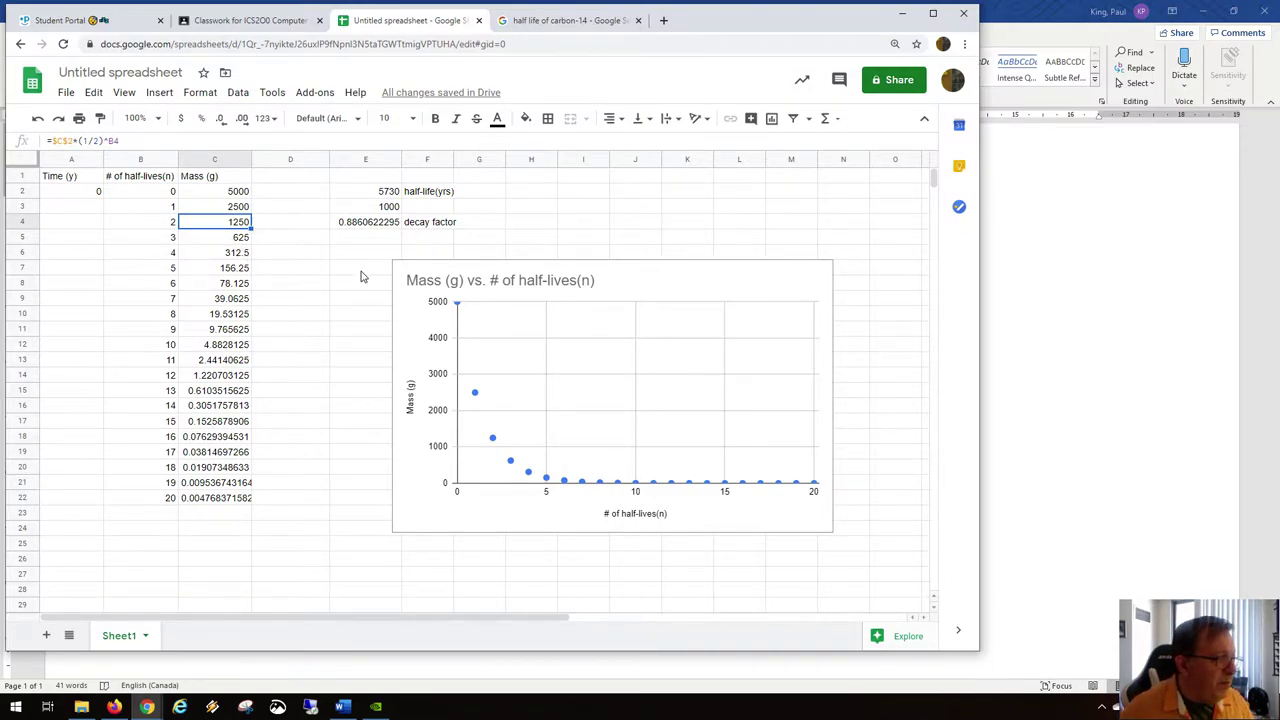
pyautogui.click(405, 307)
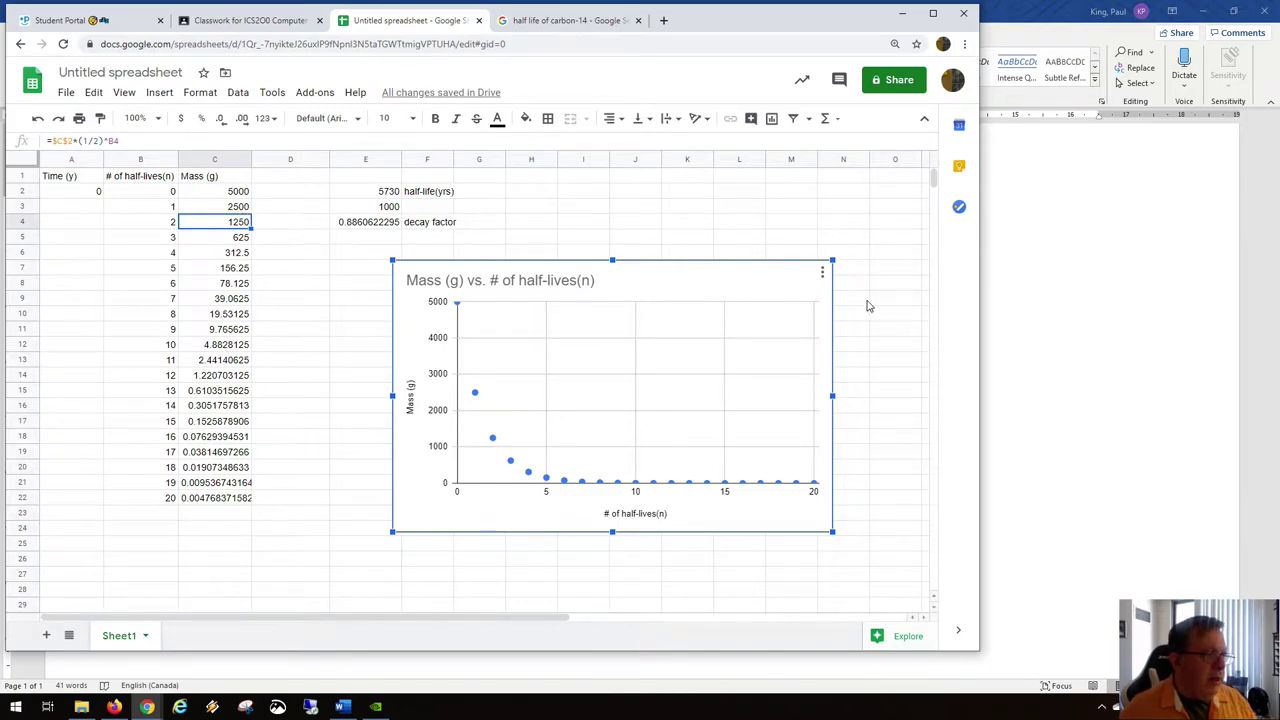
# Switch to the Word document and examine the m(n) decay equation and the t over t_h fraction defining the number of half-lives.
pyautogui.click(1131, 251)
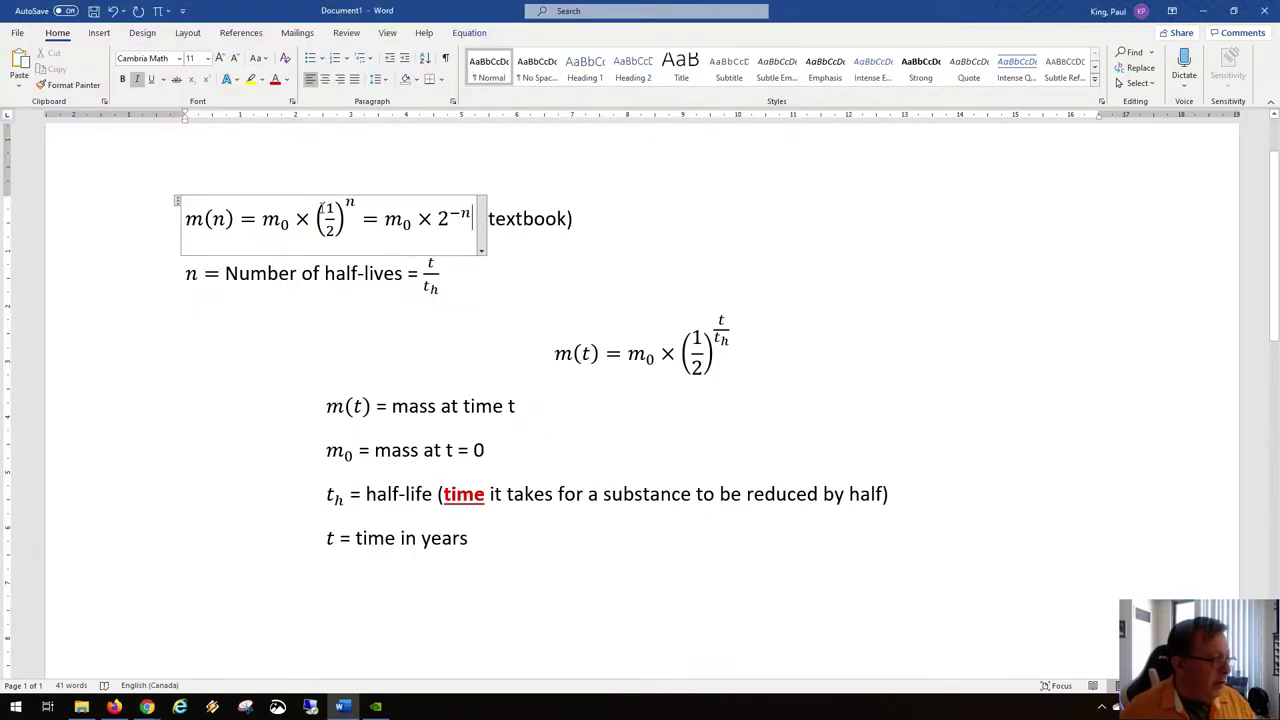
pyautogui.moveTo(263, 218); pyautogui.dragTo(358, 218)
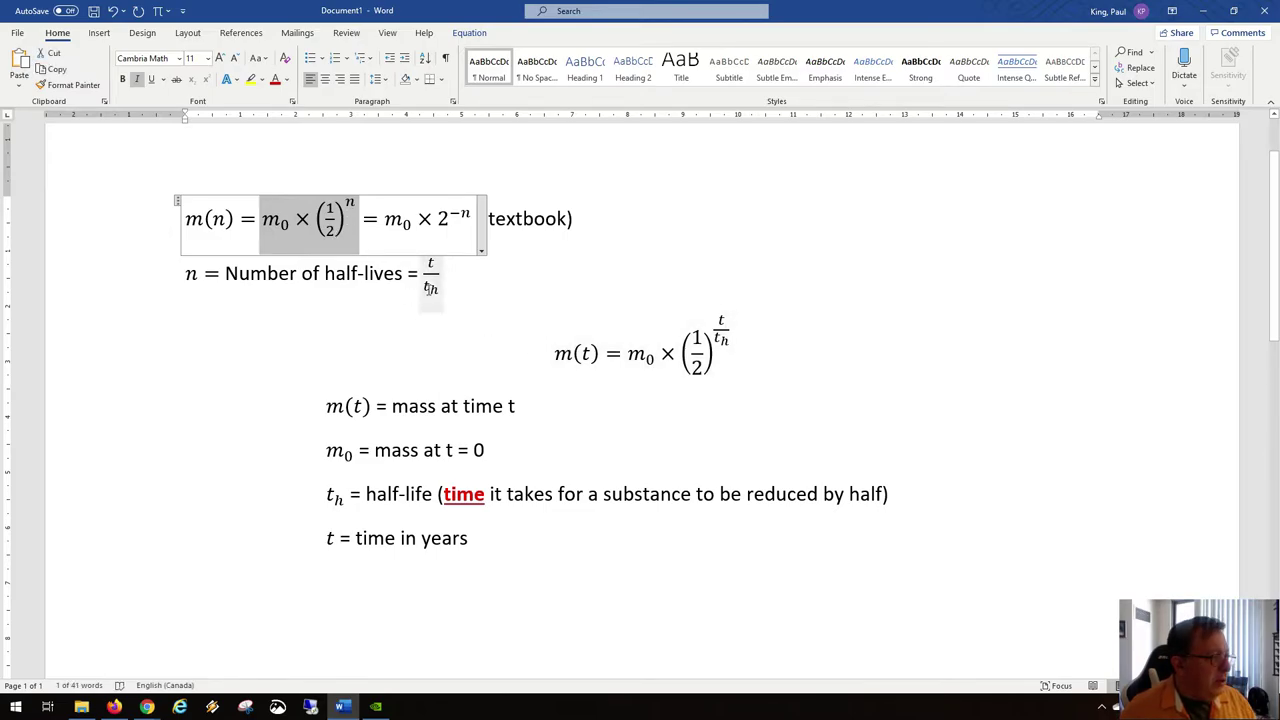
pyautogui.moveTo(423, 278); pyautogui.dragTo(432, 275)
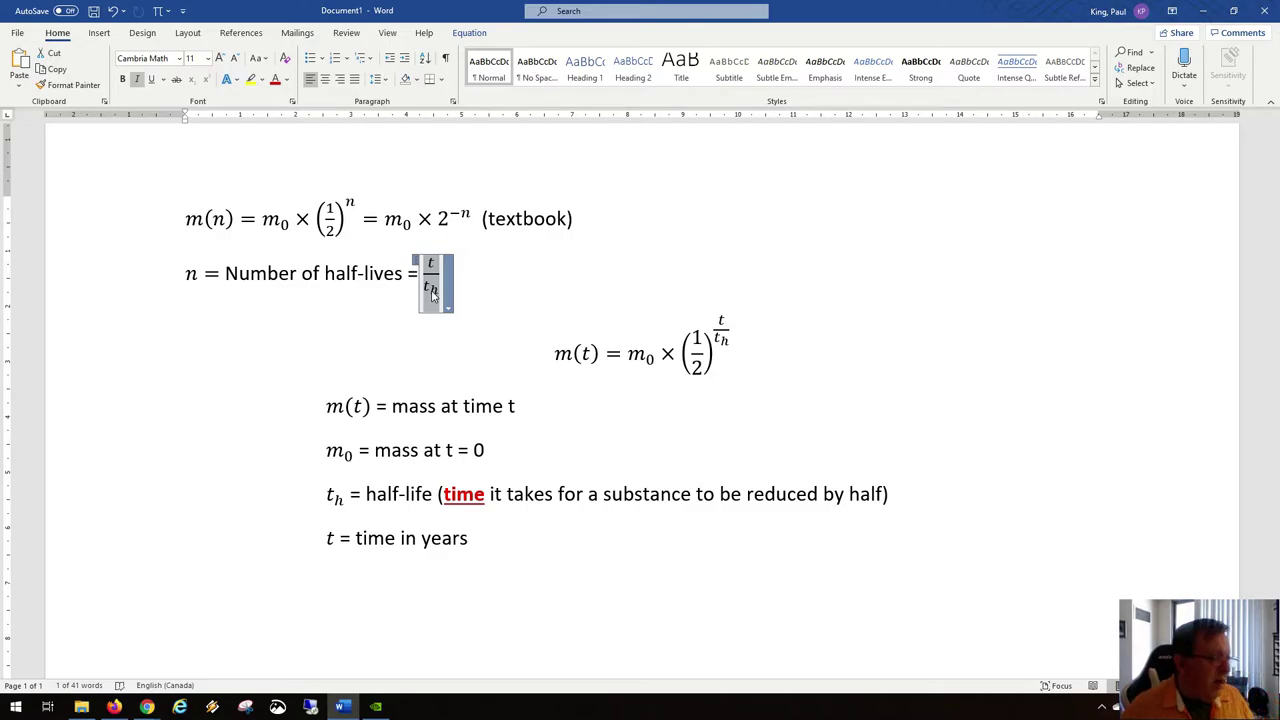
pyautogui.hotkey('alt', 'Tab')
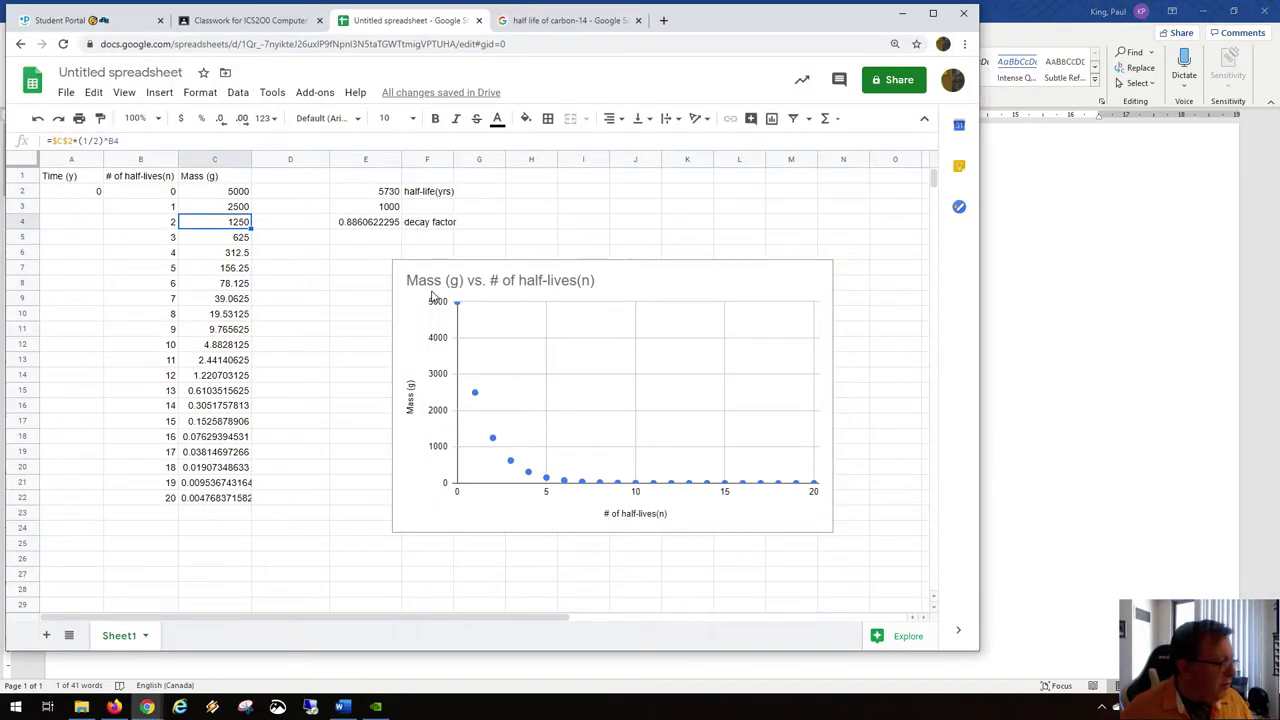
pyautogui.hotkey('alt', 'Tab')
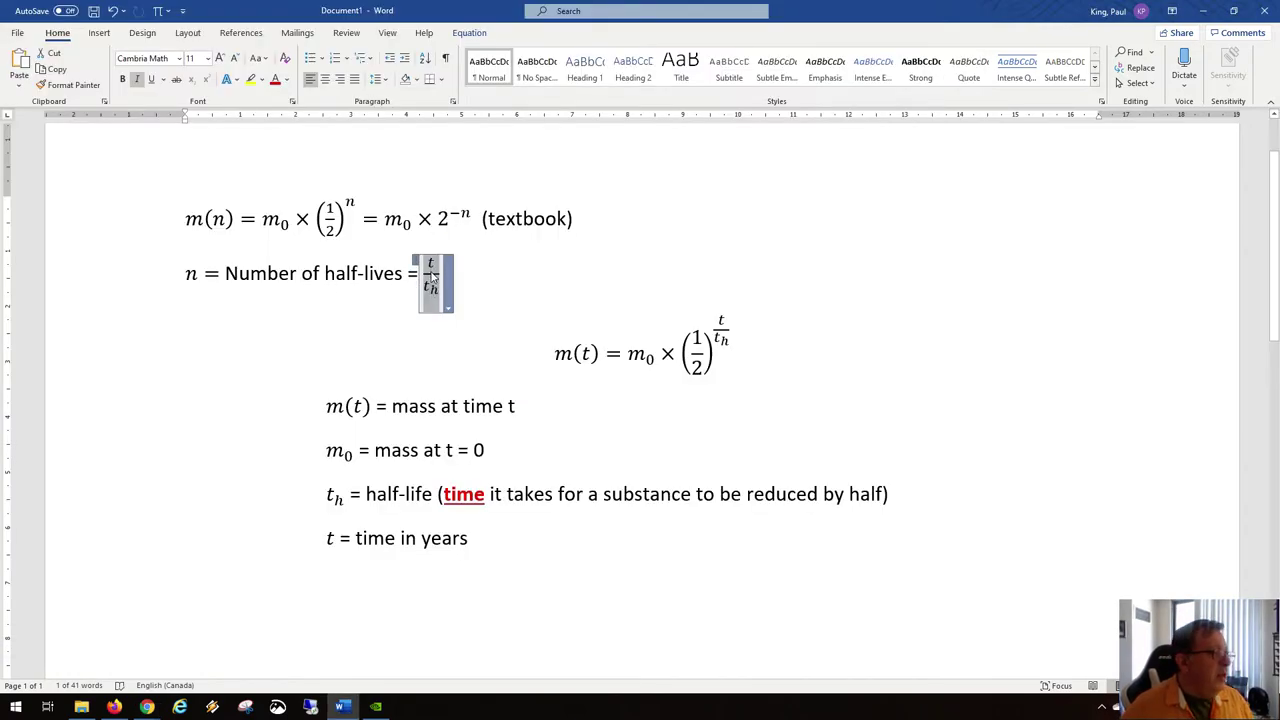
pyautogui.click(435, 268)
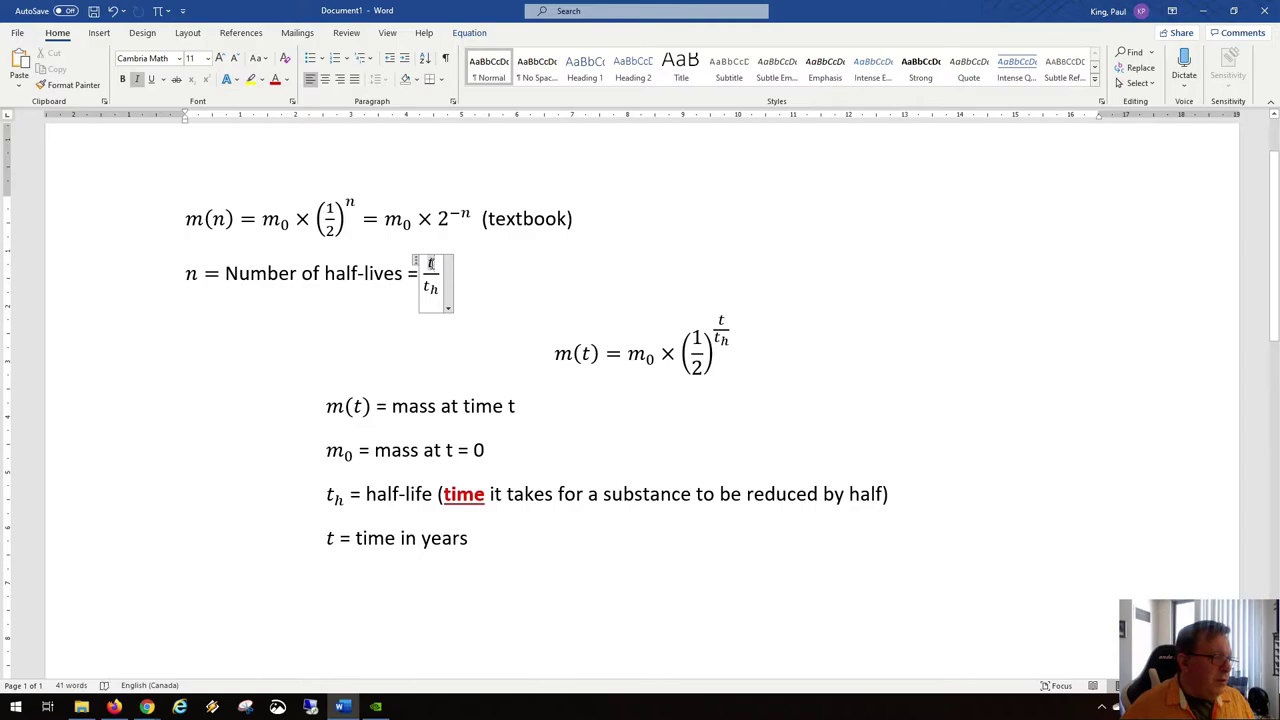
pyautogui.doubleClick(430, 265)
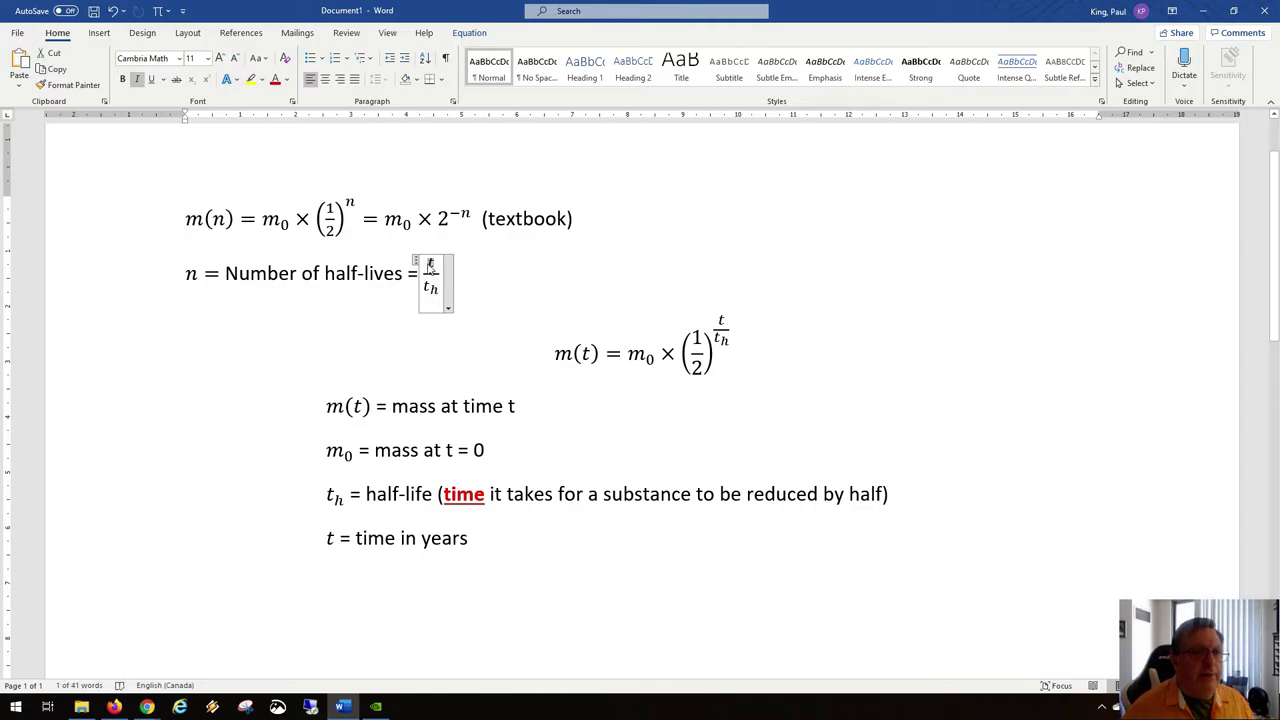
pyautogui.moveTo(440, 289); pyautogui.dragTo(427, 288)
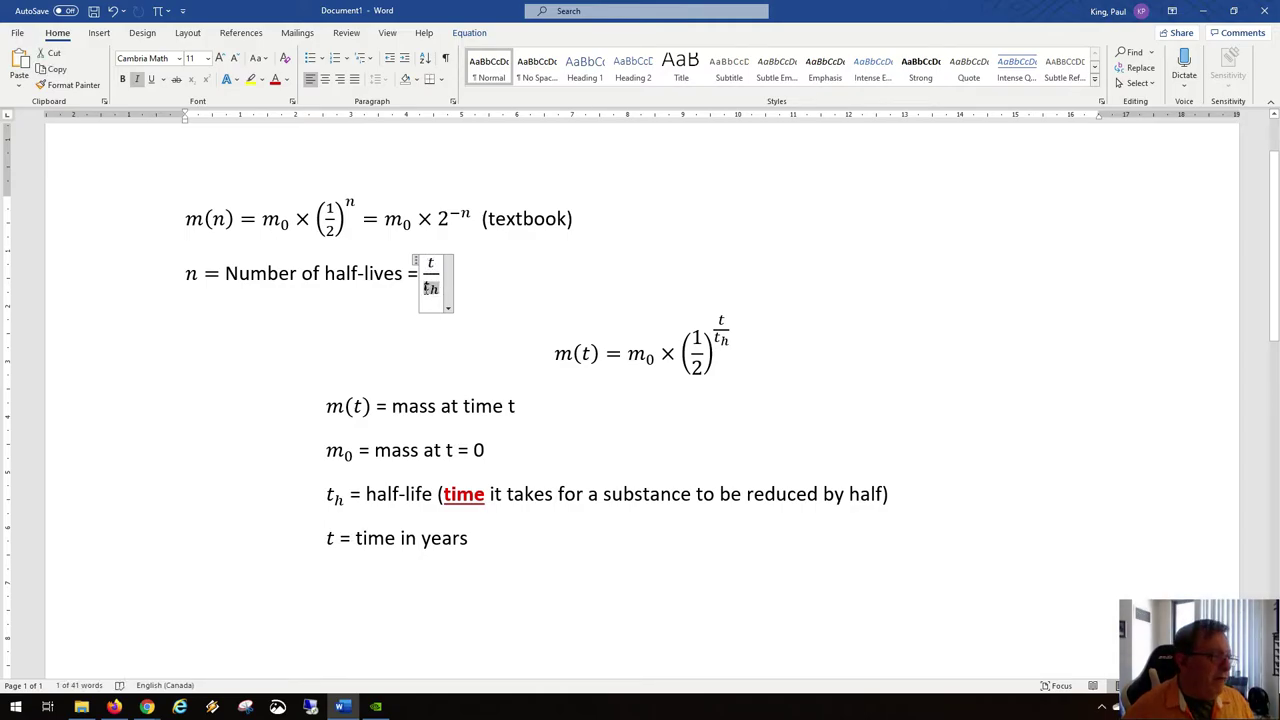
# Compare the exponent n in the m(n) equation with the t over t_h exponent in m(t) and review the definition of t.
pyautogui.click(351, 270)
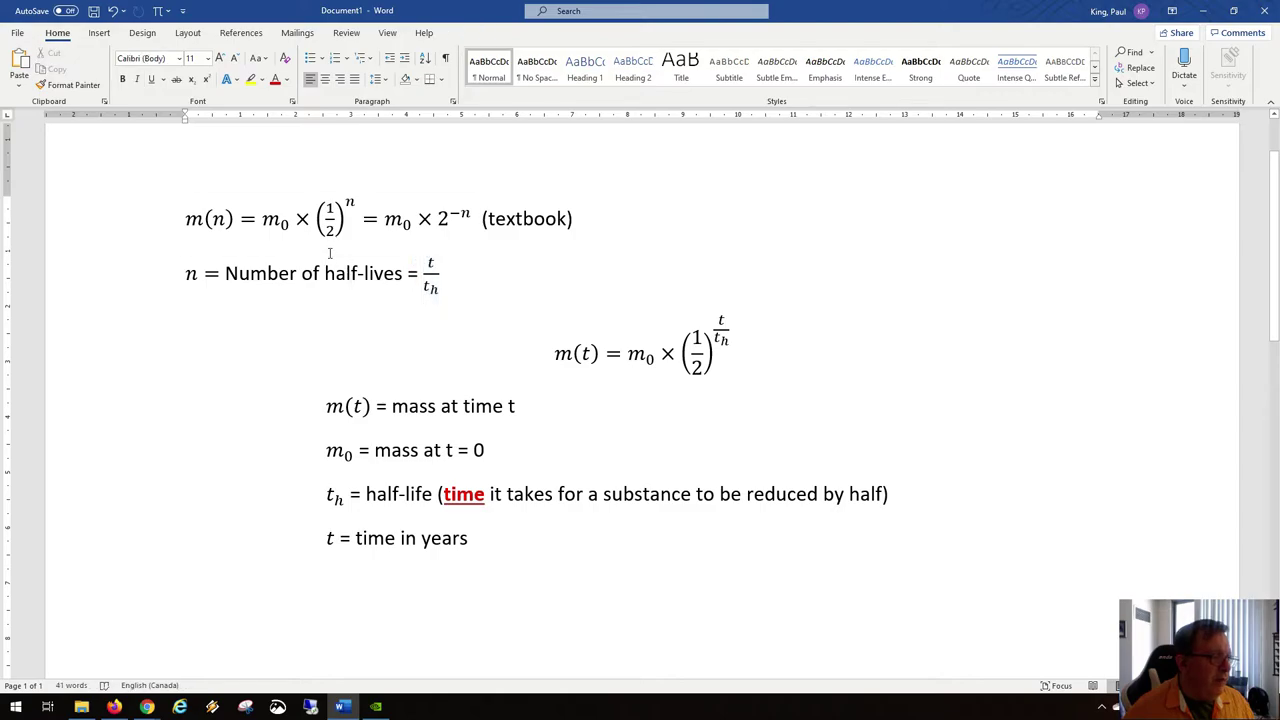
pyautogui.doubleClick(350, 204)
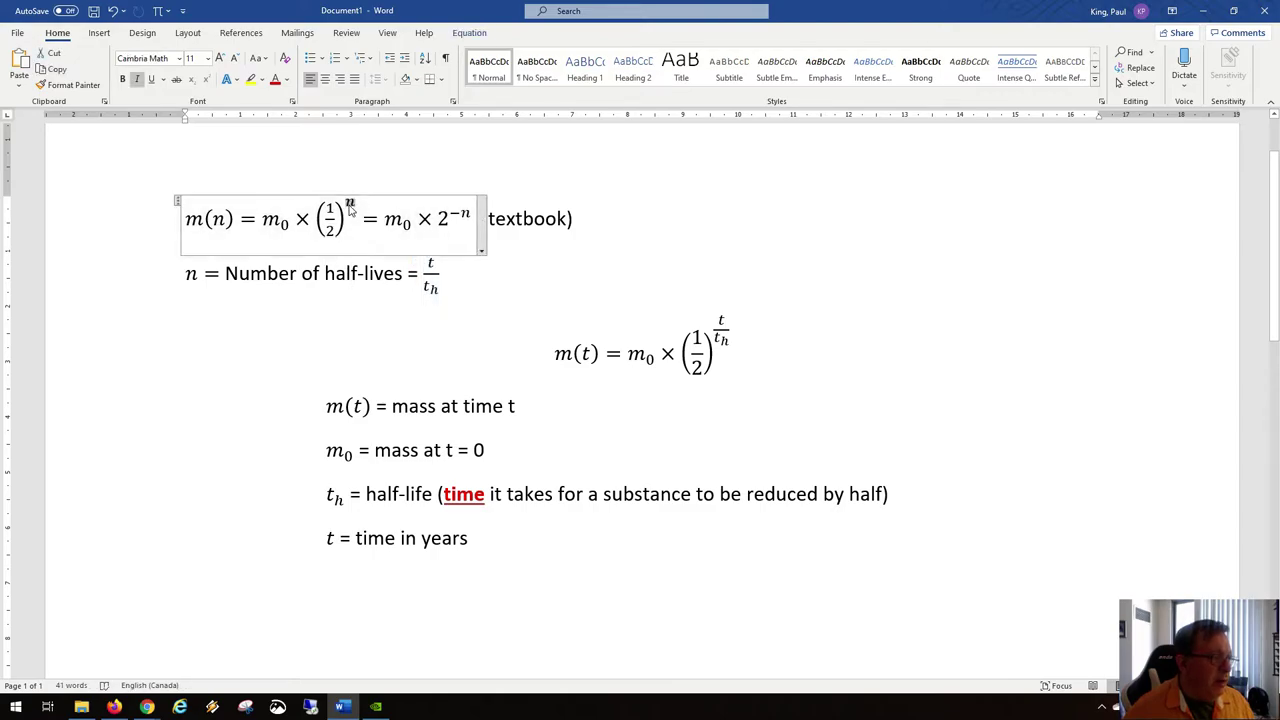
pyautogui.click(347, 272)
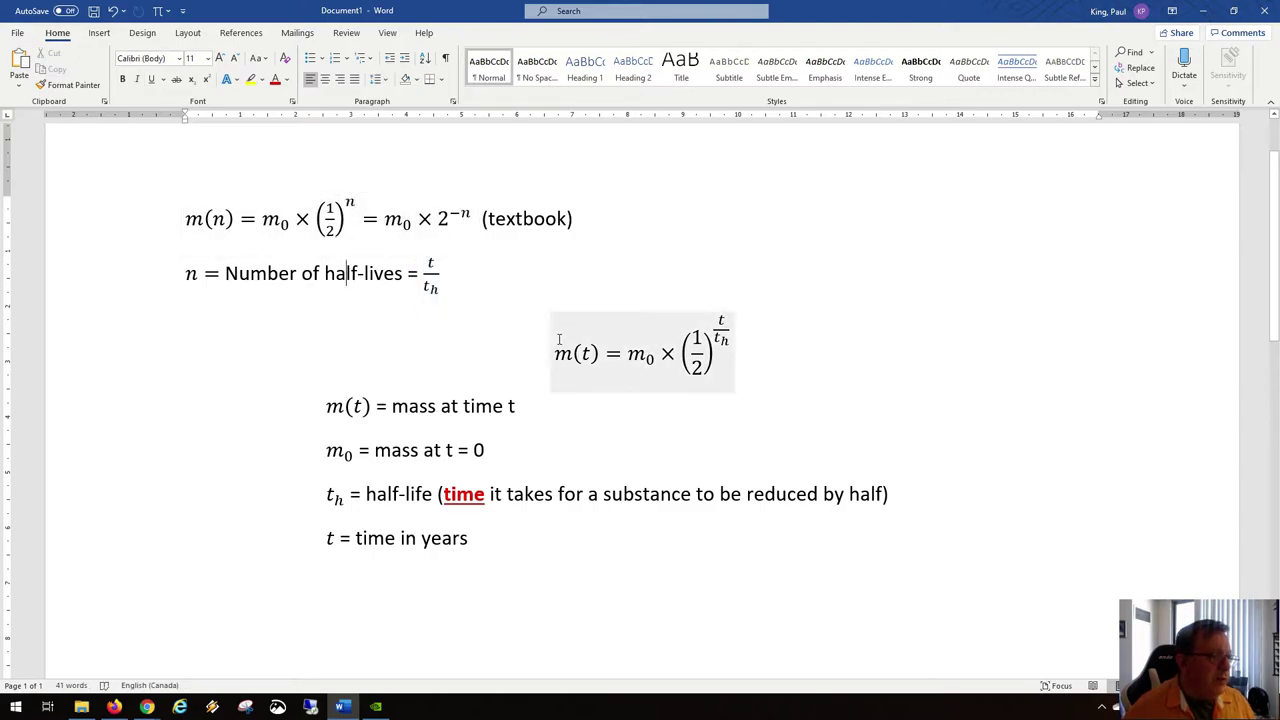
pyautogui.doubleClick(719, 326)
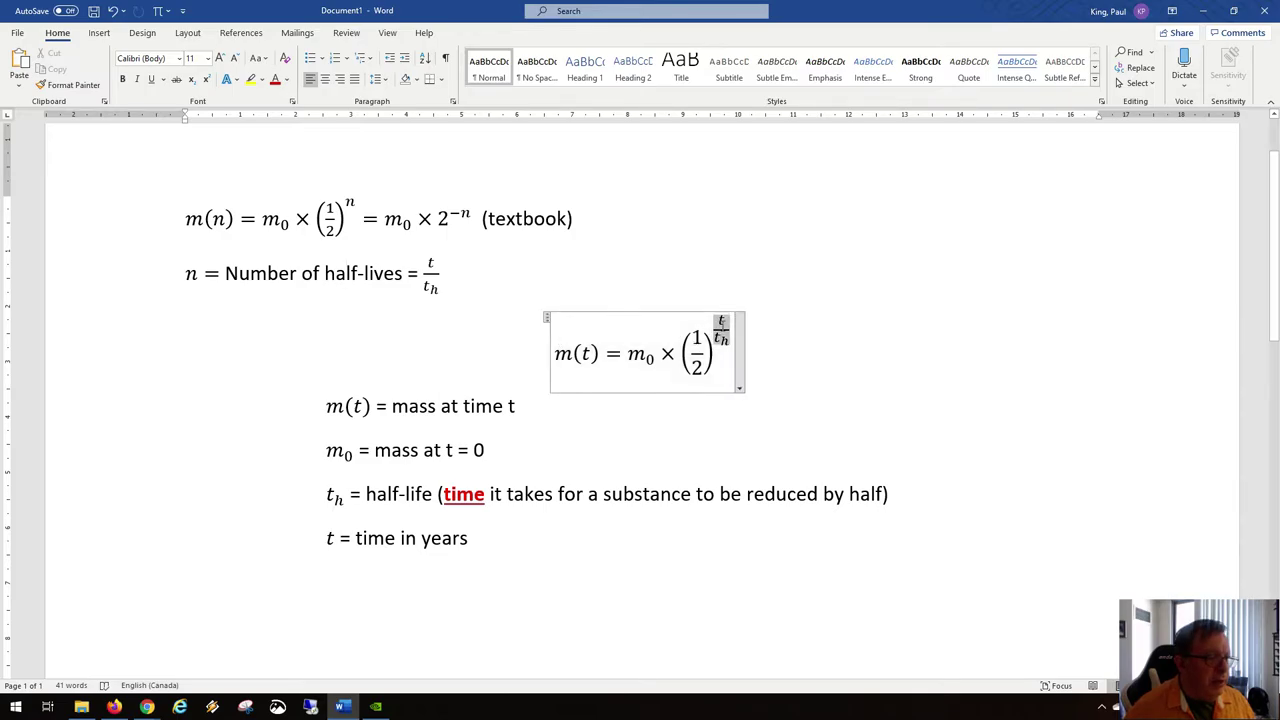
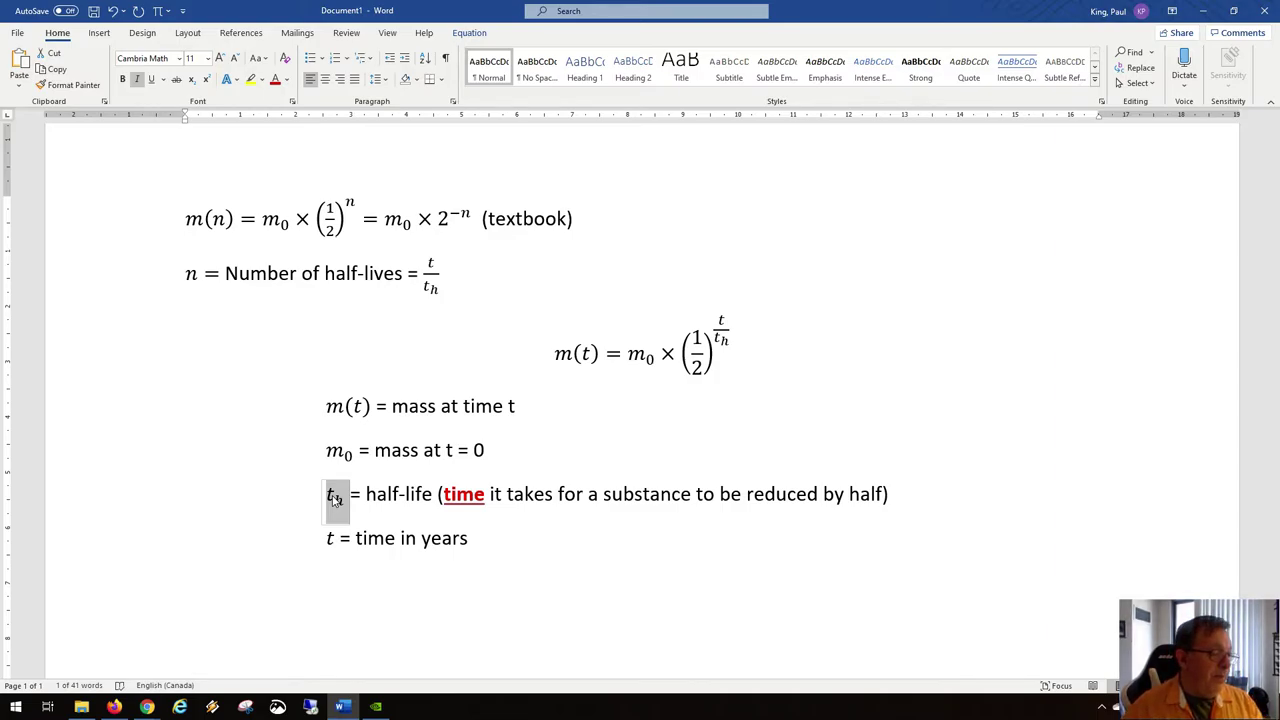
pyautogui.click(501, 534)
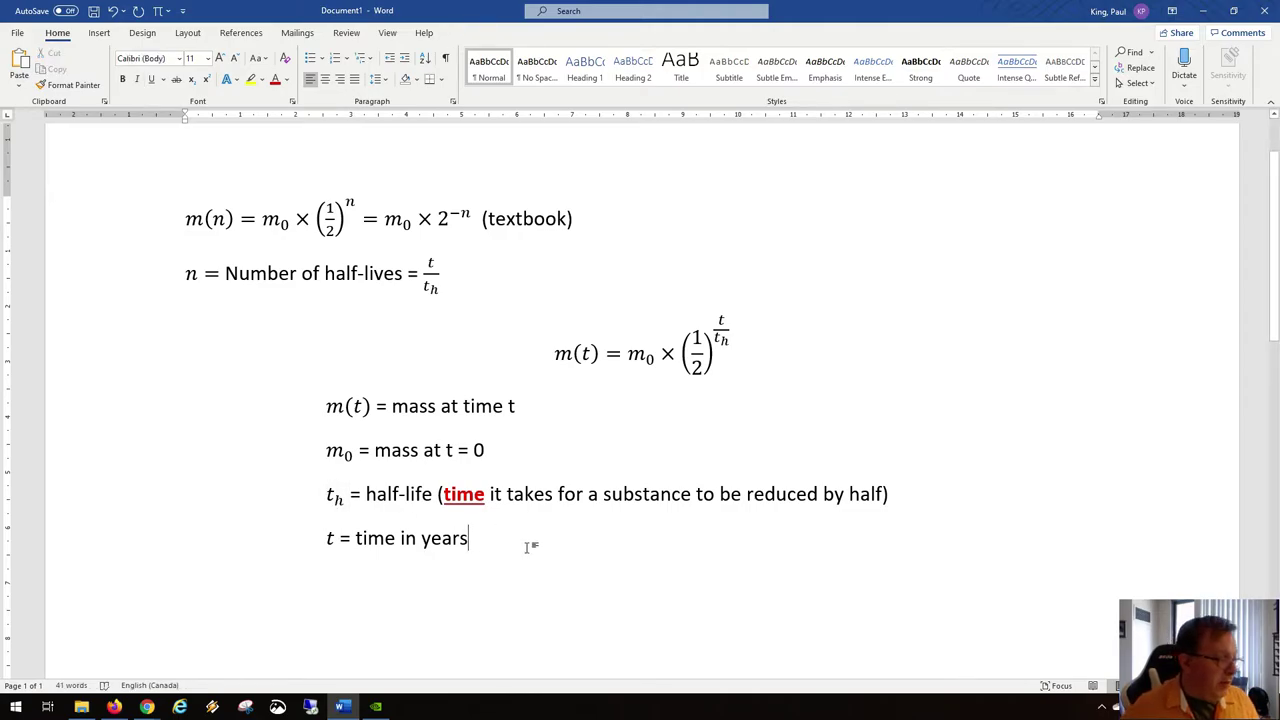
pyautogui.moveTo(497, 540); pyautogui.dragTo(330, 546)
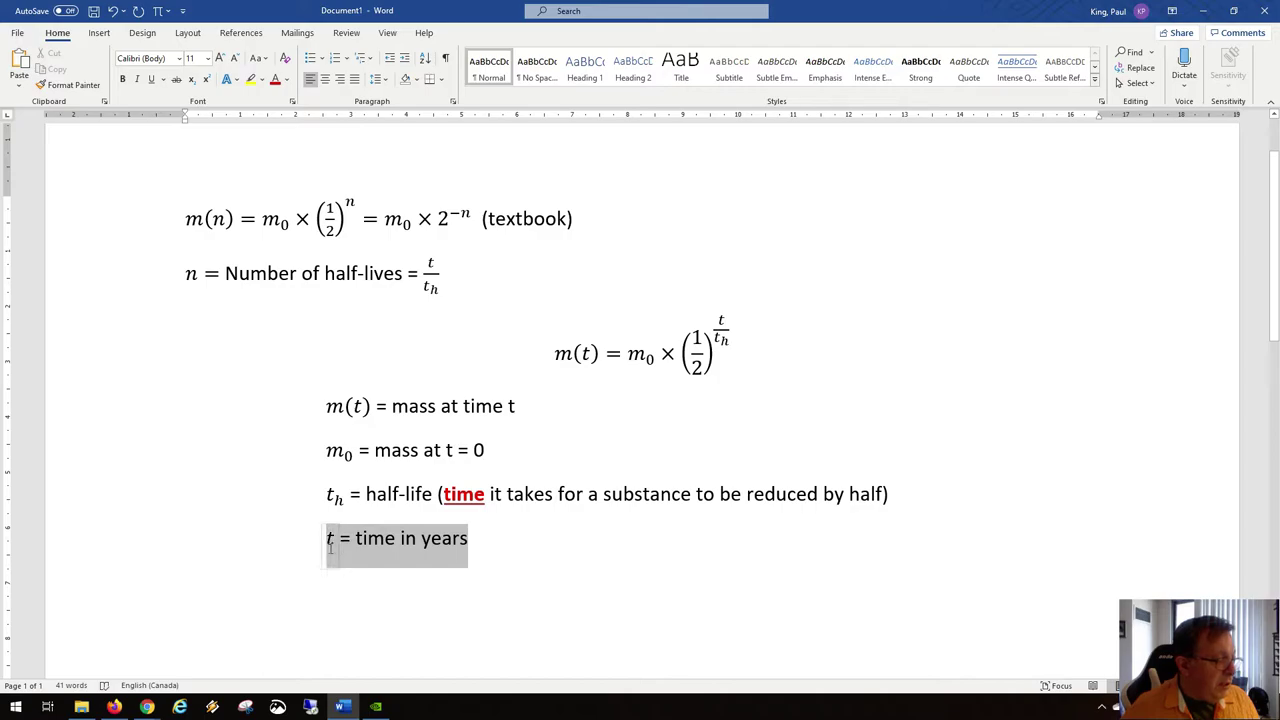
pyautogui.click(331, 545)
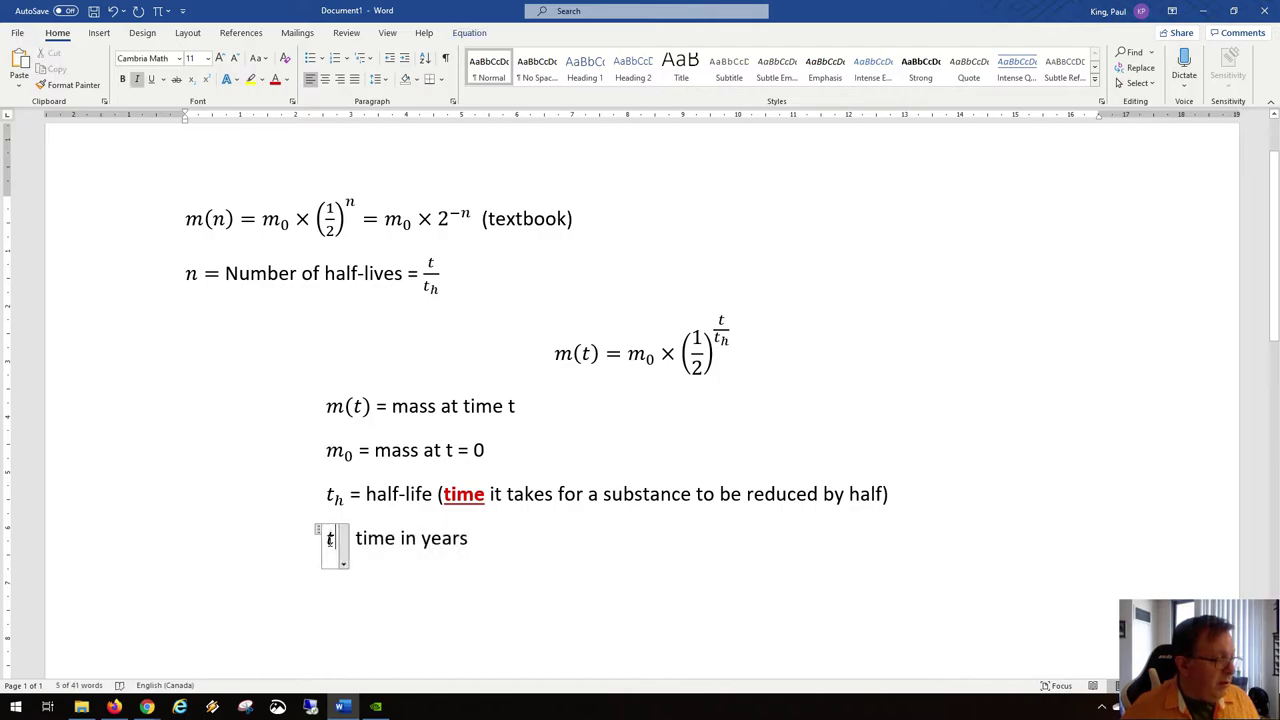
pyautogui.click(398, 542)
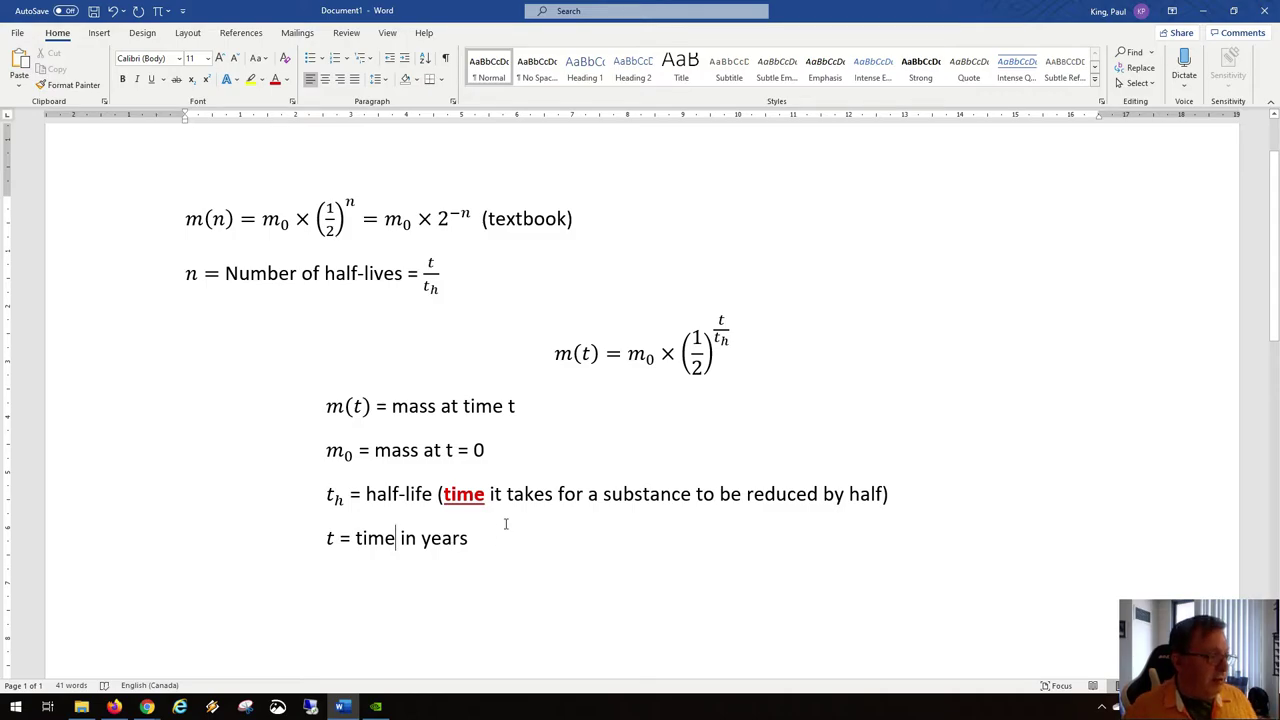
# Switch back to the Google Sheets spreadsheet and clear the half-life counts and masses in B2:C22.
pyautogui.click(1203, 11)
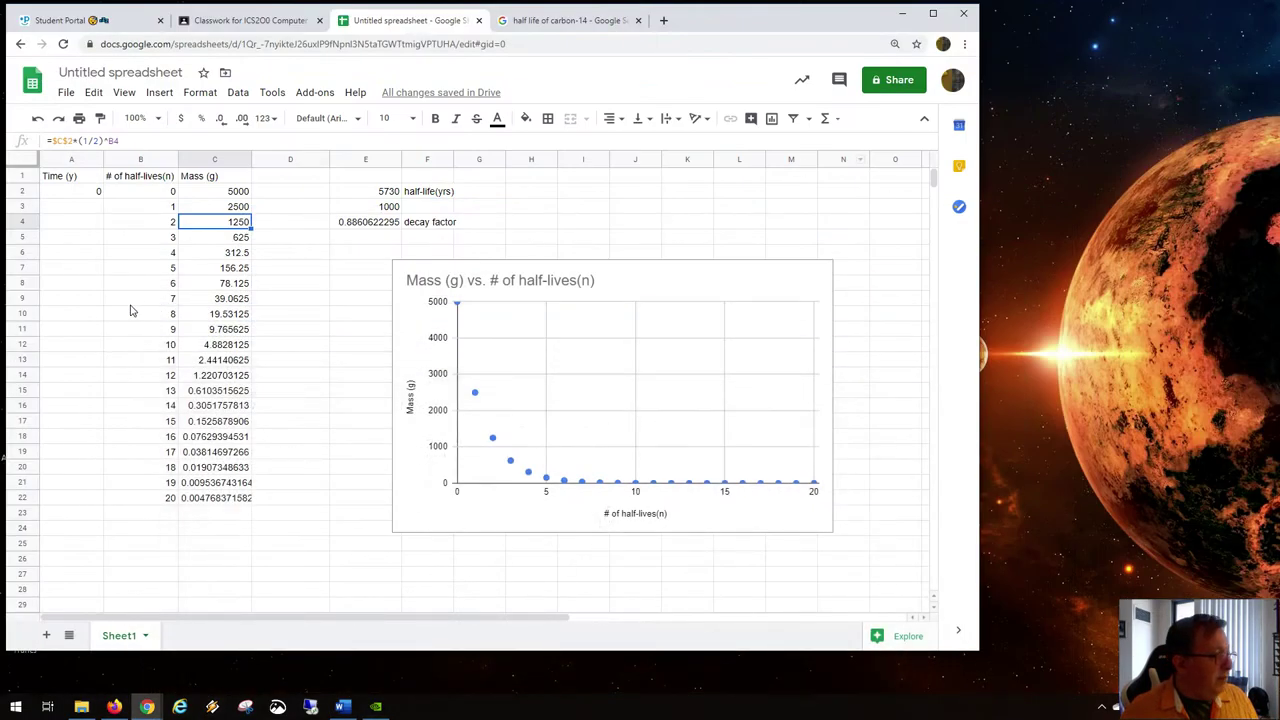
pyautogui.moveTo(86, 194); pyautogui.dragTo(82, 502)
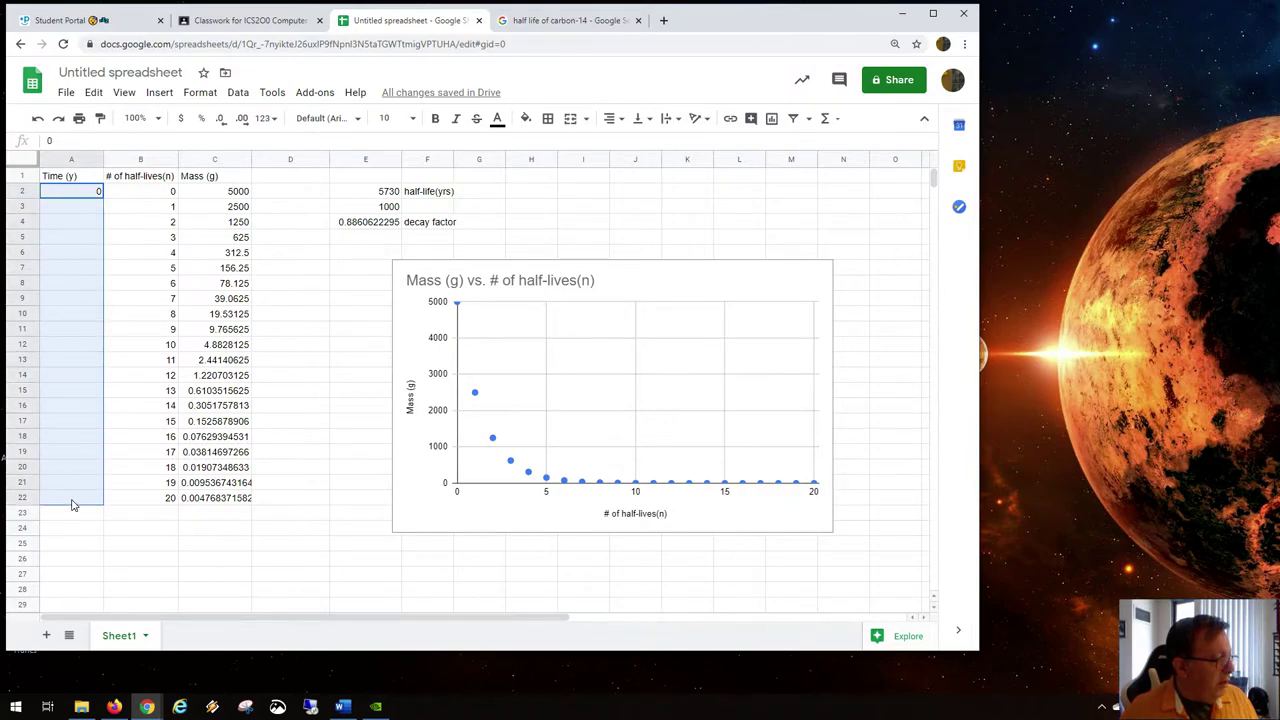
pyautogui.click(145, 193)
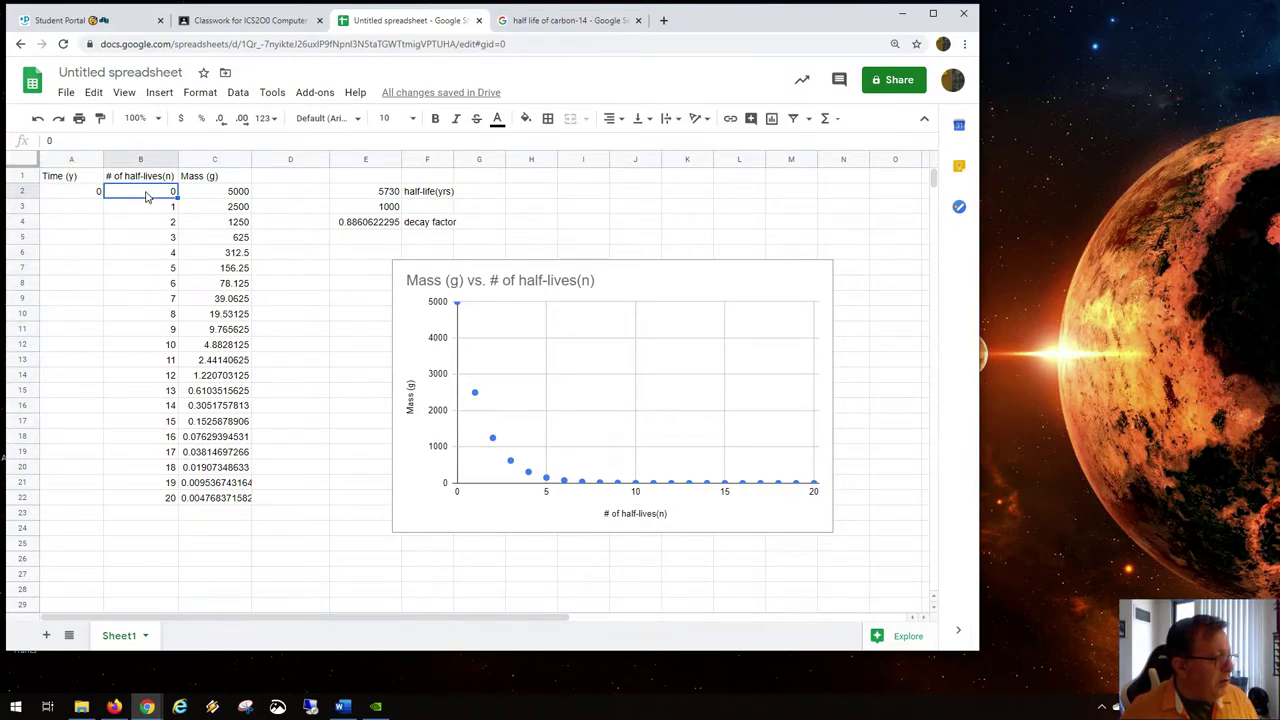
pyautogui.moveTo(145, 196); pyautogui.dragTo(200, 505)
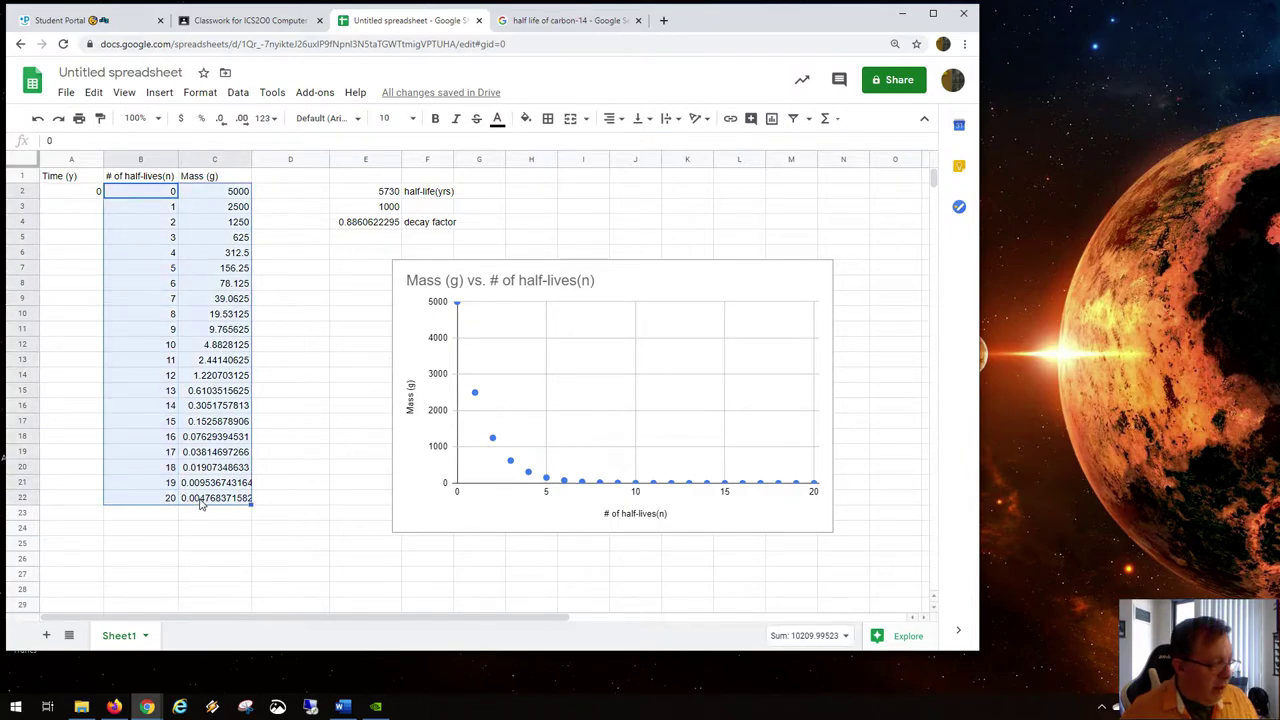
pyautogui.press('Delete')
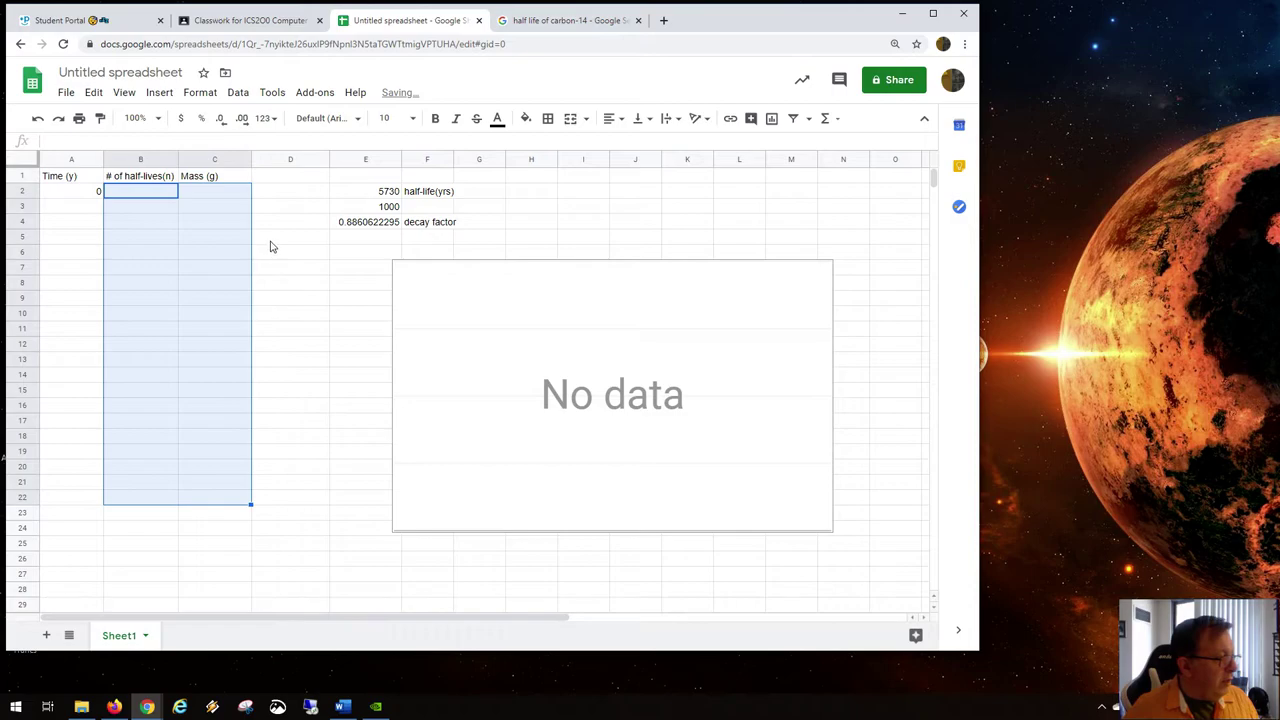
# Delete the empty scatter chart from the sheet.
pyautogui.click(226, 194)
pyautogui.click(443, 306)
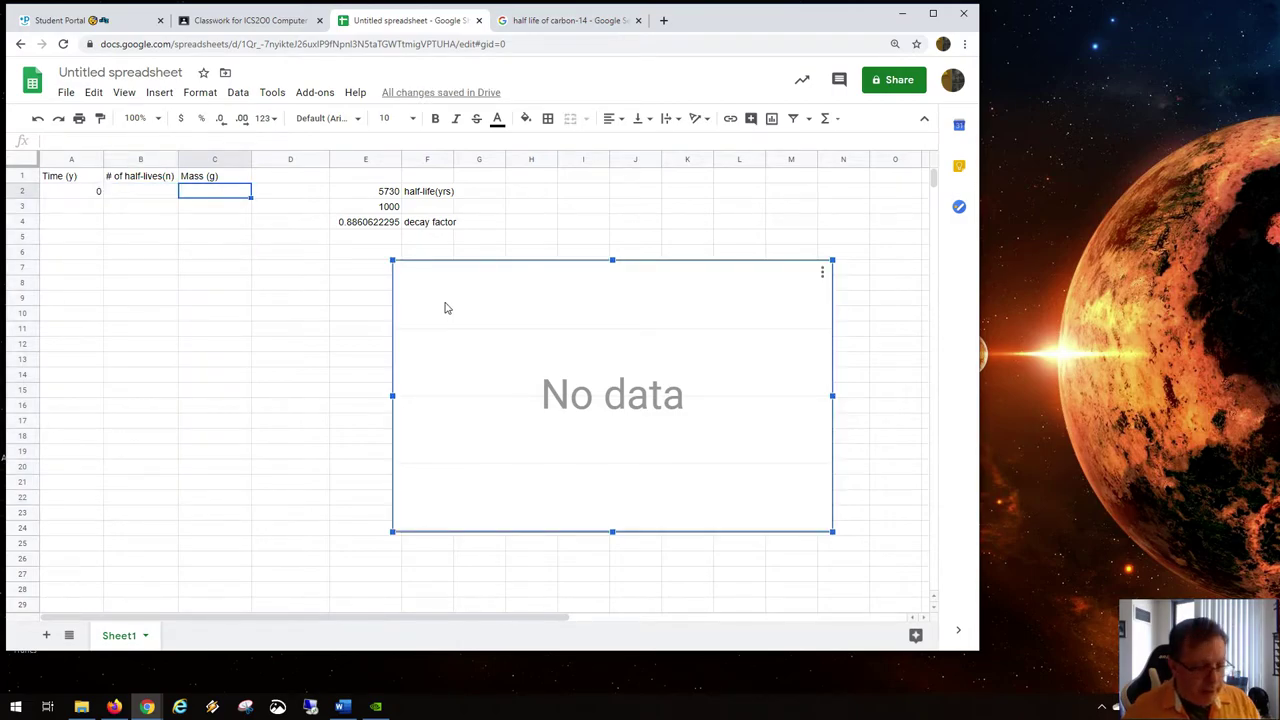
pyautogui.press('Delete')
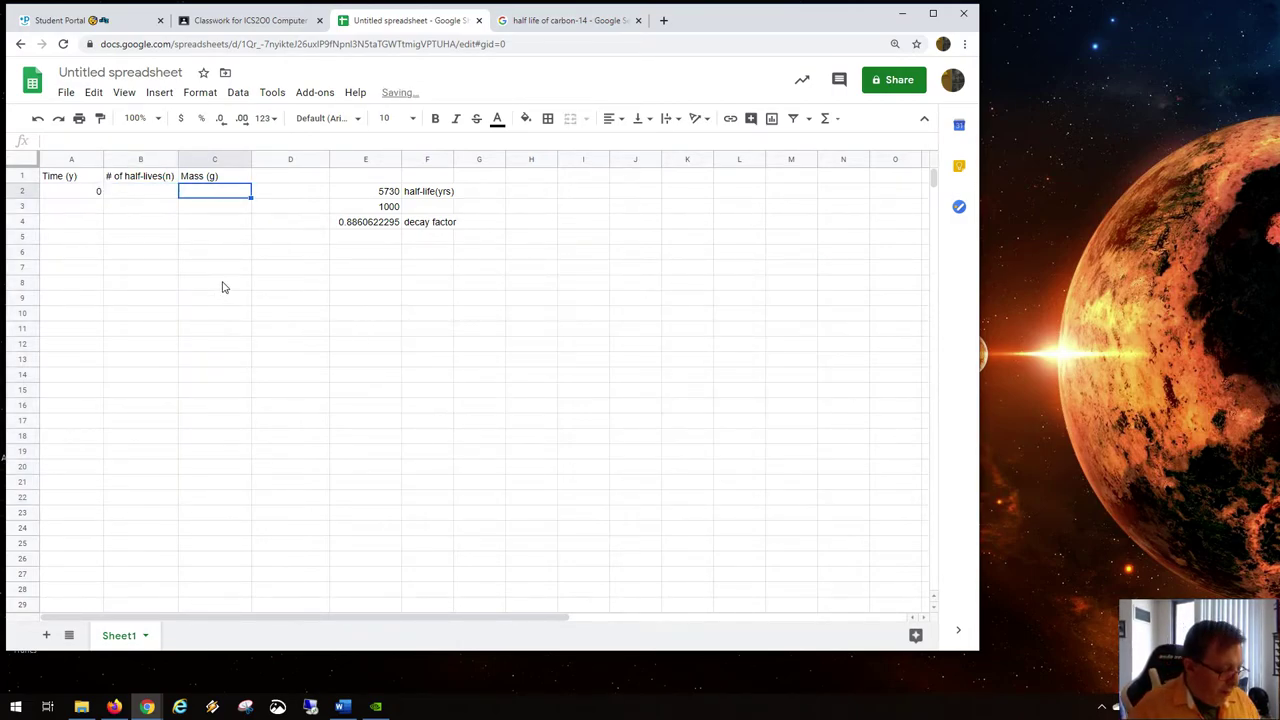
# Enter the initial mass 5000 in C2 and the time 1000 in A3.
pyautogui.write('5000')
pyautogui.press('Return')
pyautogui.press('Left')
pyautogui.press('Left')
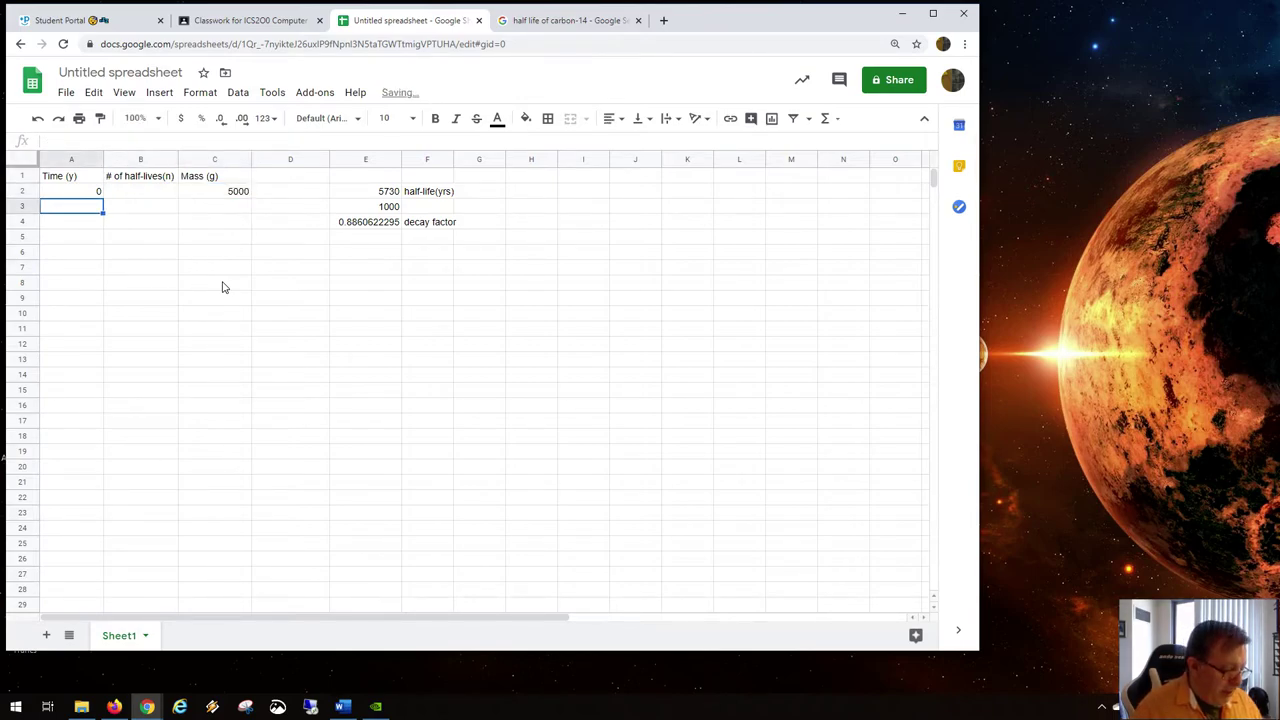
pyautogui.write('1000')
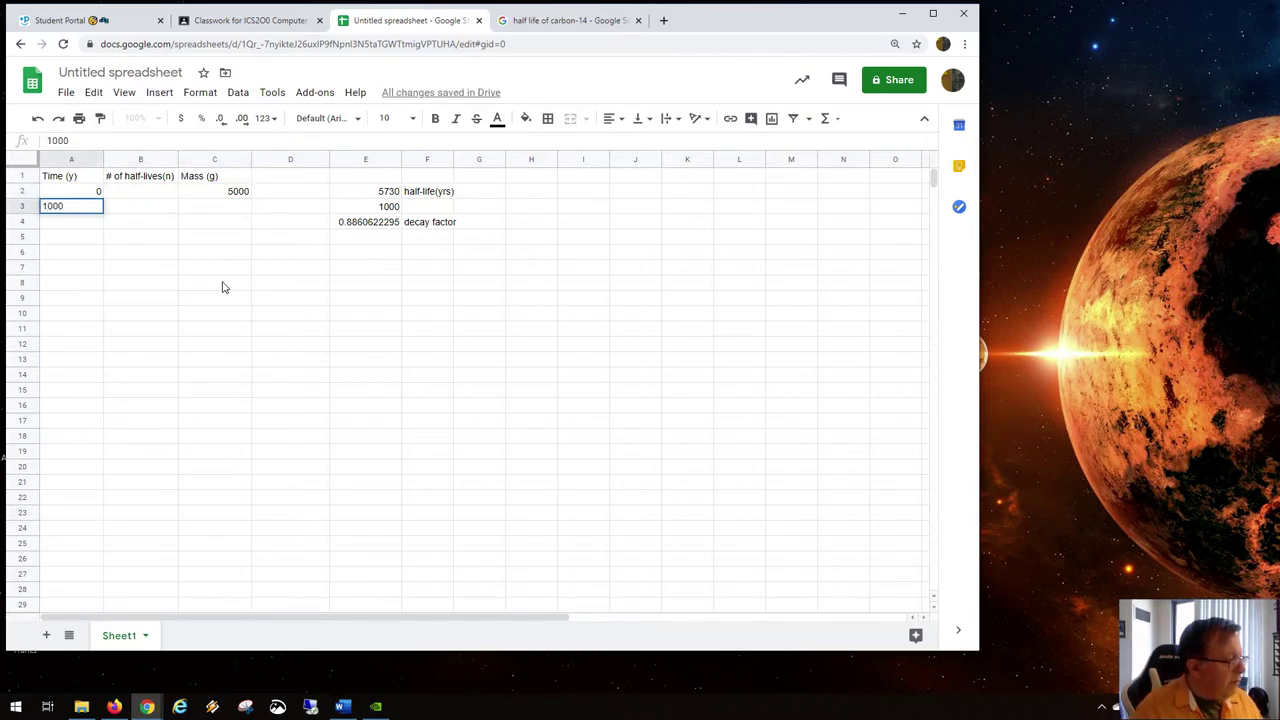
pyautogui.press('Return')
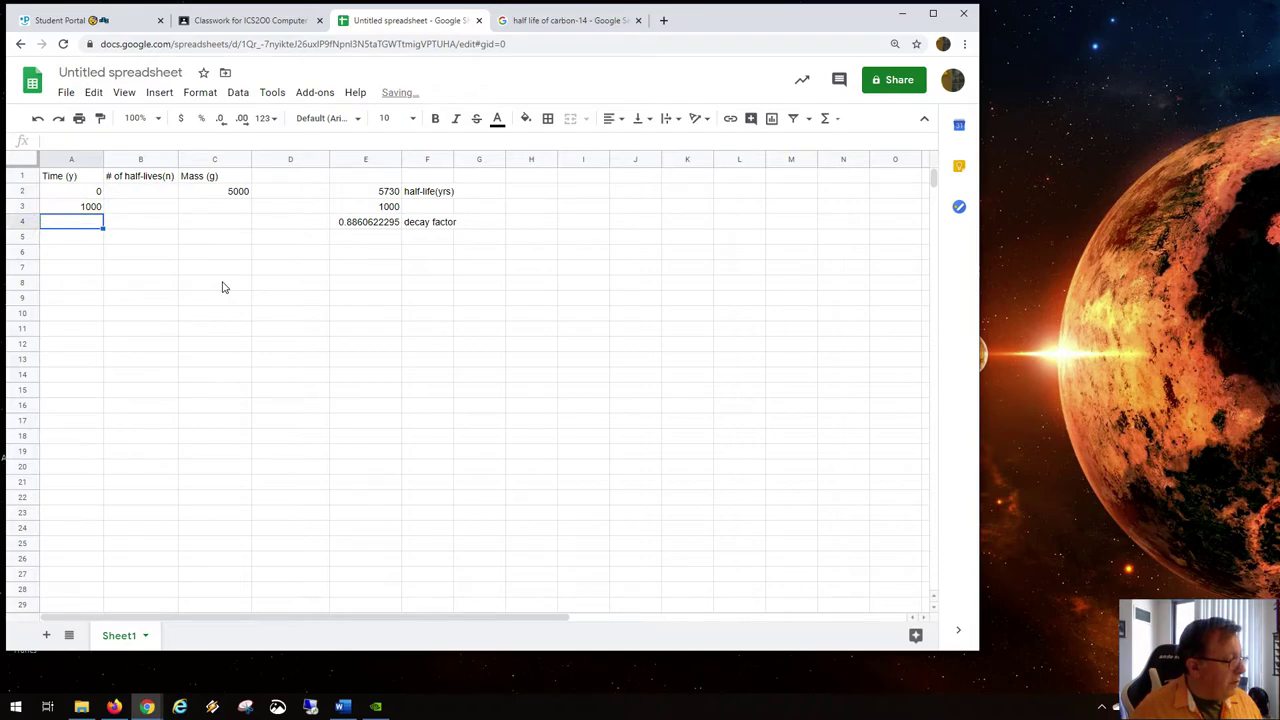
pyautogui.click(91, 207)
pyautogui.moveTo(102, 213); pyautogui.dragTo(91, 503)
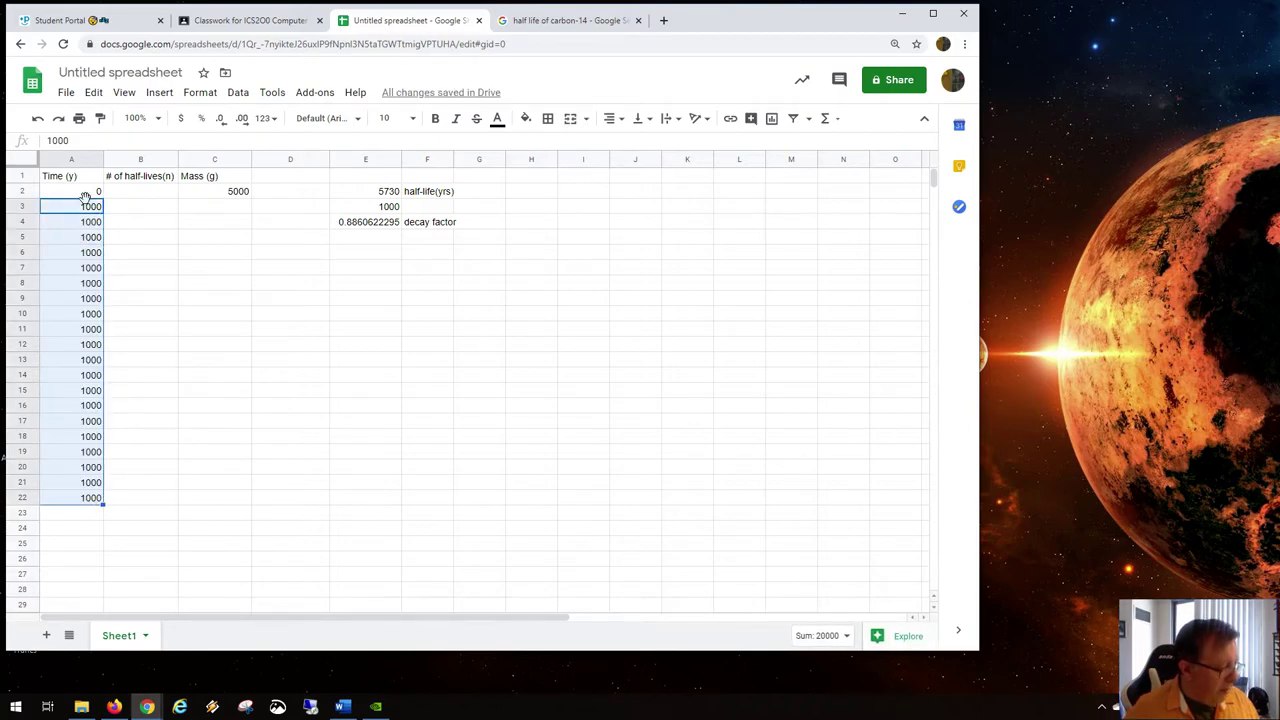
pyautogui.hotkey('ctrl', 'z')
# Extend the time series from A2:A3 down to A22 in steps of 1000 years, ending at 20000.
pyautogui.moveTo(86, 193); pyautogui.dragTo(93, 503)
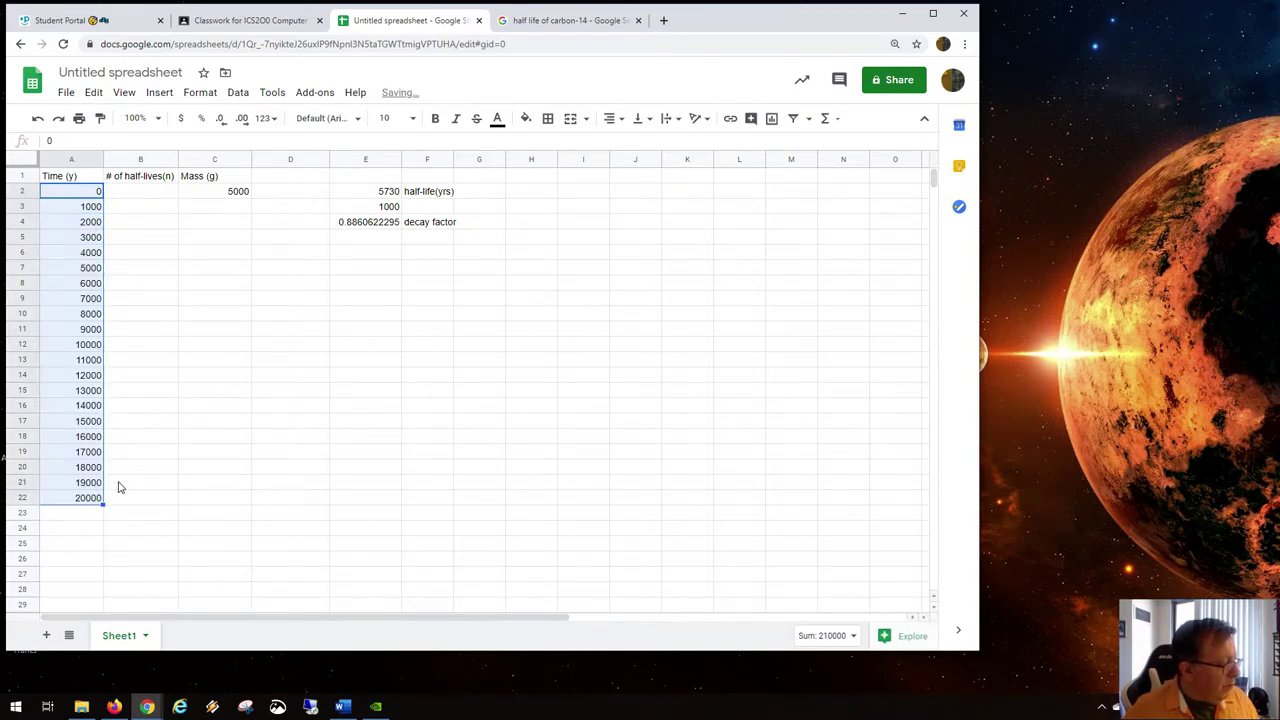
# Calculate the number of half-lives in B3 with the formula =A3/E2.
pyautogui.click(138, 207)
pyautogui.write('=')
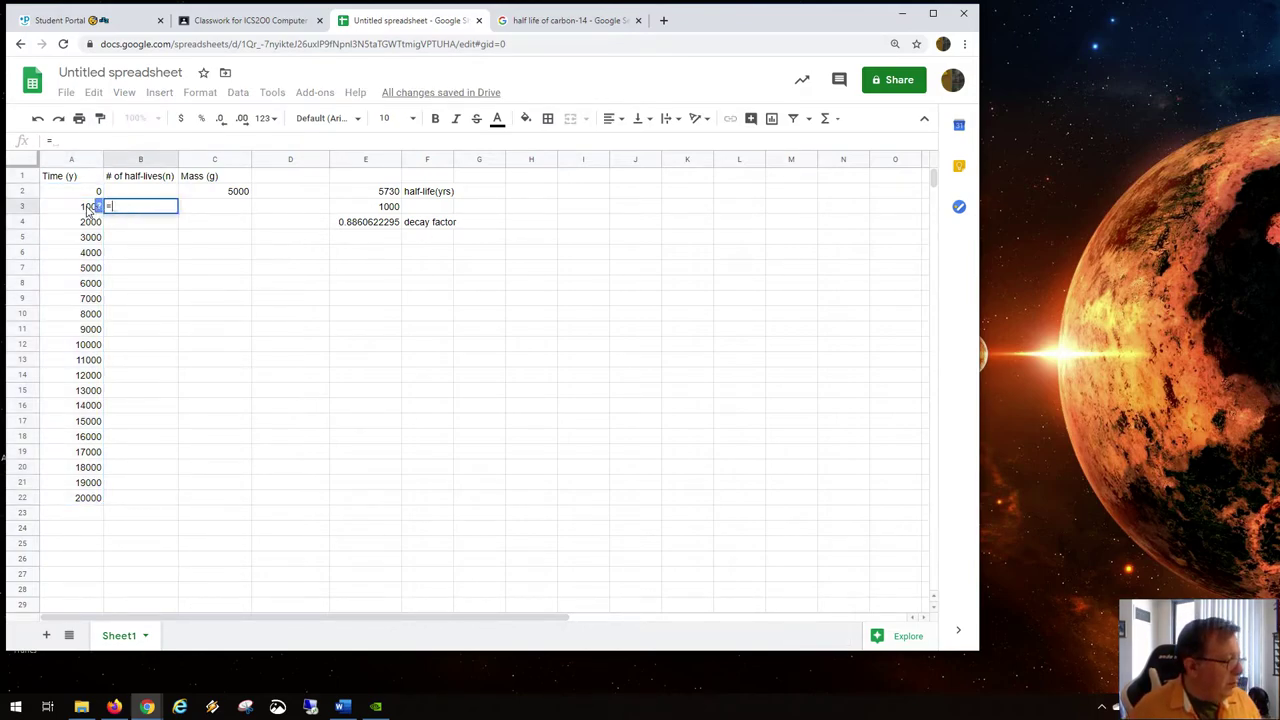
pyautogui.click(92, 209)
pyautogui.write('/')
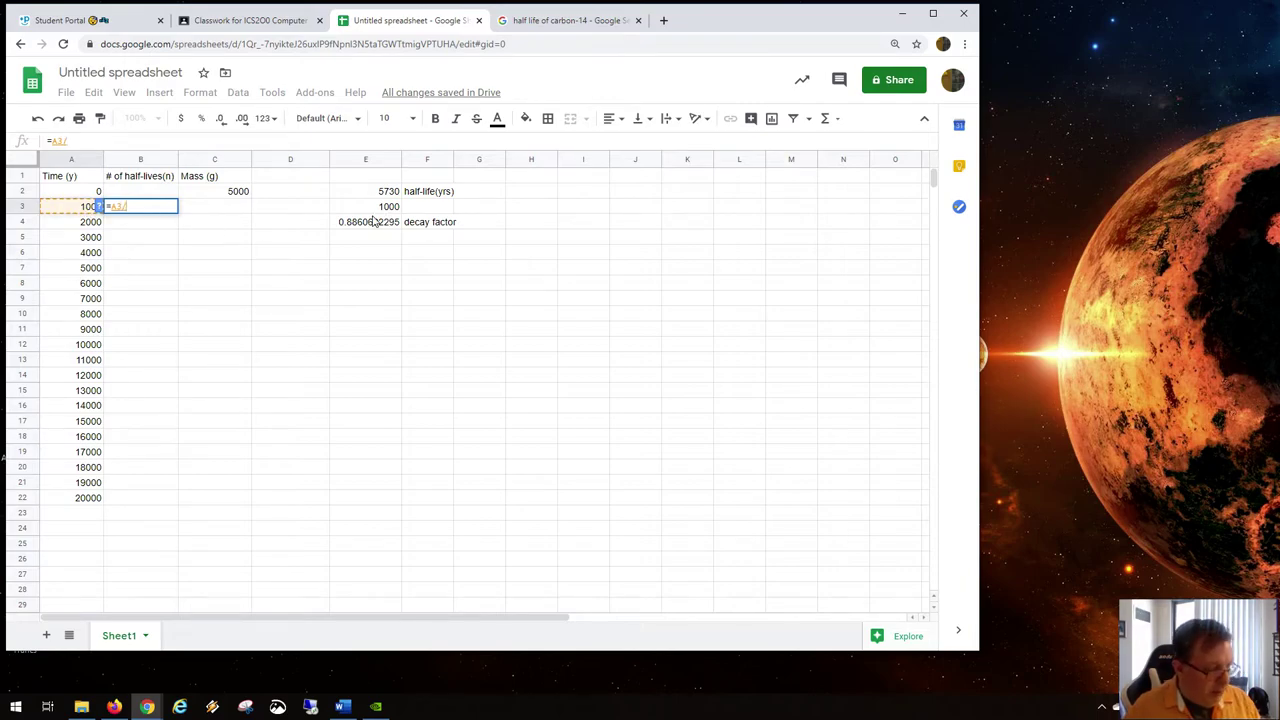
pyautogui.click(388, 196)
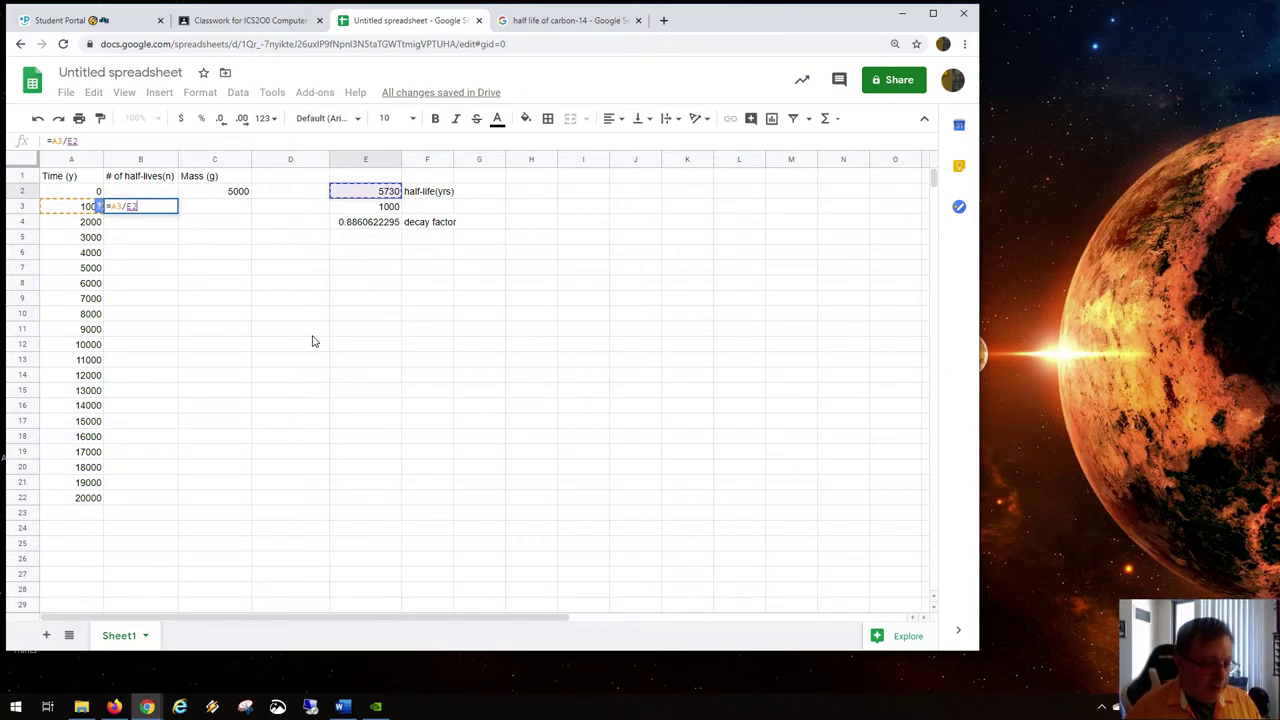
pyautogui.press('Return')
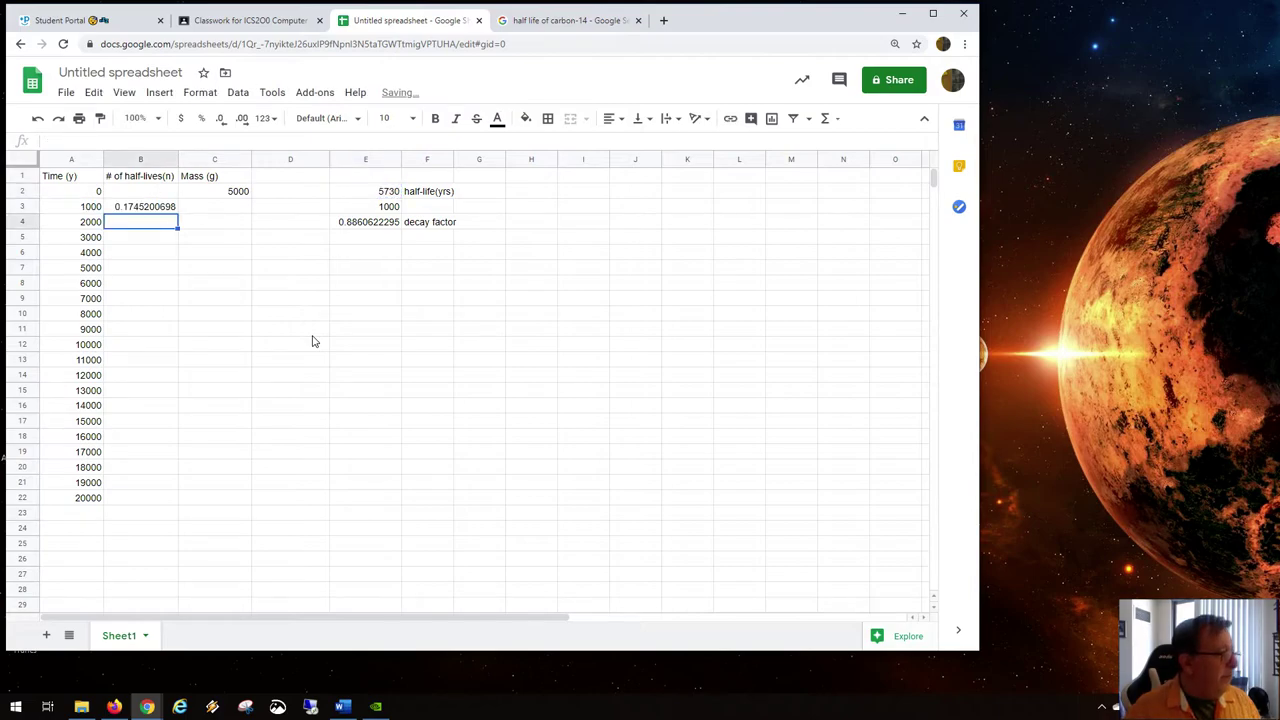
# Try to fill the B3 half-lives formula down to B22, and clear the copied results in B4:B22.
pyautogui.click(168, 208)
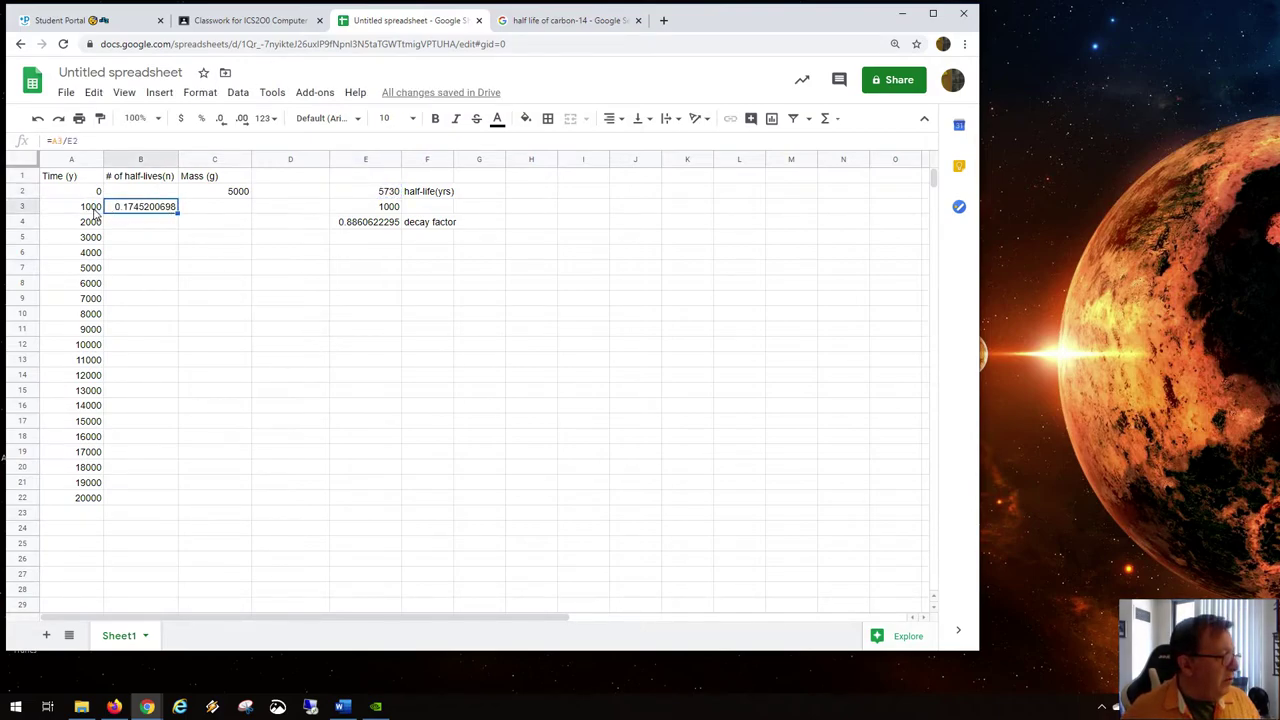
pyautogui.click(94, 210)
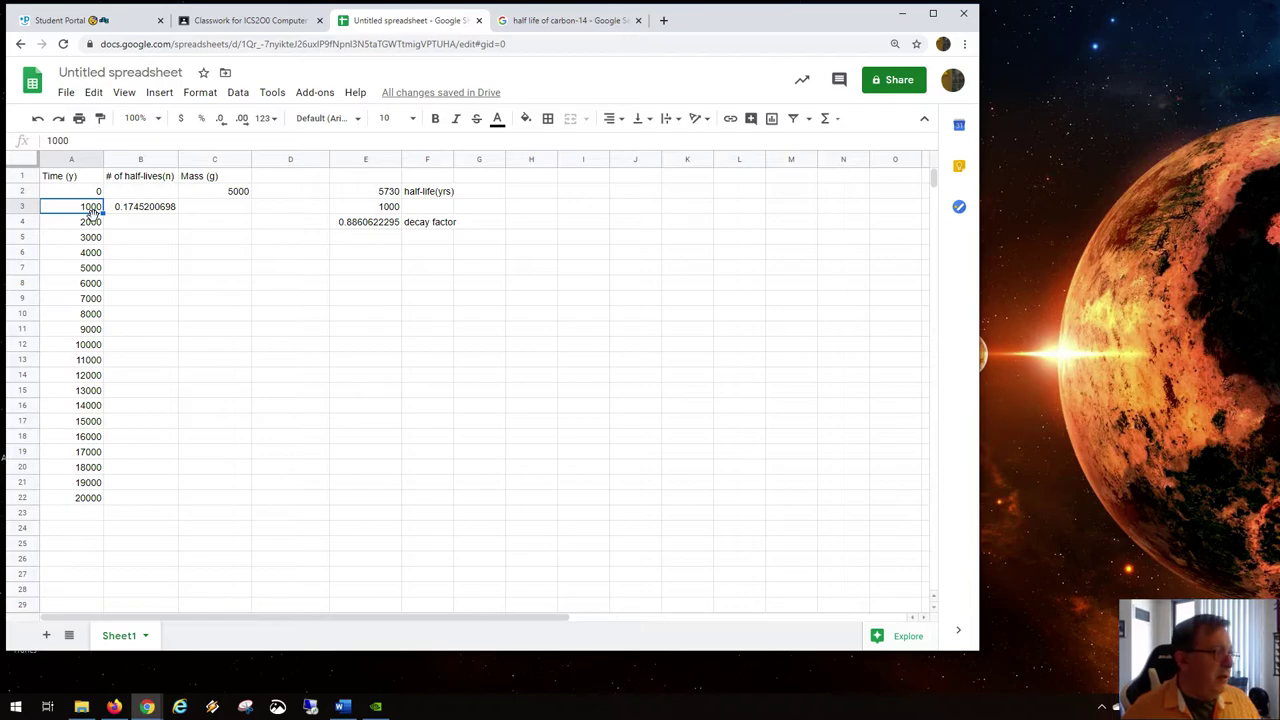
pyautogui.click(168, 208)
pyautogui.moveTo(178, 214); pyautogui.dragTo(160, 500)
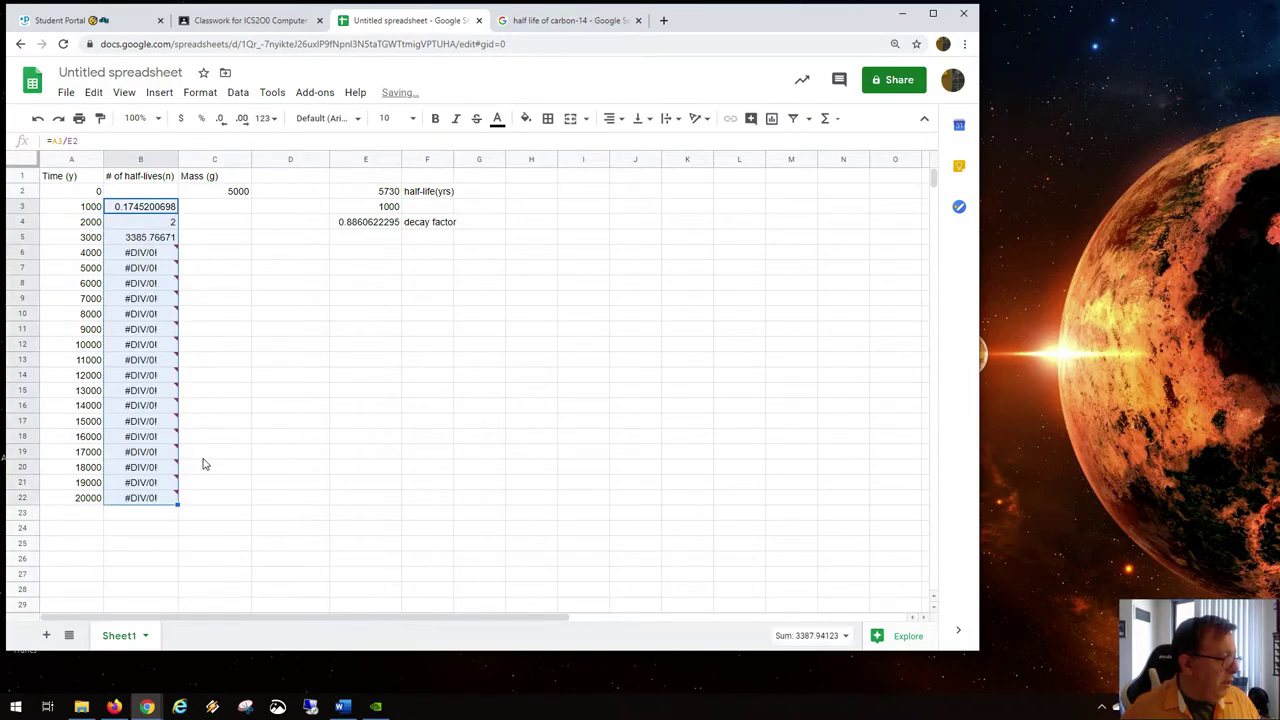
pyautogui.click(143, 225)
pyautogui.moveTo(143, 232); pyautogui.dragTo(145, 500)
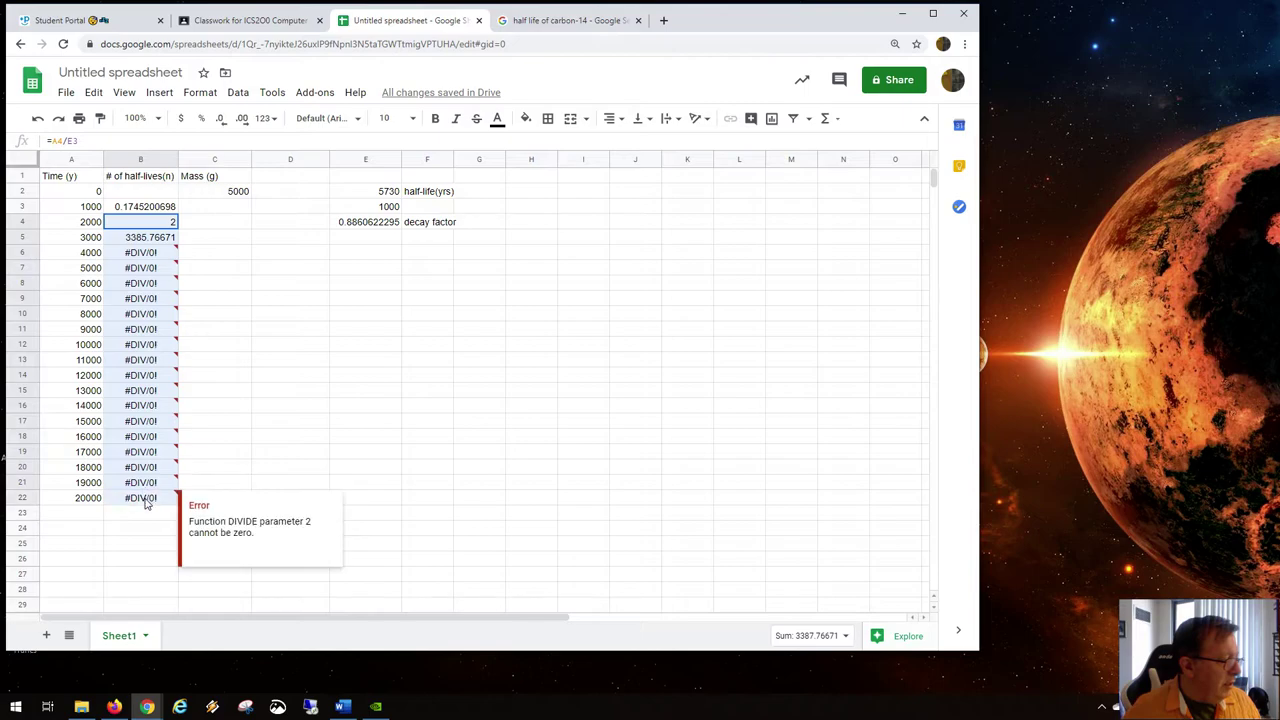
pyautogui.press('Delete')
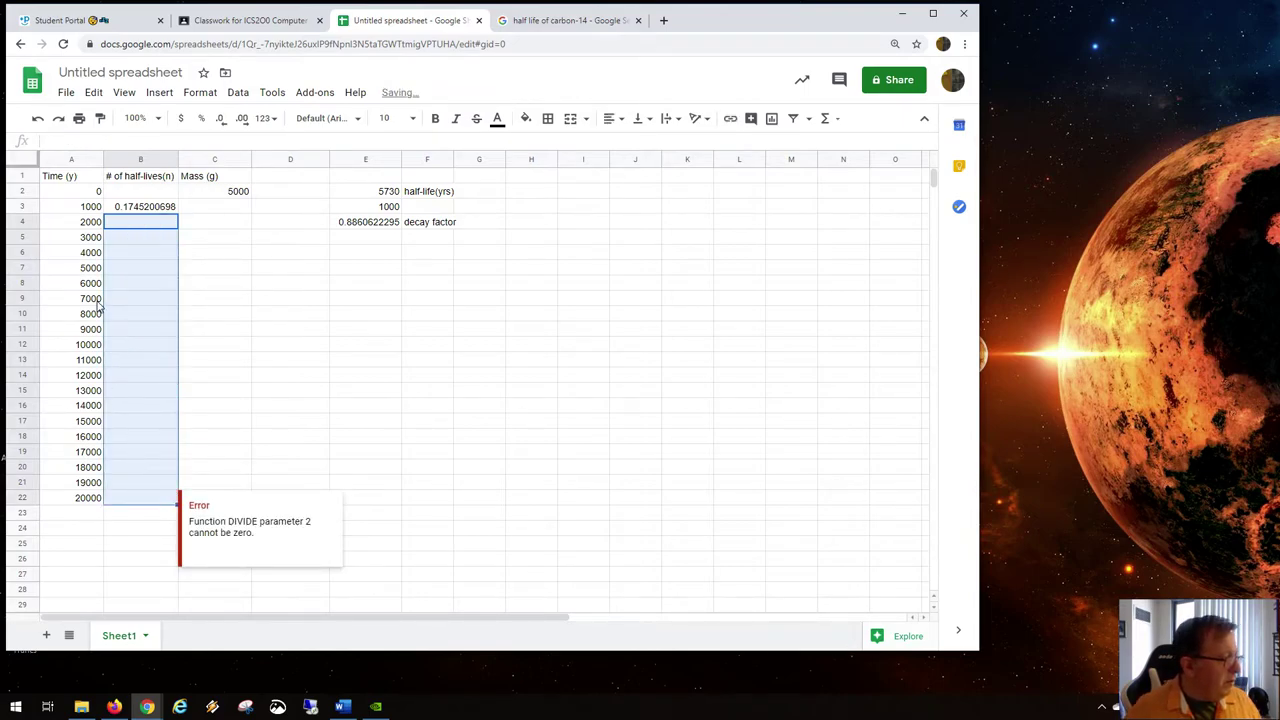
# Make the half-life reference in B3 absolute by changing its formula to =A3/$E$2.
pyautogui.click(143, 209)
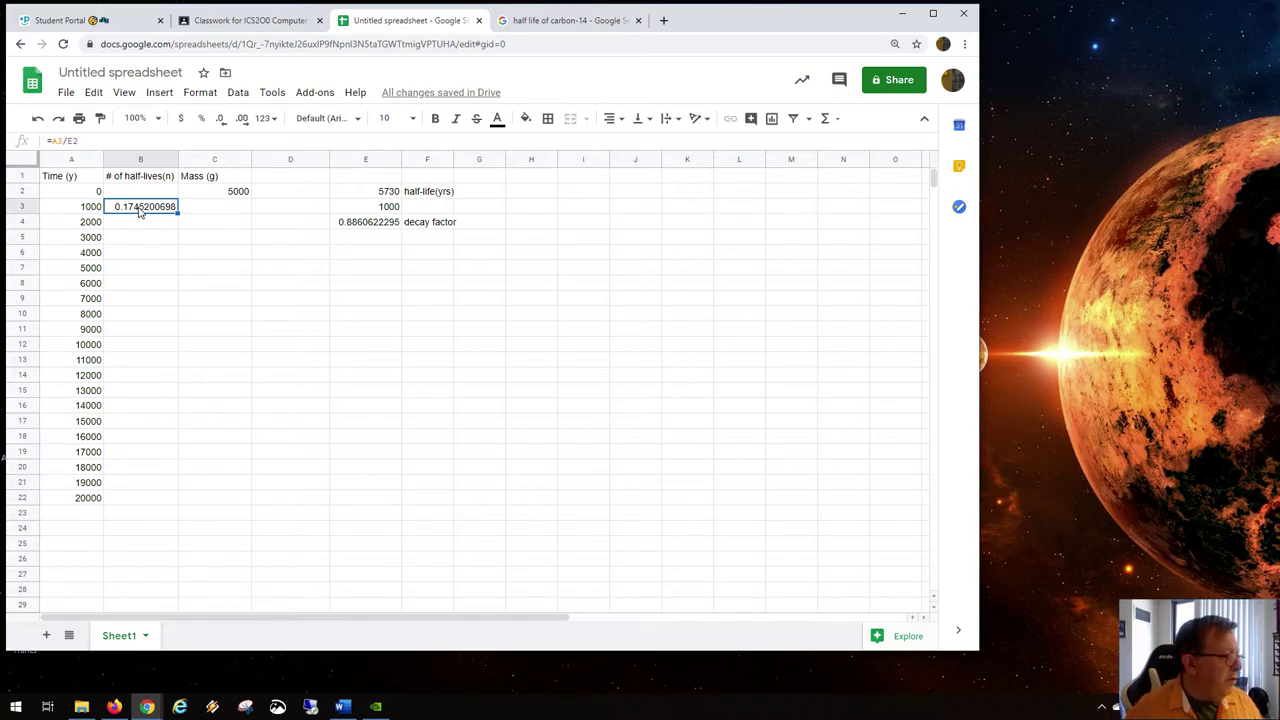
pyautogui.doubleClick(140, 208)
pyautogui.moveTo(140, 206); pyautogui.dragTo(127, 206)
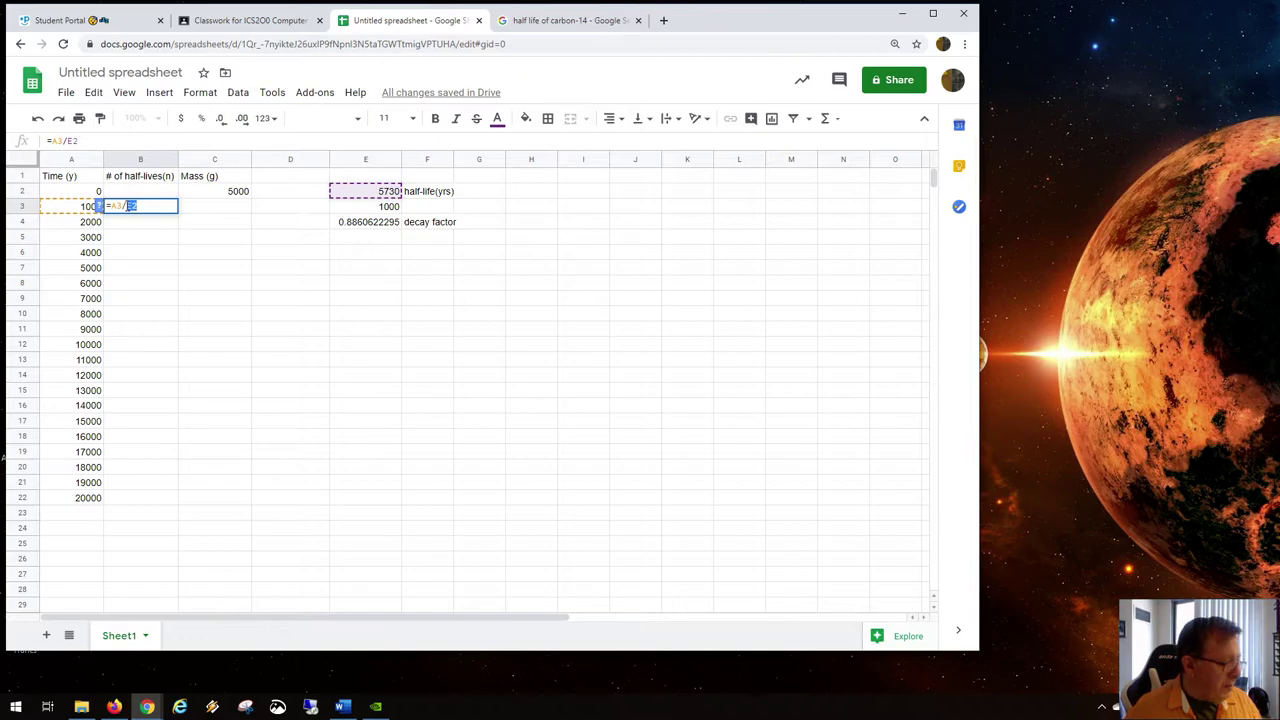
pyautogui.write('$')
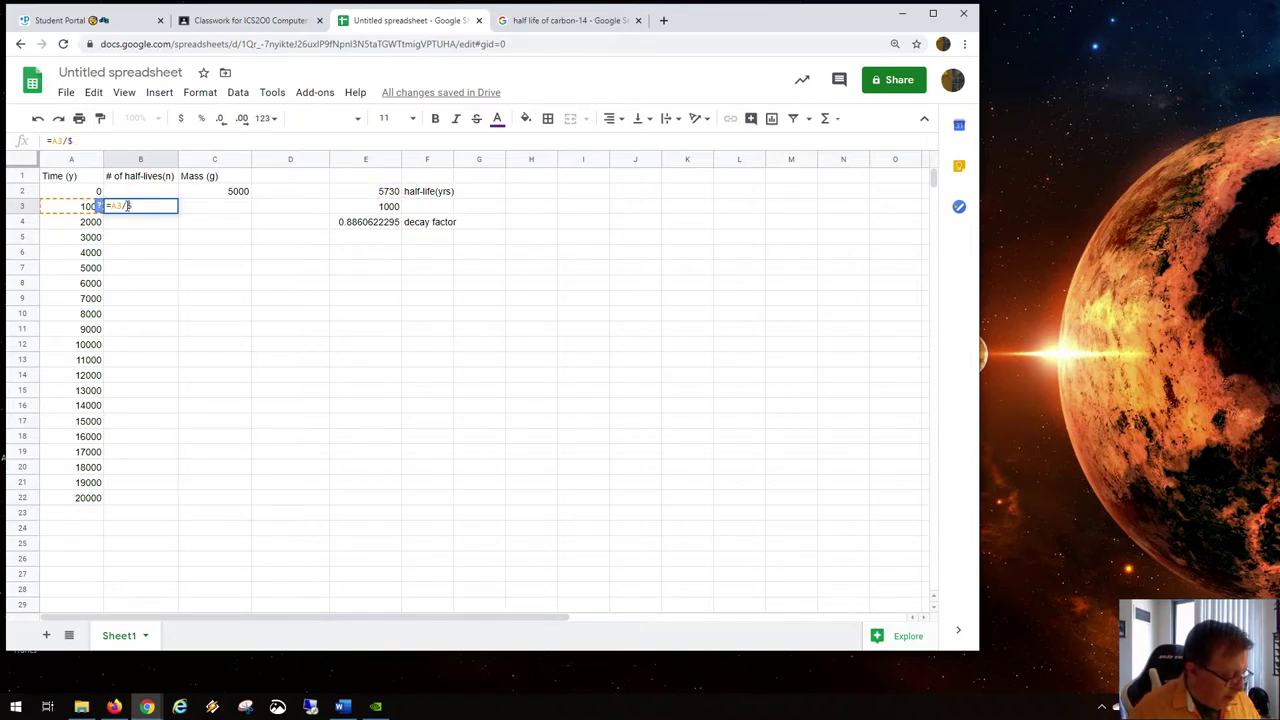
pyautogui.write('E$2')
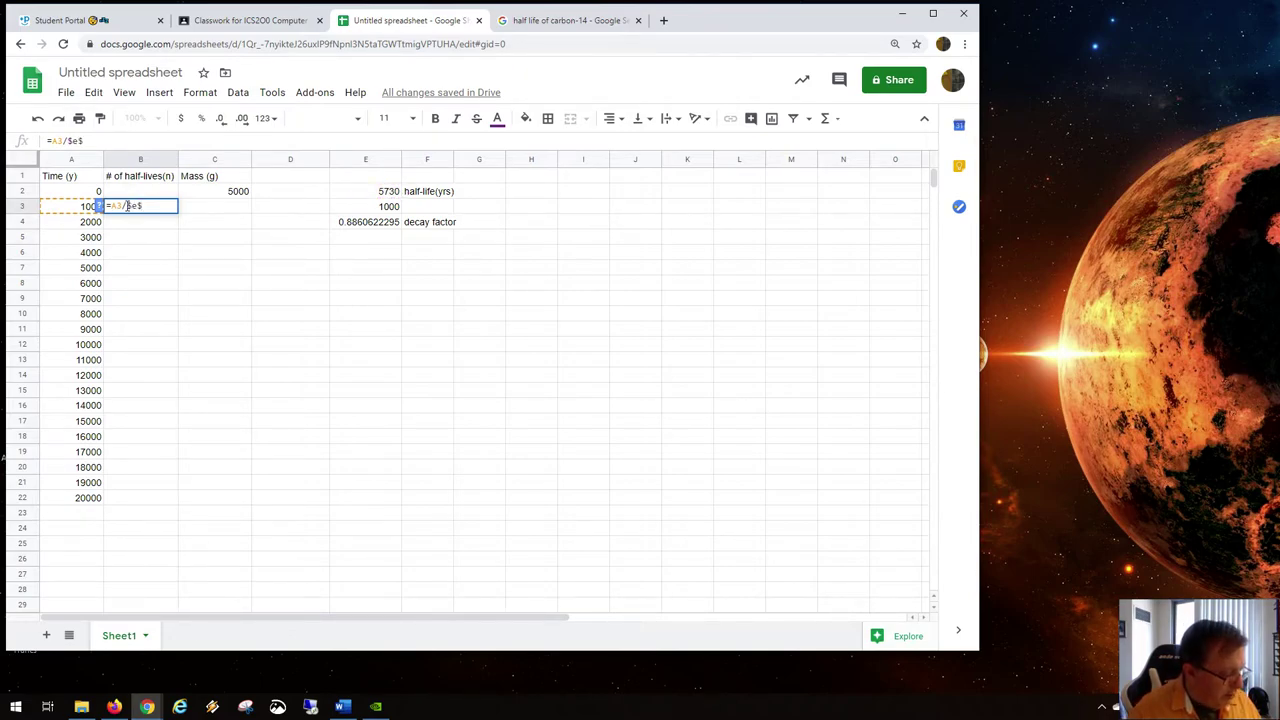
pyautogui.press('Return')
pyautogui.click(133, 211)
pyautogui.doubleClick(149, 209)
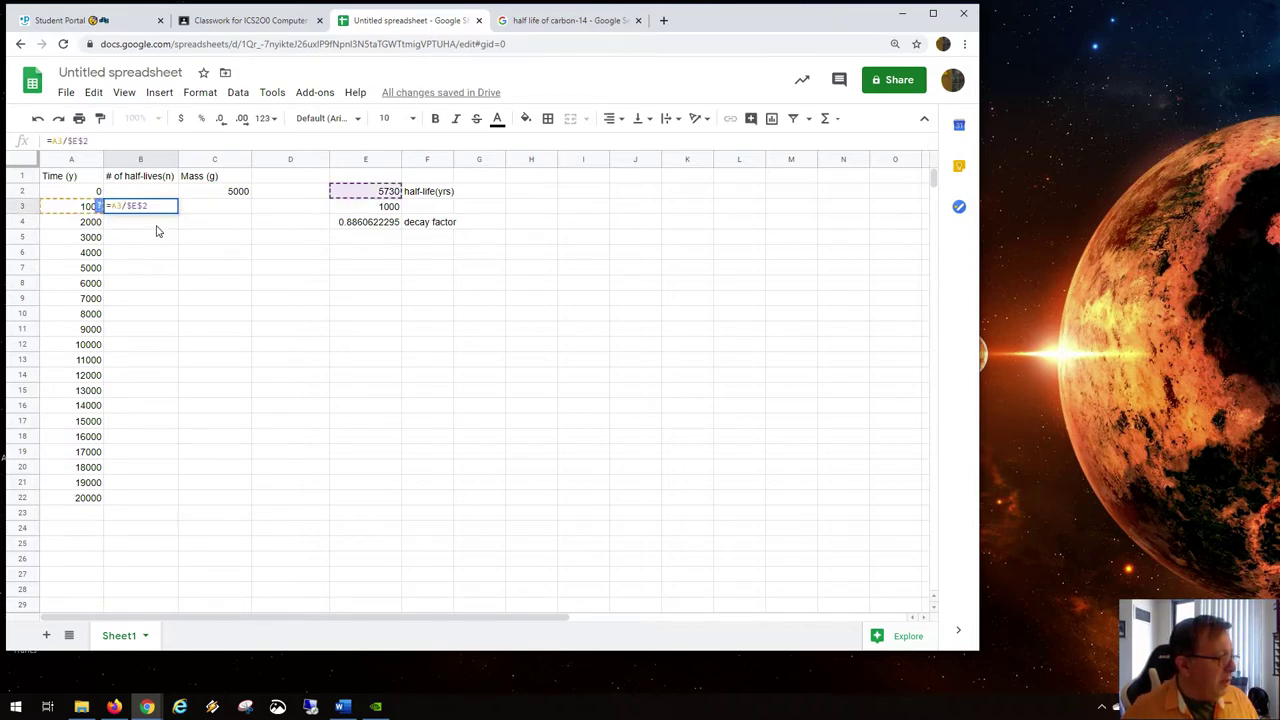
# Fill the half-lives formula =A3/$E$2 from B3 down through B22.
pyautogui.press('Return')
pyautogui.click(165, 211)
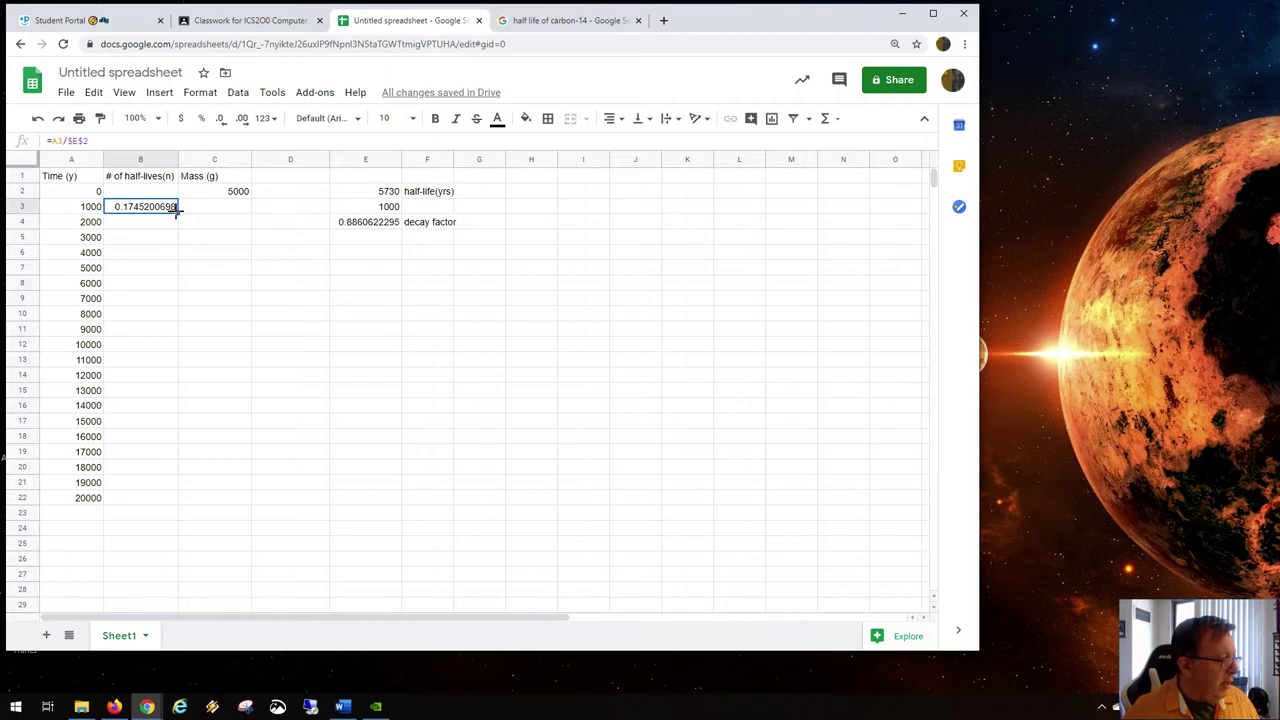
pyautogui.doubleClick(177, 213)
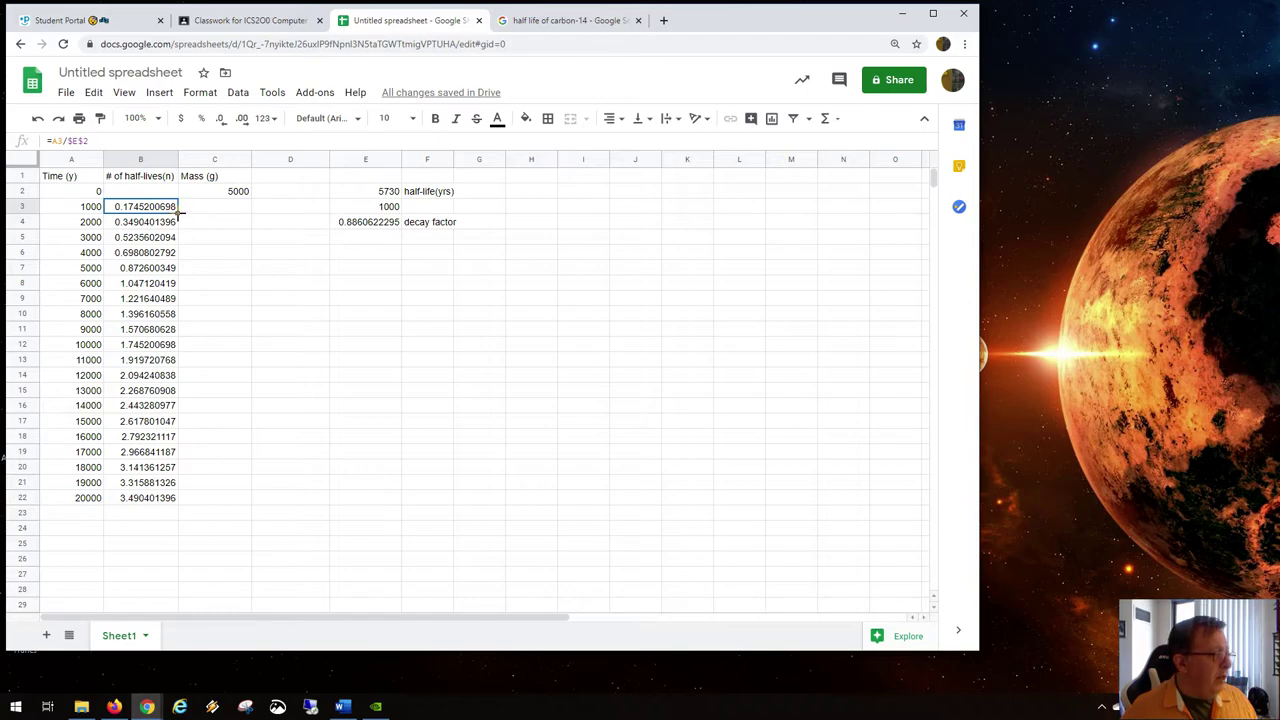
# Inspect the copied formulas in B5 and B10 and the half-life cell E2 they refer to.
pyautogui.click(148, 240)
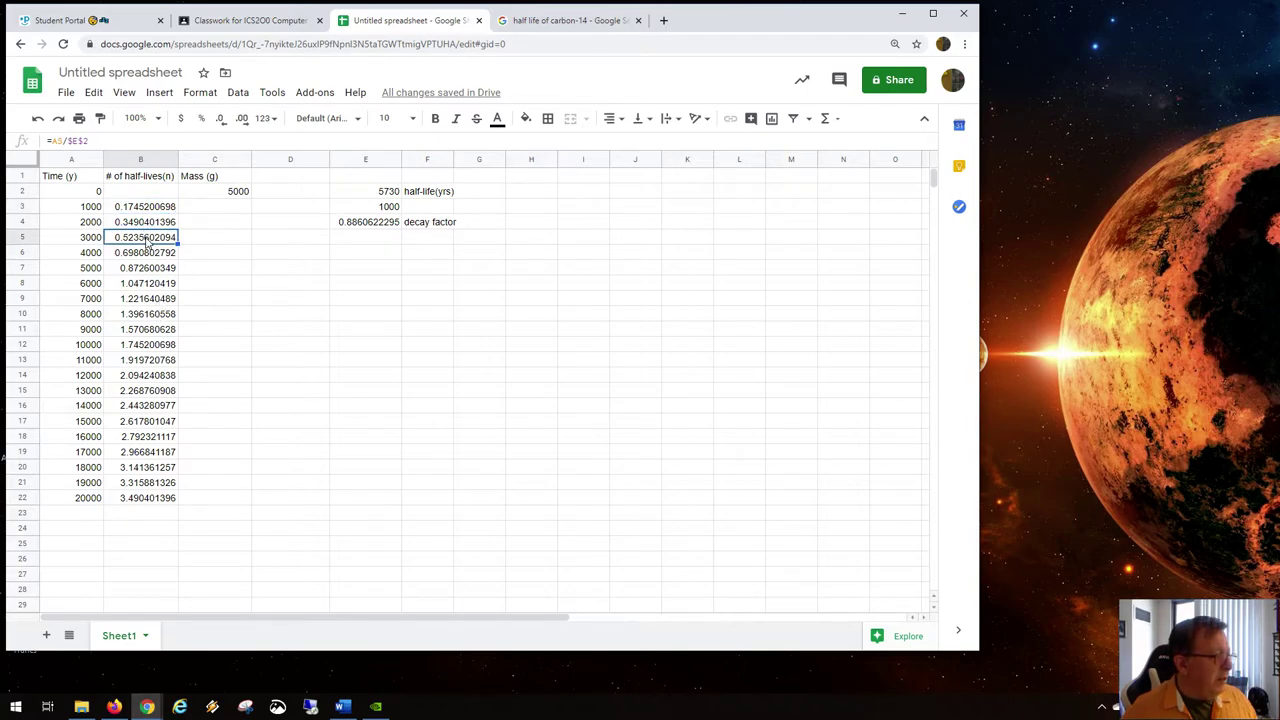
pyautogui.doubleClick(147, 238)
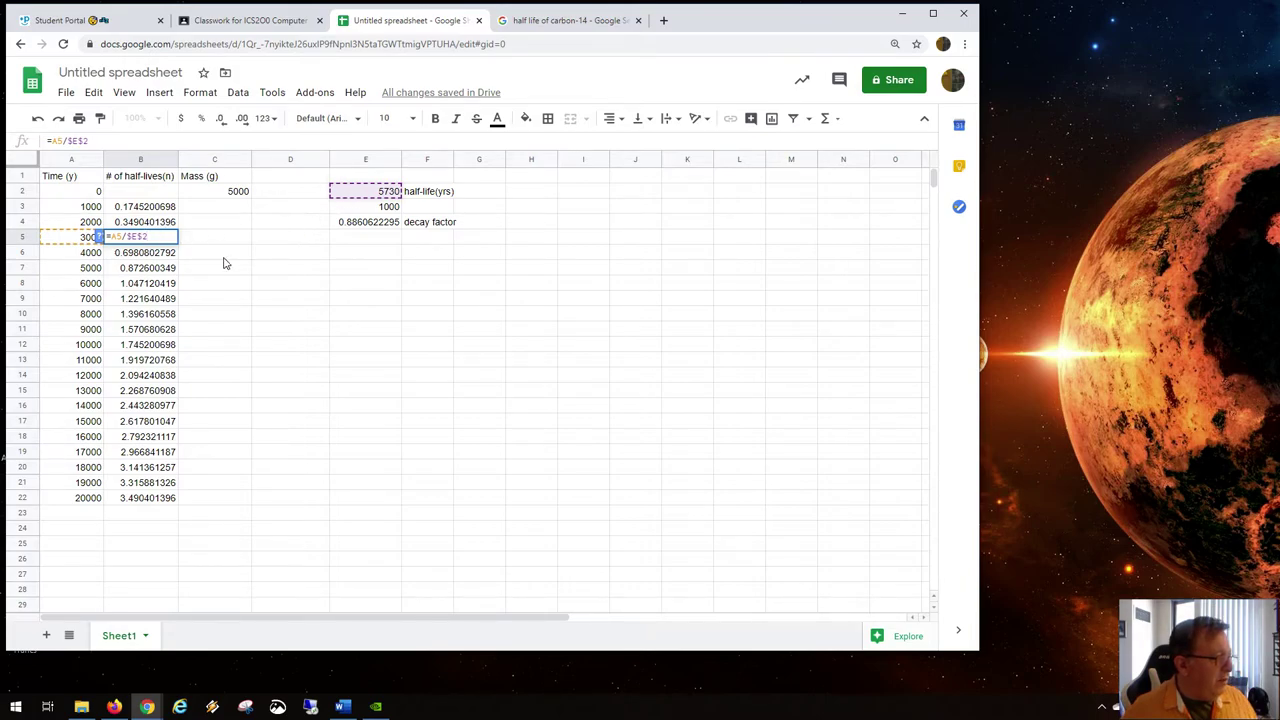
pyautogui.press('Escape')
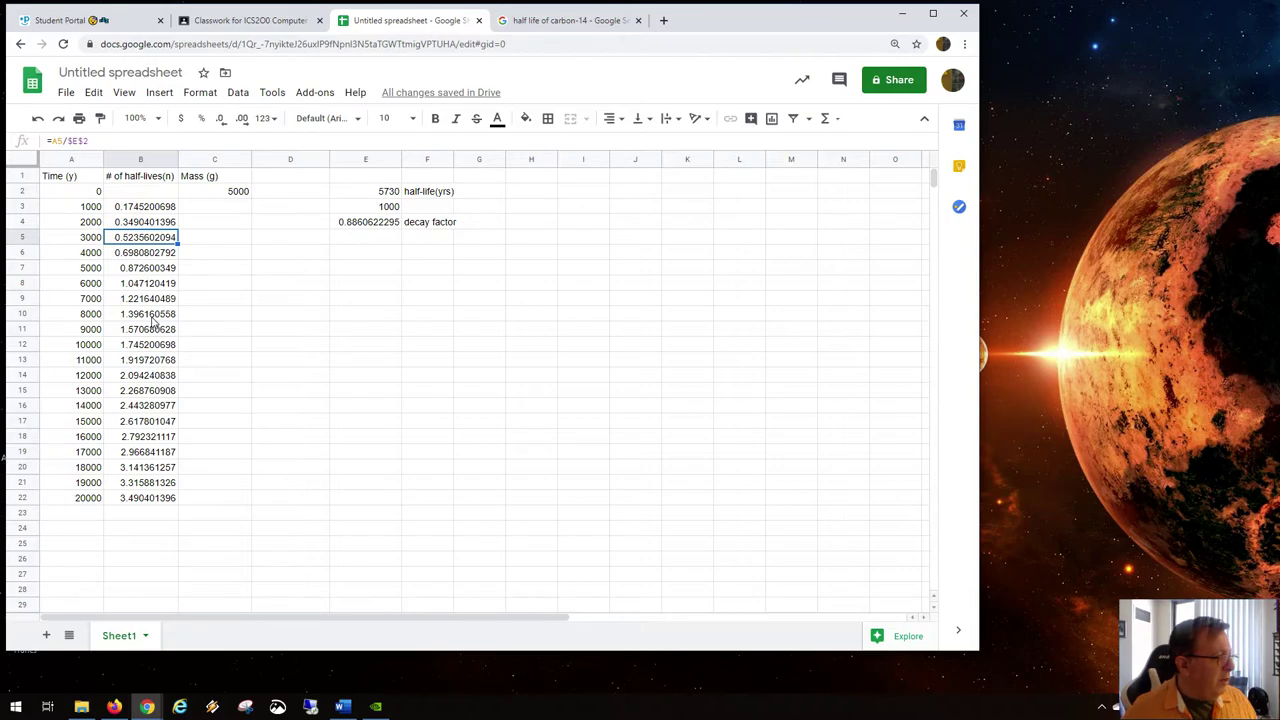
pyautogui.doubleClick(152, 316)
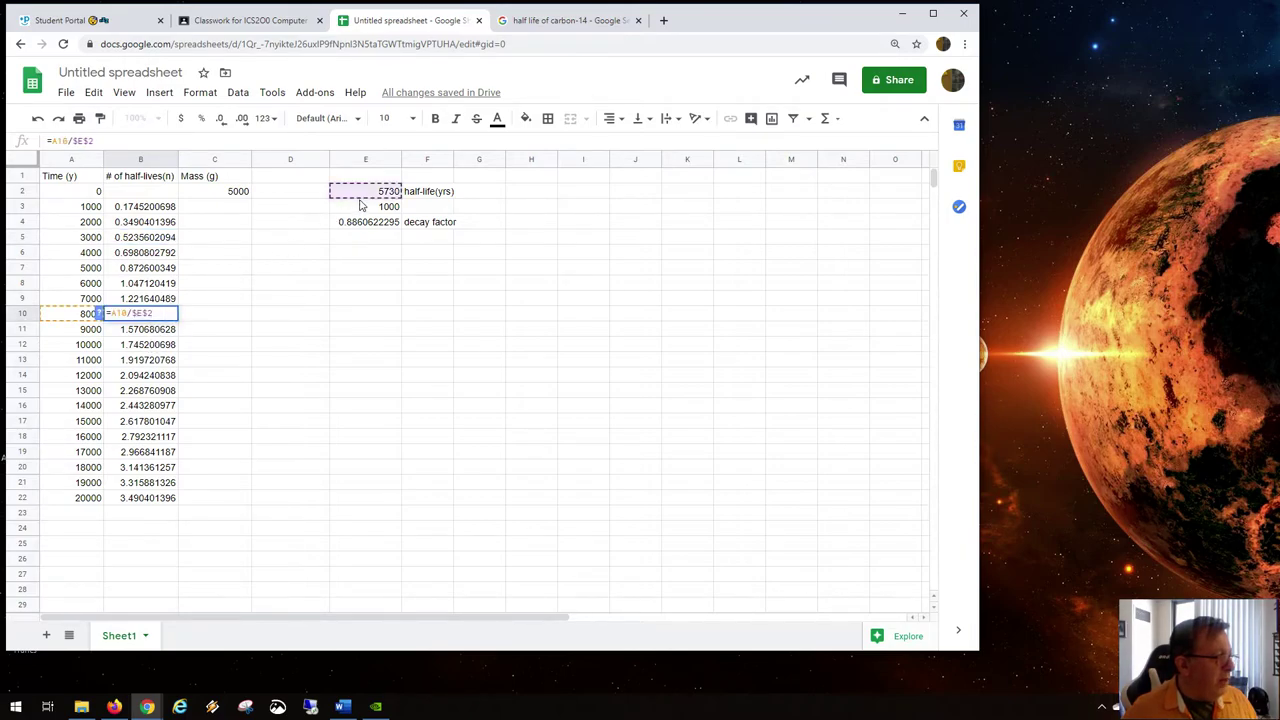
pyautogui.press('Escape')
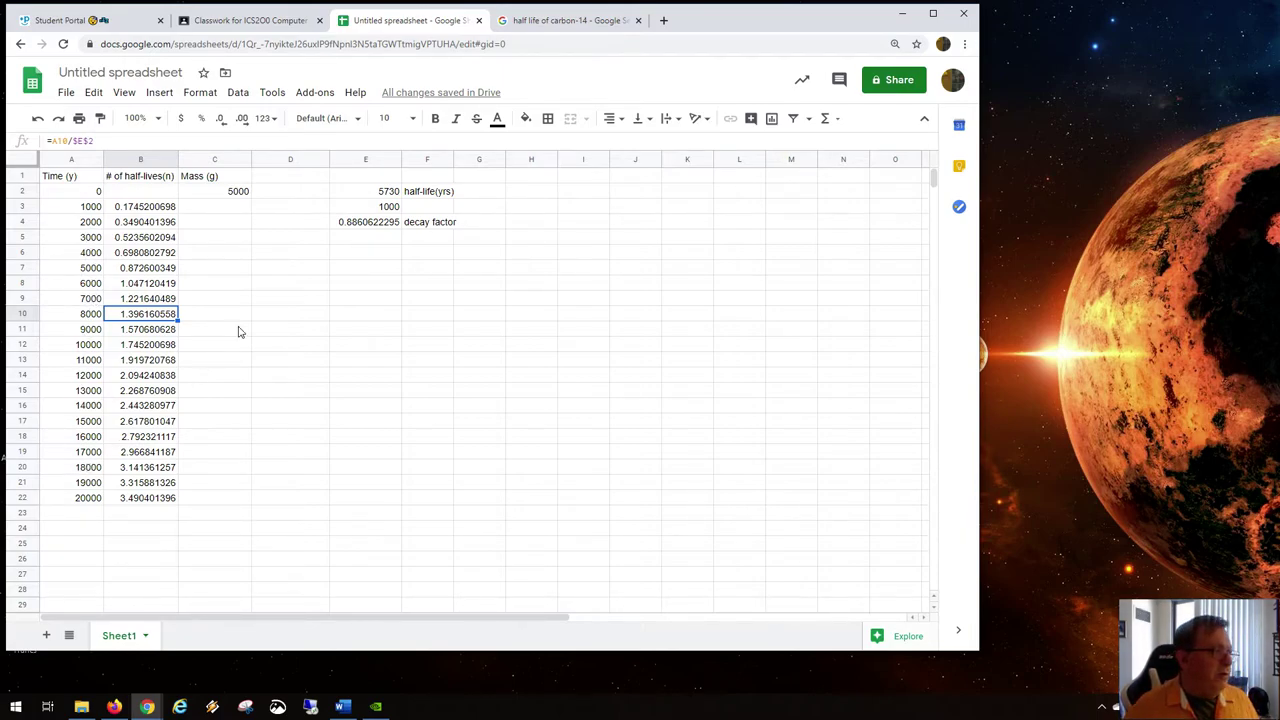
pyautogui.click(369, 198)
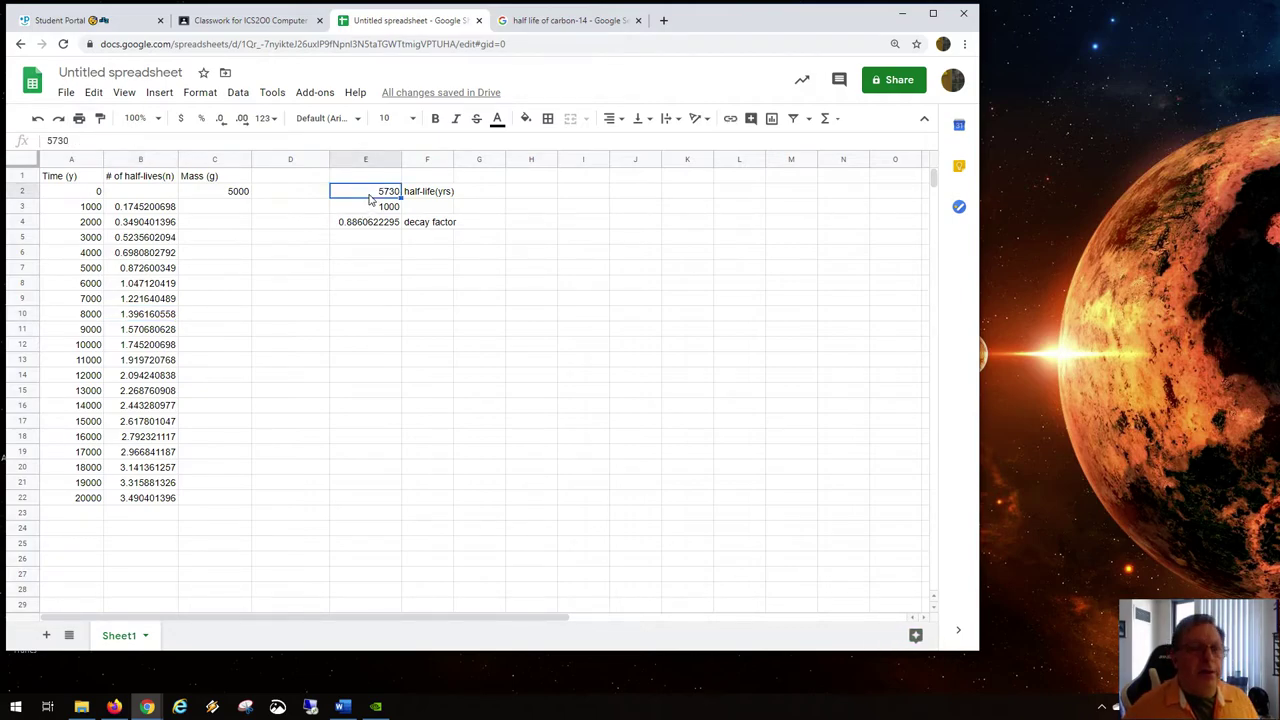
# Consult the m(n) equation in the Word document and calculate the remaining mass in C3 with the formula =$C$2*0.5^B3.
pyautogui.click(237, 208)
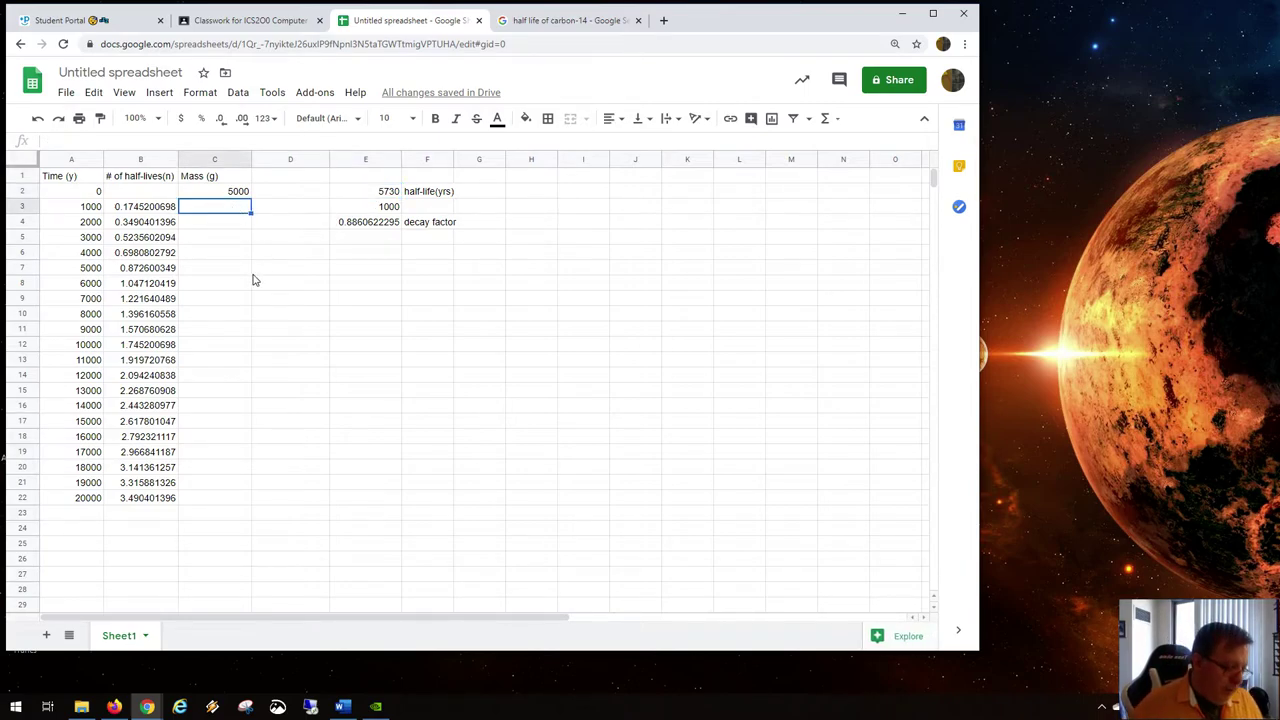
pyautogui.write('=')
pyautogui.hotkey('alt', 'Tab')
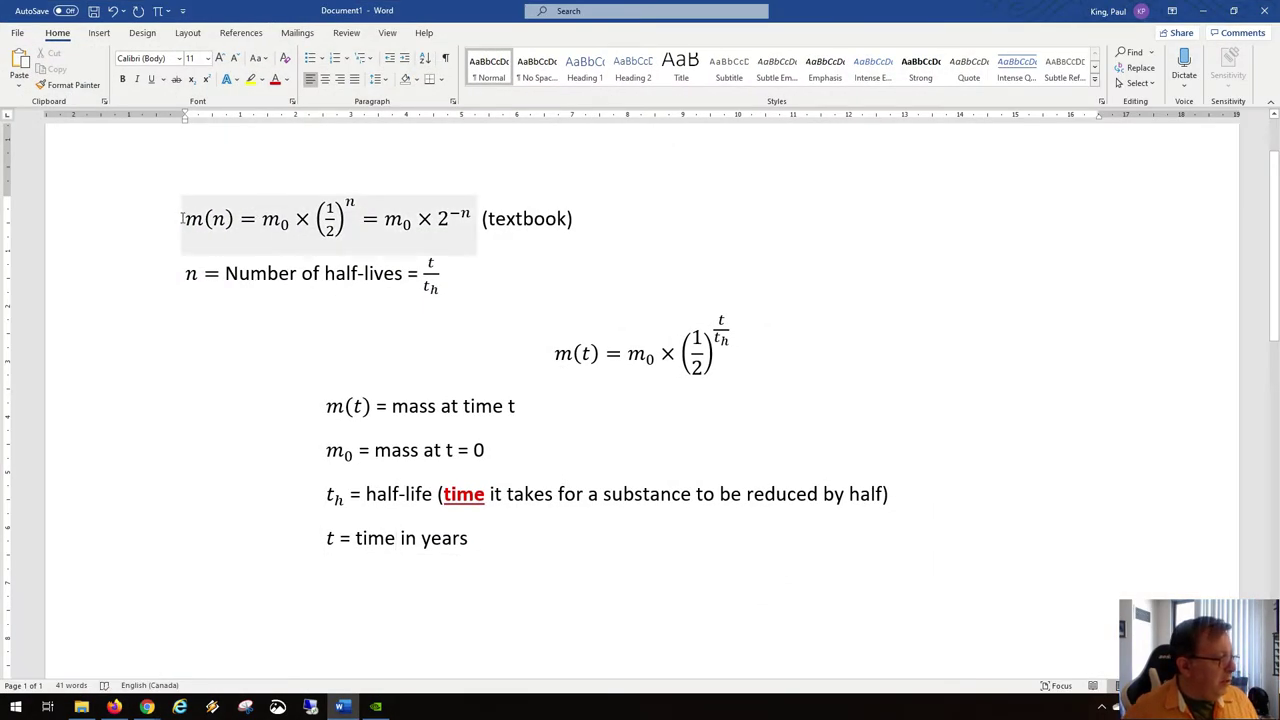
pyautogui.moveTo(186, 218); pyautogui.dragTo(341, 232)
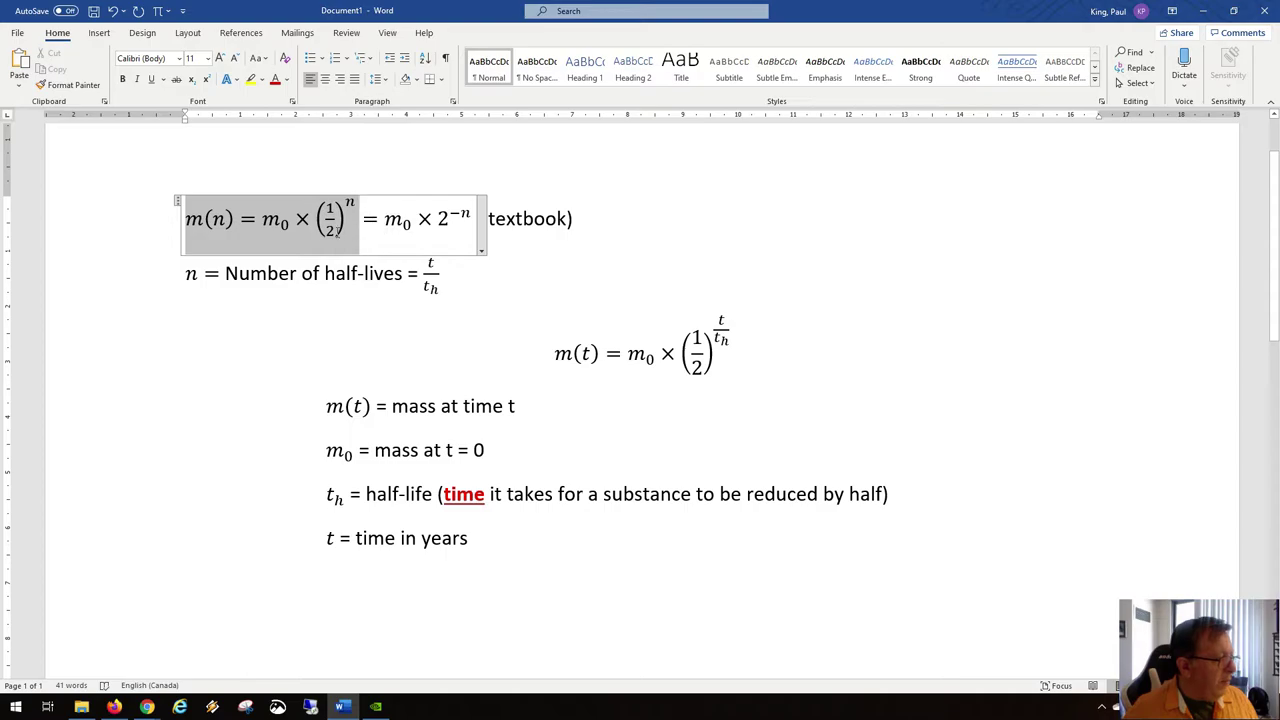
pyautogui.hotkey('alt', 'Tab')
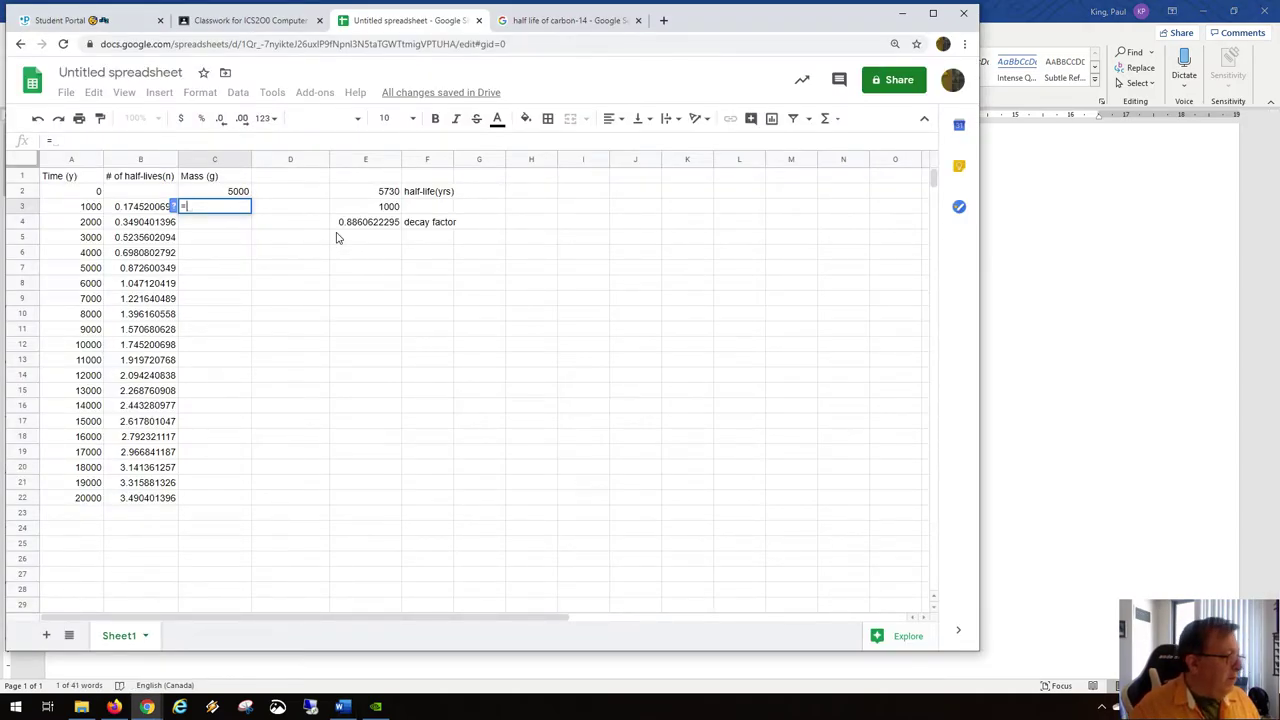
pyautogui.click(238, 193)
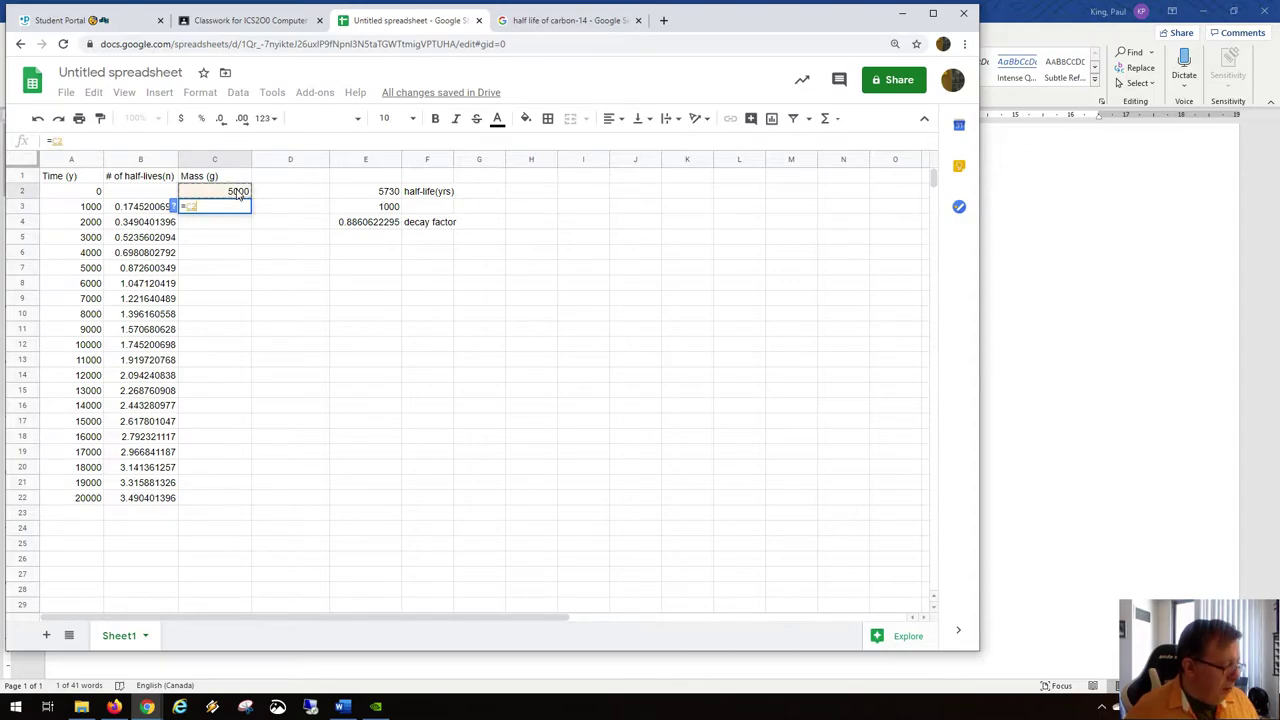
pyautogui.press('F4')
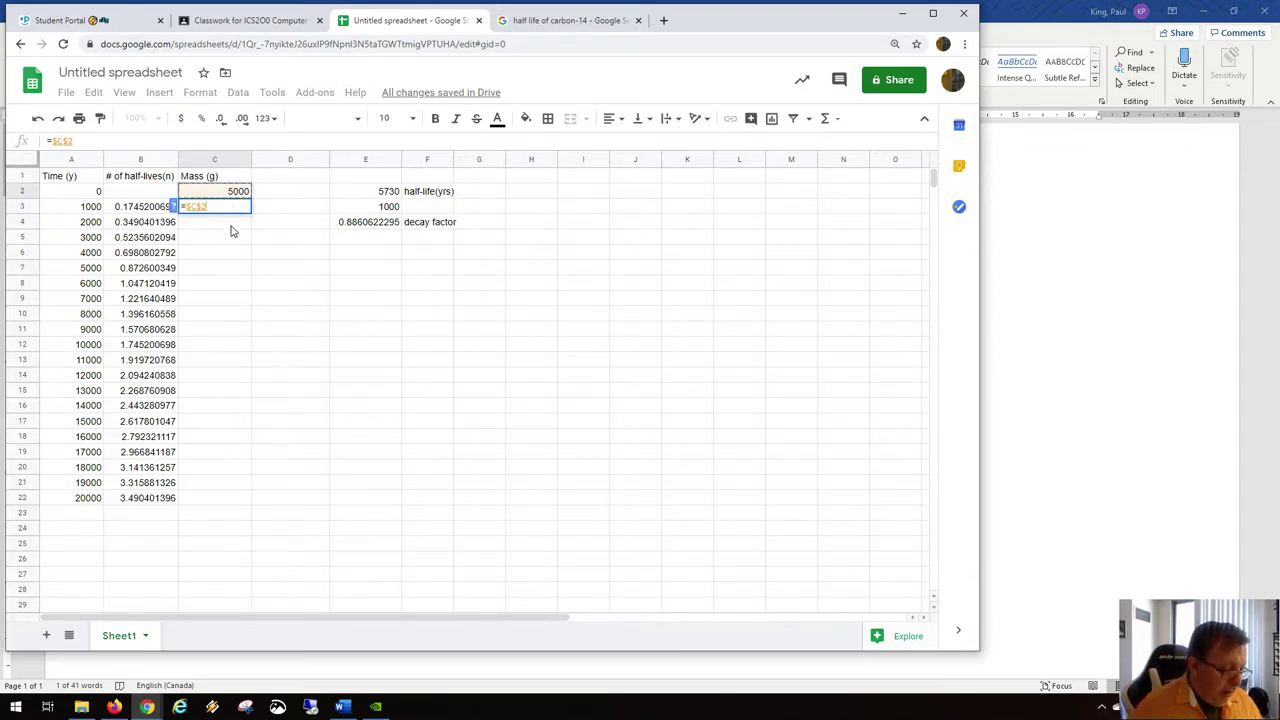
pyautogui.write('*')
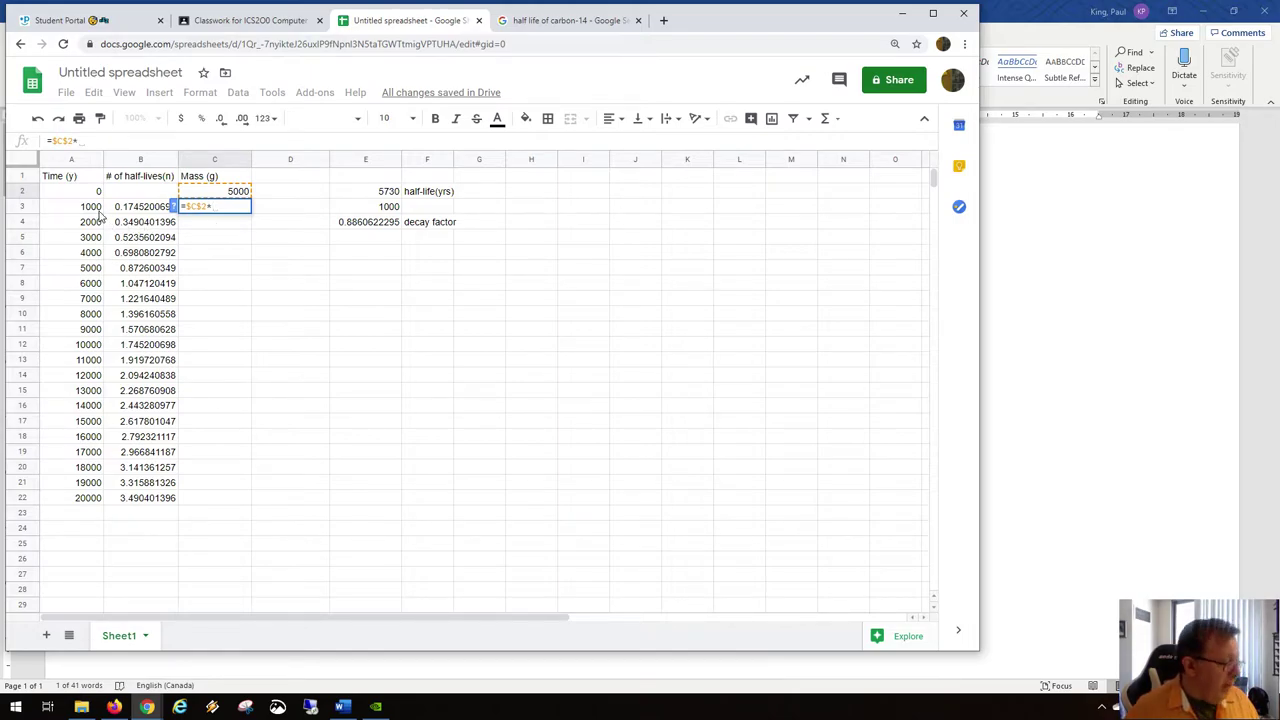
pyautogui.write('0.5')
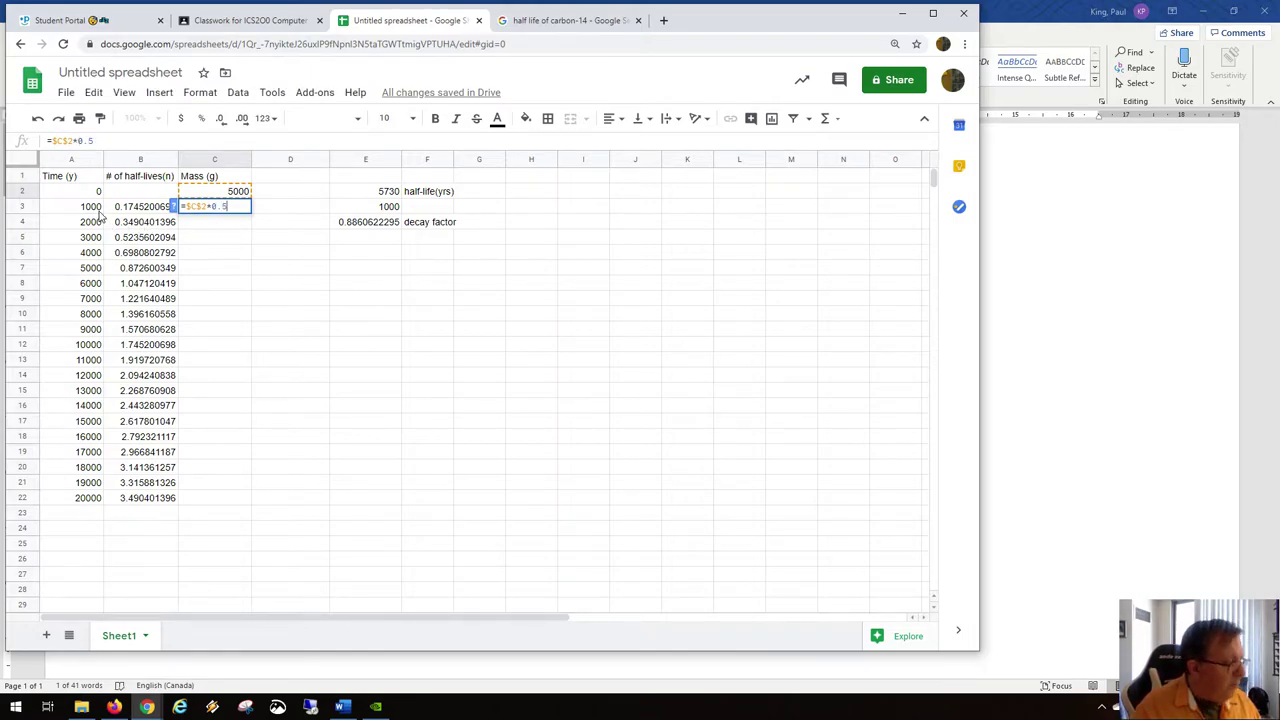
pyautogui.write('^')
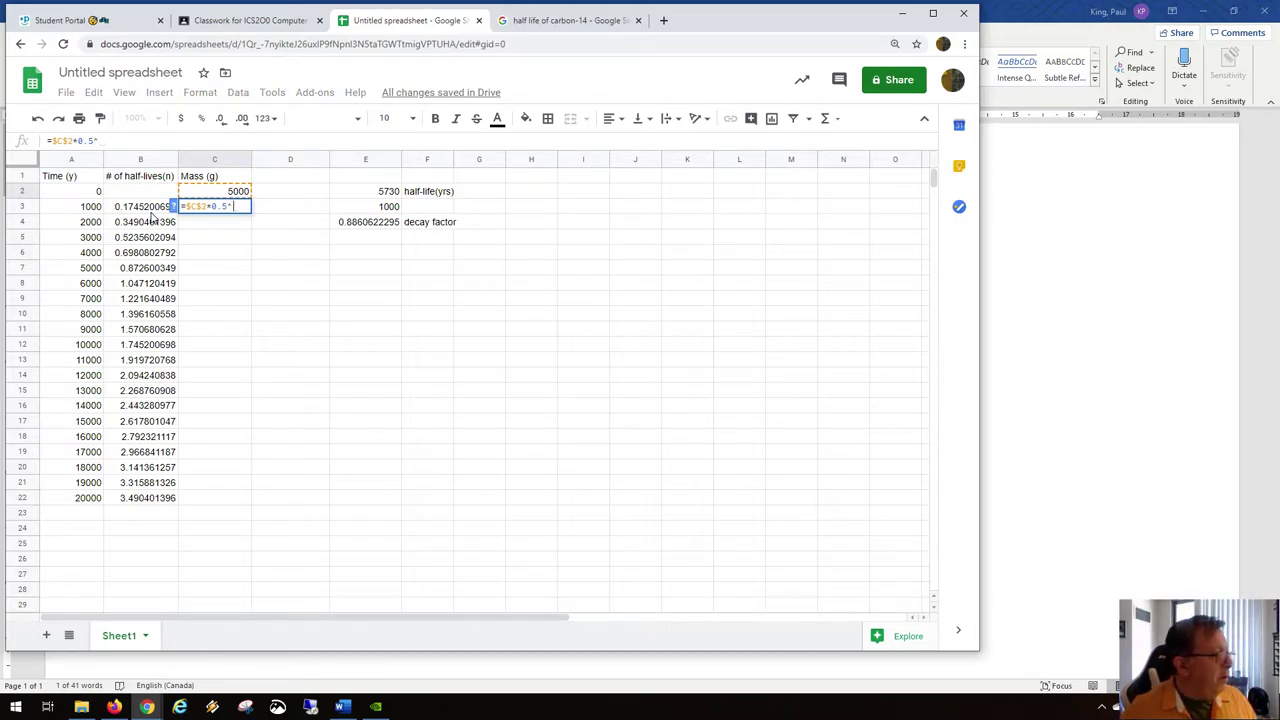
pyautogui.click(154, 207)
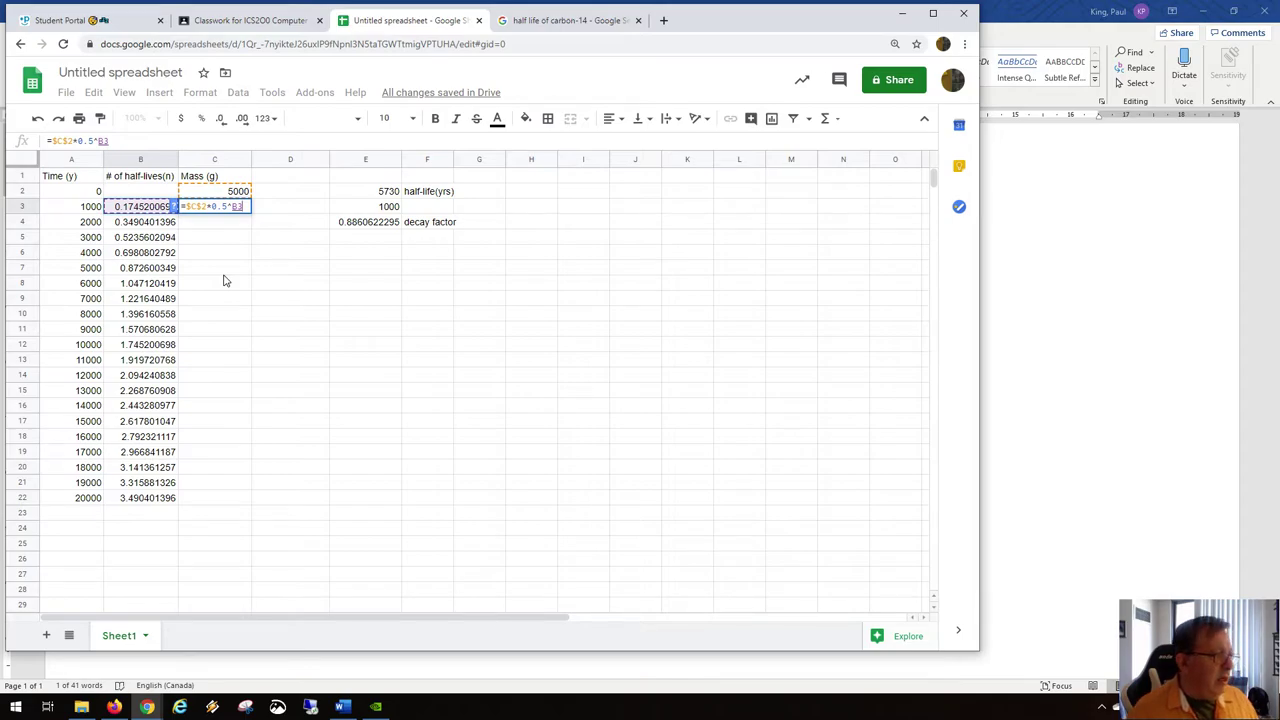
pyautogui.press('Return')
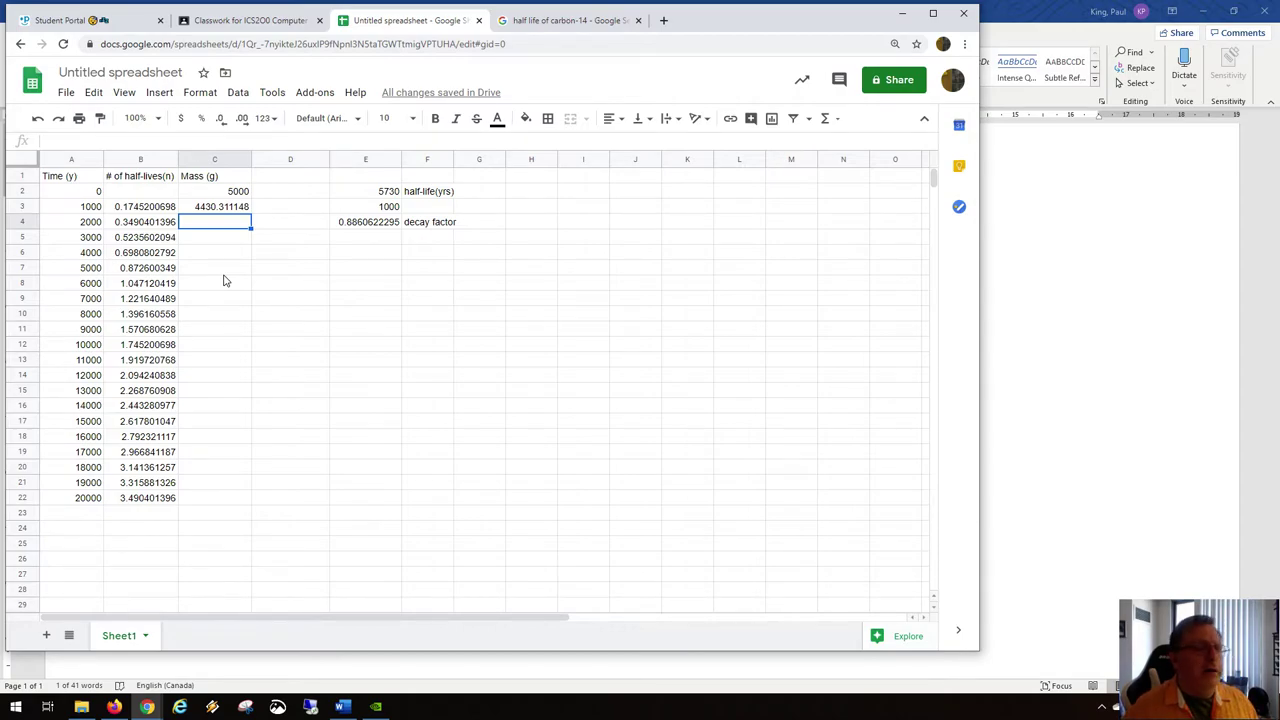
# Extend the mass formula from C3 to C4 and on down to C22, and check the formula in C22.
pyautogui.click(244, 208)
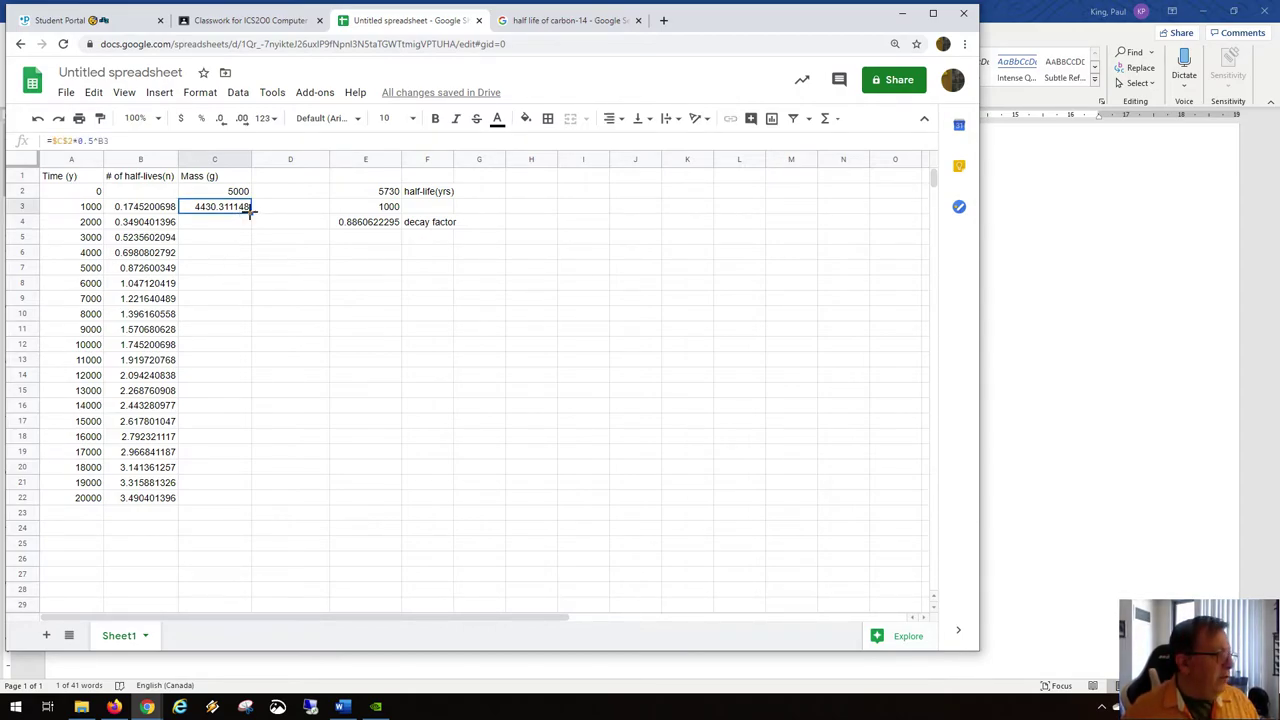
pyautogui.moveTo(250, 208); pyautogui.dragTo(251, 223)
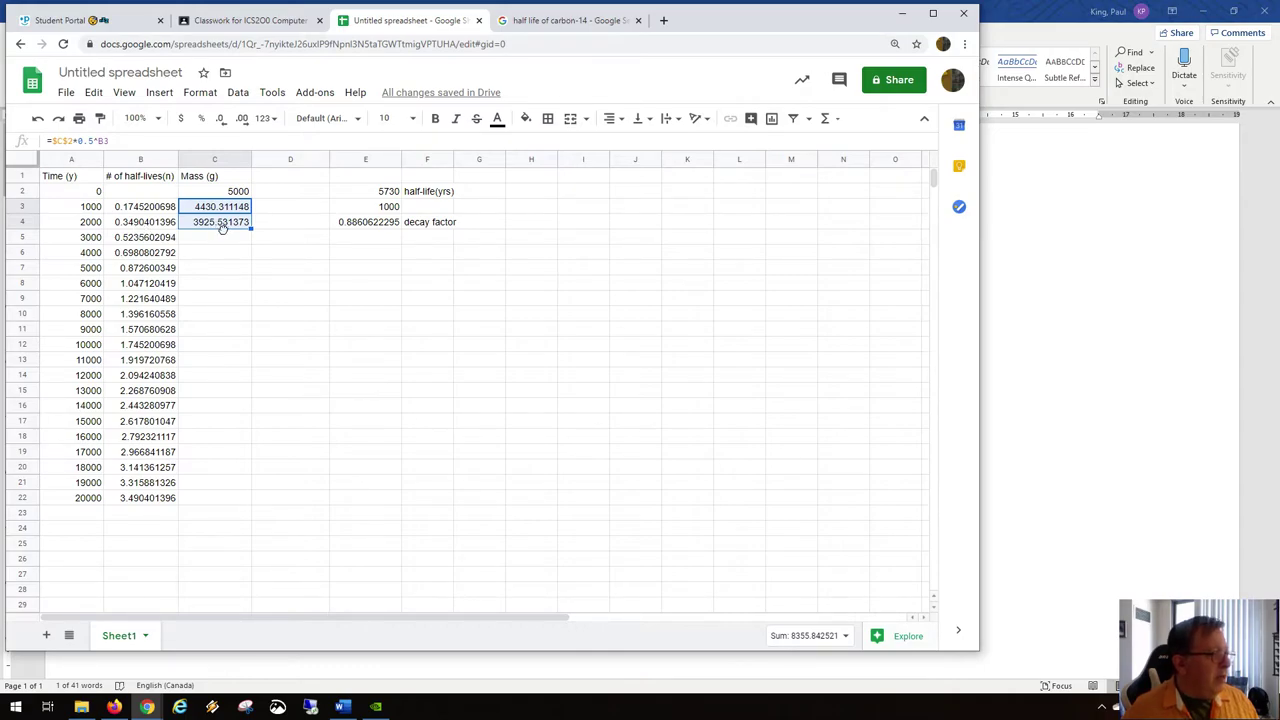
pyautogui.hotkey('ctrl', 'c')
pyautogui.click(231, 244)
pyautogui.click(236, 227)
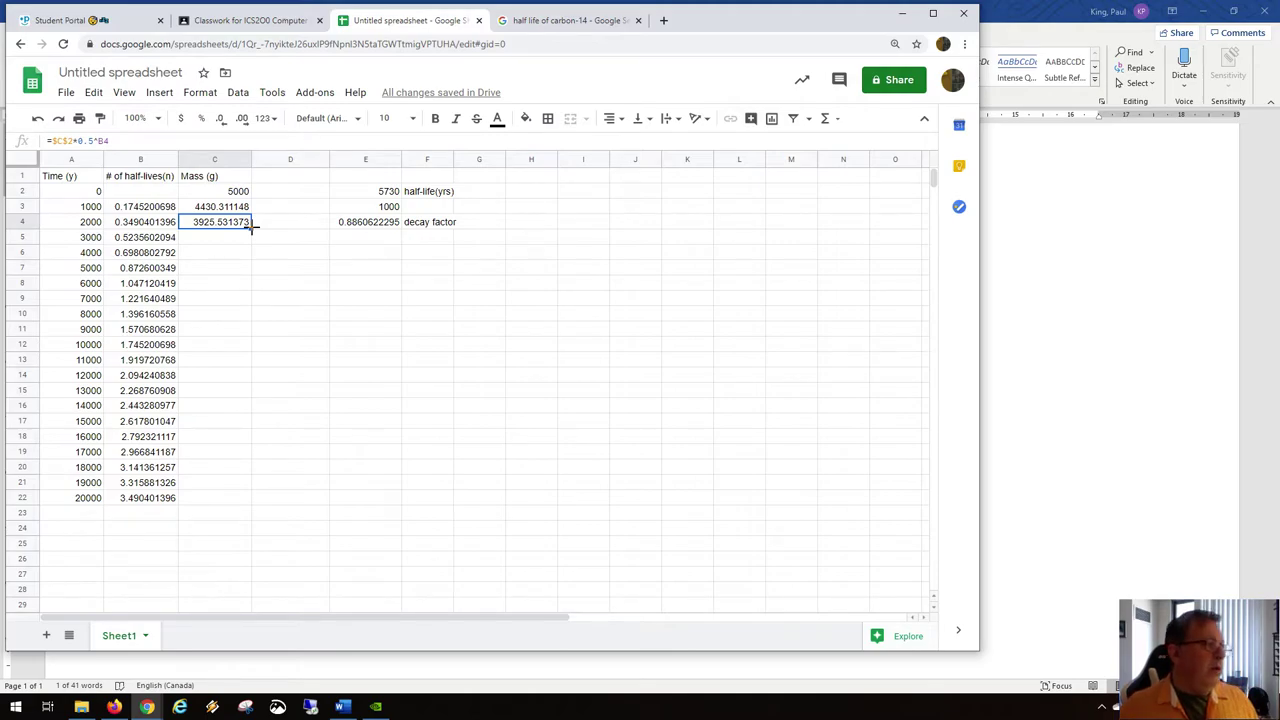
pyautogui.moveTo(253, 226); pyautogui.dragTo(240, 497)
pyautogui.click(228, 502)
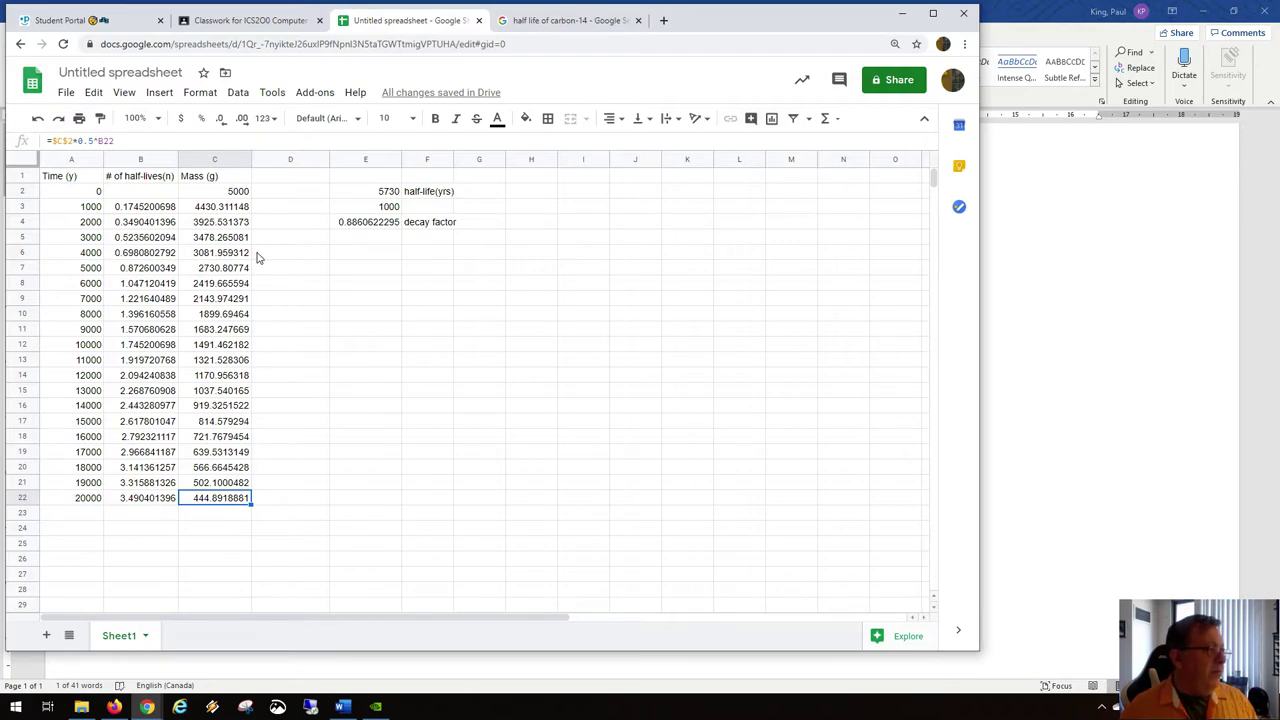
# Test the table with a half-life of 1000 years in E2, and restore the half-life to 5730.
pyautogui.click(382, 196)
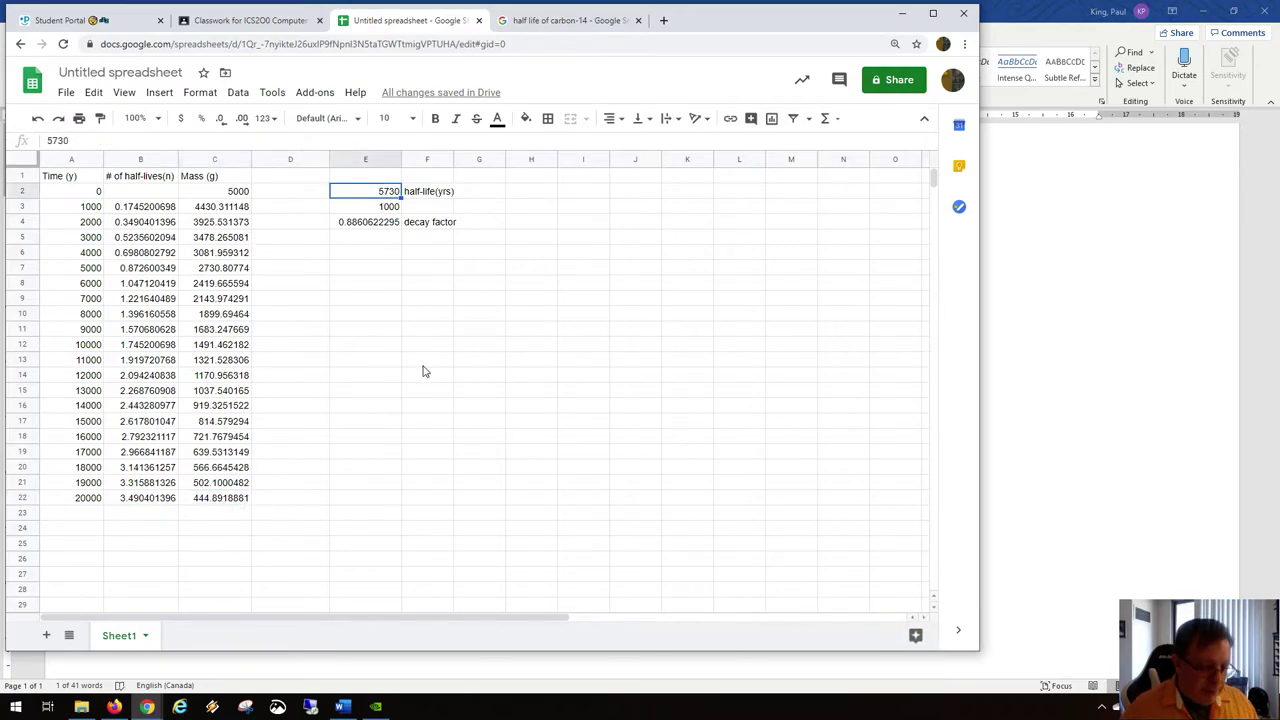
pyautogui.write('1000')
pyautogui.press('Return')
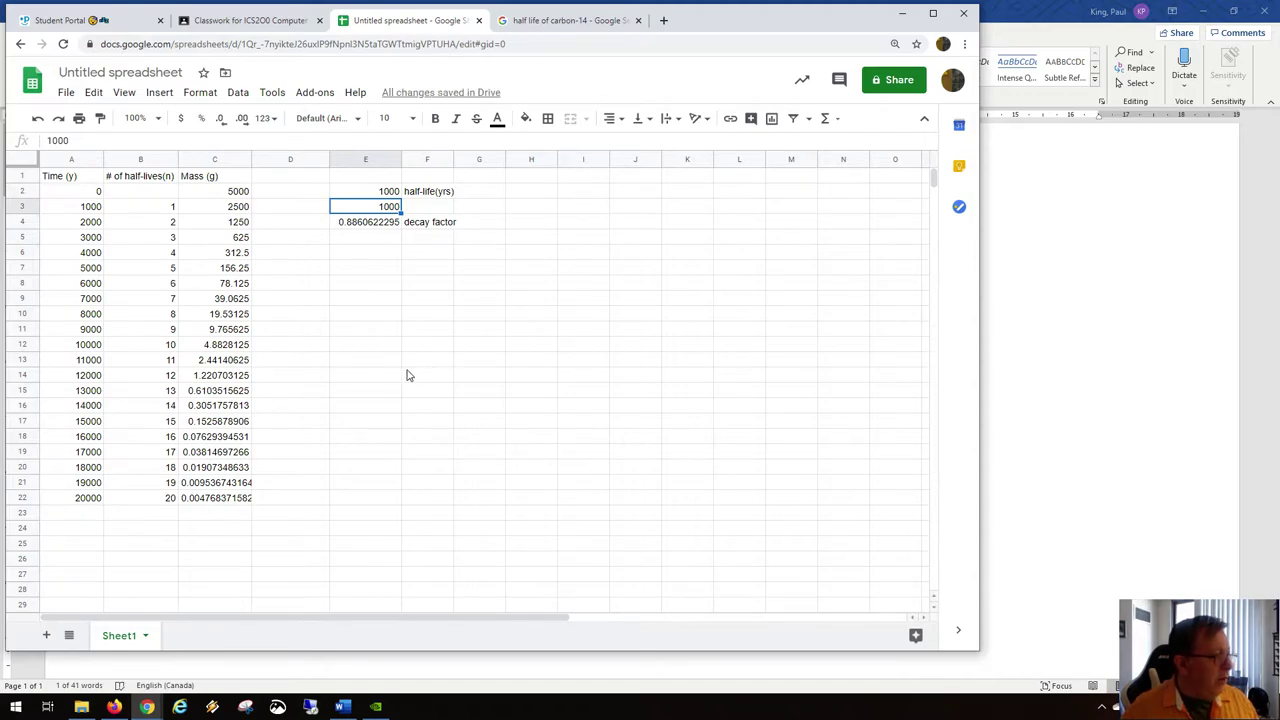
pyautogui.click(383, 192)
pyautogui.write('5730')
pyautogui.press('Return')
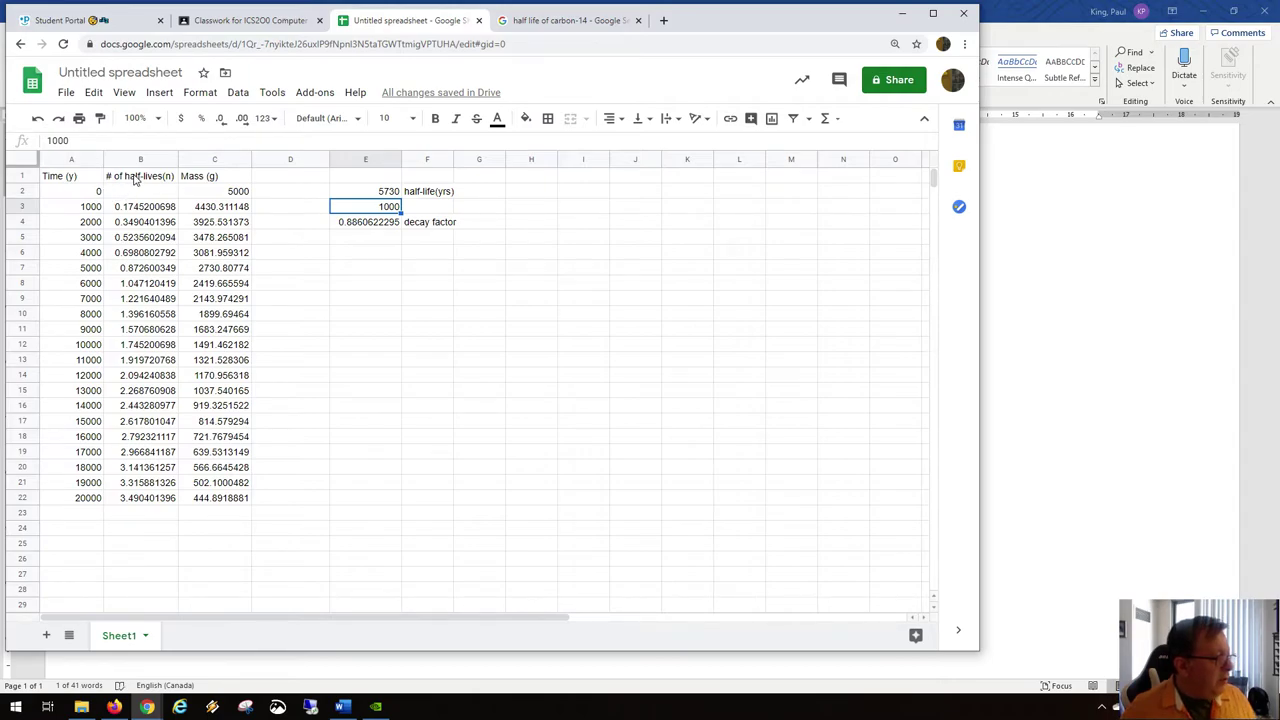
# Insert a chart of mass against time from the ranges A1:A22 and C1:C22.
pyautogui.moveTo(86, 178); pyautogui.dragTo(64, 500)
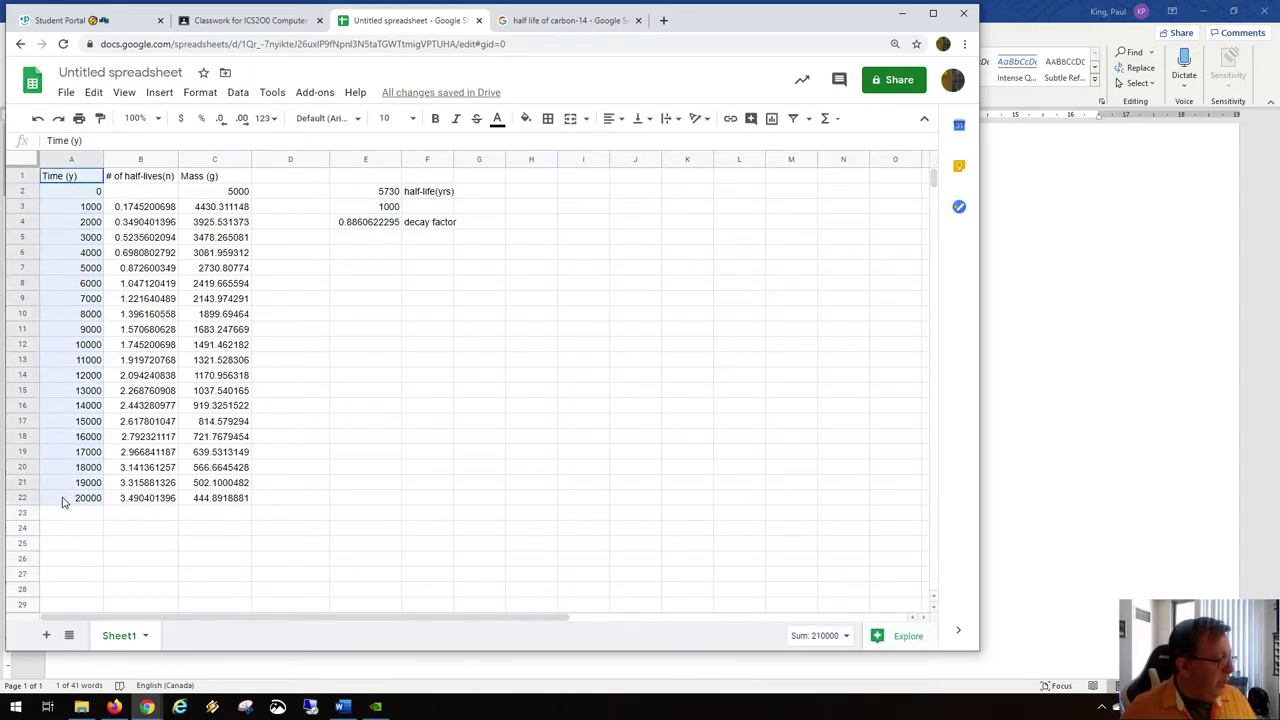
pyautogui.keyDown('ctrl'); pyautogui.click(207, 178); pyautogui.keyUp('ctrl')
pyautogui.moveTo(207, 178); pyautogui.dragTo(206, 500)
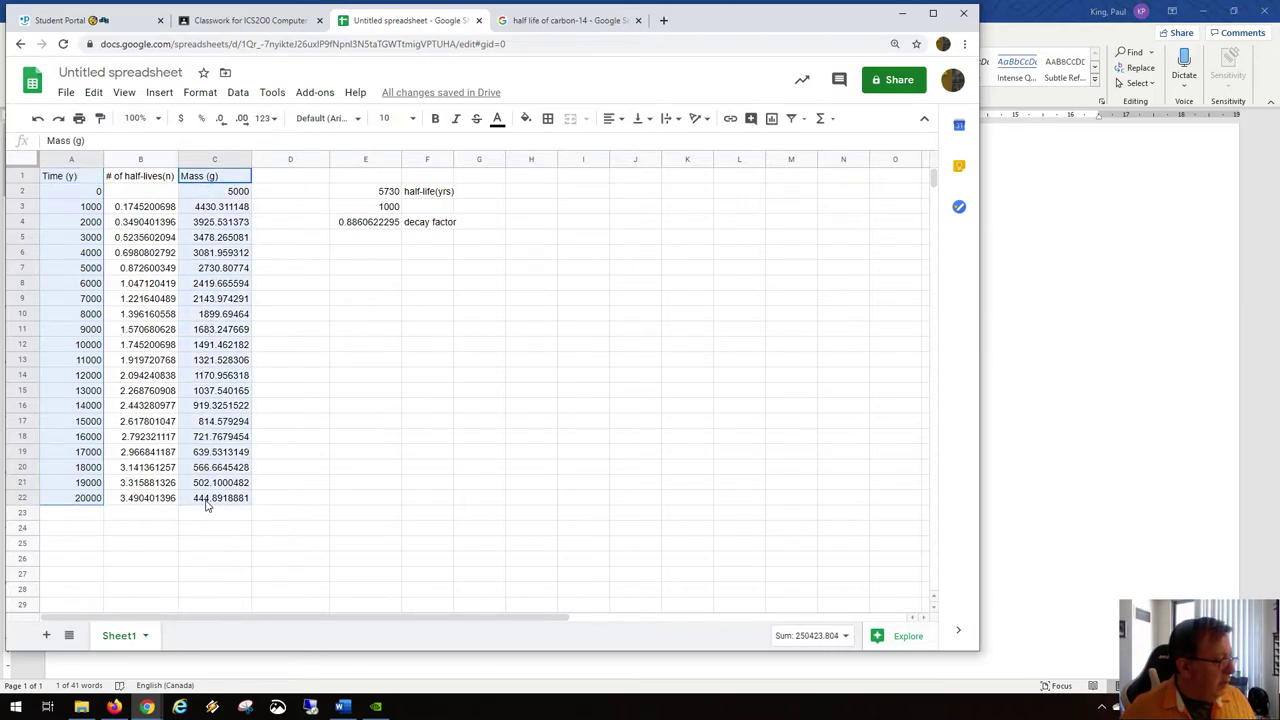
pyautogui.click(159, 92)
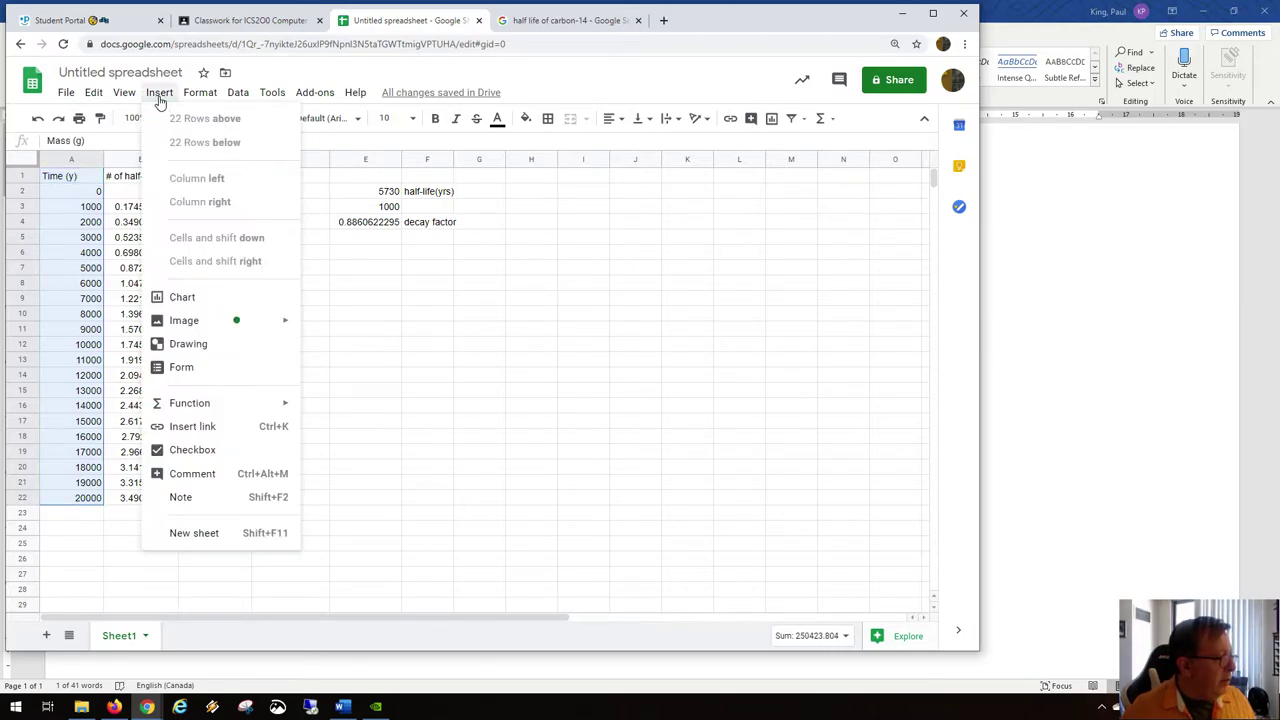
pyautogui.click(200, 298)
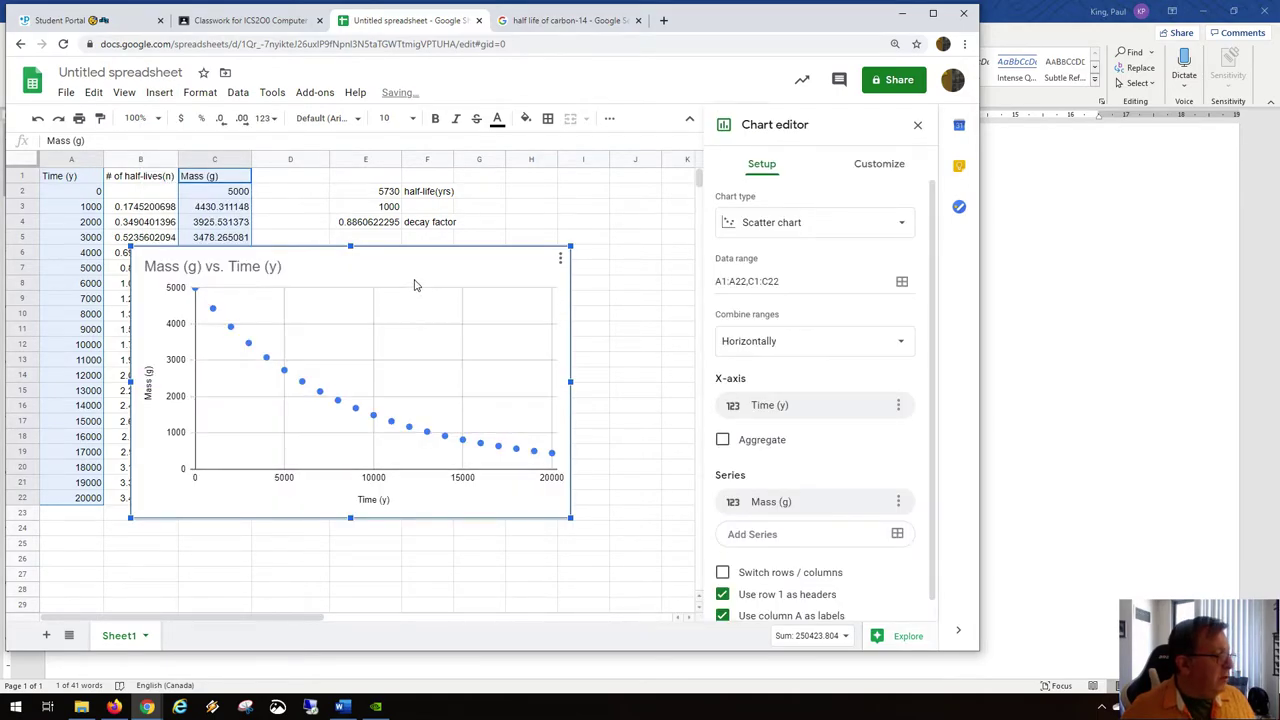
# Move the Mass (g) vs. Time (y) chart clear of the data columns, below the decay factor, and close the chart editor.
pyautogui.moveTo(506, 286); pyautogui.dragTo(617, 273)
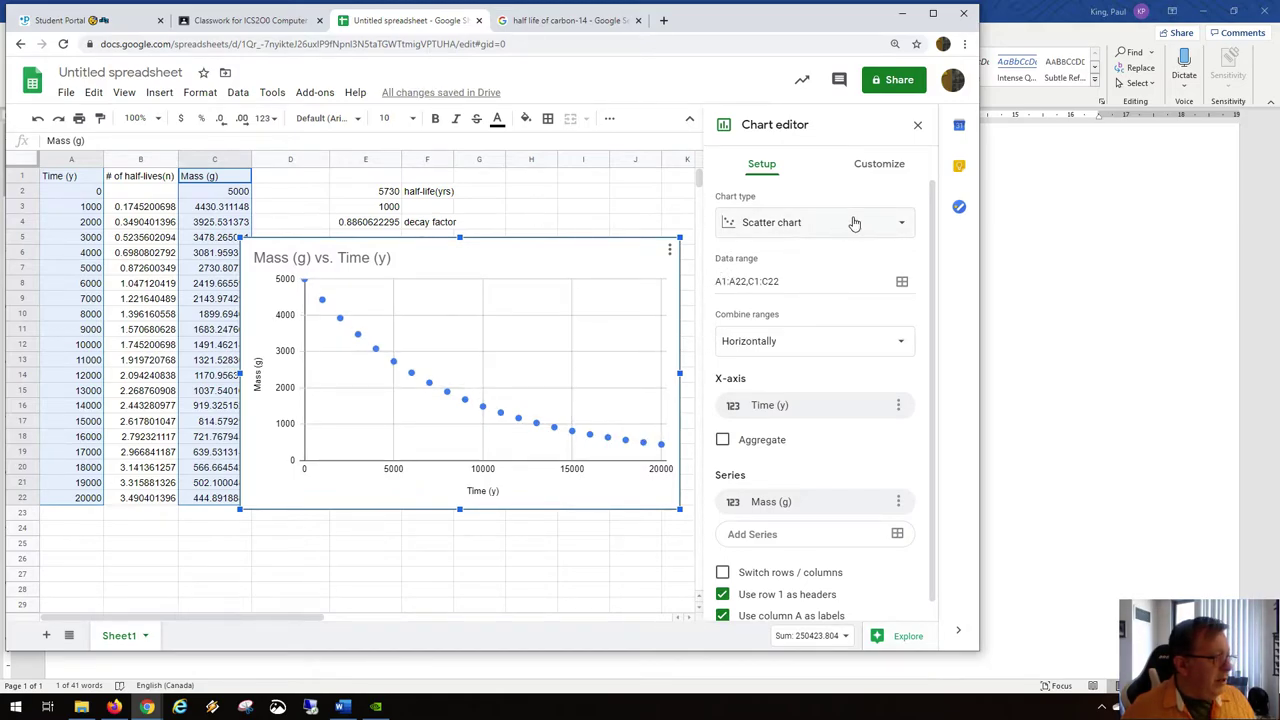
pyautogui.click(917, 125)
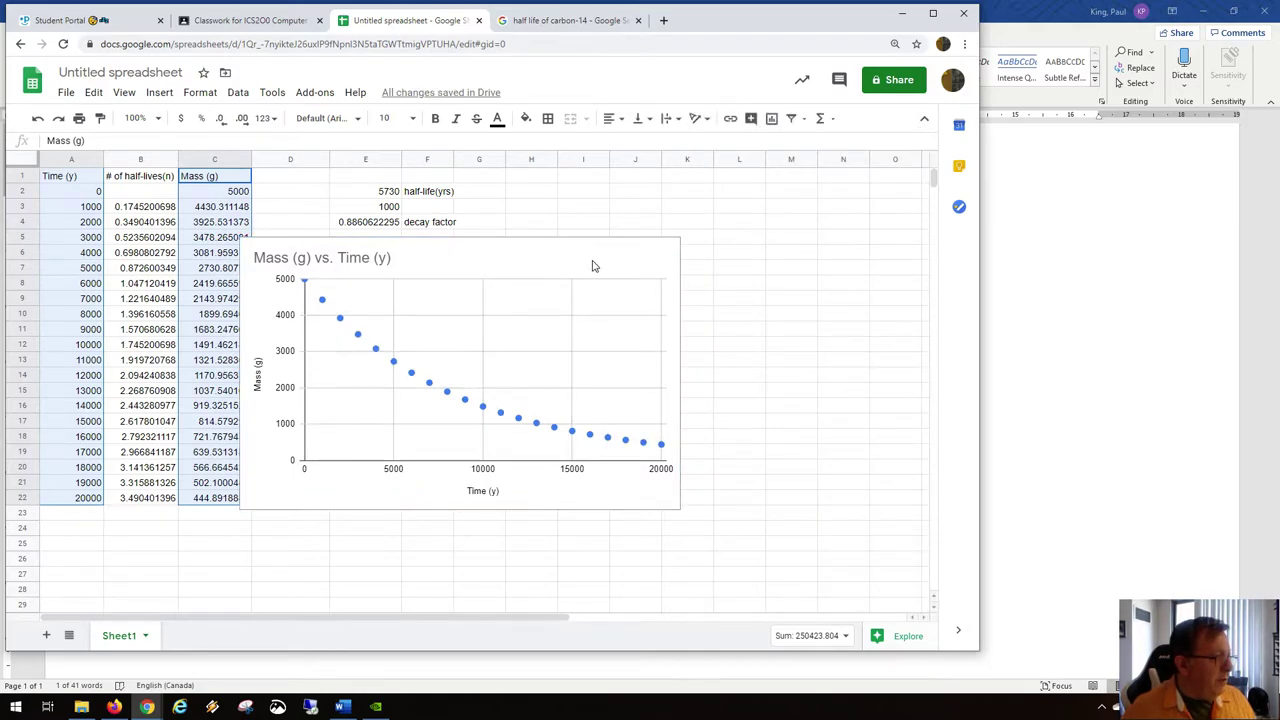
pyautogui.click(551, 257)
pyautogui.moveTo(557, 249); pyautogui.dragTo(694, 277)
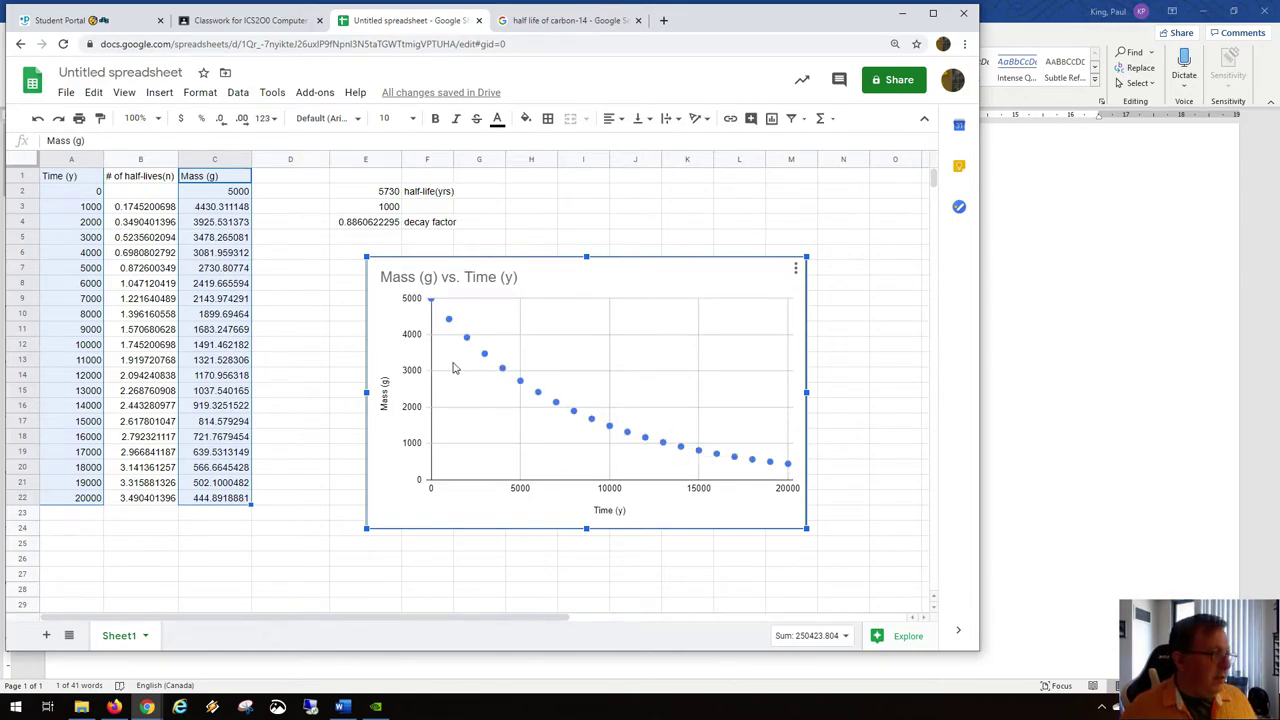
# Test the table and chart with a starting mass of 1000 g in C2, and restore the mass to 5000.
pyautogui.click(246, 196)
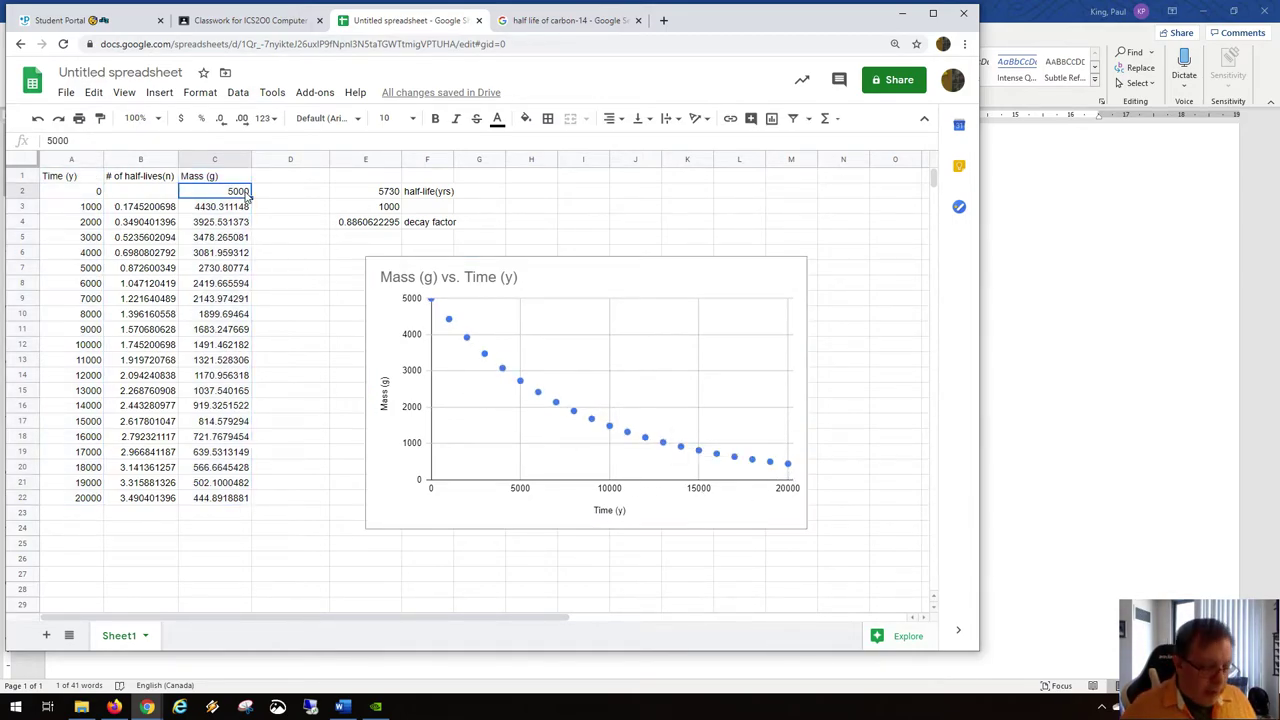
pyautogui.write('1000')
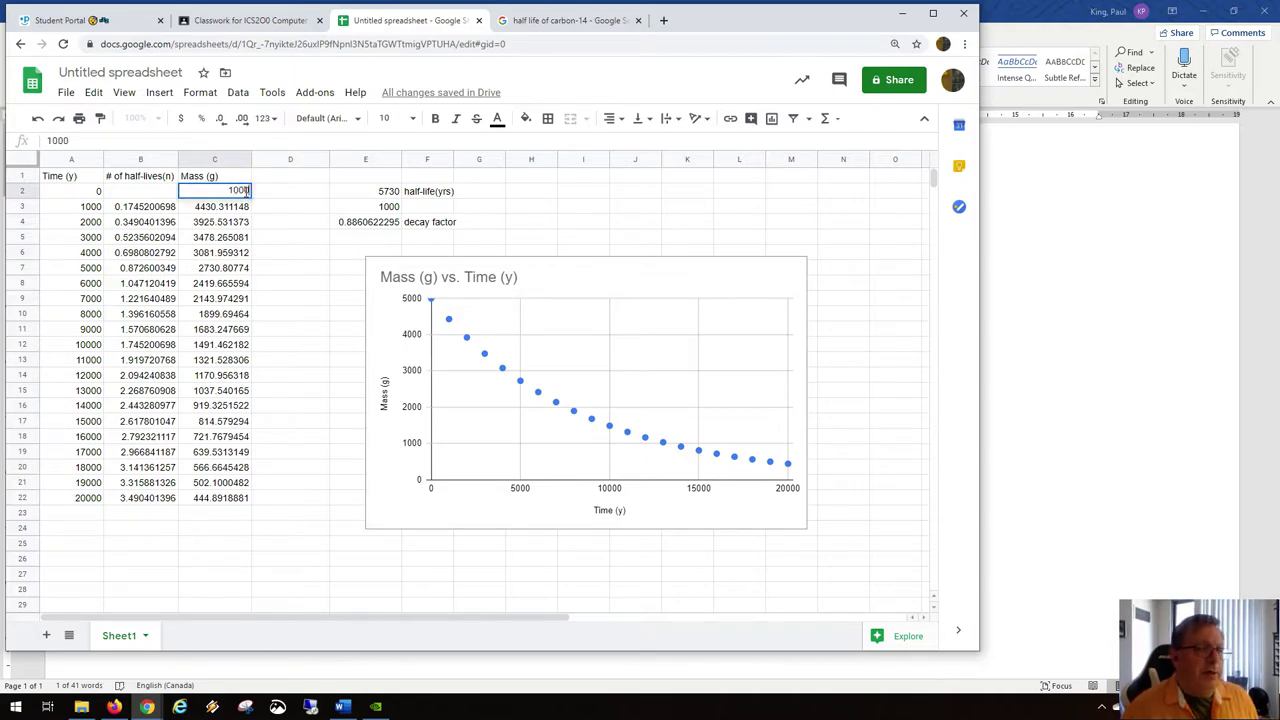
pyautogui.press('Return')
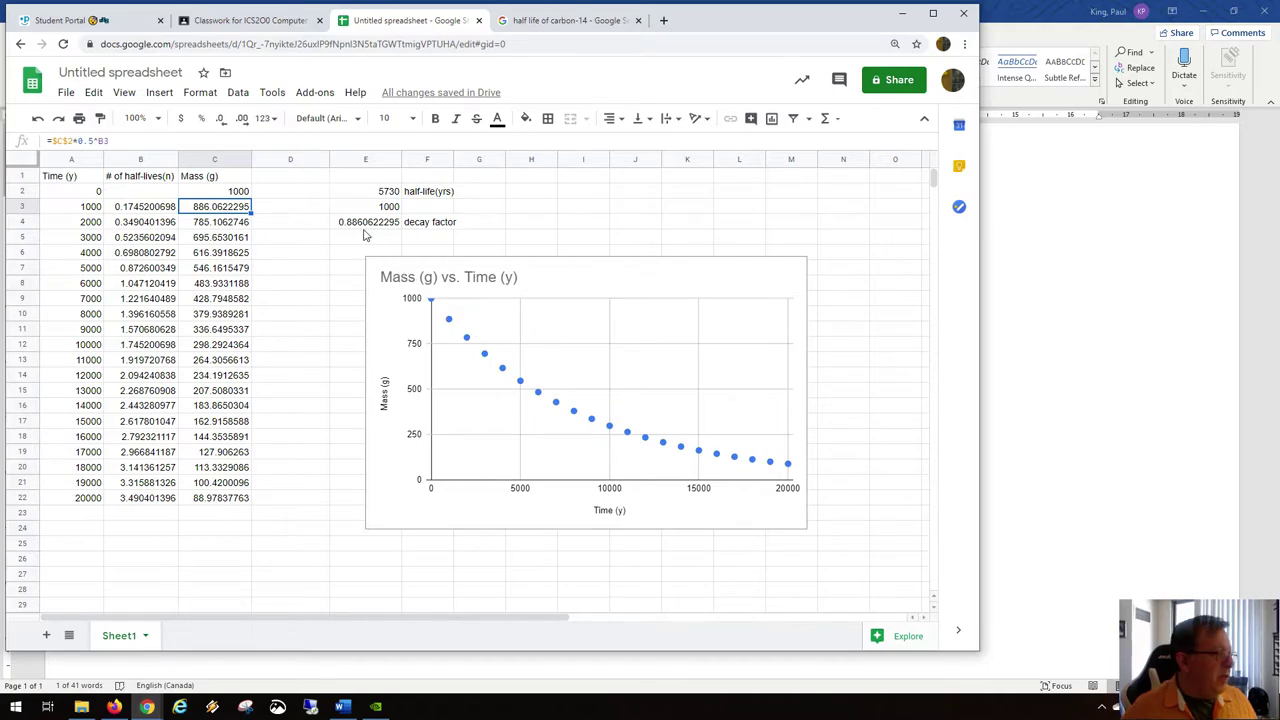
pyautogui.click(240, 193)
pyautogui.write('5000')
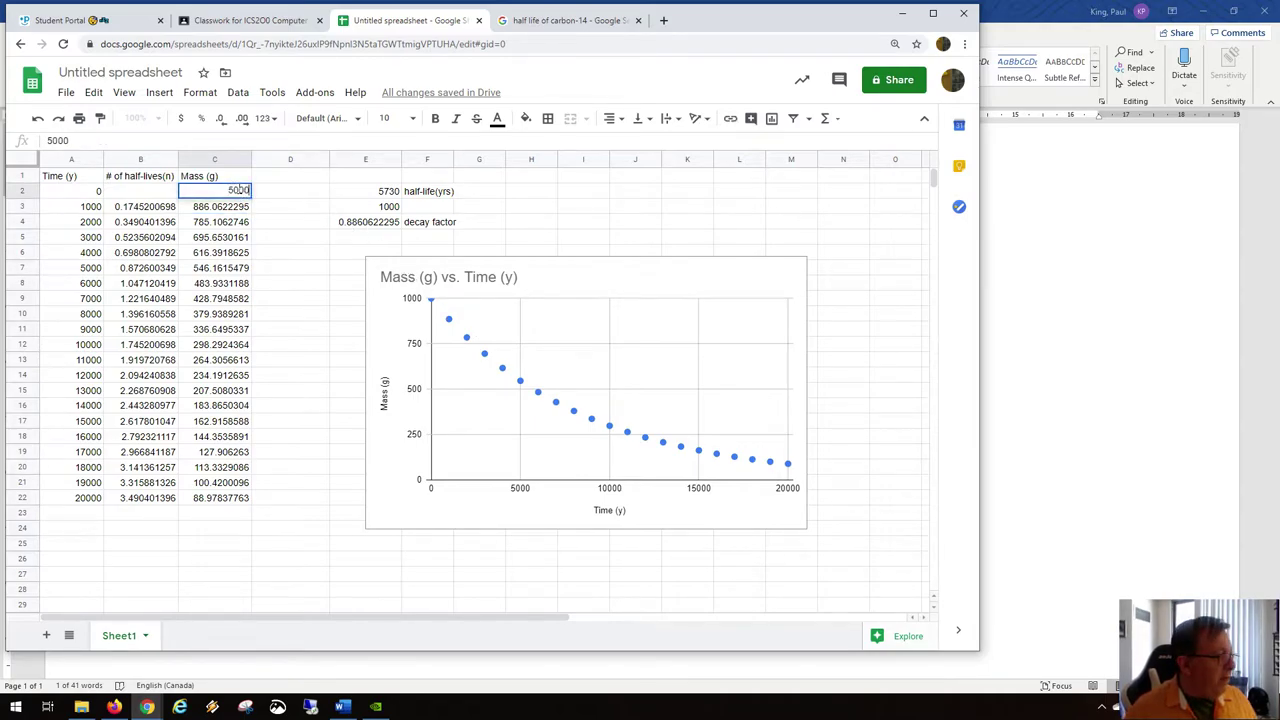
pyautogui.press('Return')
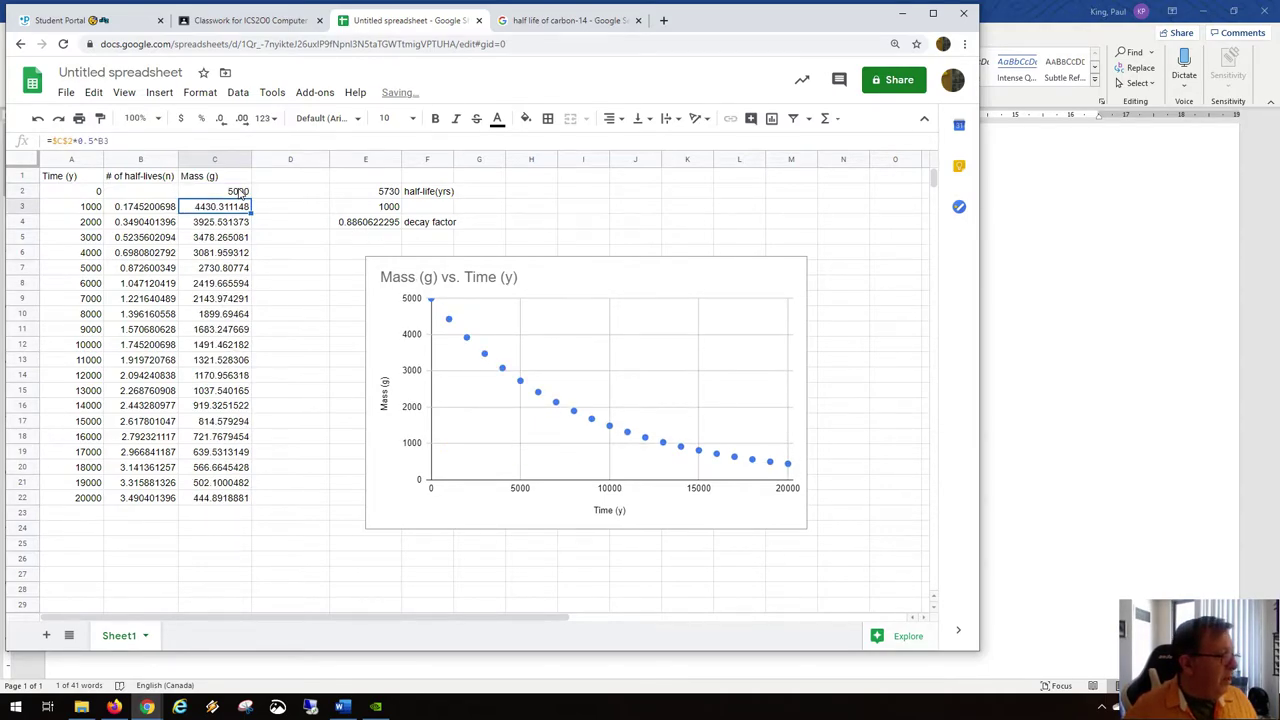
# Try a half-life of 1000 years in E2 to compare the chart's curve, and set it back to 5730.
pyautogui.click(390, 191)
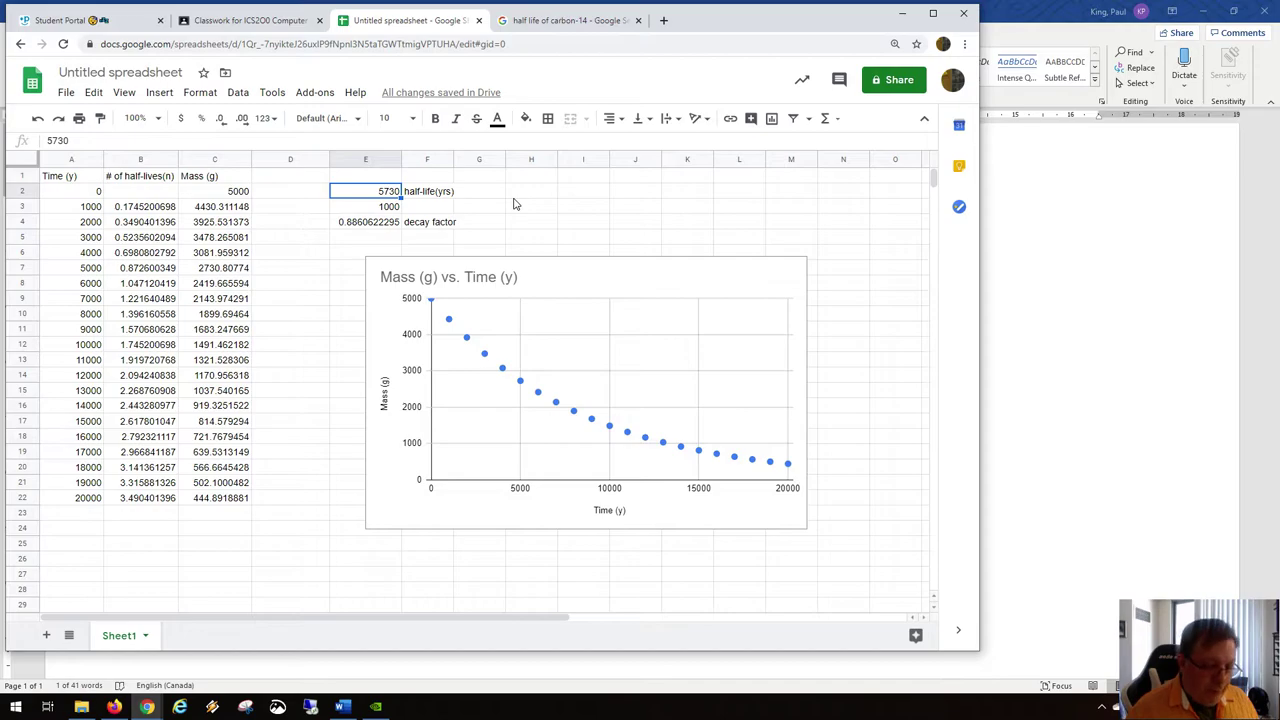
pyautogui.write('1000')
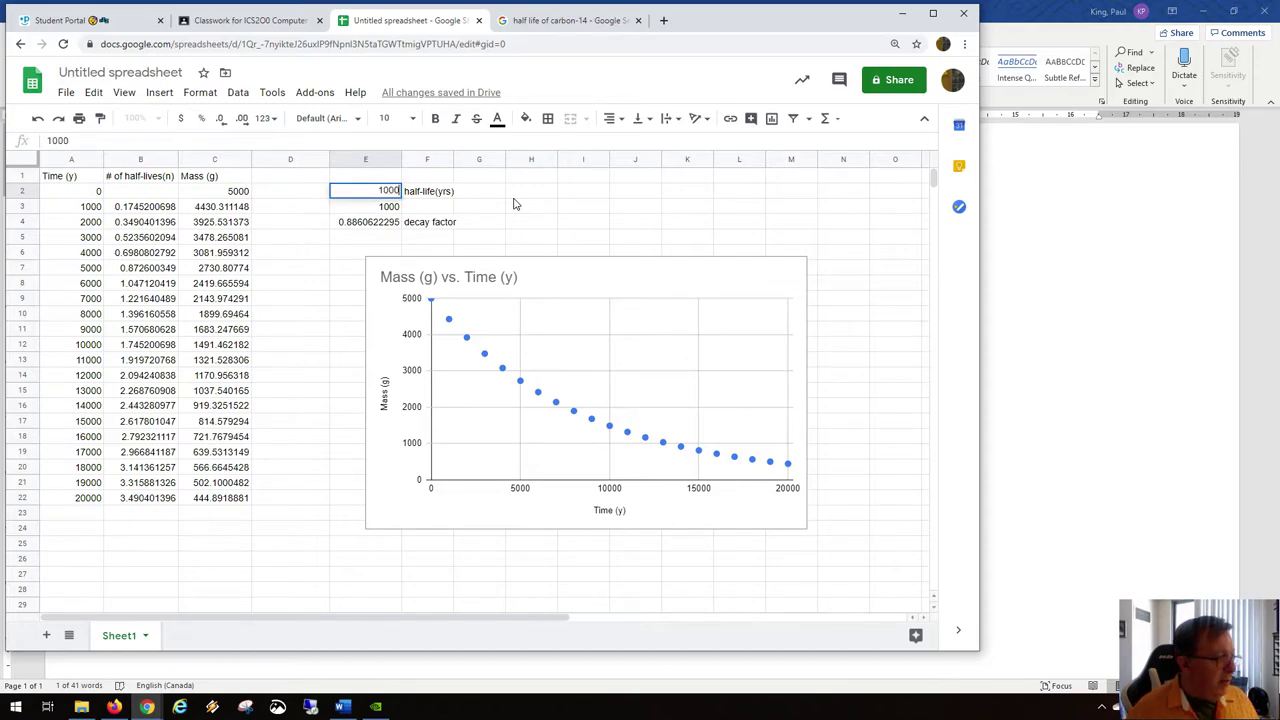
pyautogui.press('Return')
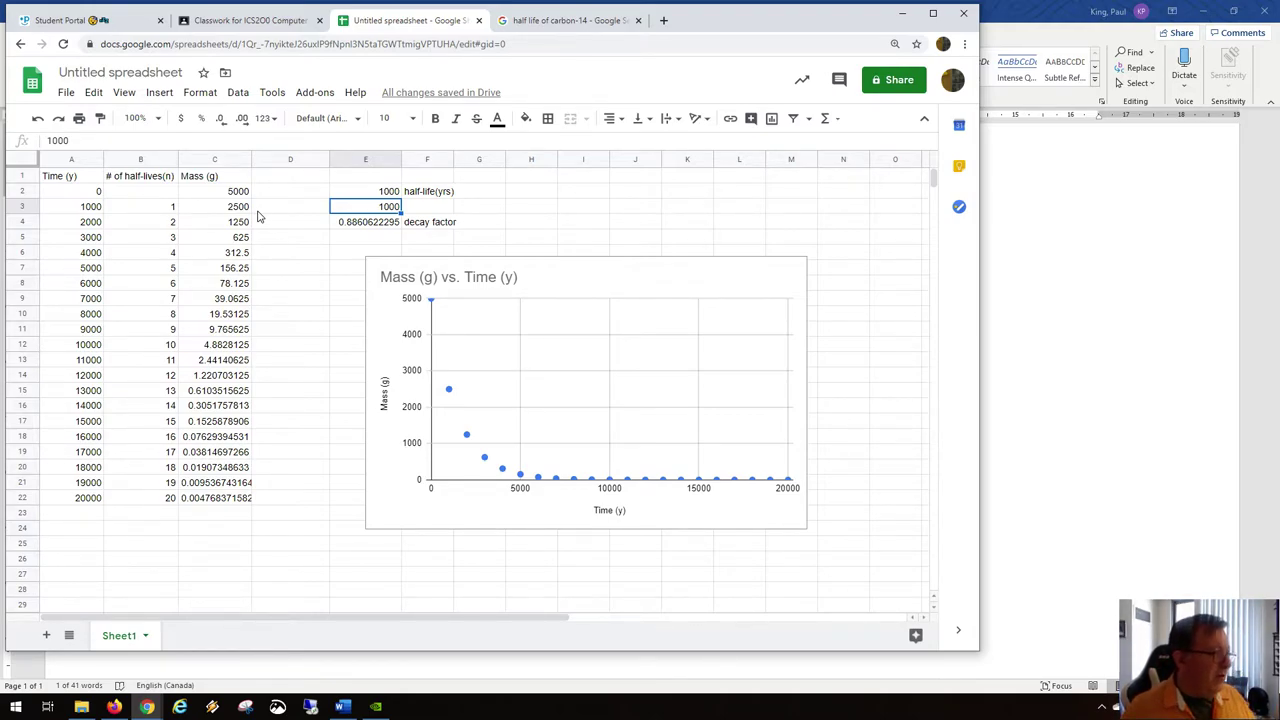
pyautogui.click(353, 196)
pyautogui.write('5')
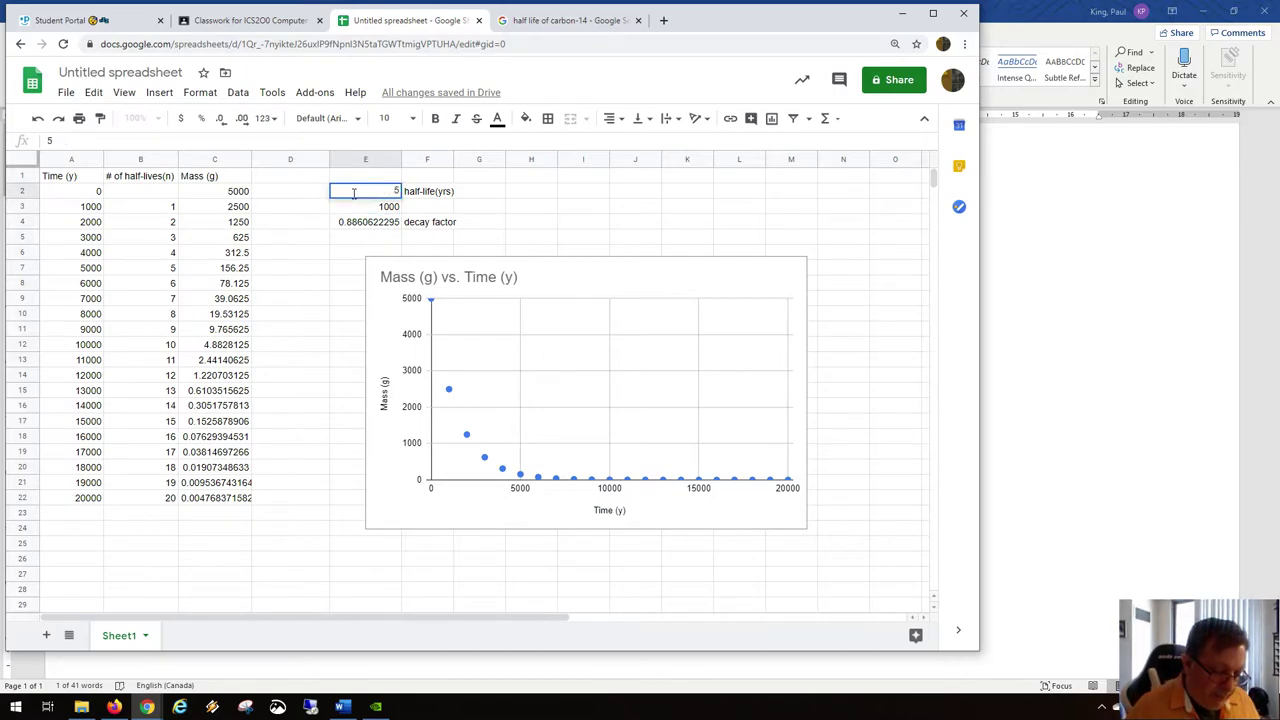
pyautogui.write('730')
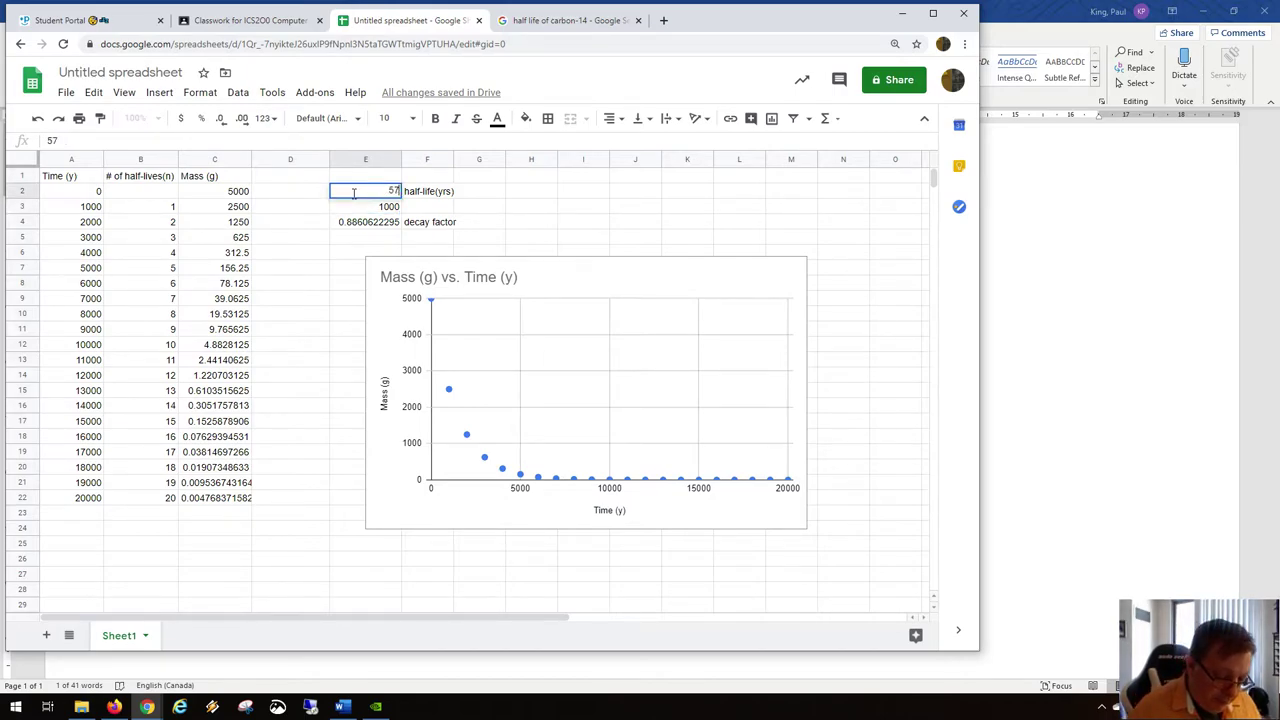
pyautogui.press('Return')
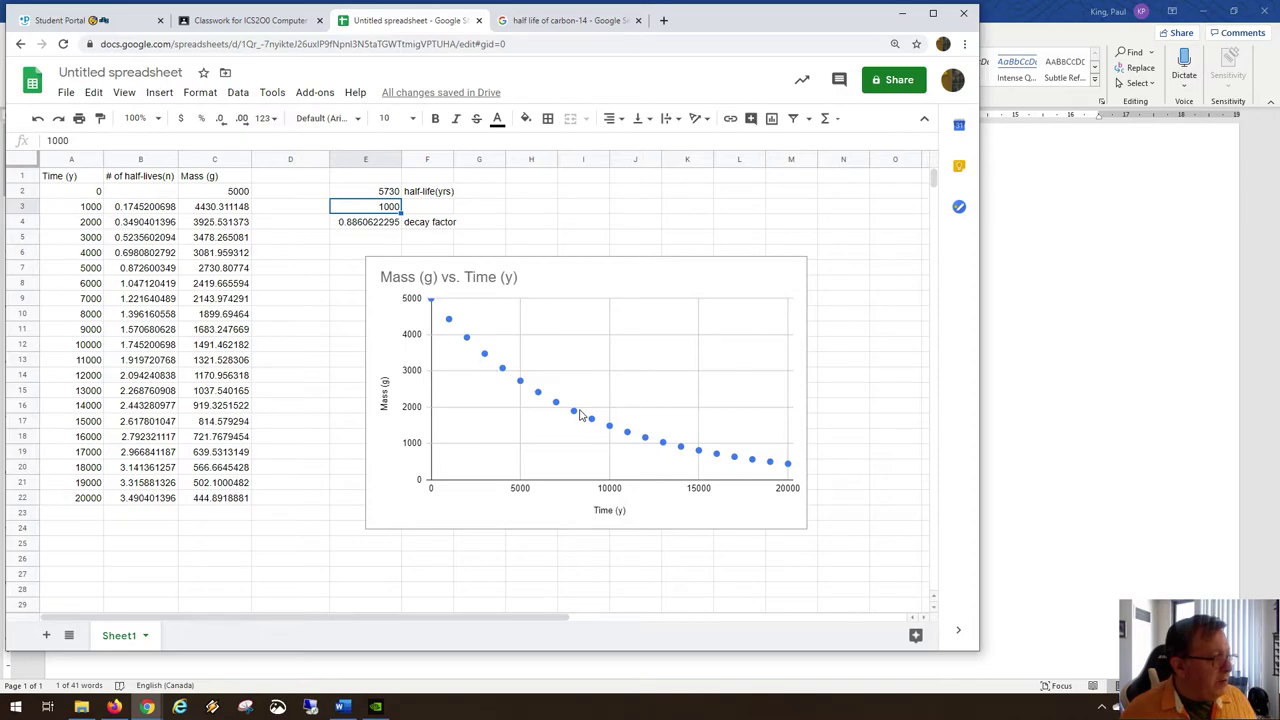
# Switch to the Word document and insert a blank equation on a new line below "t = time in years".
pyautogui.click(1019, 397)
pyautogui.click(808, 530)
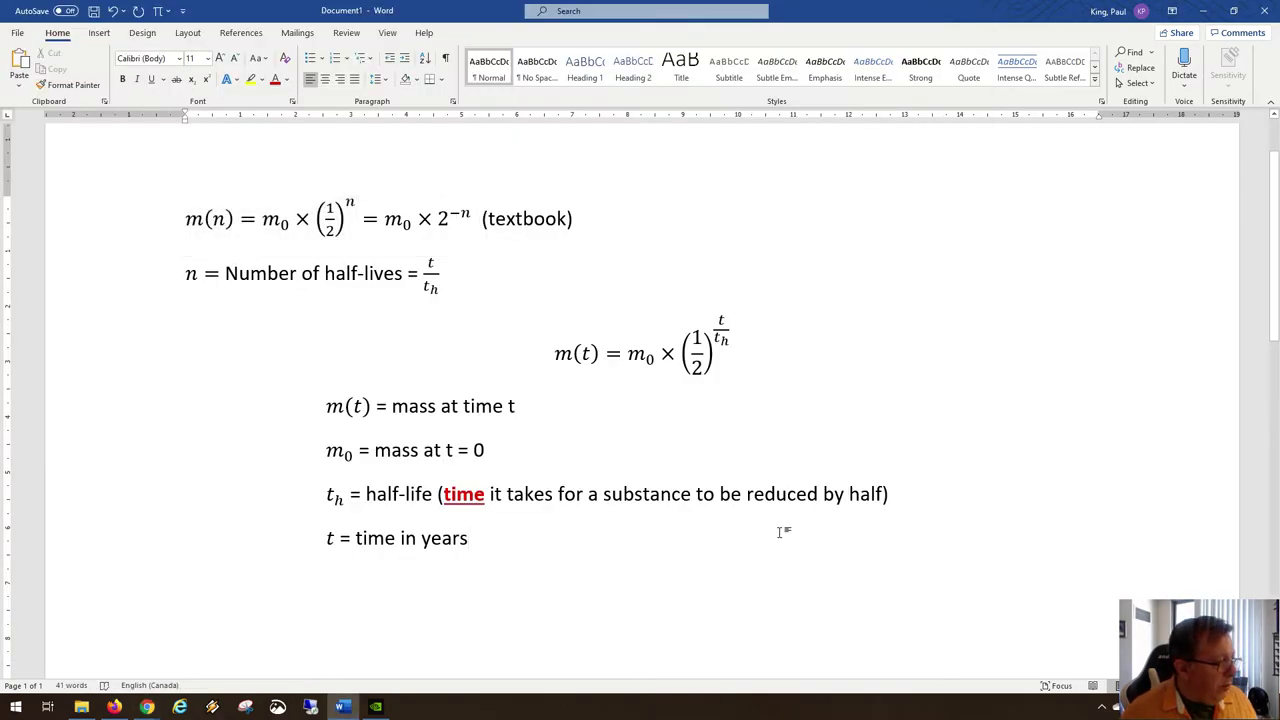
pyautogui.press('Return')
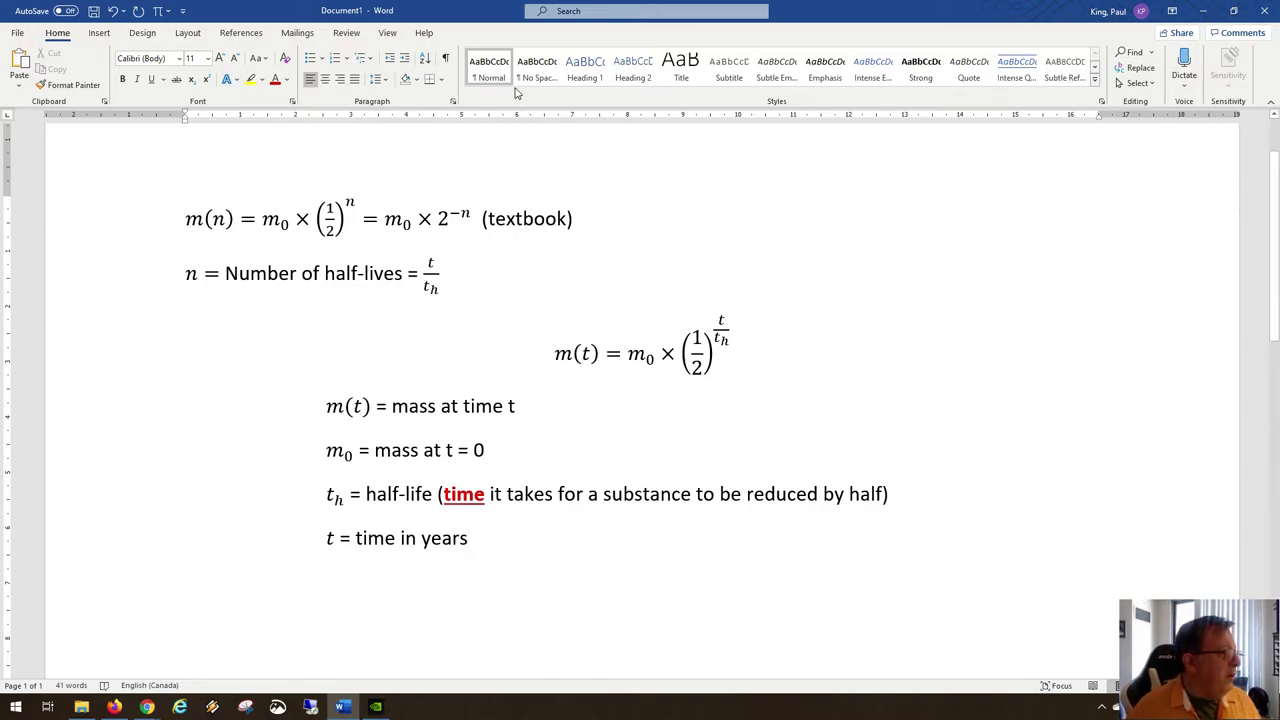
pyautogui.click(158, 11)
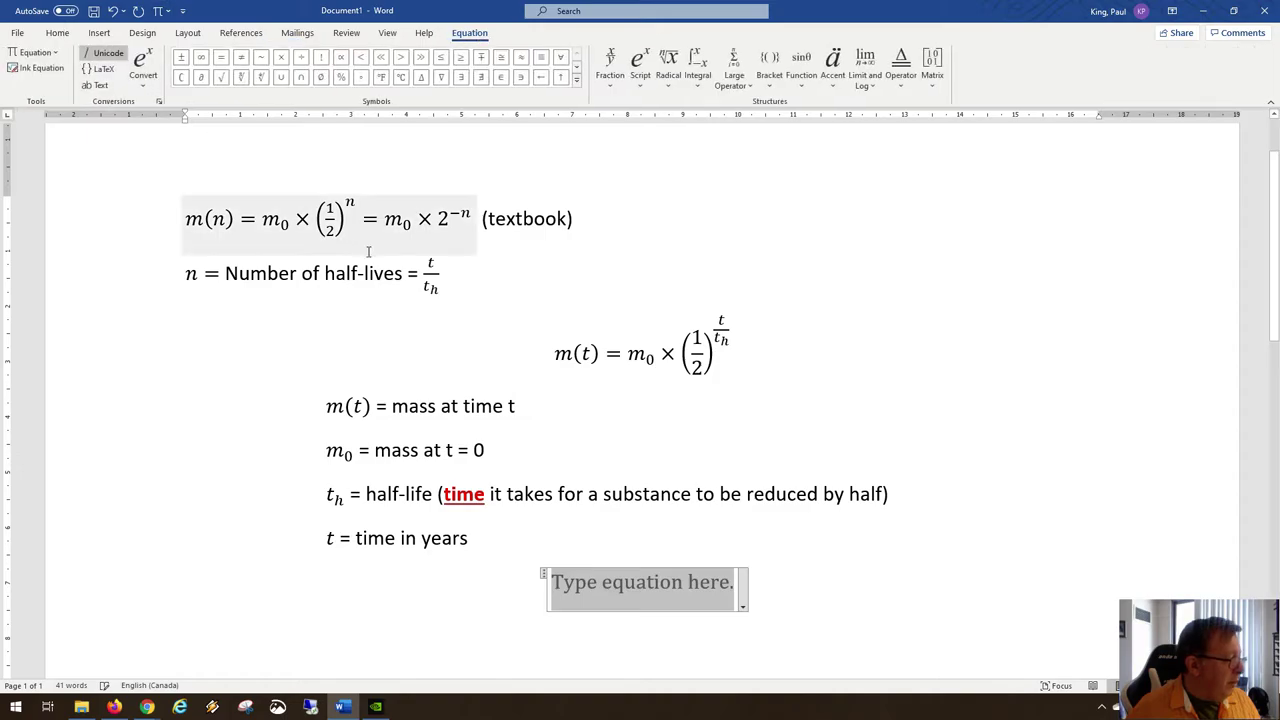
pyautogui.write('m(n)')
pyautogui.press('BackSpace')
pyautogui.press('BackSpace')
pyautogui.press('BackSpace')
pyautogui.press('BackSpace')
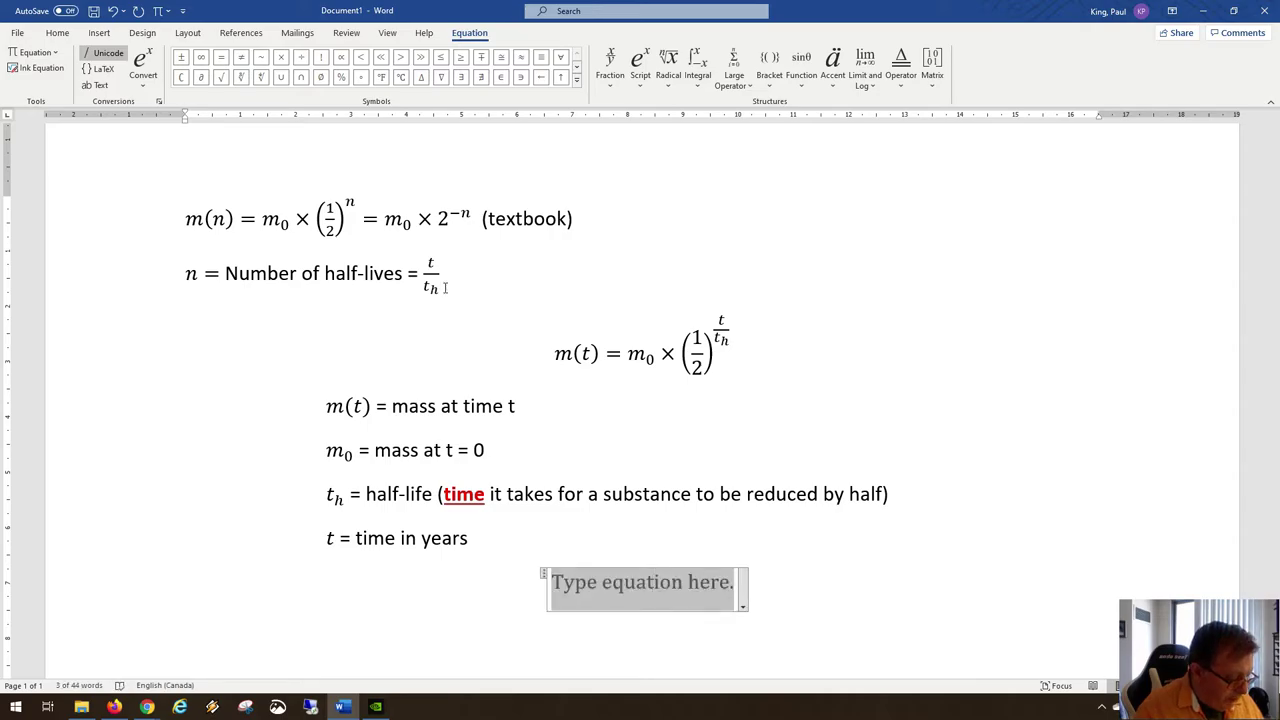
# Enter A(n) = 5000 followed by a multiplication sign in the new equation.
pyautogui.write('A(n)')
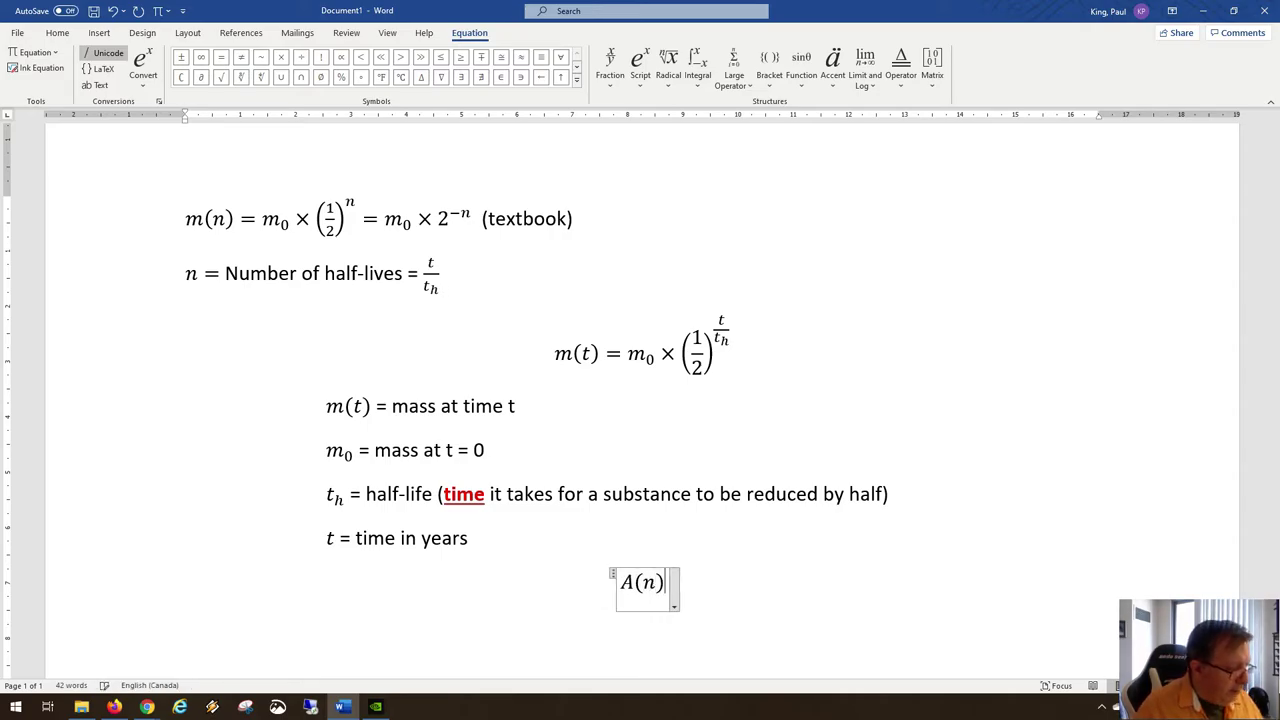
pyautogui.write('=')
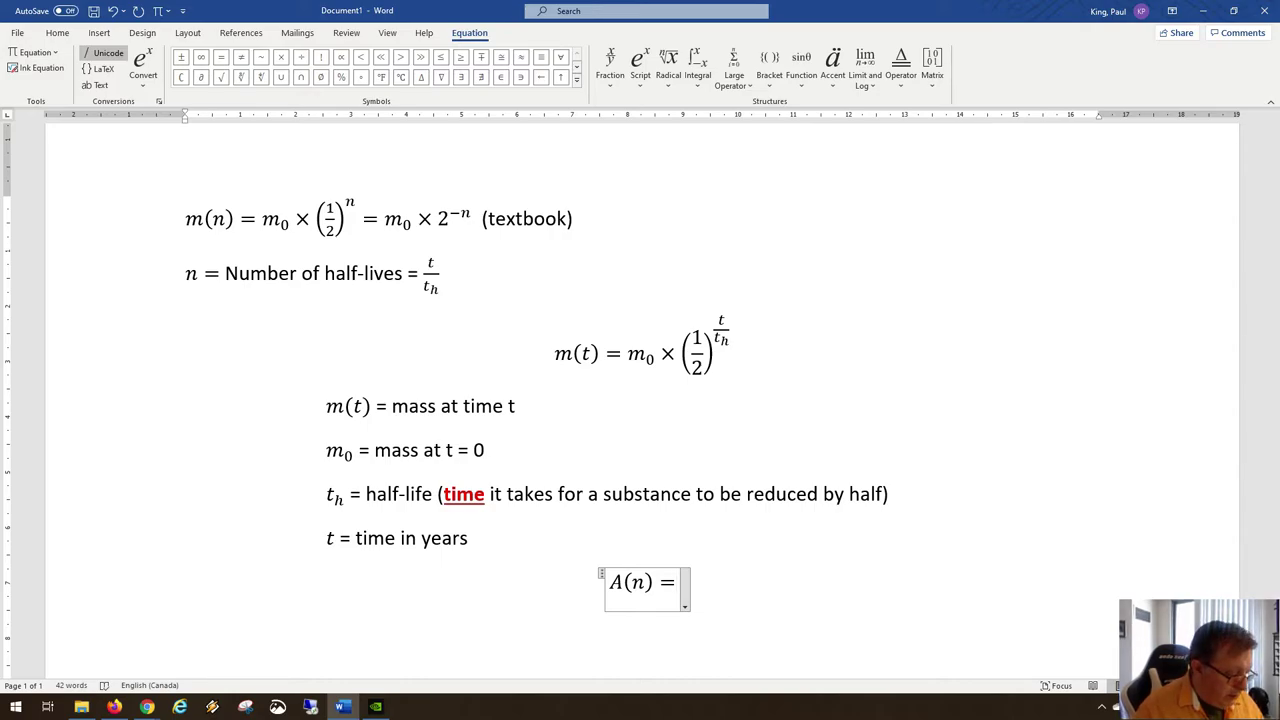
pyautogui.write('5000')
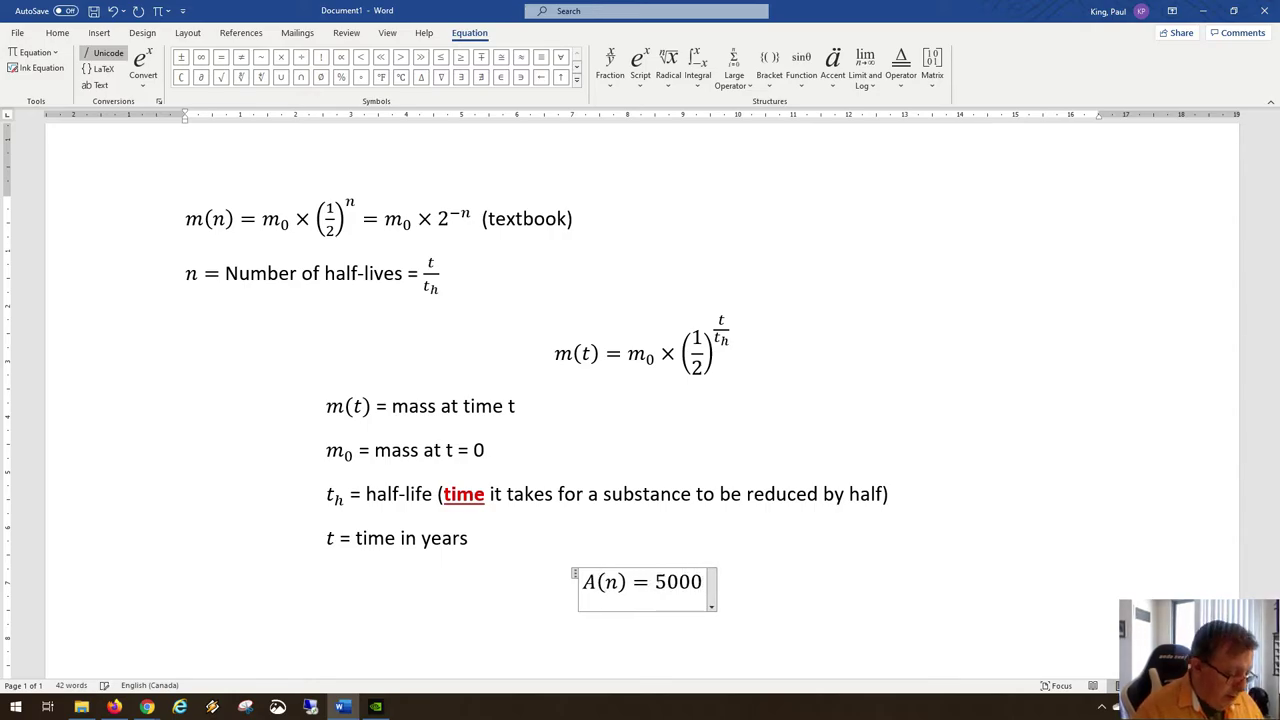
pyautogui.write('\\time')
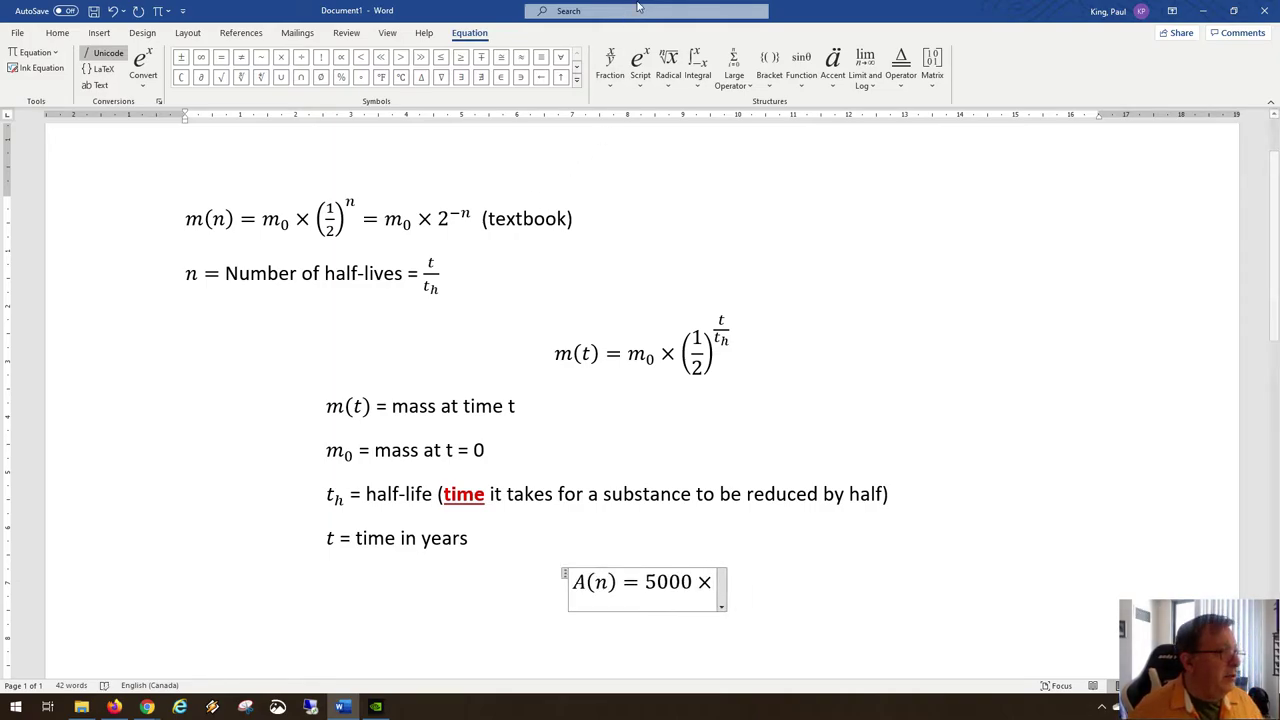
# Complete the equation with the fraction 1/2 in parentheses raised to the power n, and leave the equation.
pyautogui.click(770, 62)
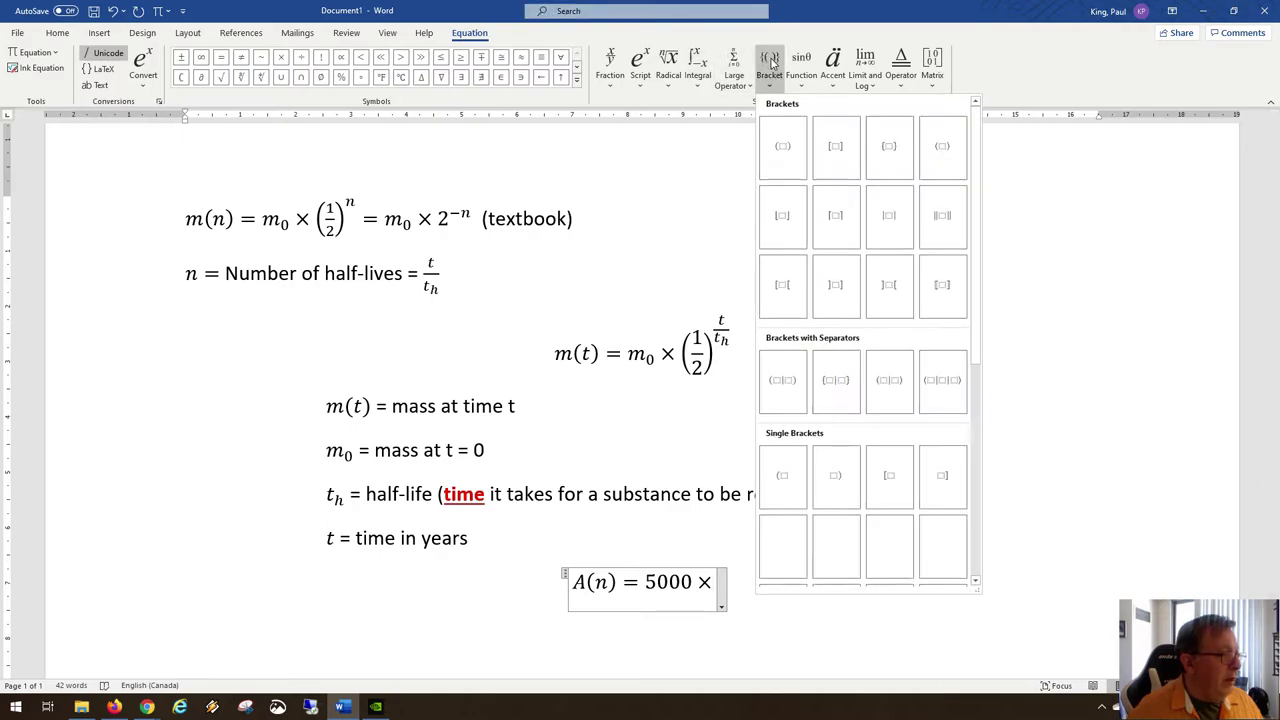
pyautogui.click(783, 146)
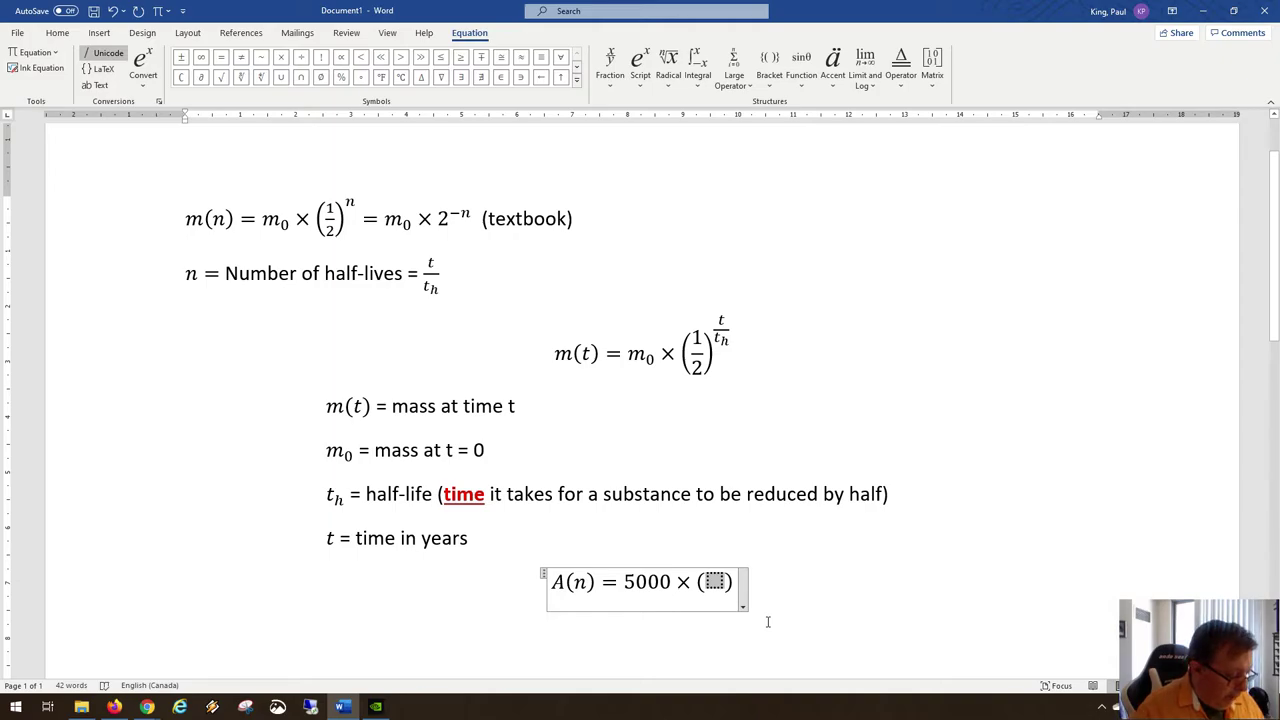
pyautogui.write('1/2')
pyautogui.click(731, 595)
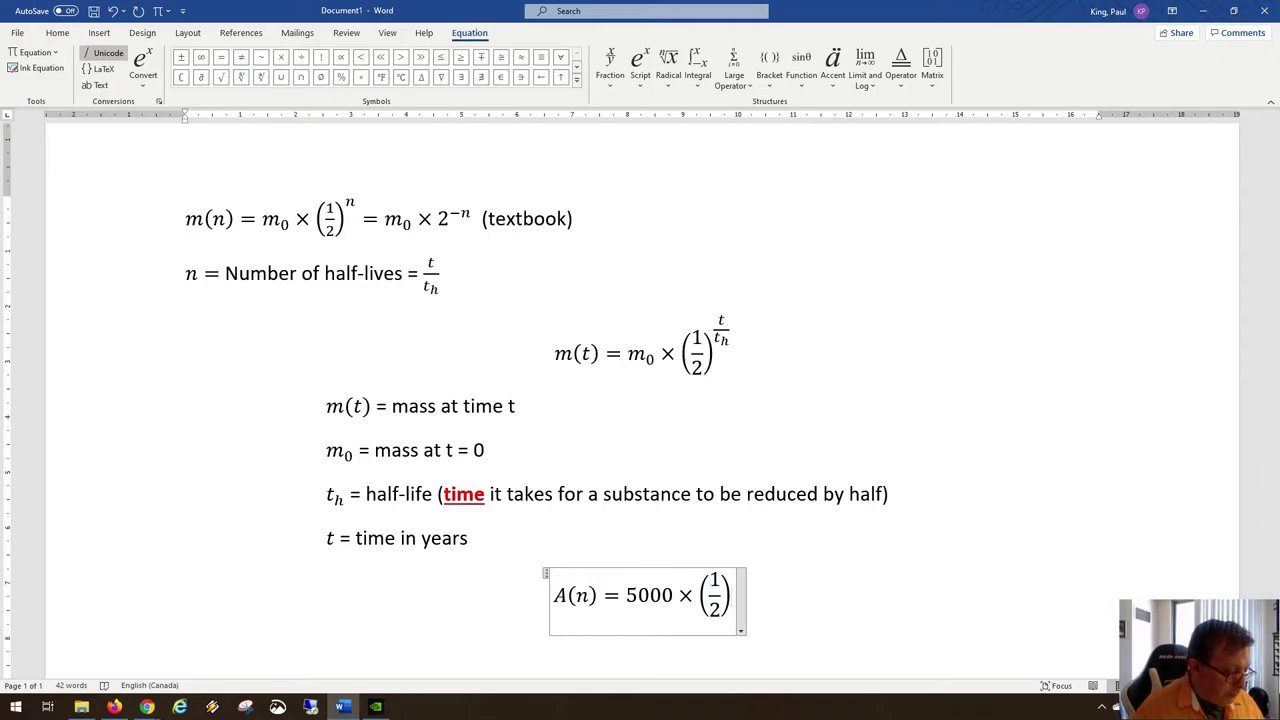
pyautogui.write('^')
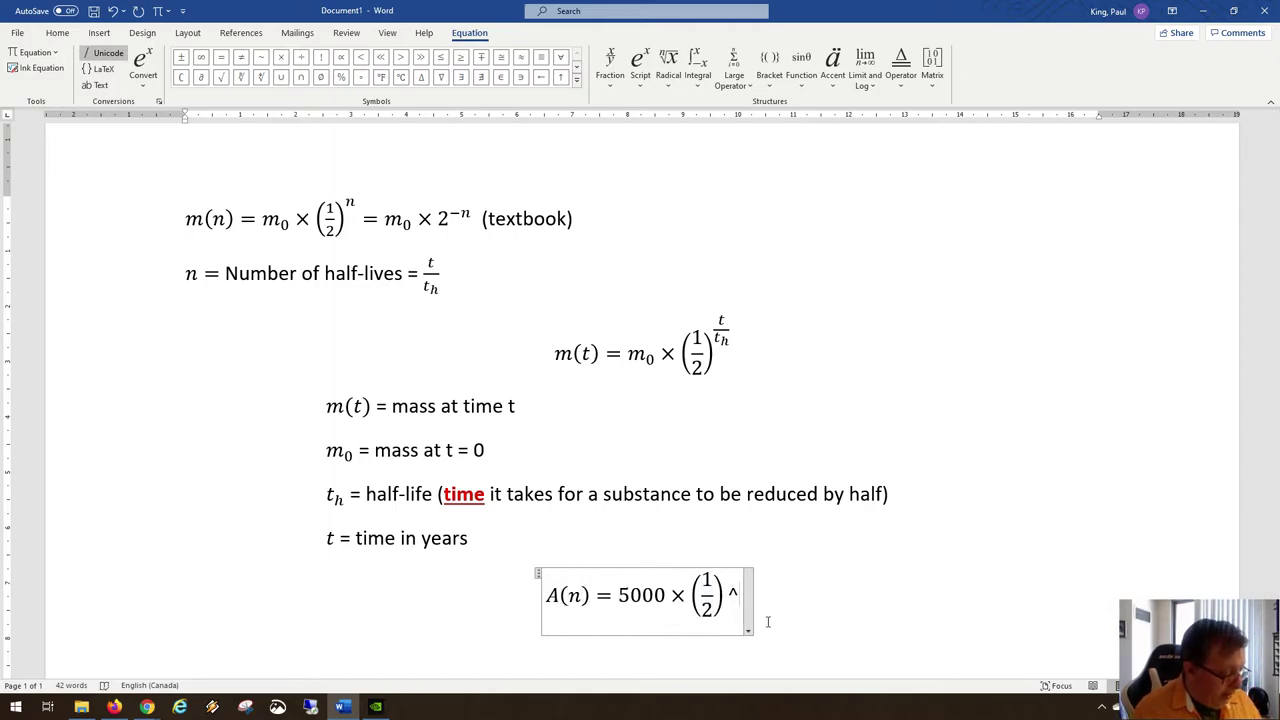
pyautogui.write('n')
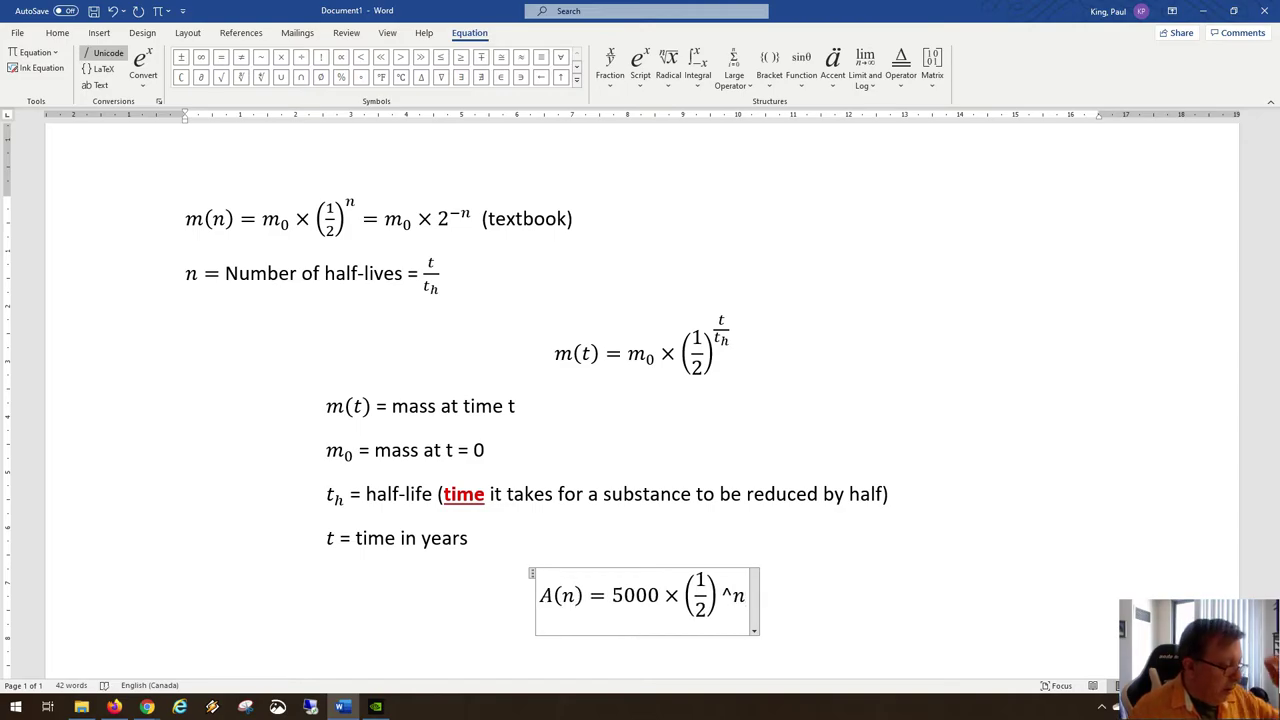
pyautogui.press('space')
pyautogui.press('Right')
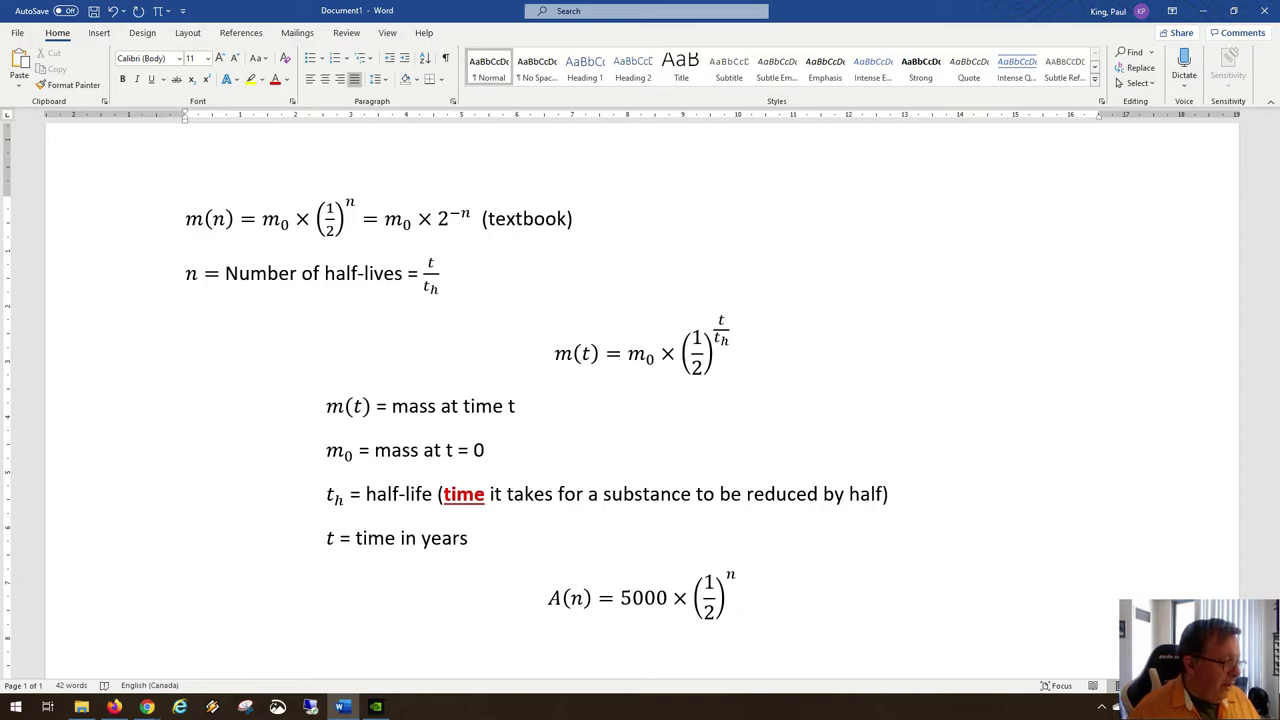
# Switch back to the Google Sheets spreadsheet, calculate the mass ratio C3/C2 in D3, and check its formula.
pyautogui.hotkey('alt', 'Tab')
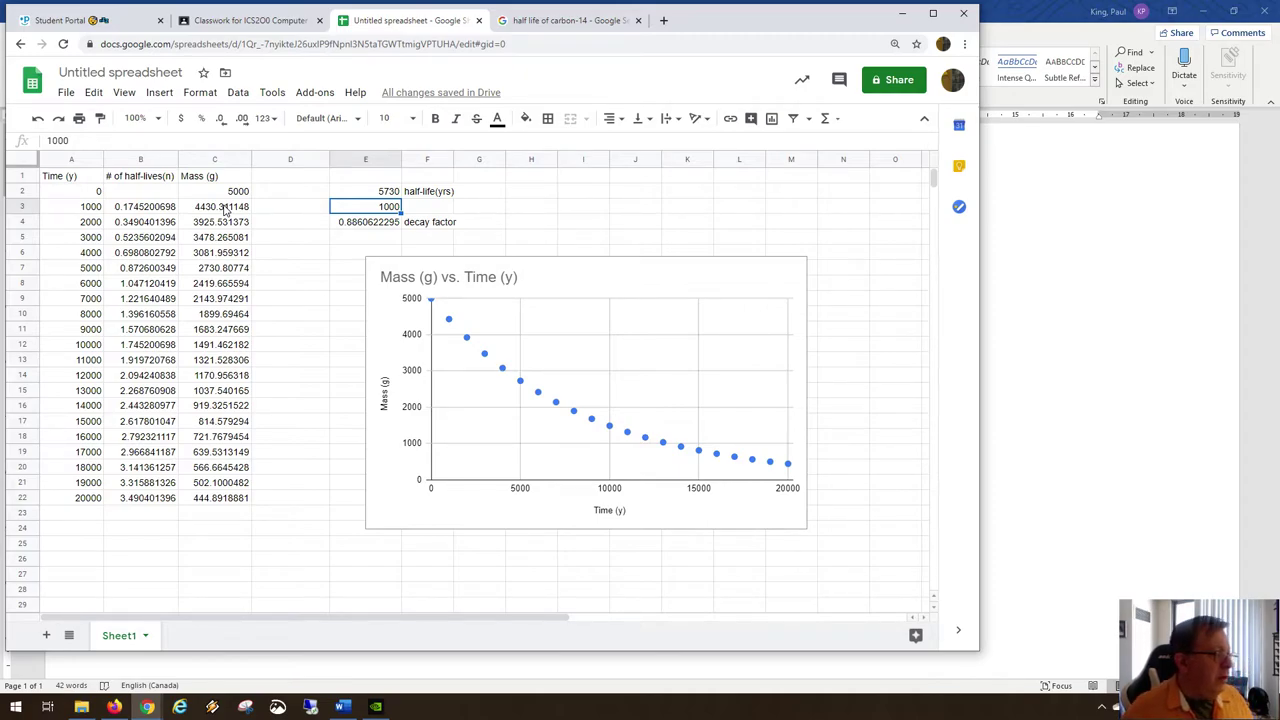
pyautogui.click(226, 207)
pyautogui.click(228, 192)
pyautogui.click(230, 226)
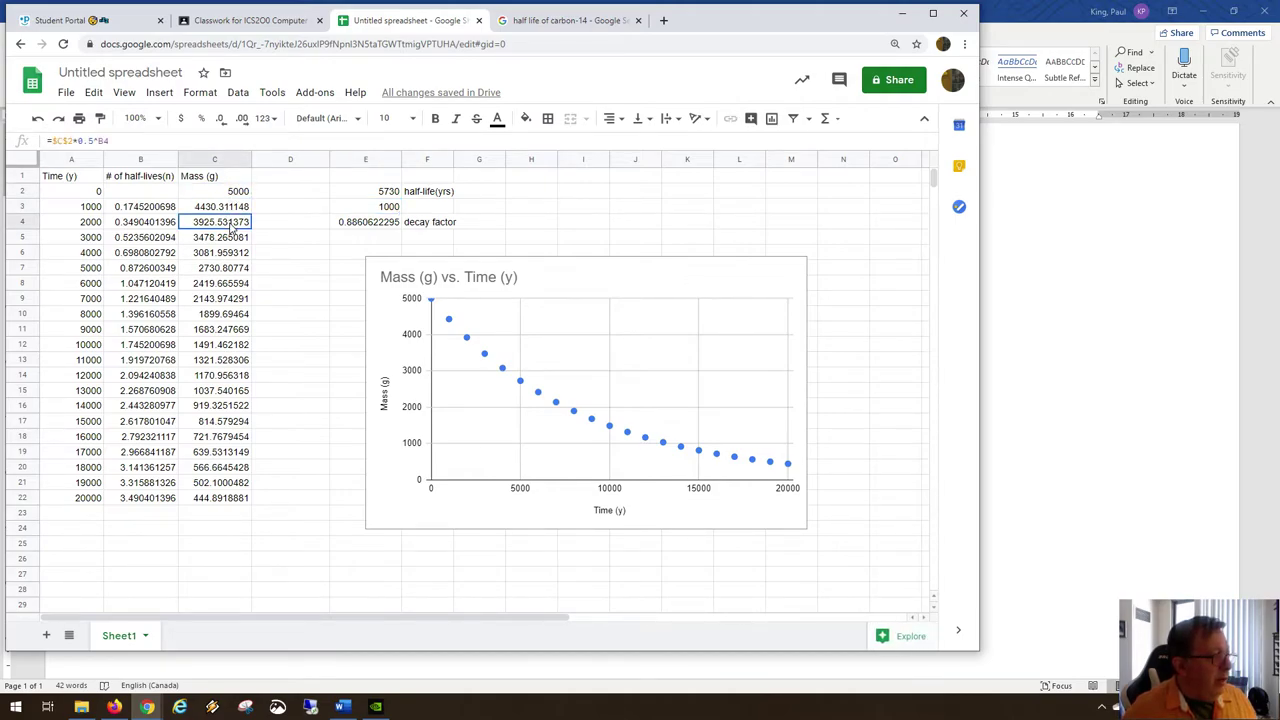
pyautogui.click(231, 212)
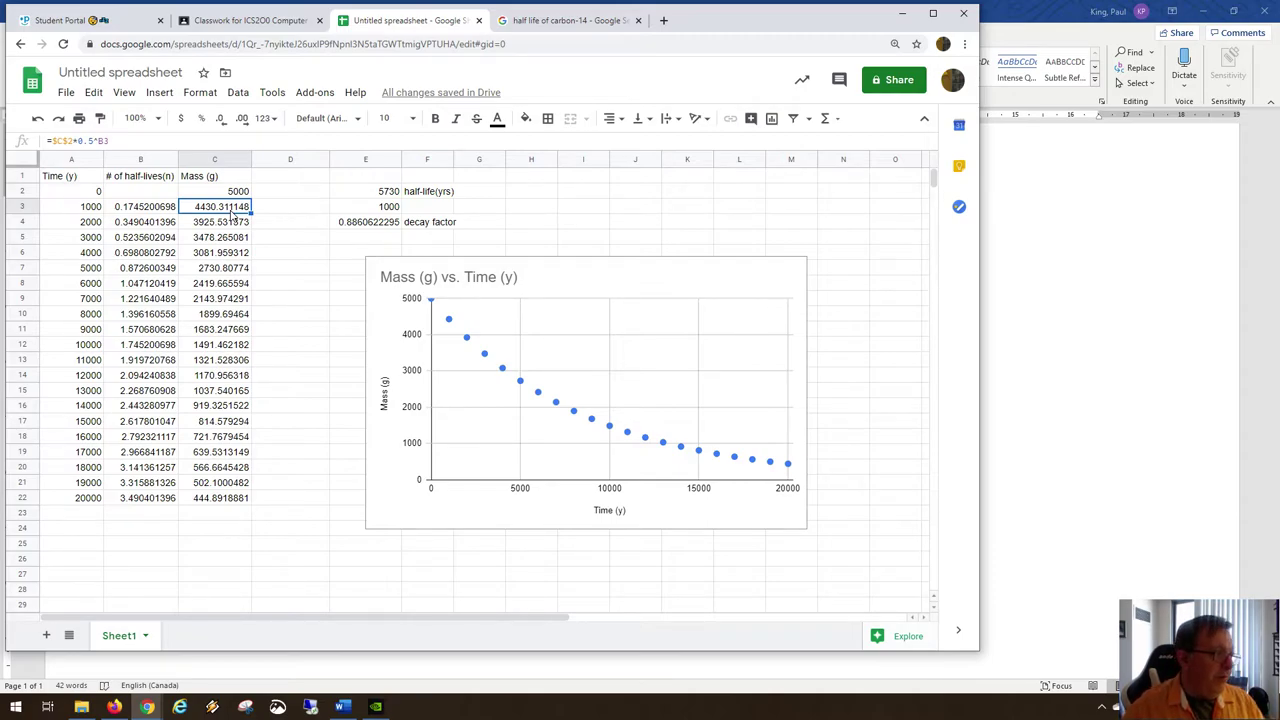
pyautogui.click(268, 210)
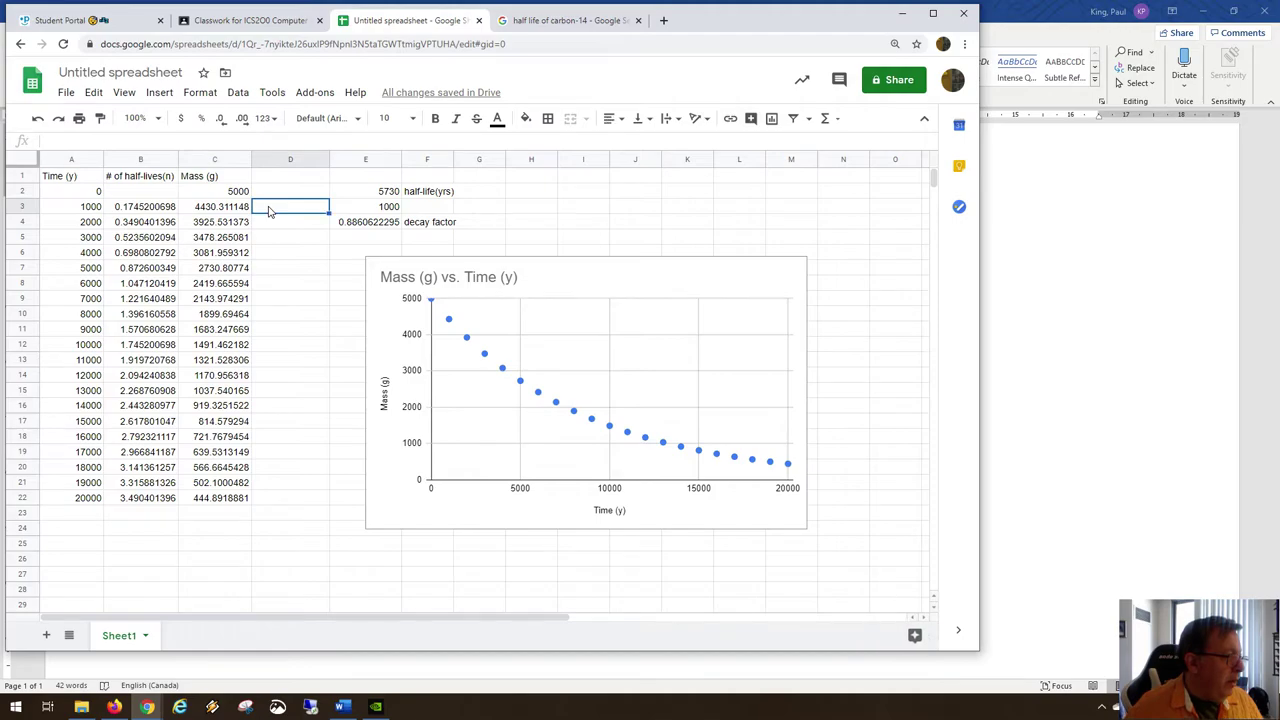
pyautogui.write('=')
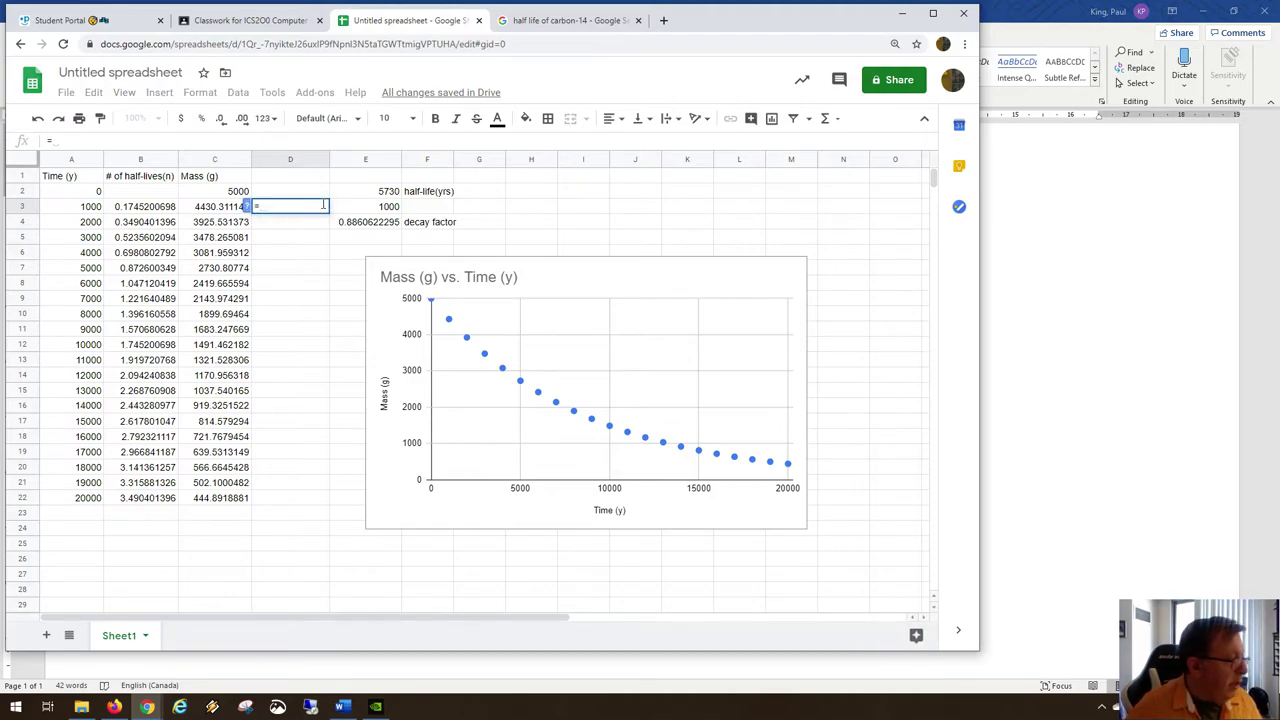
pyautogui.click(213, 207)
pyautogui.write('/')
pyautogui.click(229, 193)
pyautogui.press('Return')
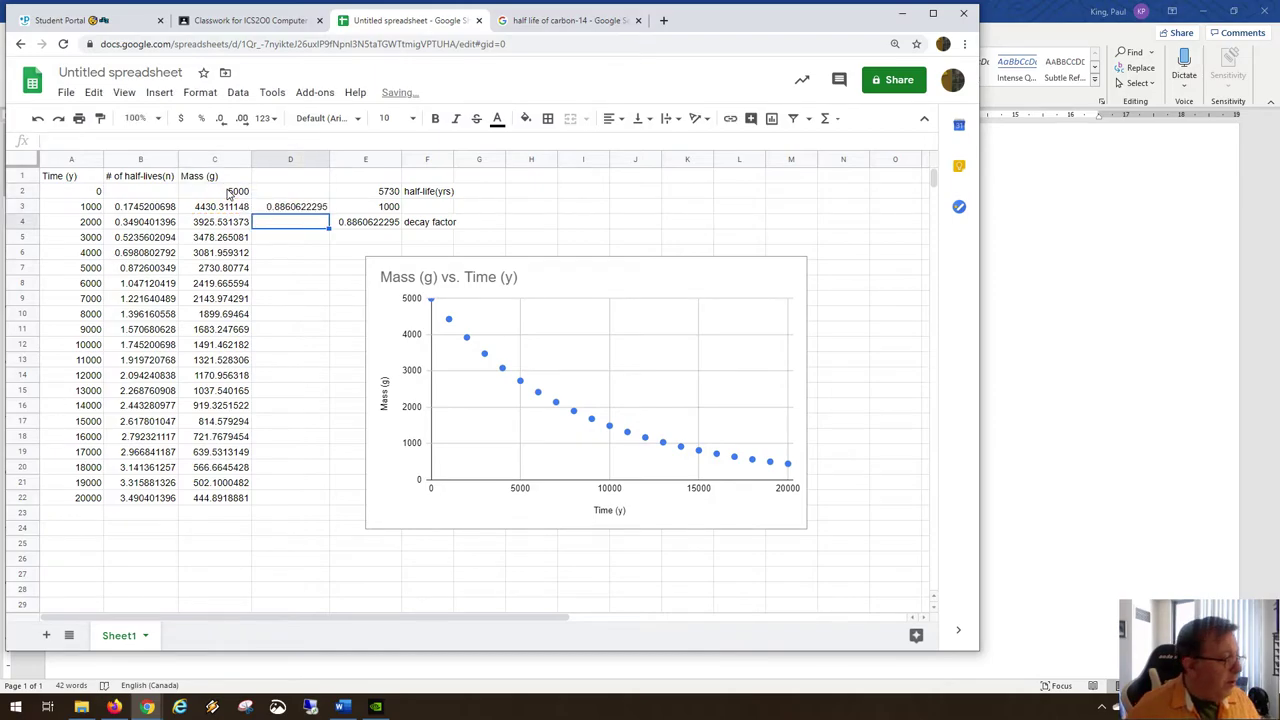
pyautogui.click(290, 212)
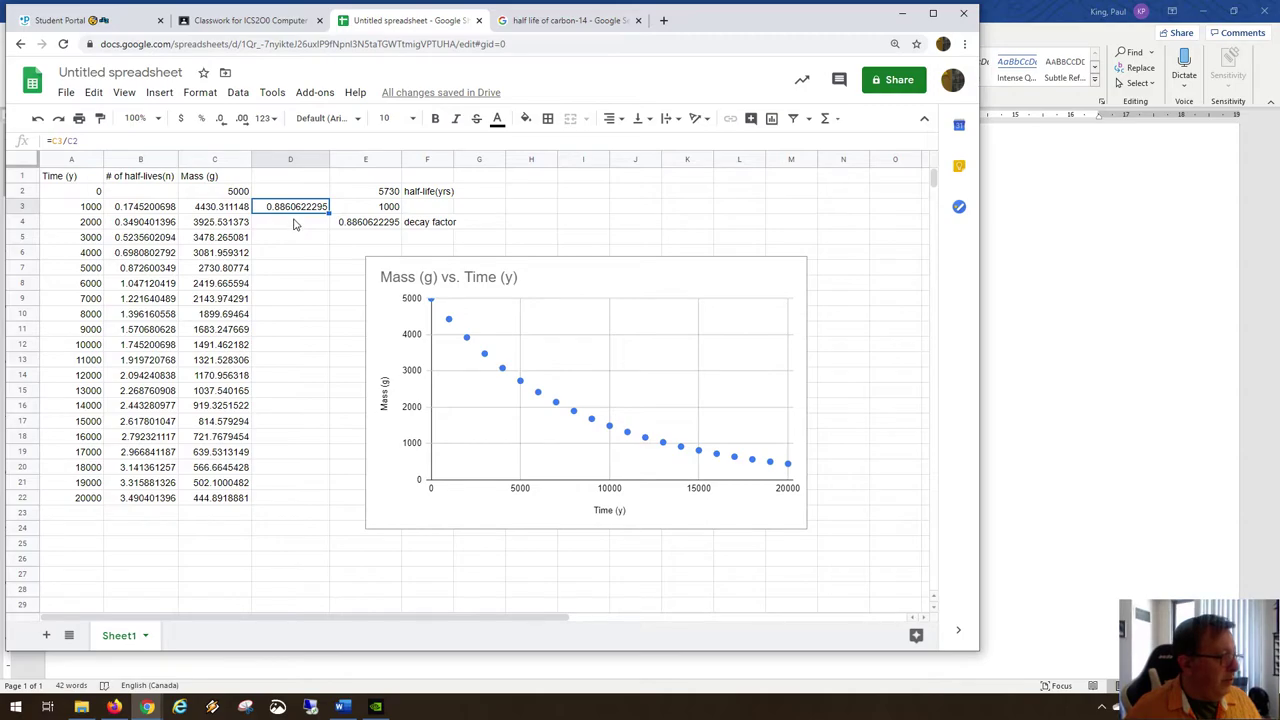
# Calculate the ratio of consecutive masses C4/C3 in cell D4.
pyautogui.click(294, 222)
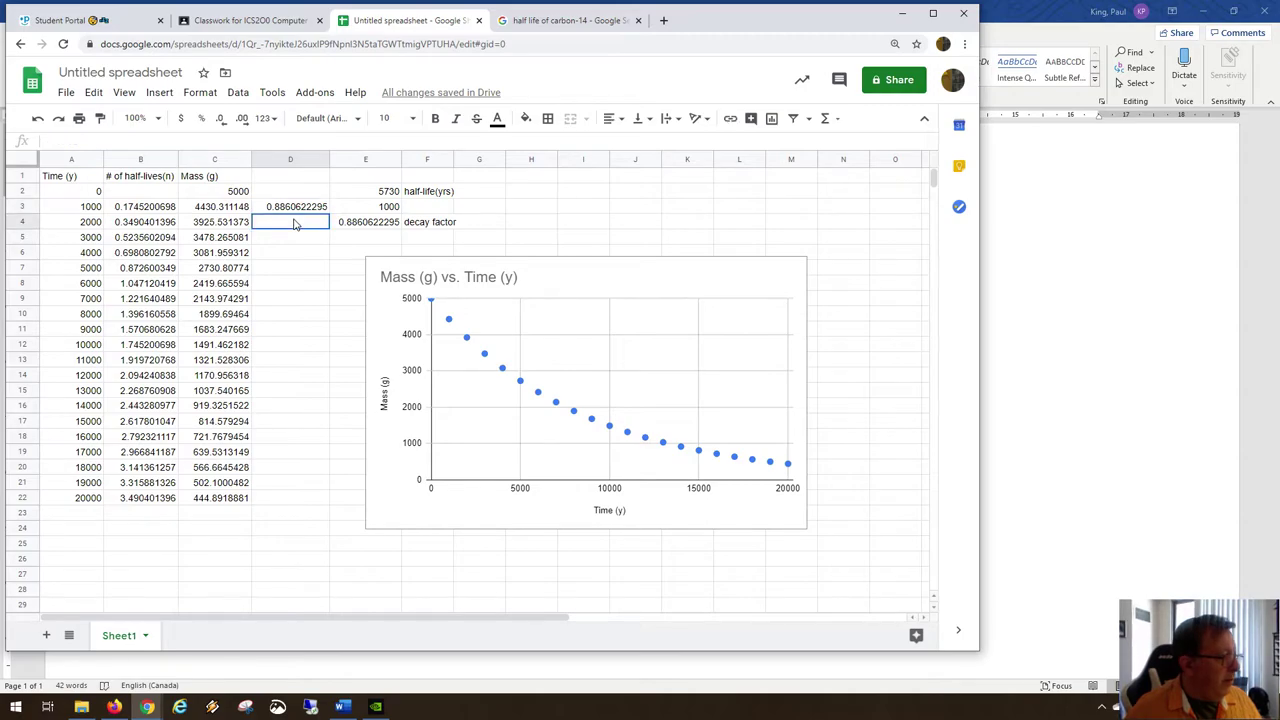
pyautogui.write('=')
pyautogui.click(228, 224)
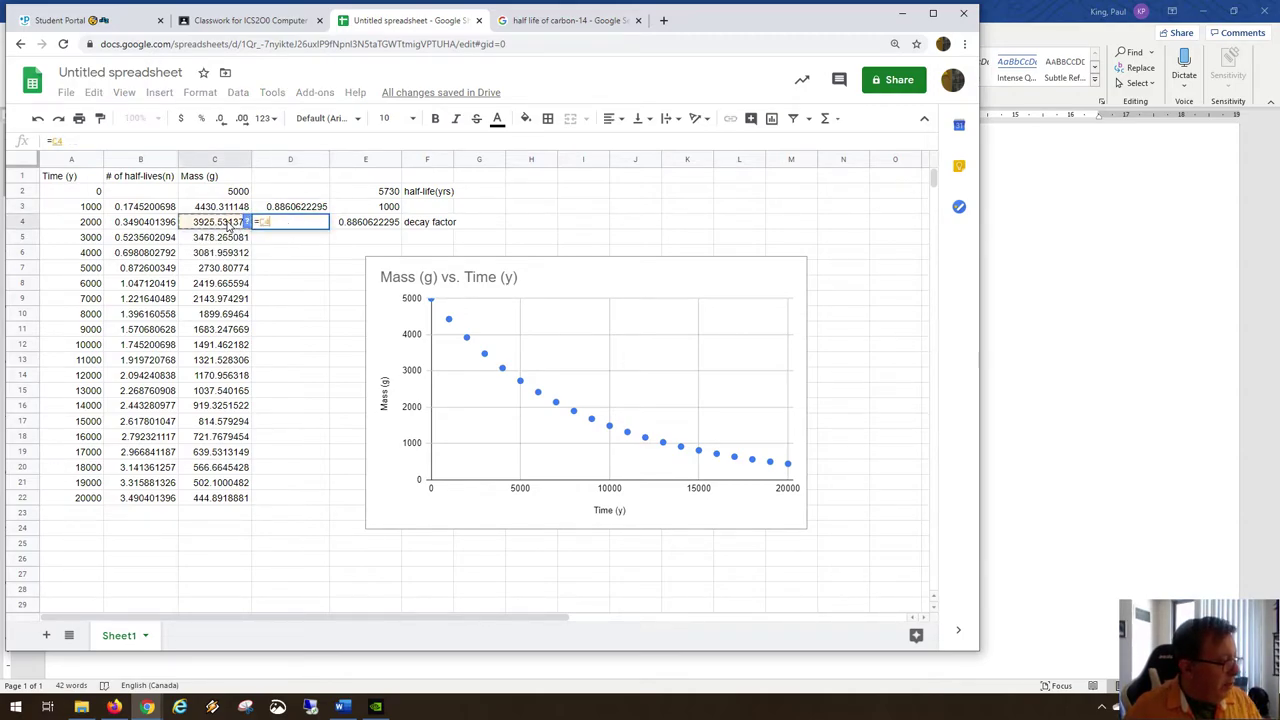
pyautogui.write('/')
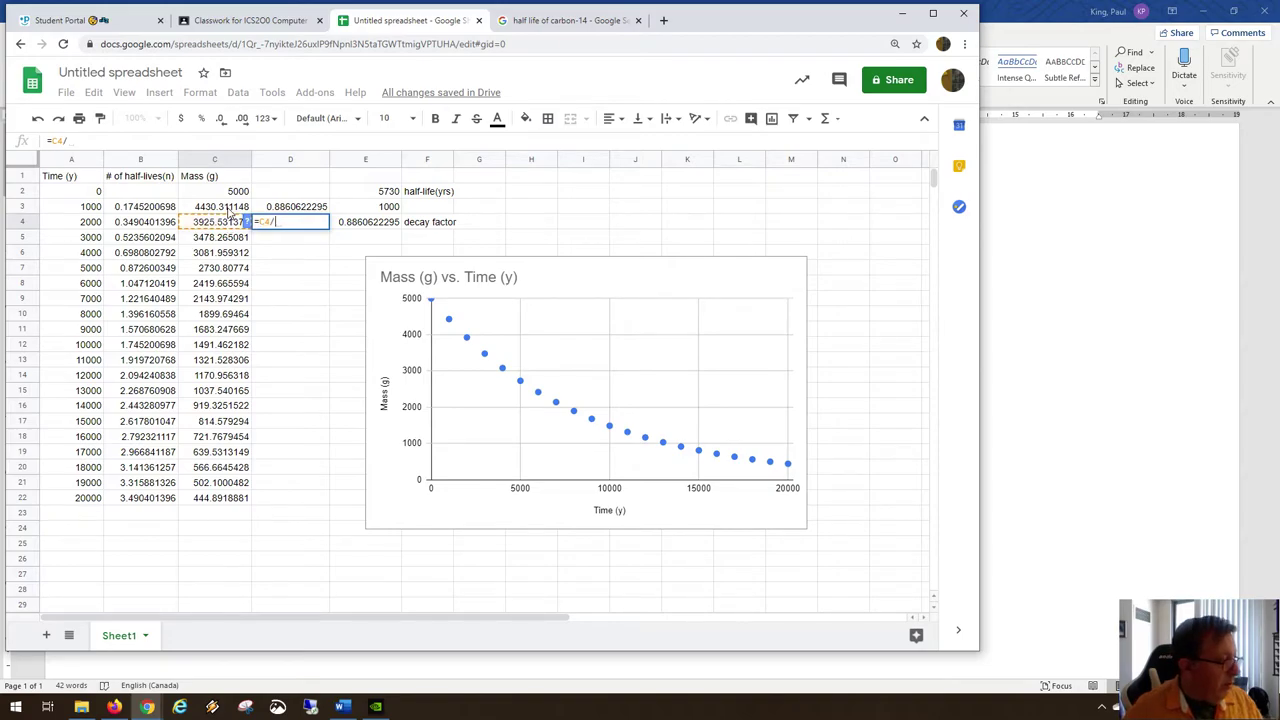
pyautogui.click(229, 210)
pyautogui.press('Return')
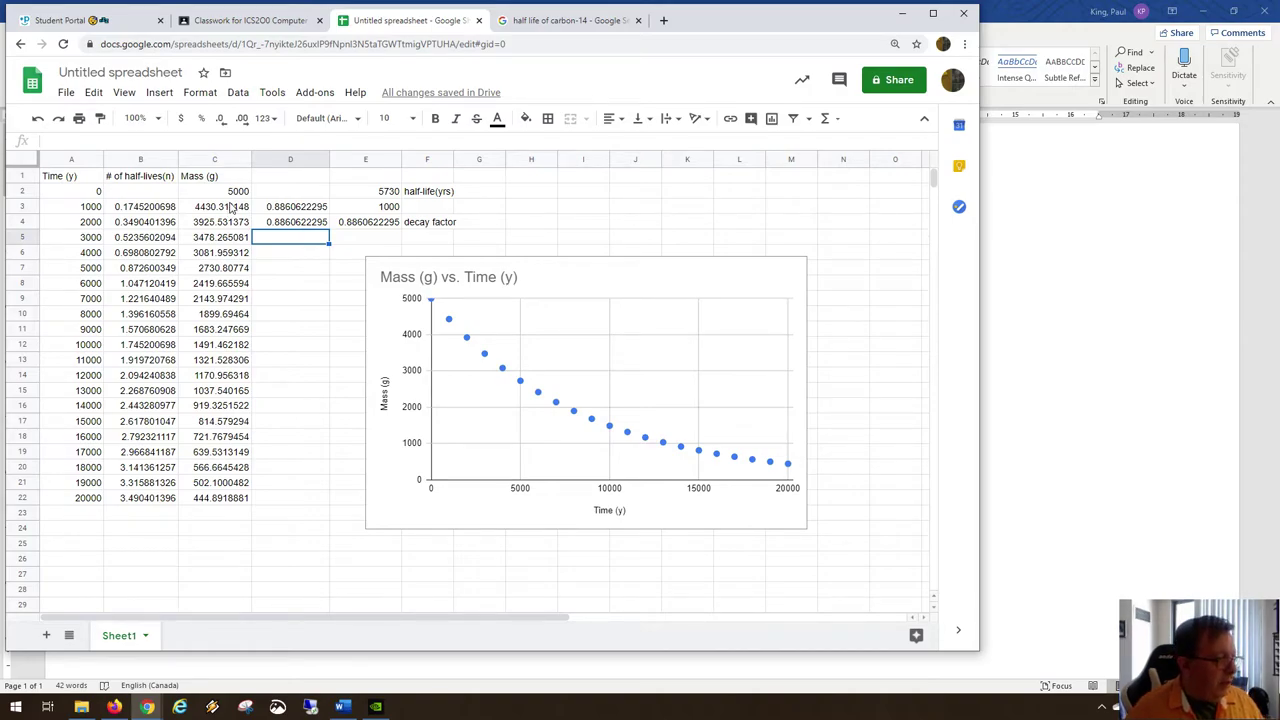
# Calculate the ratio of consecutive masses C18/C17 in cell D18.
pyautogui.click(285, 443)
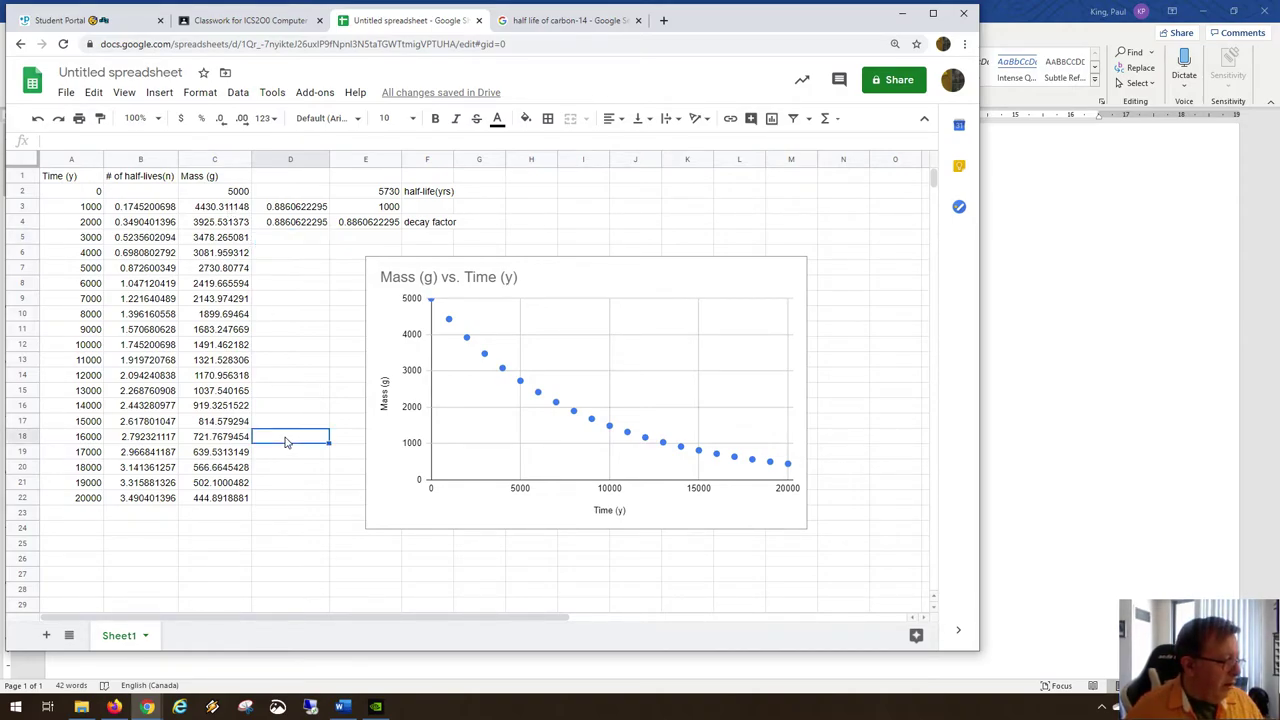
pyautogui.write('=')
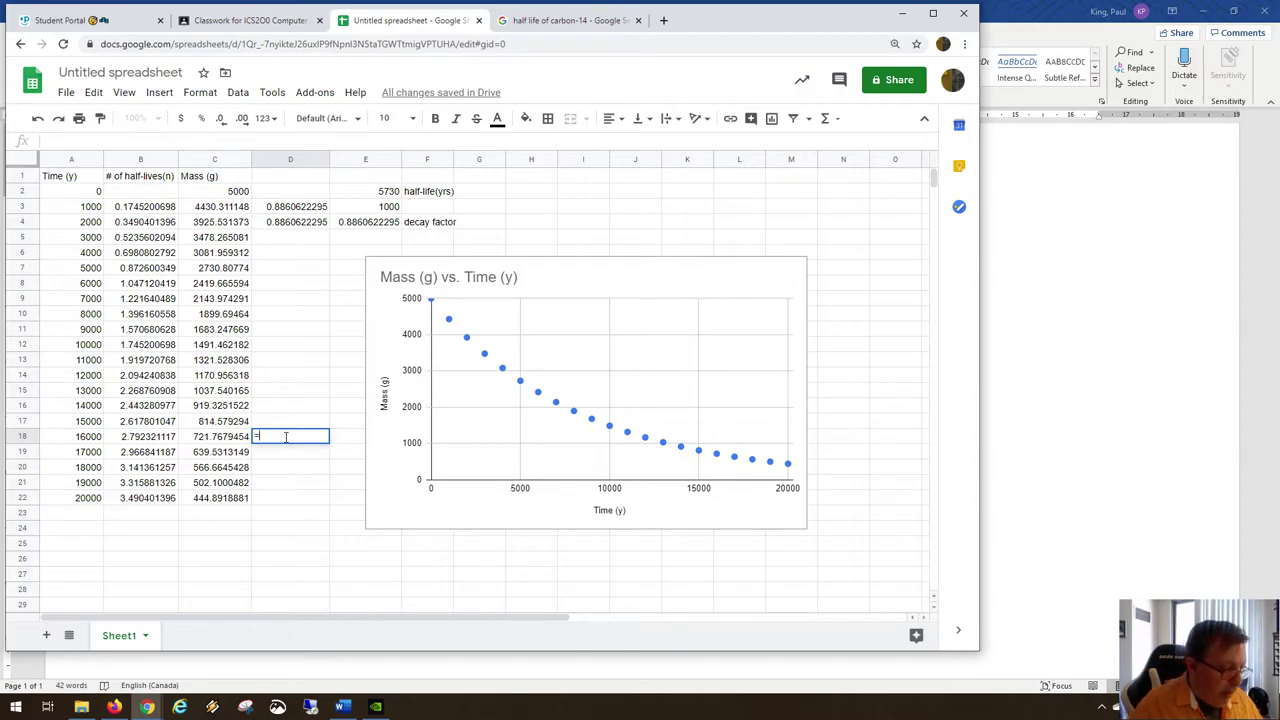
pyautogui.click(231, 441)
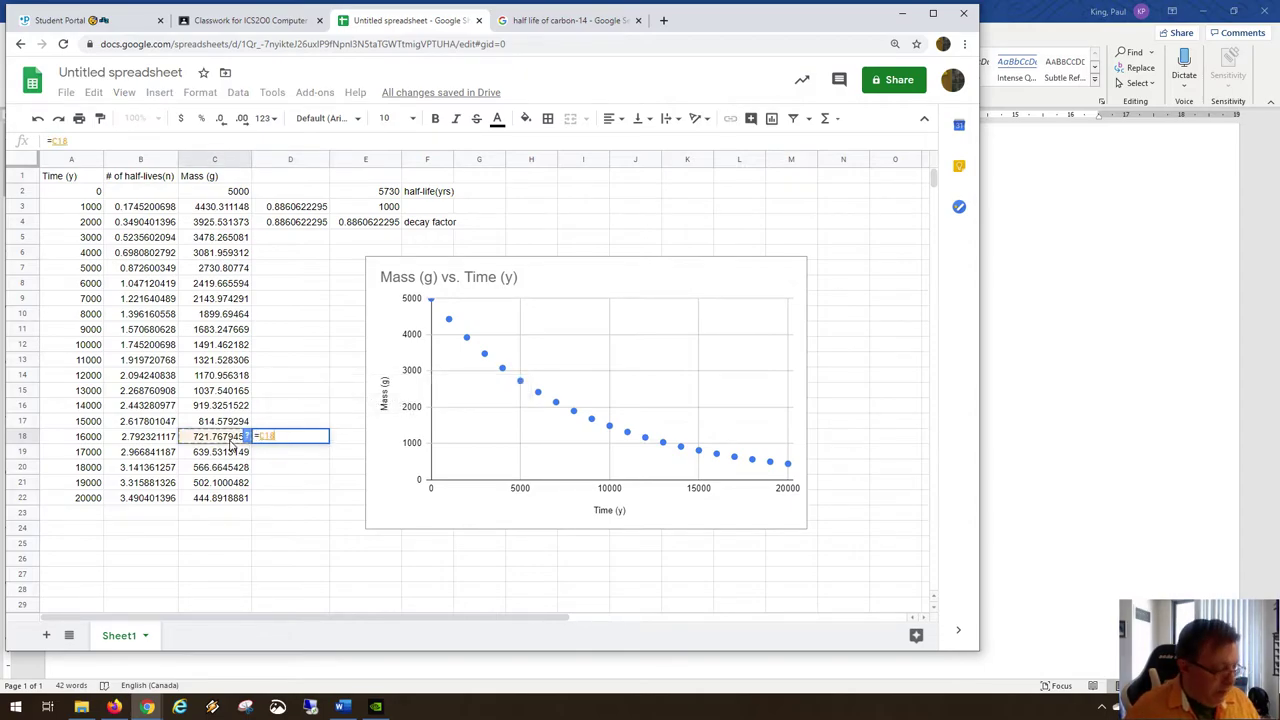
pyautogui.write('/')
pyautogui.click(232, 424)
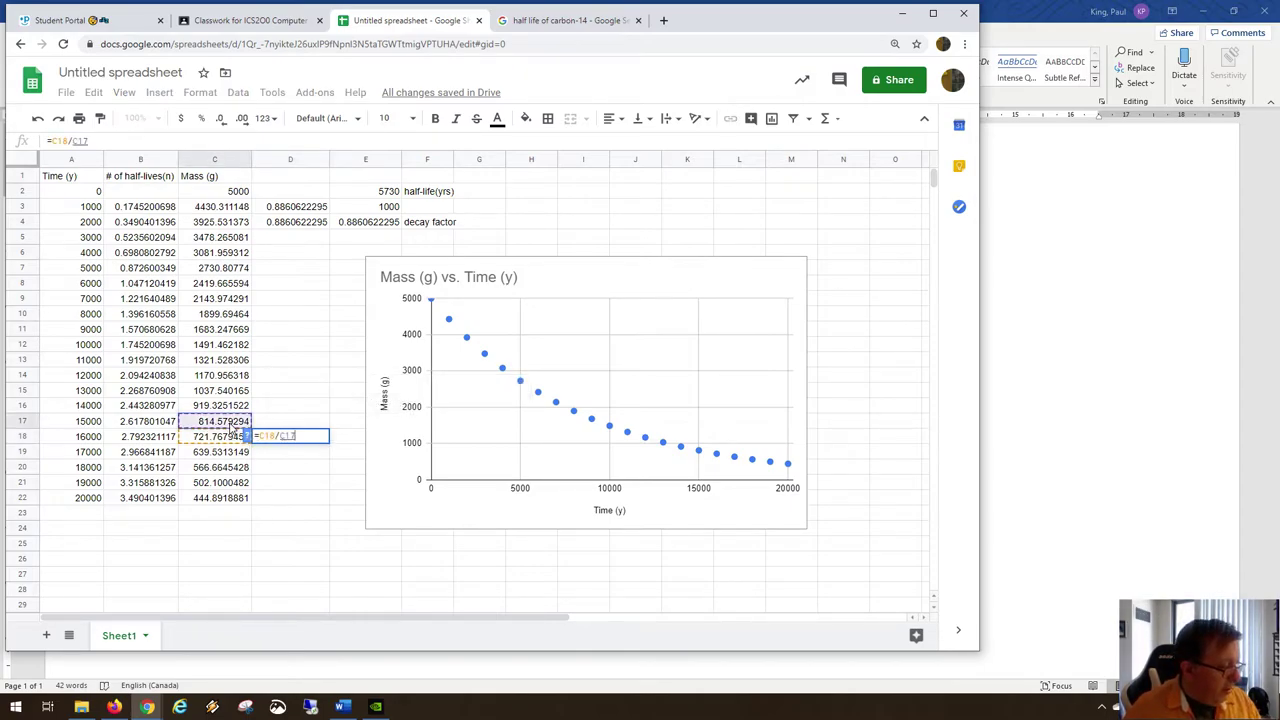
pyautogui.press('Return')
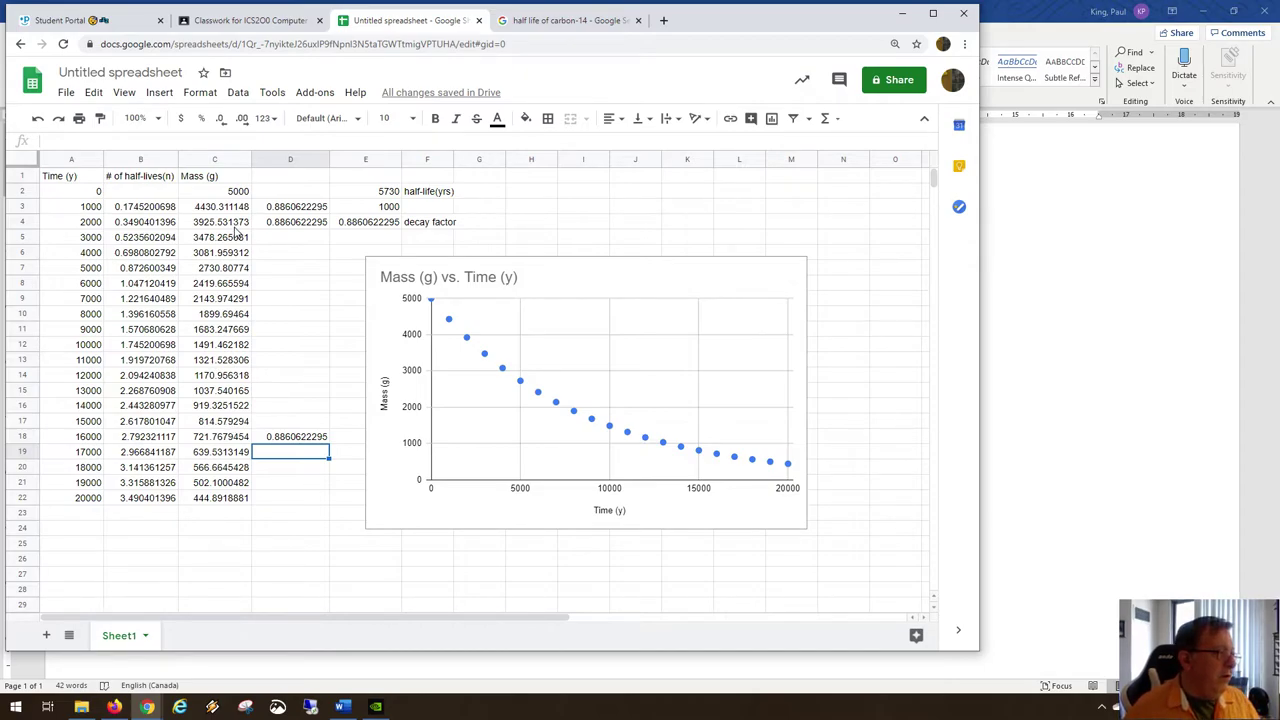
# Check the formulas in D3 and C4 against the A(n) equation in the Word document, and return to the Google Sheets spreadsheet.
pyautogui.click(236, 212)
pyautogui.click(268, 212)
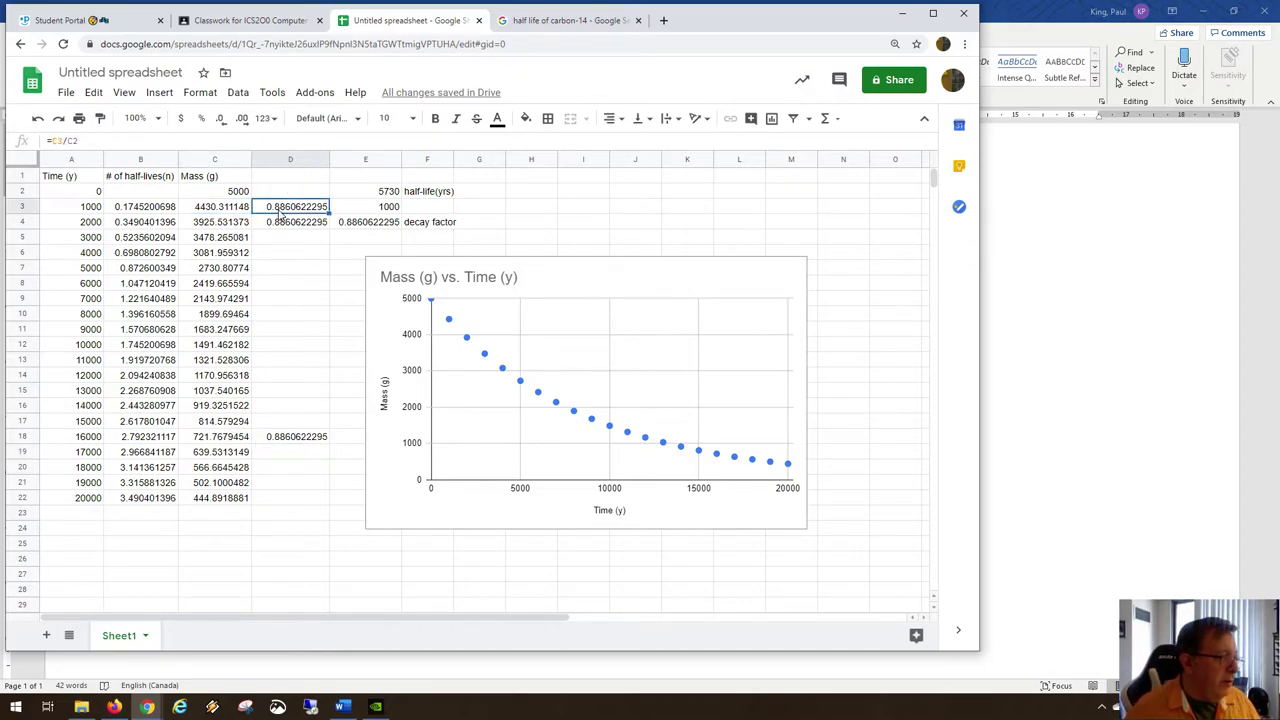
pyautogui.click(228, 228)
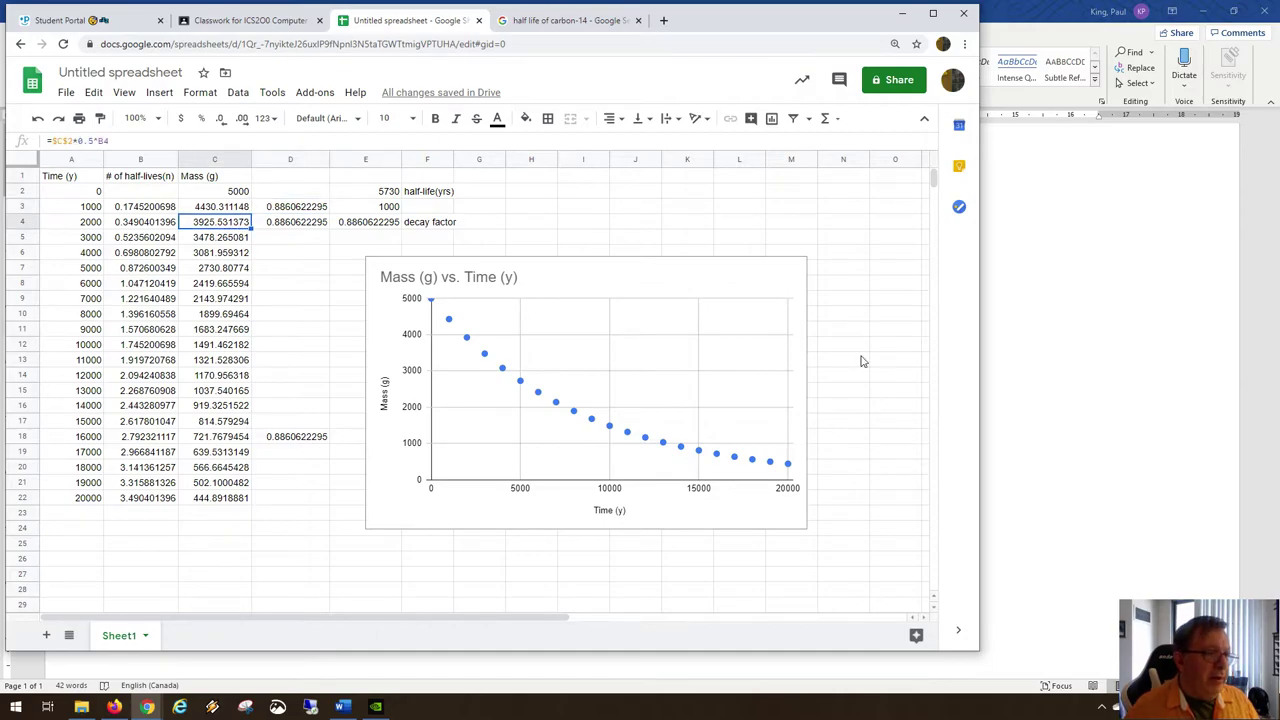
pyautogui.click(1112, 378)
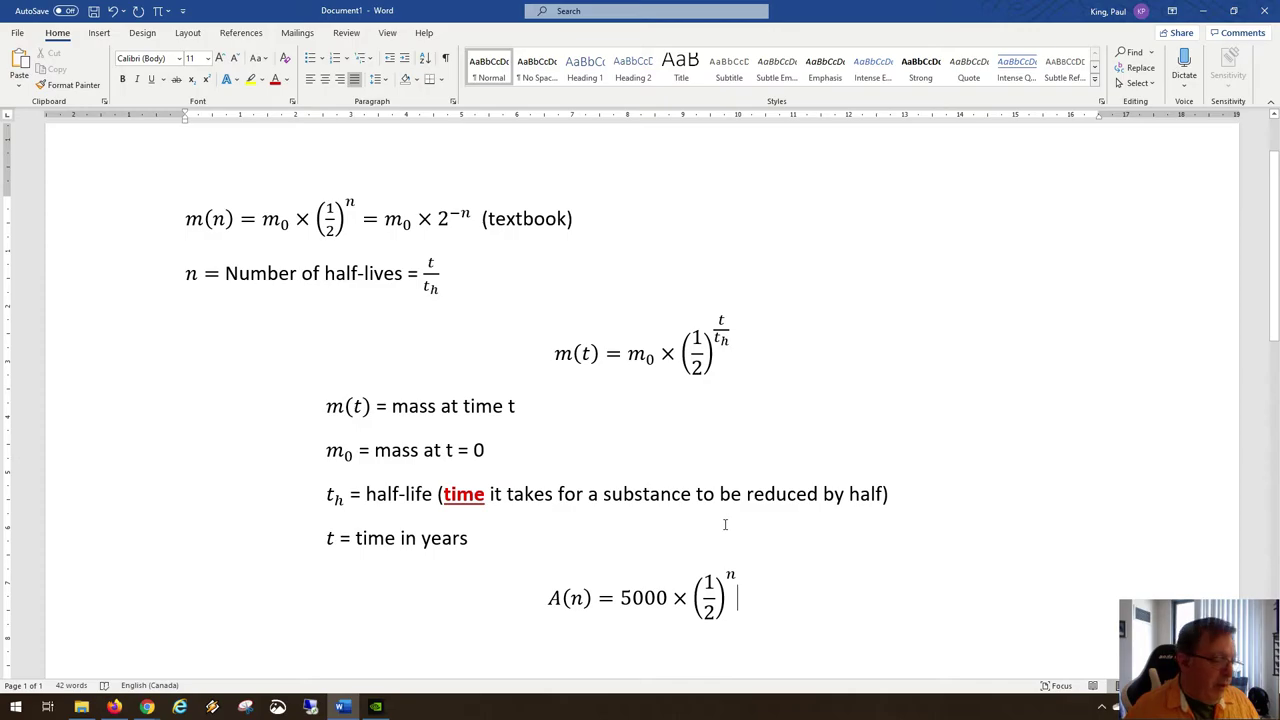
pyautogui.hotkey('alt', 'Tab')
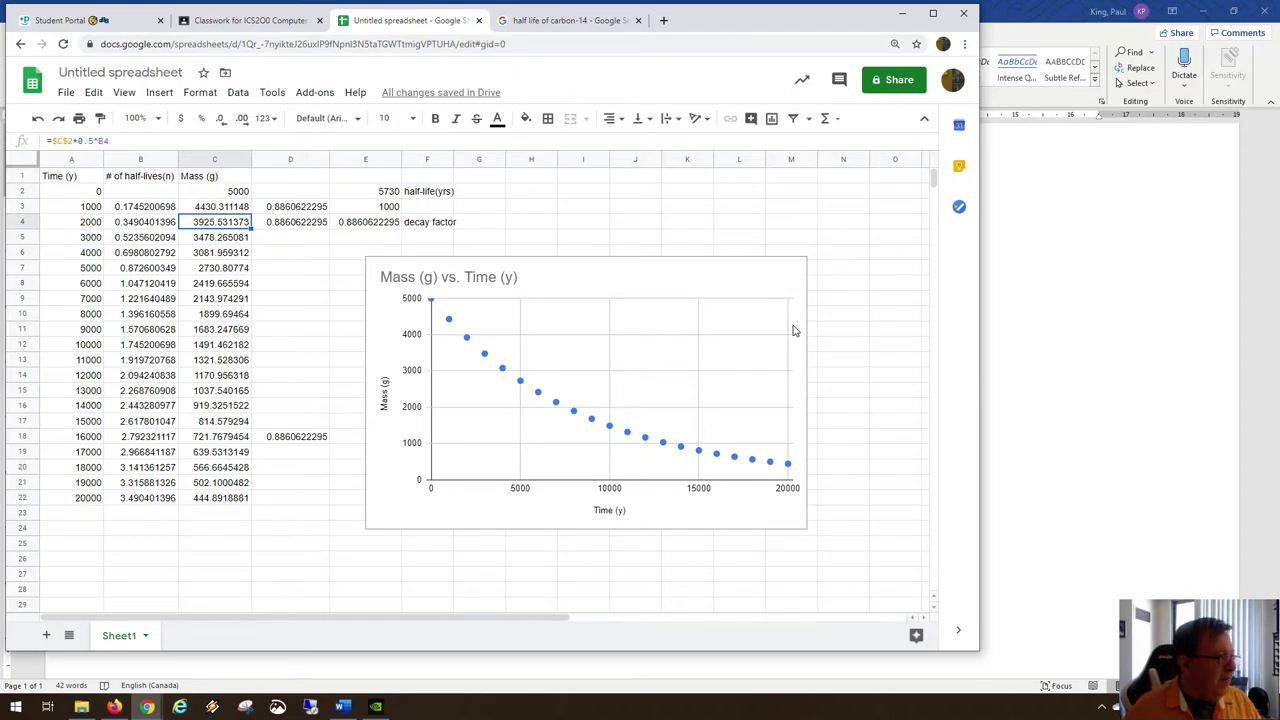
# Clear the mass ratios from cells D3 to D18.
pyautogui.click(320, 202)
pyautogui.moveTo(320, 198); pyautogui.dragTo(318, 443)
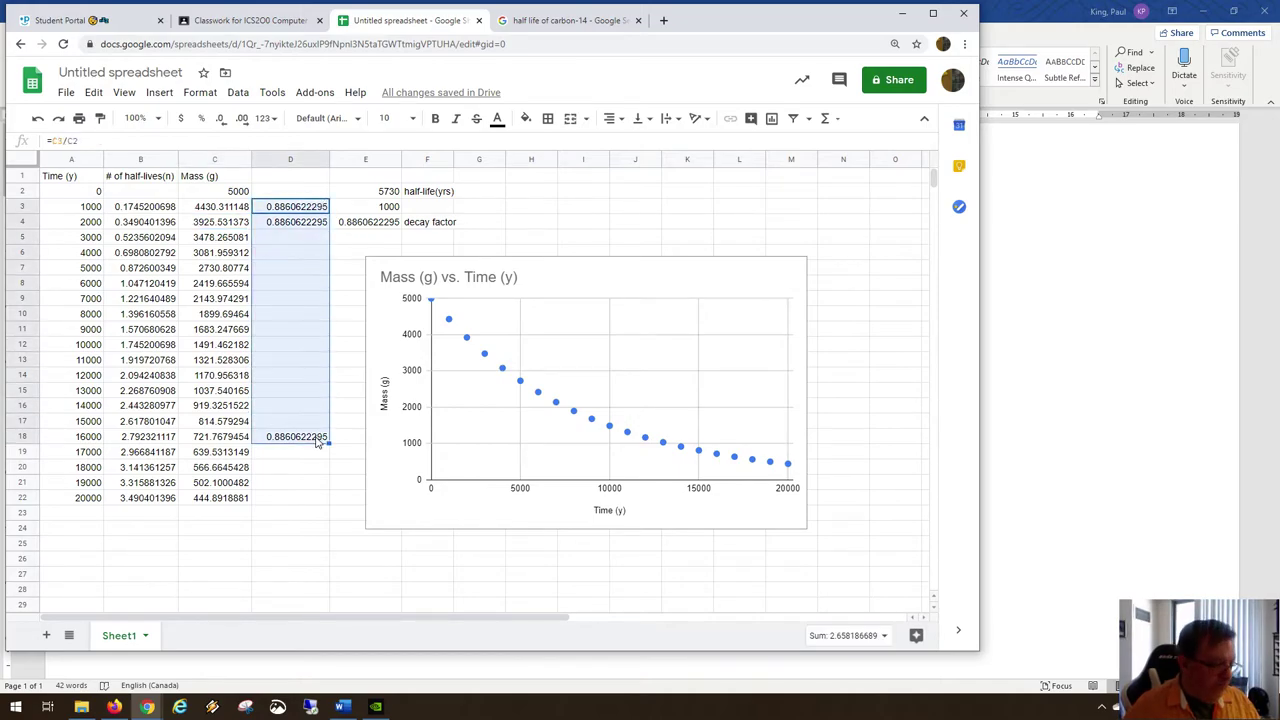
pyautogui.press('Delete')
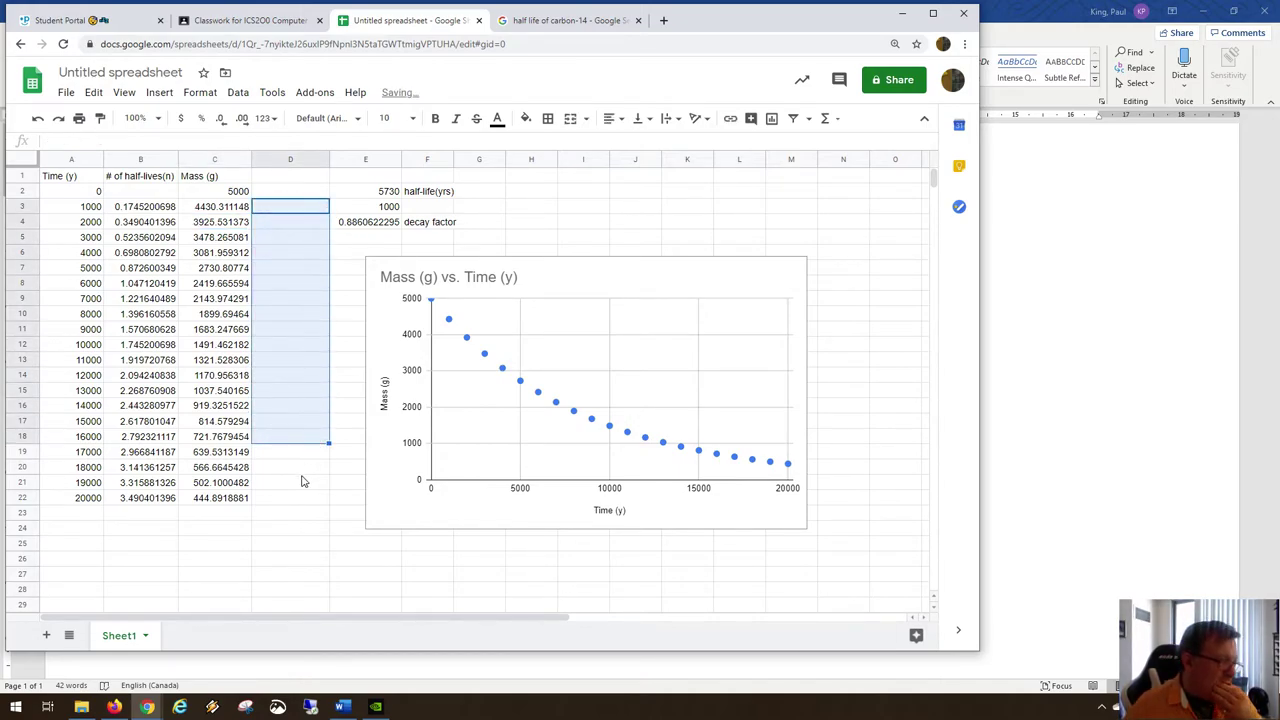
pyautogui.click(302, 474)
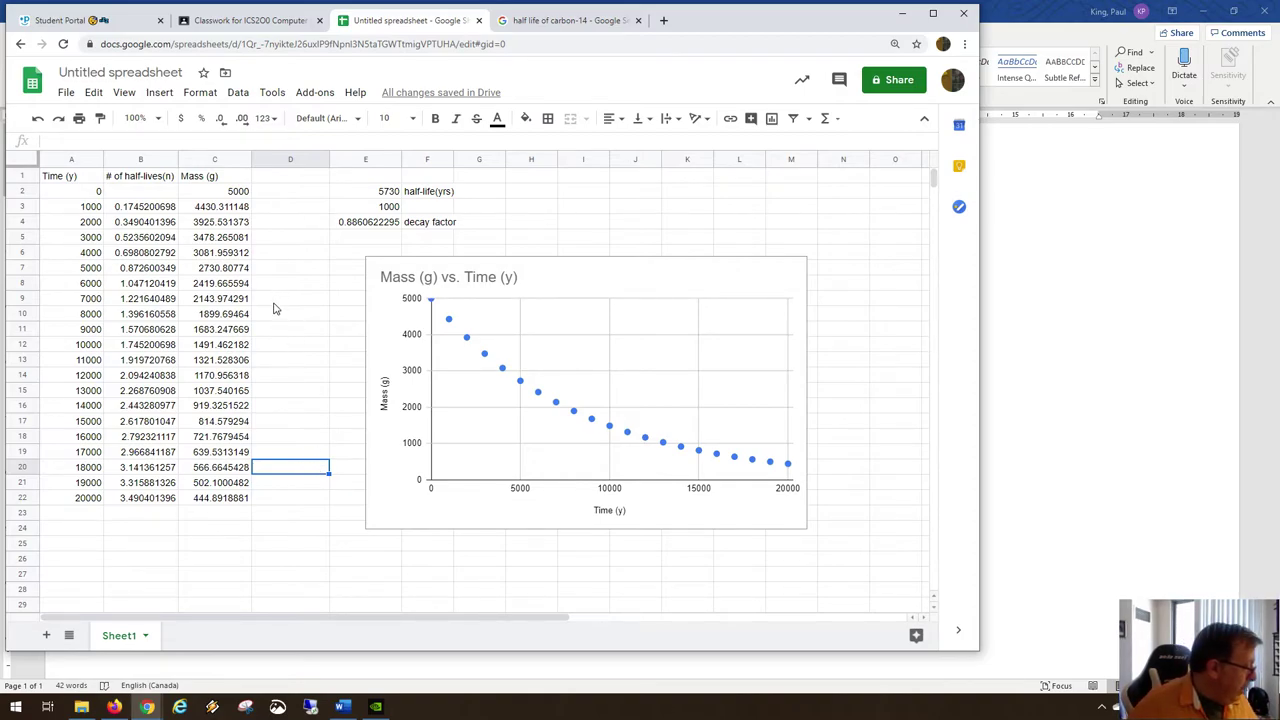
# Open the chart style settings of the Mass (g) vs. Time (y) chart for editing.
pyautogui.click(450, 324)
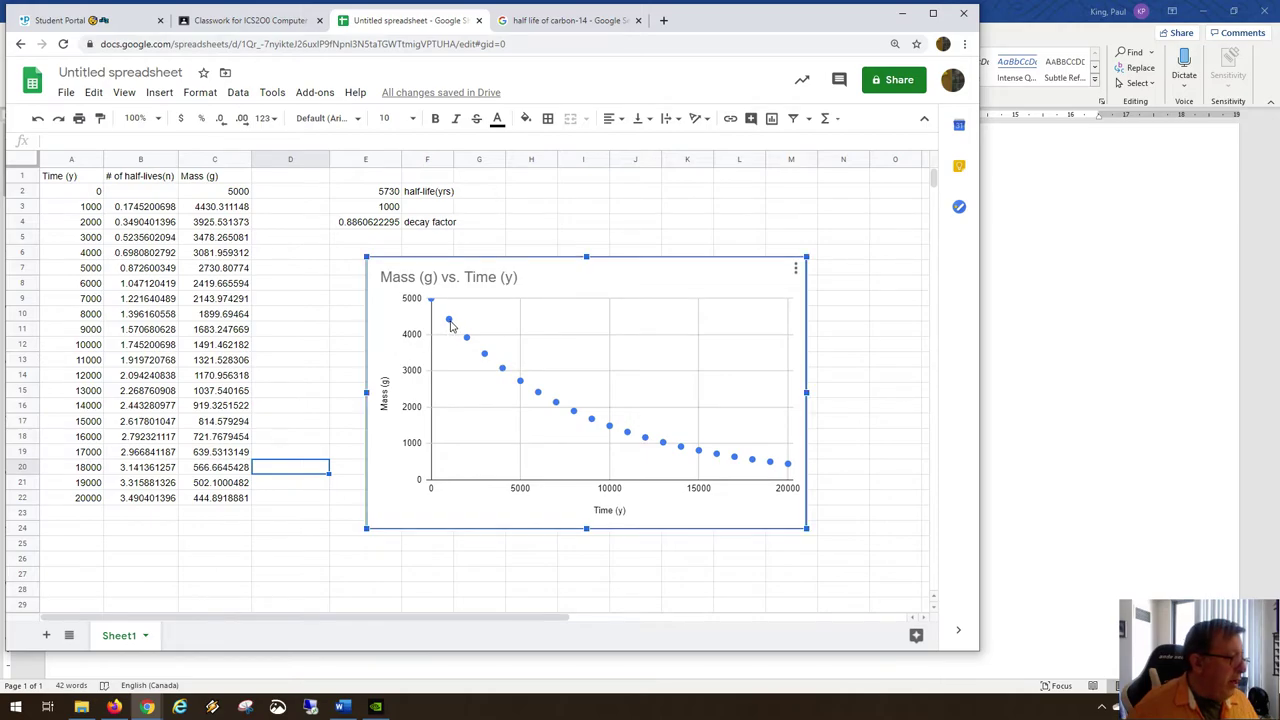
pyautogui.moveTo(667, 449)
pyautogui.rightClick(667, 449)
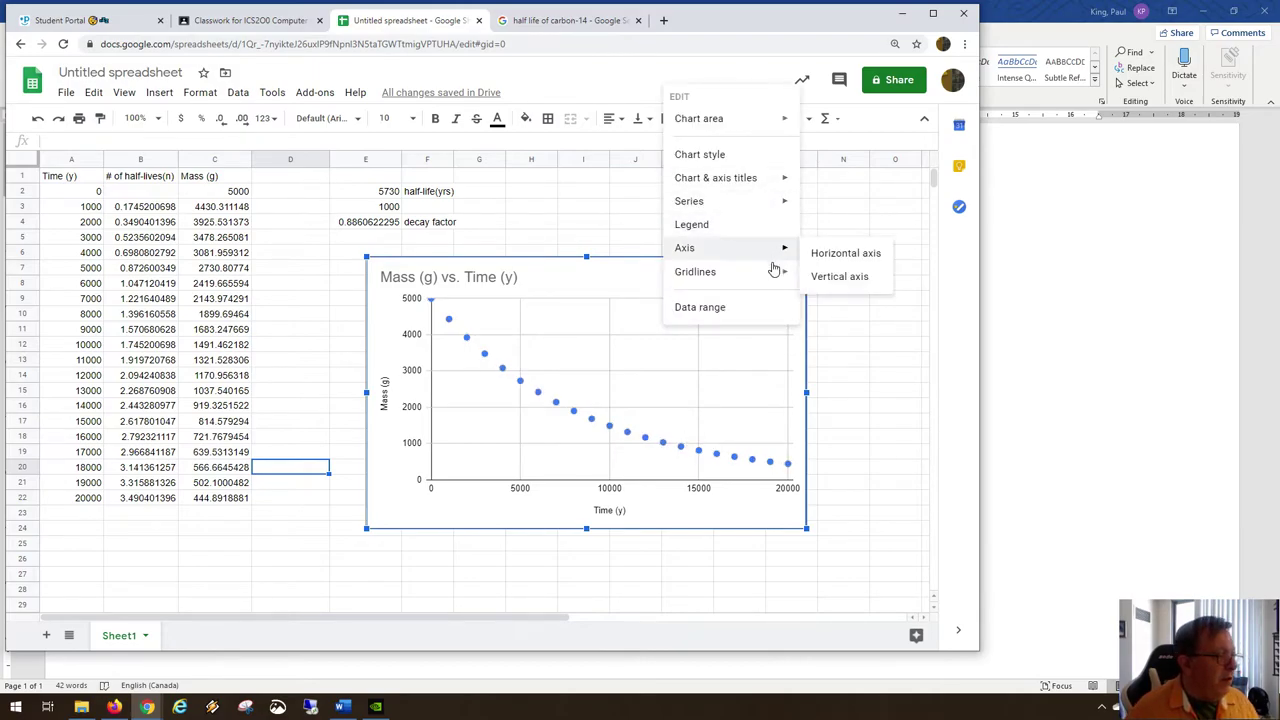
pyautogui.moveTo(774, 274)
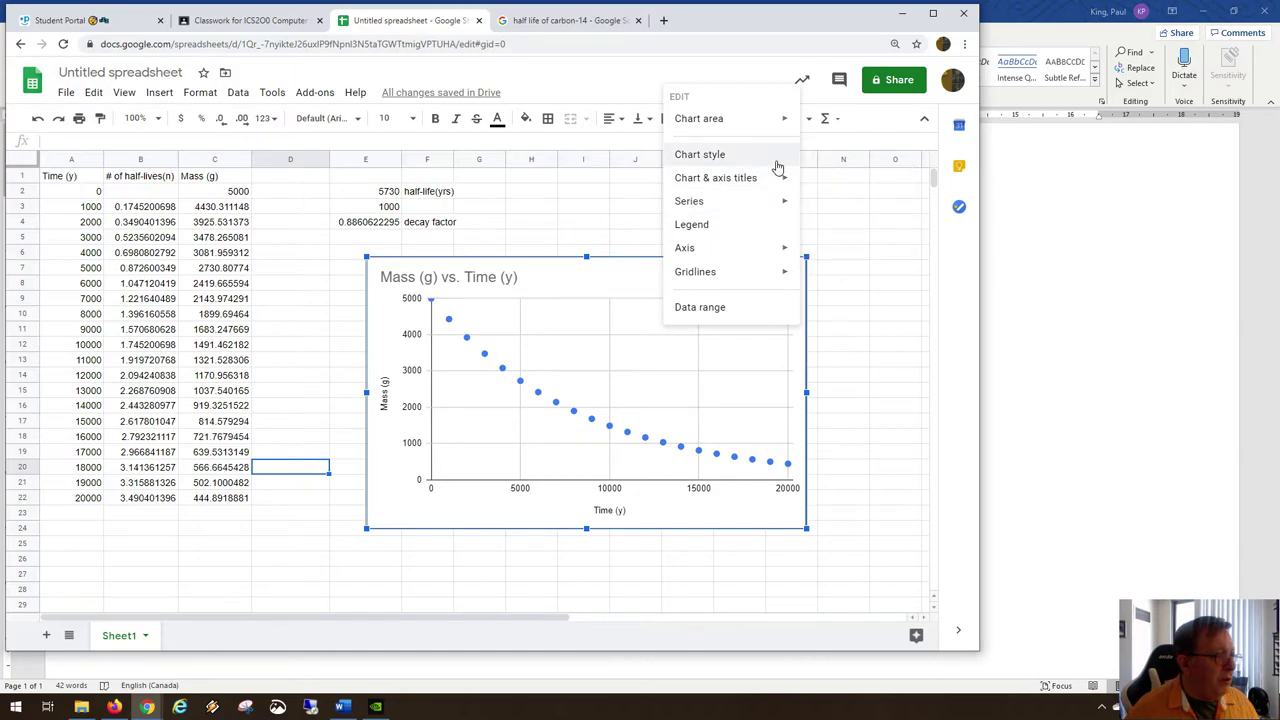
pyautogui.moveTo(767, 179)
pyautogui.moveTo(769, 128)
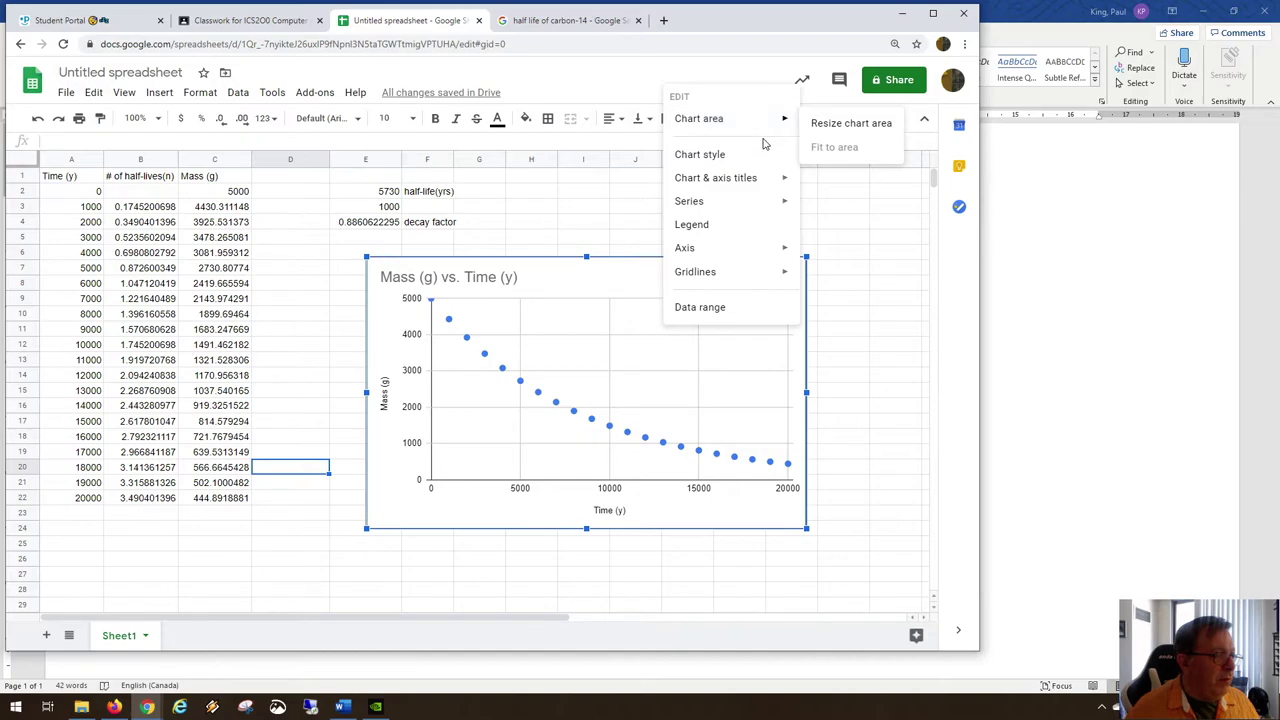
pyautogui.click(760, 158)
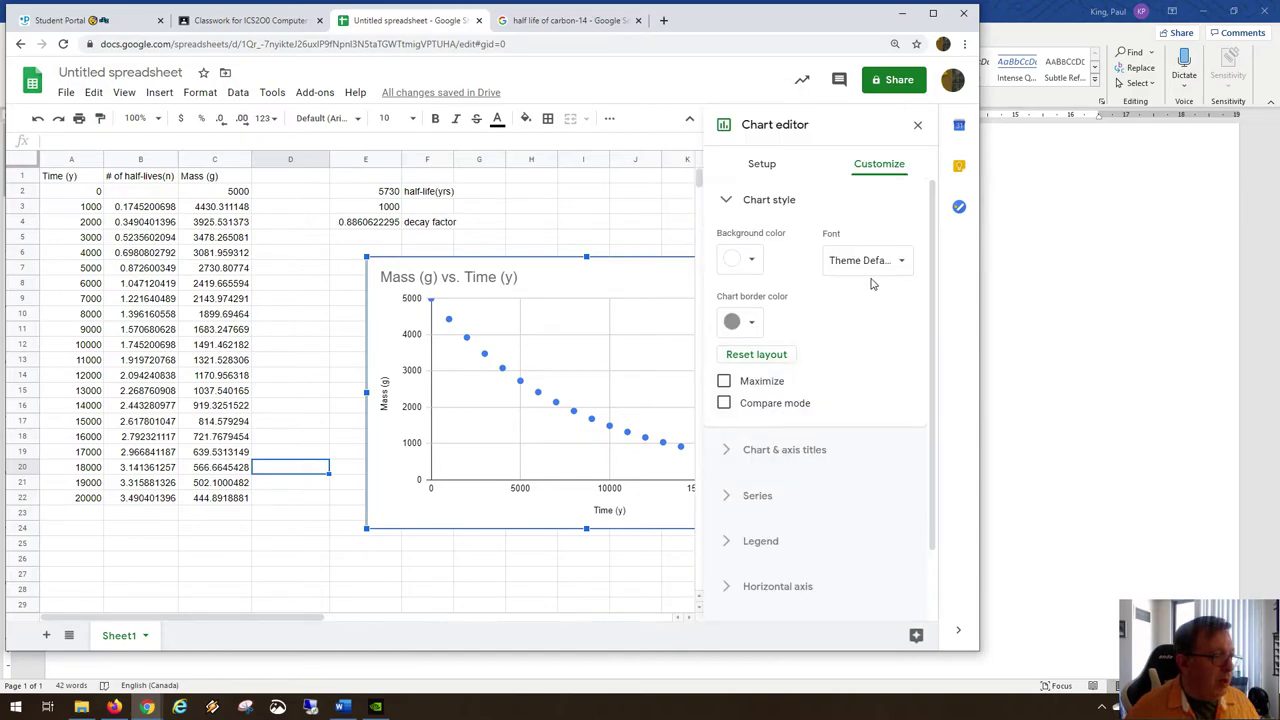
# Add a trendline to the Mass (g) series in the chart's series settings.
pyautogui.click(777, 203)
pyautogui.click(775, 246)
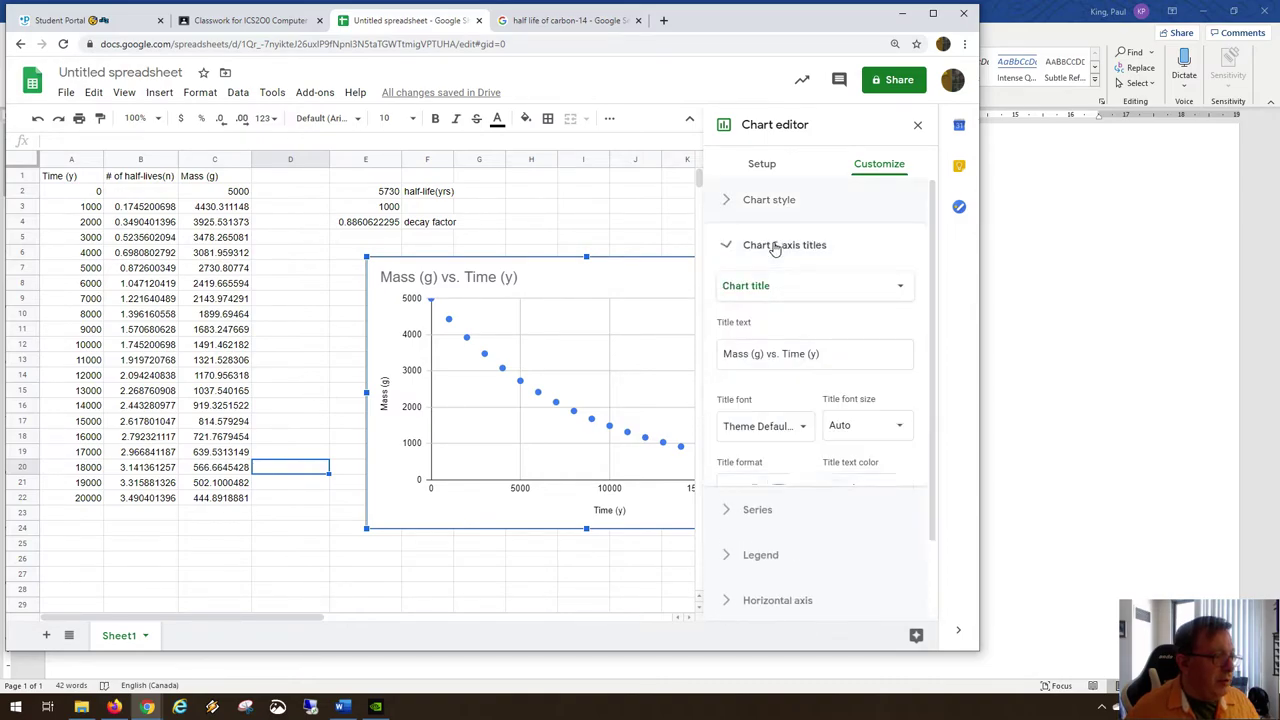
pyautogui.click(775, 249)
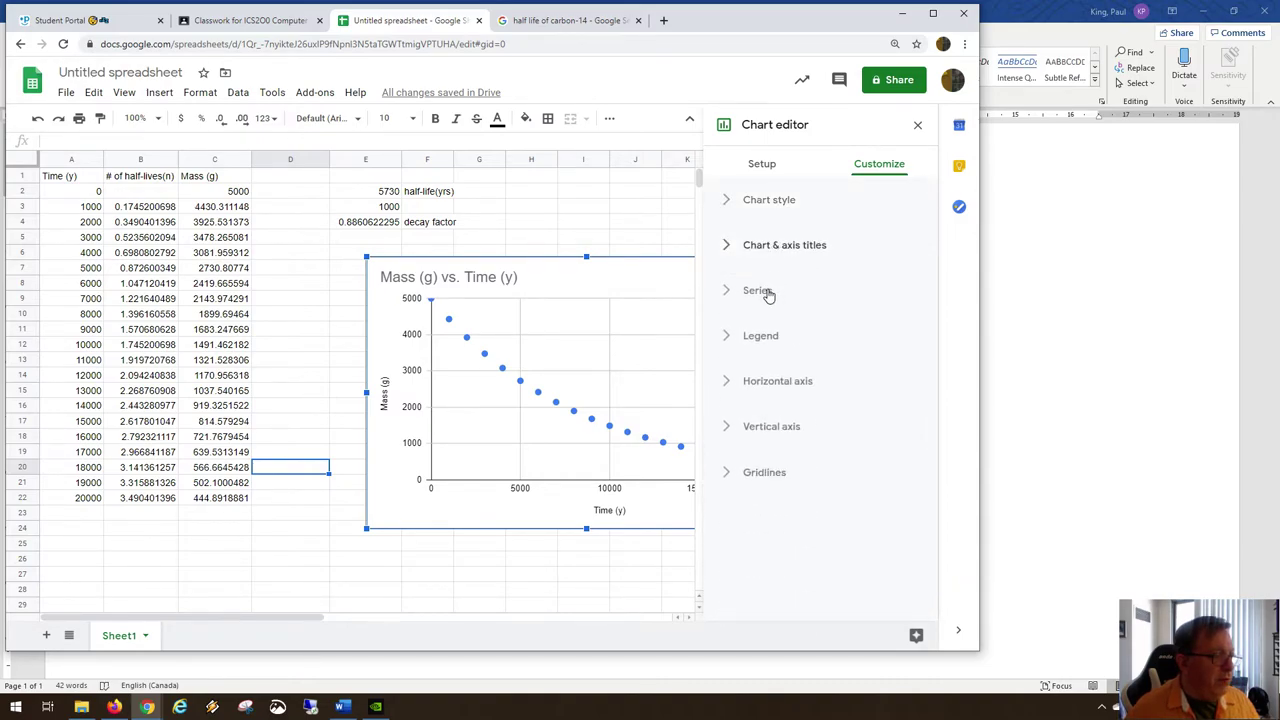
pyautogui.click(766, 292)
pyautogui.scroll(-3, 776, 345)
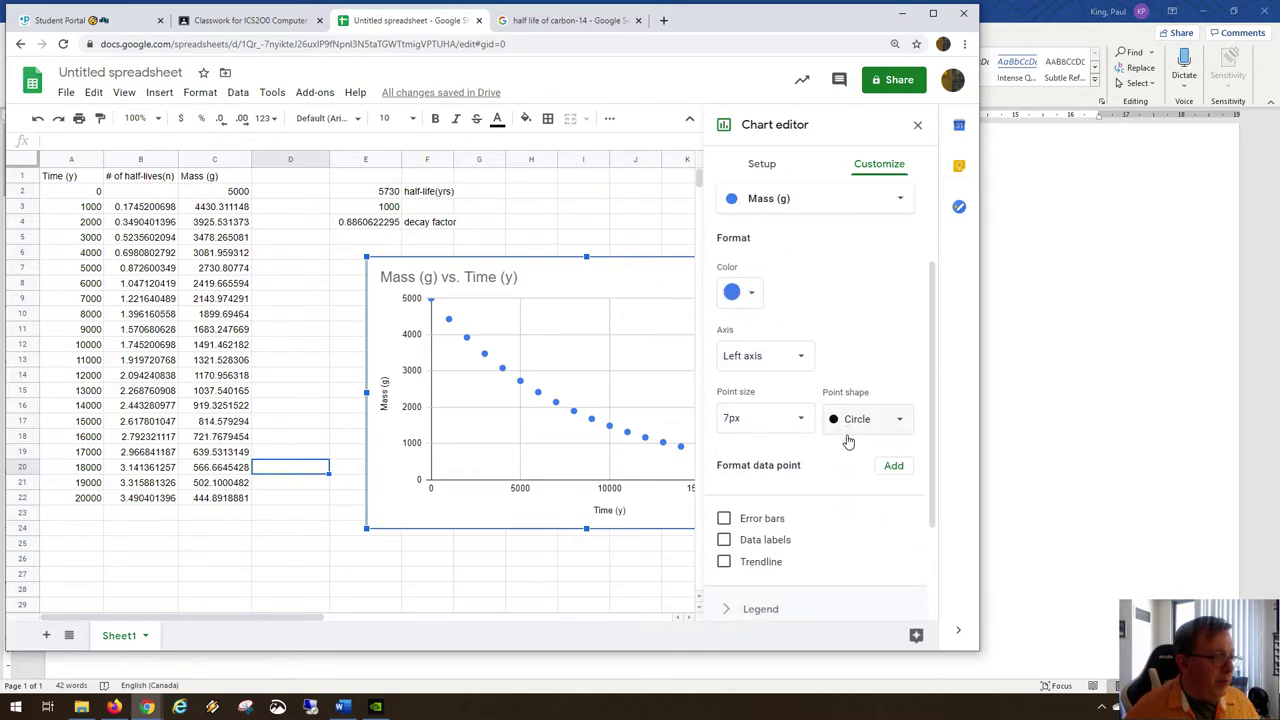
pyautogui.scroll(-1, 812, 509)
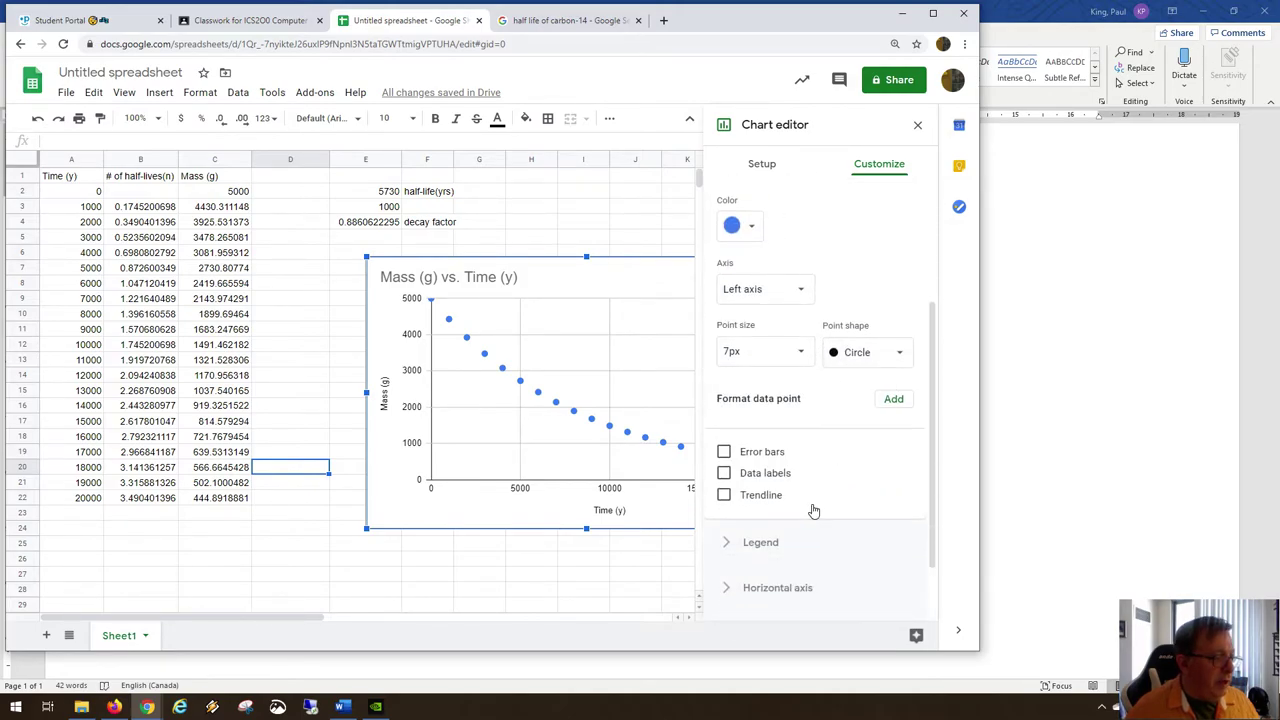
pyautogui.click(724, 495)
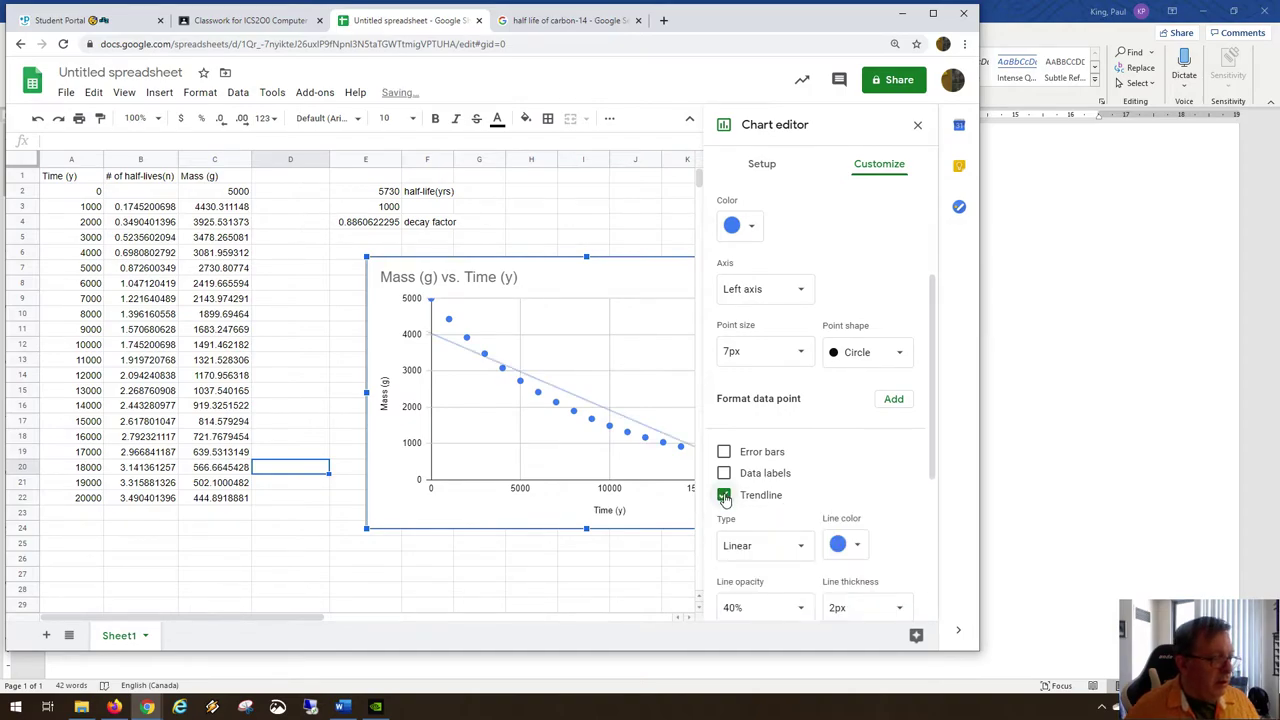
# Widen the browser window to show the whole chart and set the trendline type to Exponential.
pyautogui.scroll(-2, 765, 490)
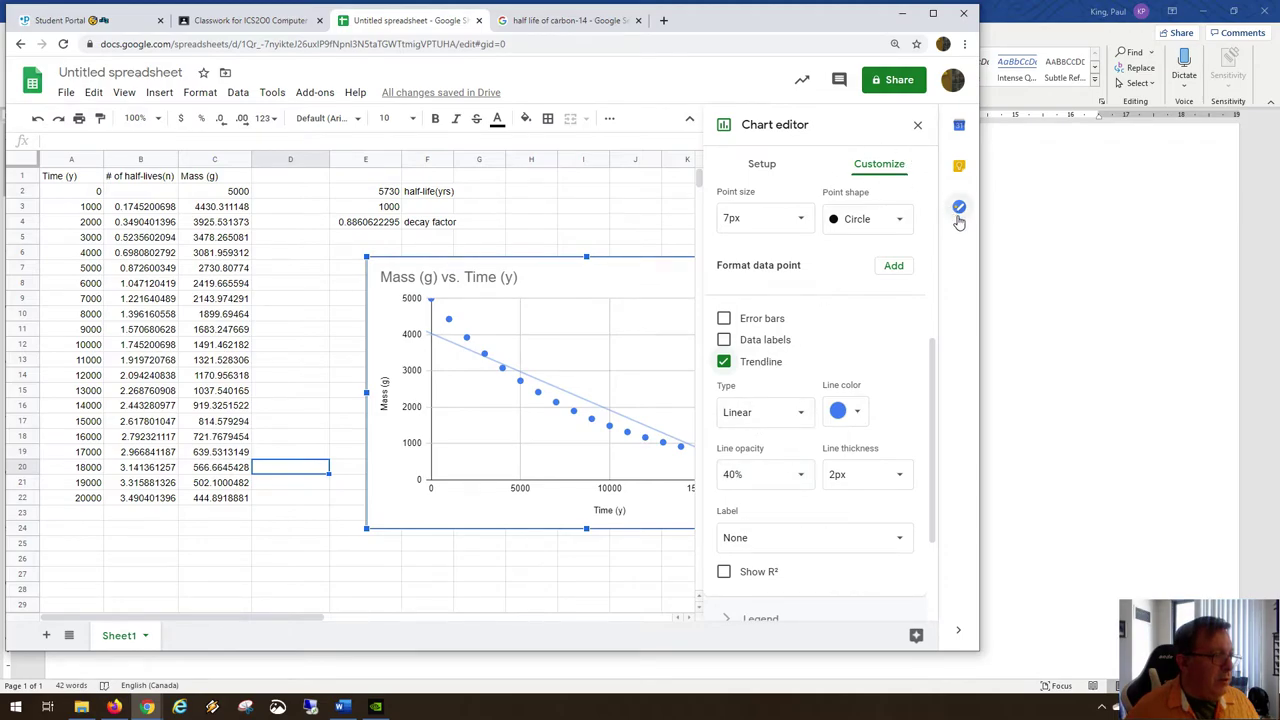
pyautogui.moveTo(980, 222); pyautogui.dragTo(1126, 220)
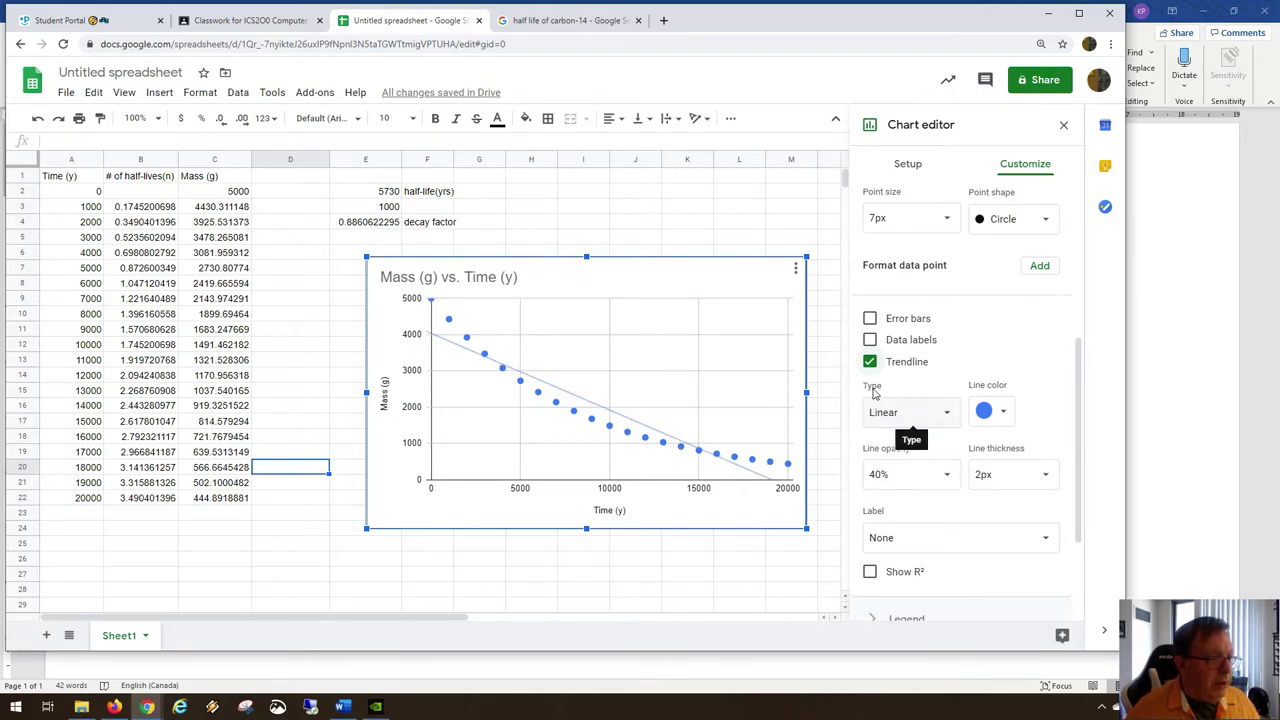
pyautogui.click(942, 420)
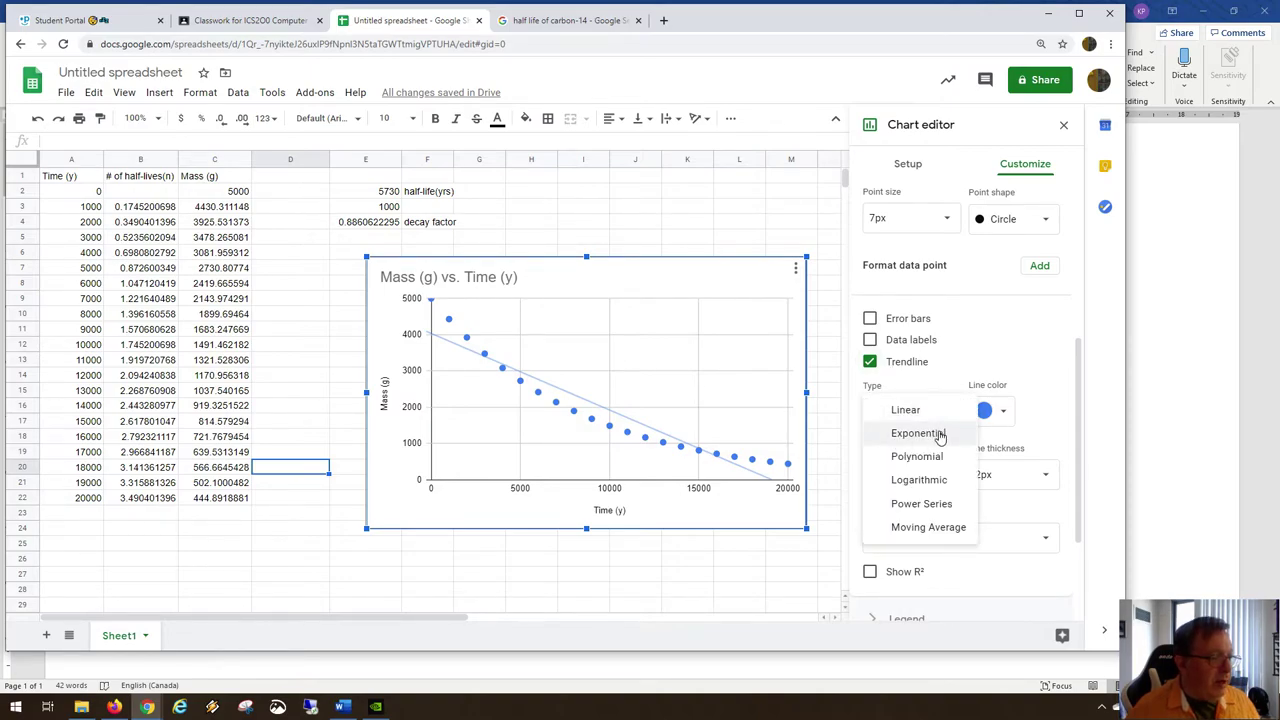
pyautogui.click(918, 433)
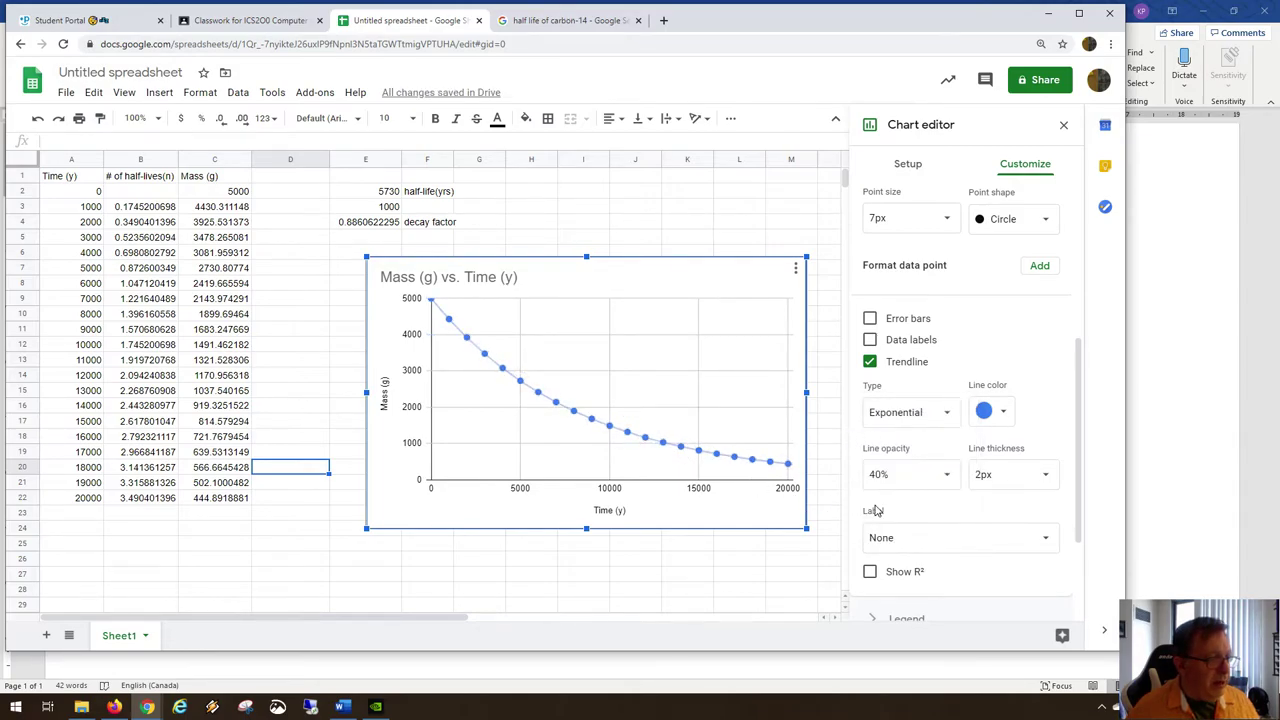
# Set the trendline's label to Use Equation.
pyautogui.scroll(-1, 930, 522)
pyautogui.click(931, 472)
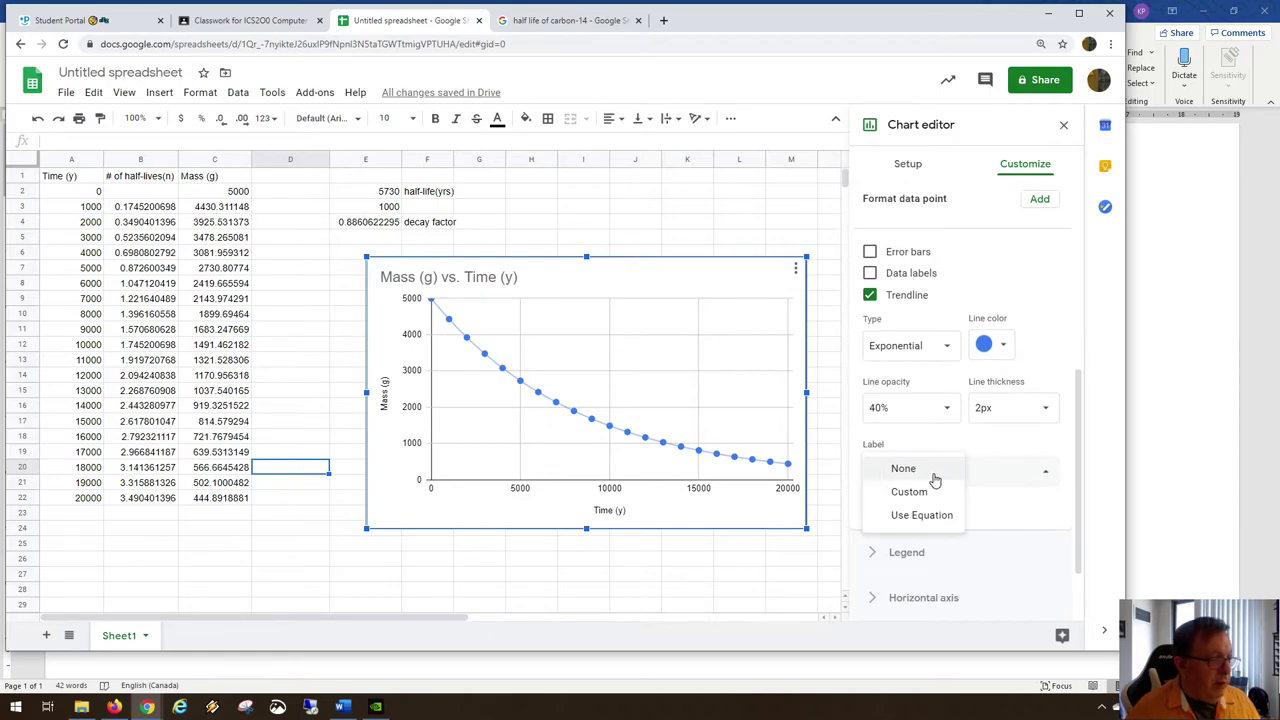
pyautogui.click(921, 515)
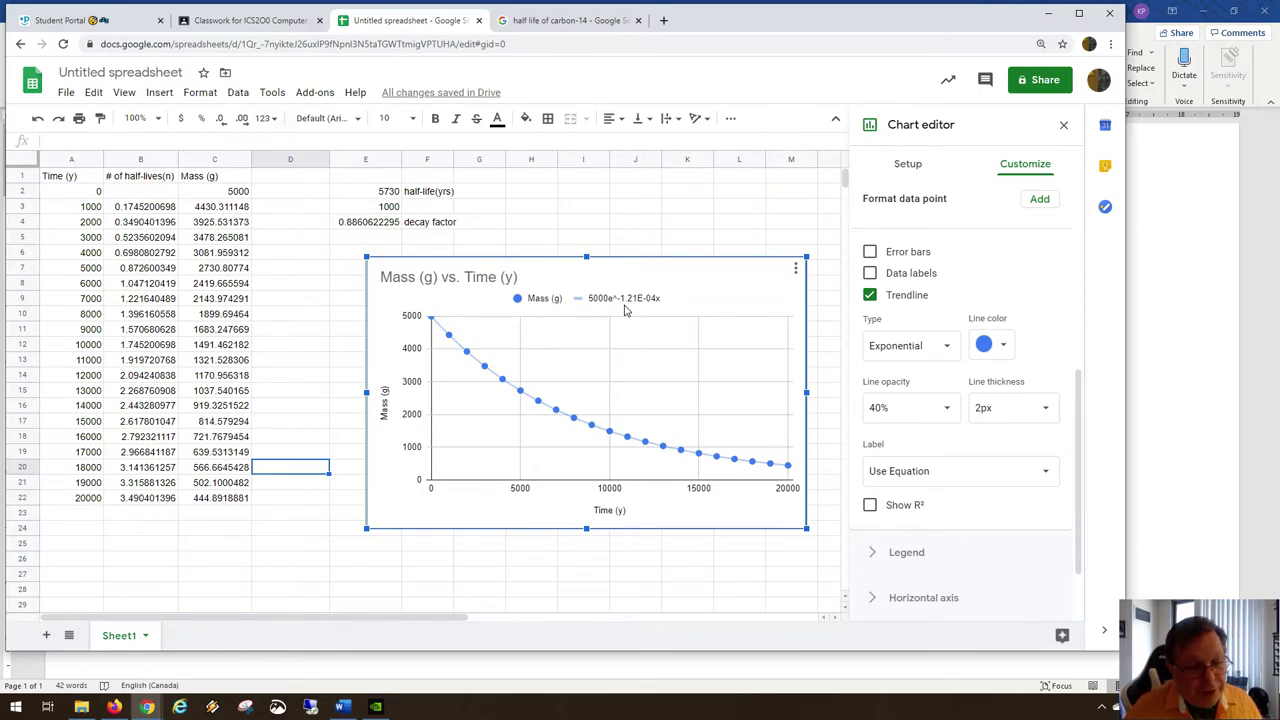
# Switch to the Word document containing the decay equations.
pyautogui.click(1160, 414)
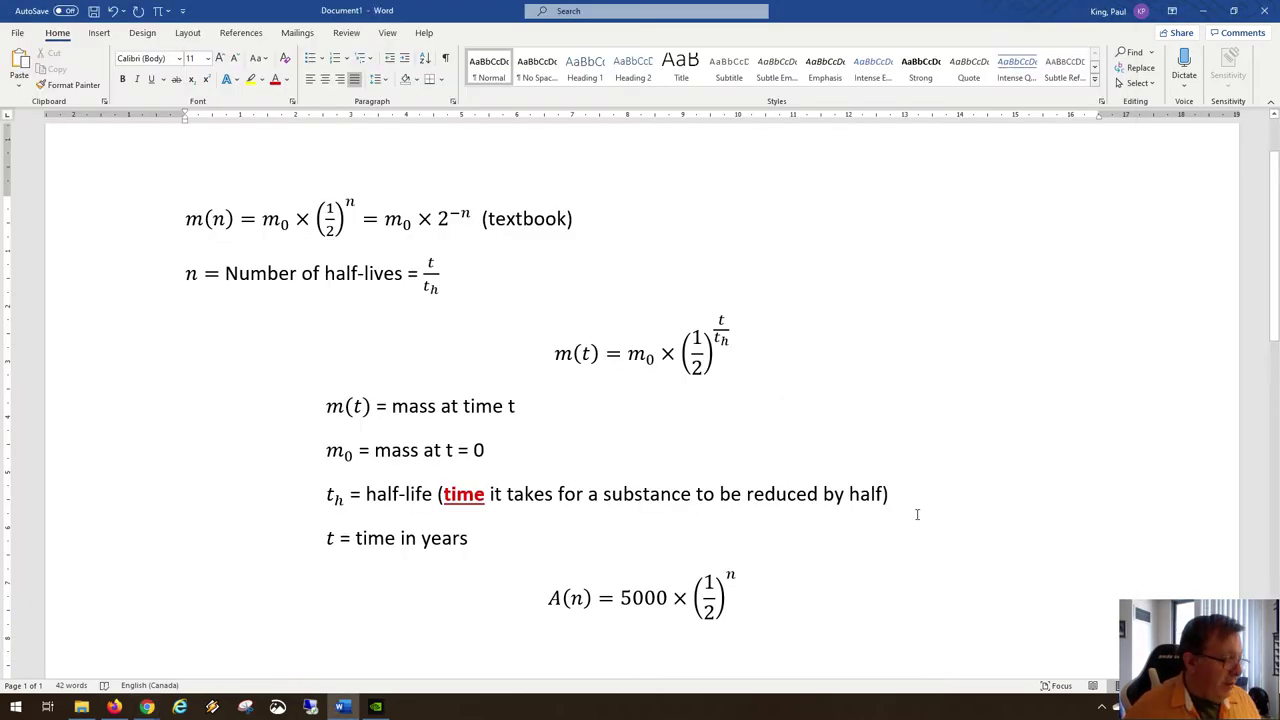
pyautogui.write('= ')
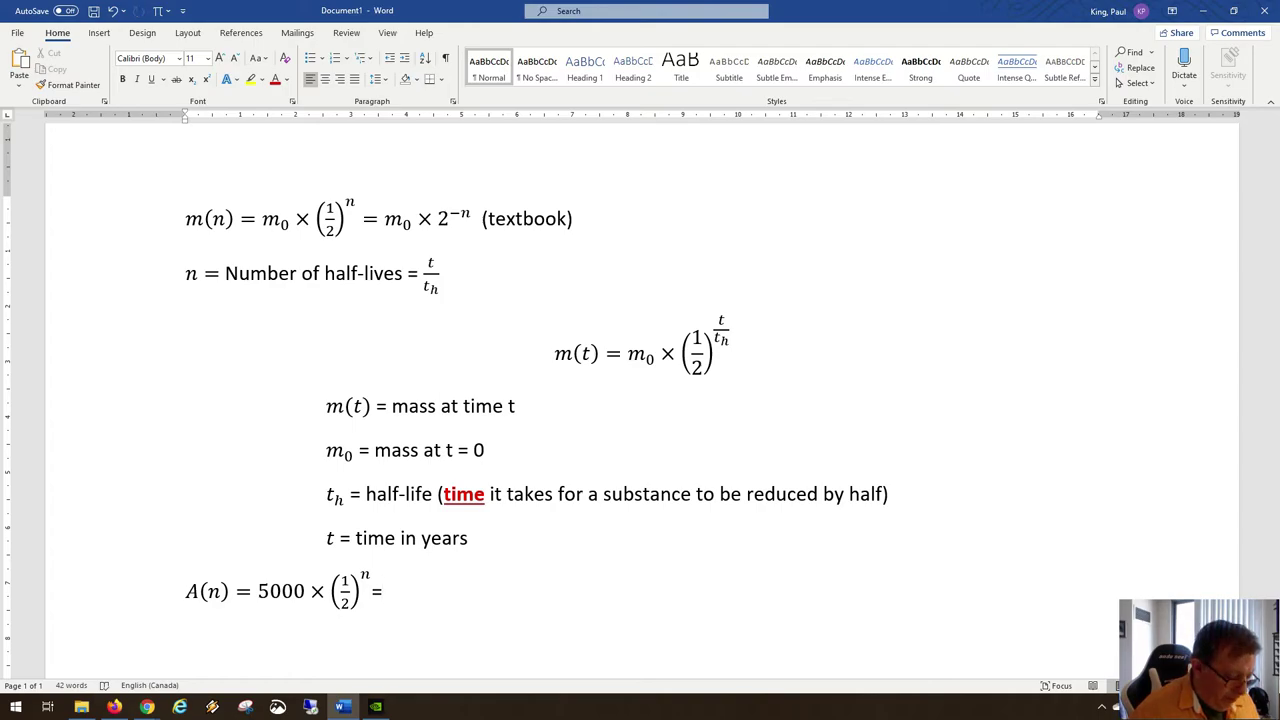
pyautogui.write('5000')
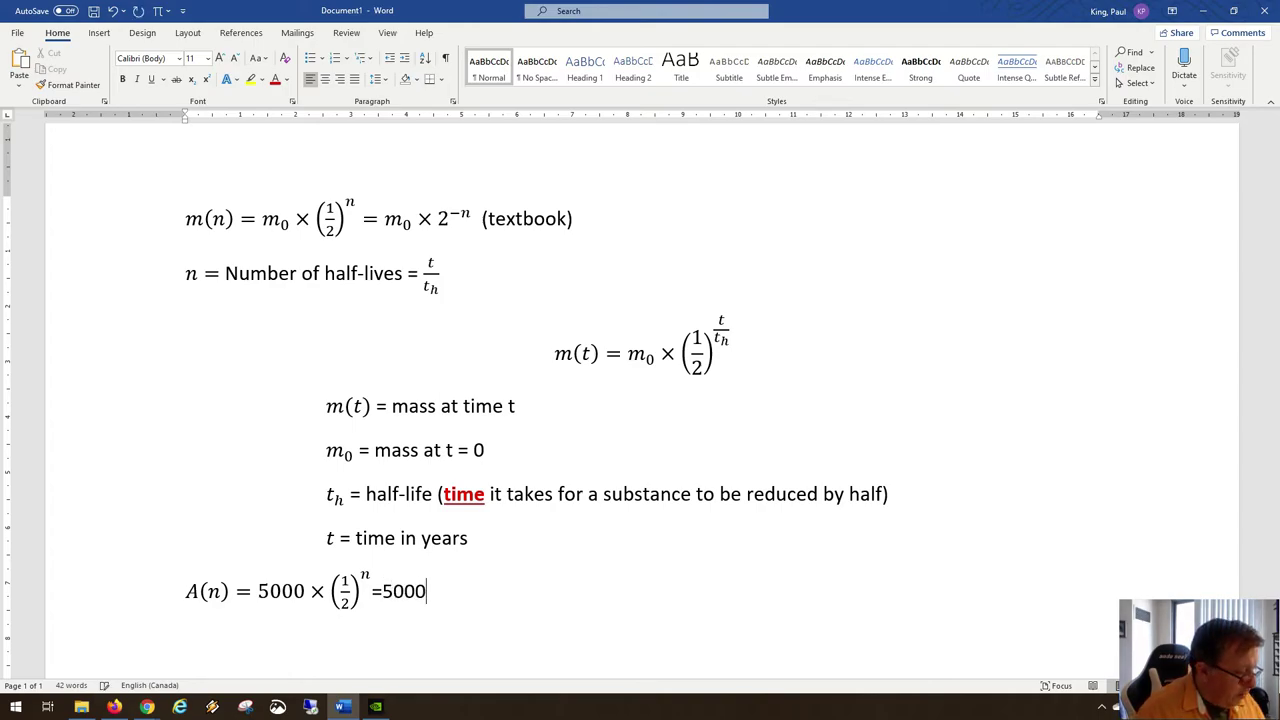
pyautogui.press('BackSpace')
pyautogui.press('BackSpace')
pyautogui.press('BackSpace')
pyautogui.press('BackSpace')
pyautogui.press('BackSpace')
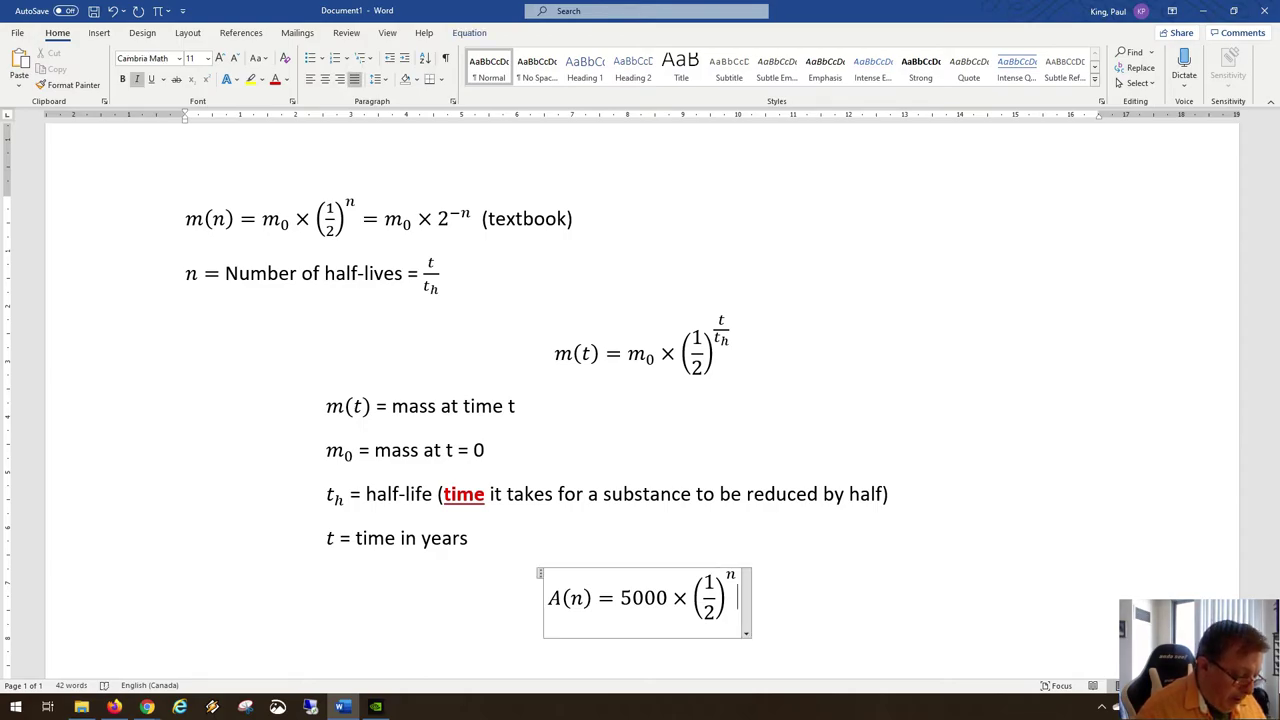
# Extend the A(n) equation with = 5000 × after the (1/2)^n term, keeping it inside the equation.
pyautogui.write('=5000\t')
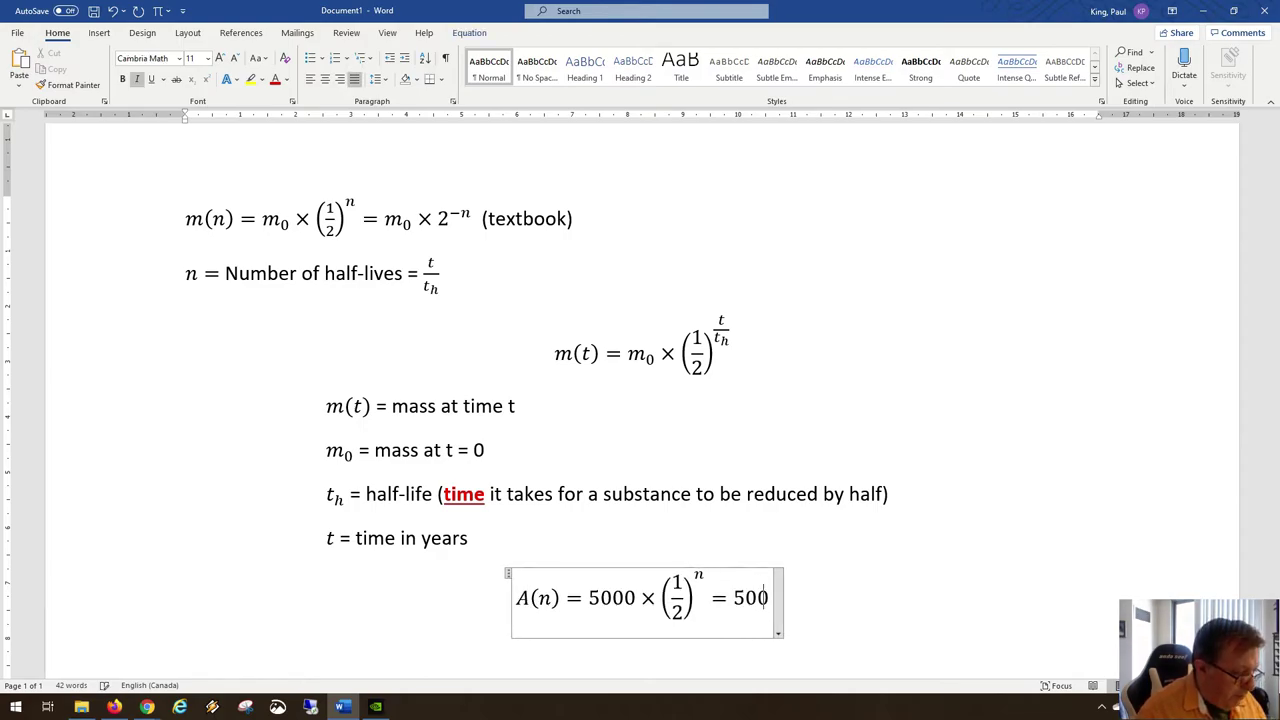
pyautogui.write('imes')
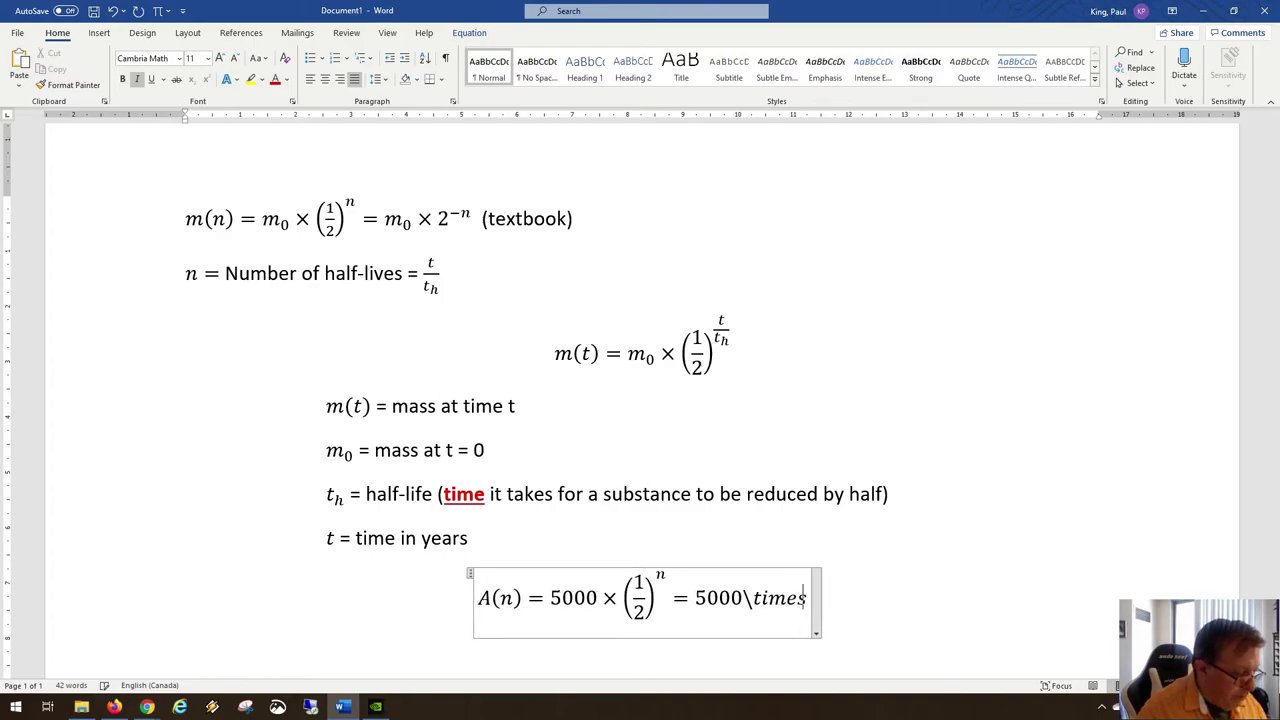
# Switch to the Google Sheets spreadsheet and calculate e in cell I3 with =exp(1).
pyautogui.hotkey('alt', 'Tab')
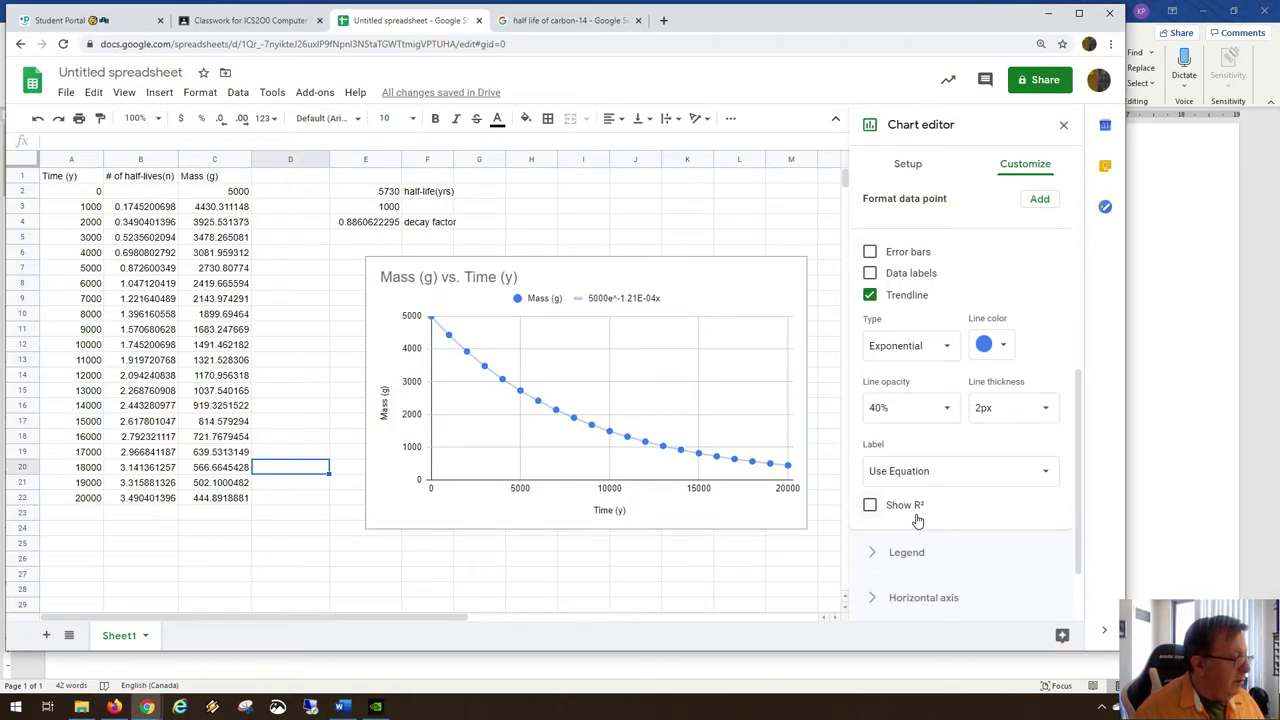
pyautogui.click(613, 310)
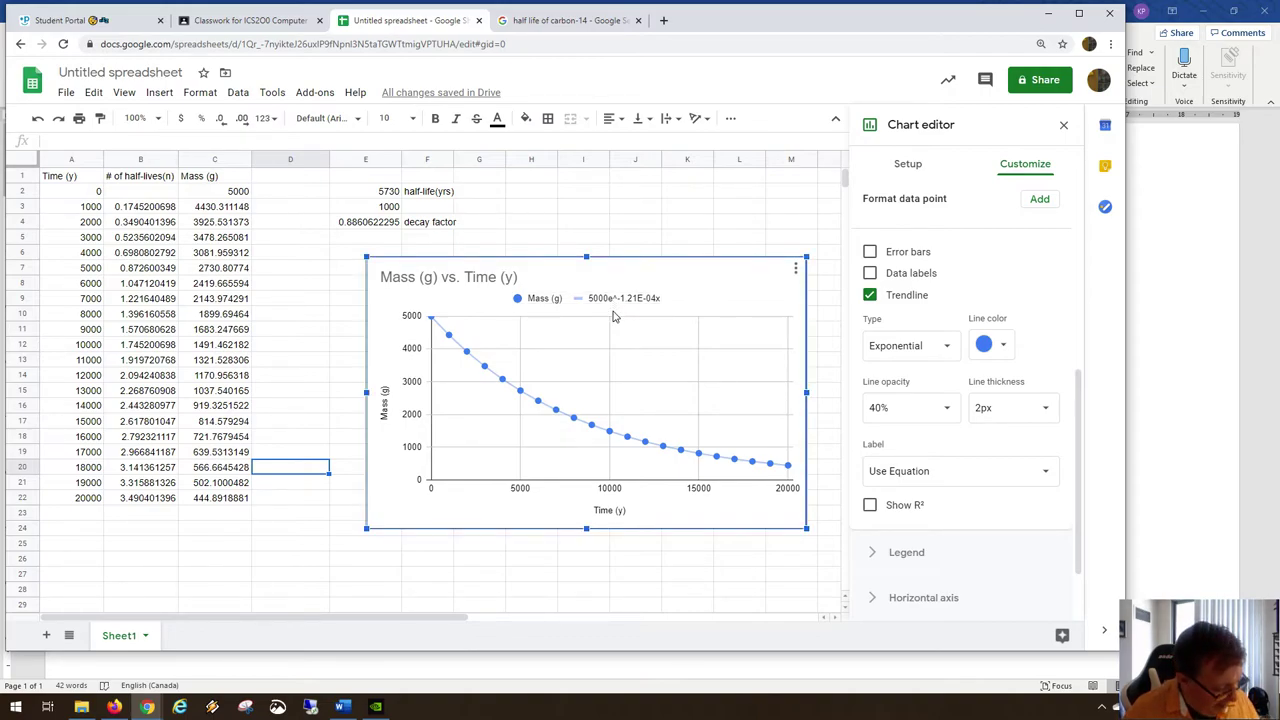
pyautogui.click(601, 207)
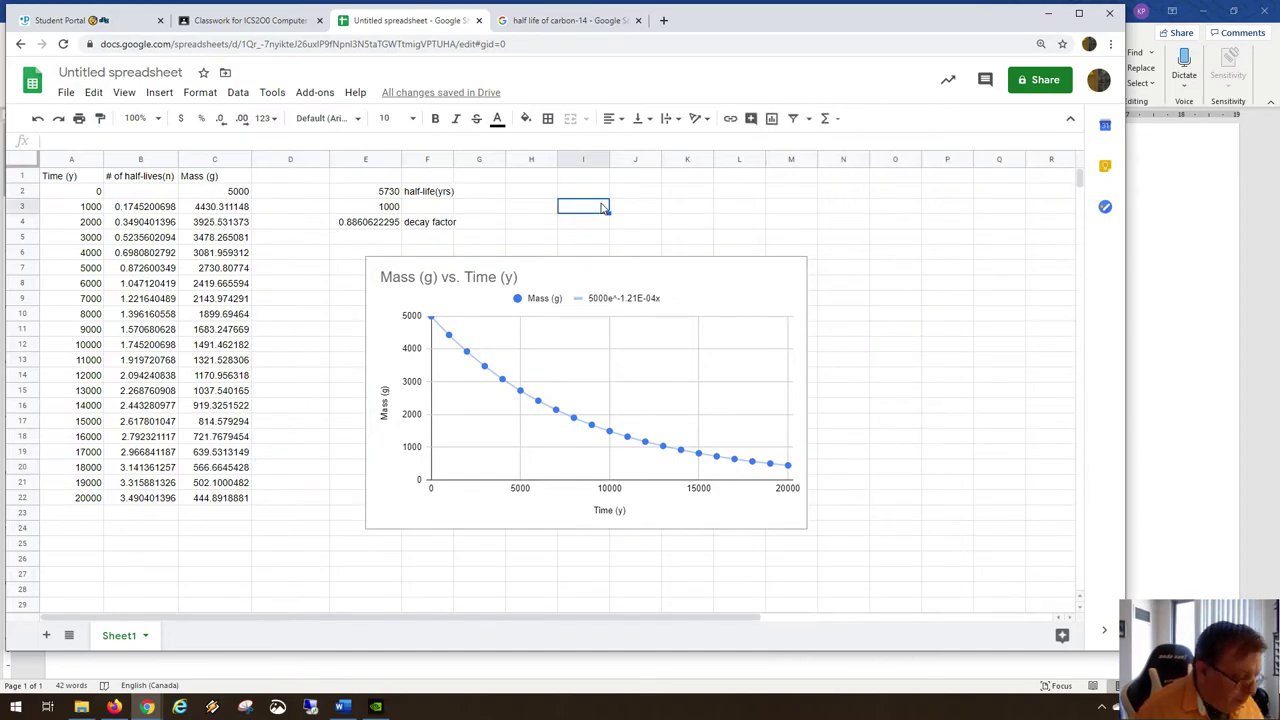
pyautogui.write('=exp(1)')
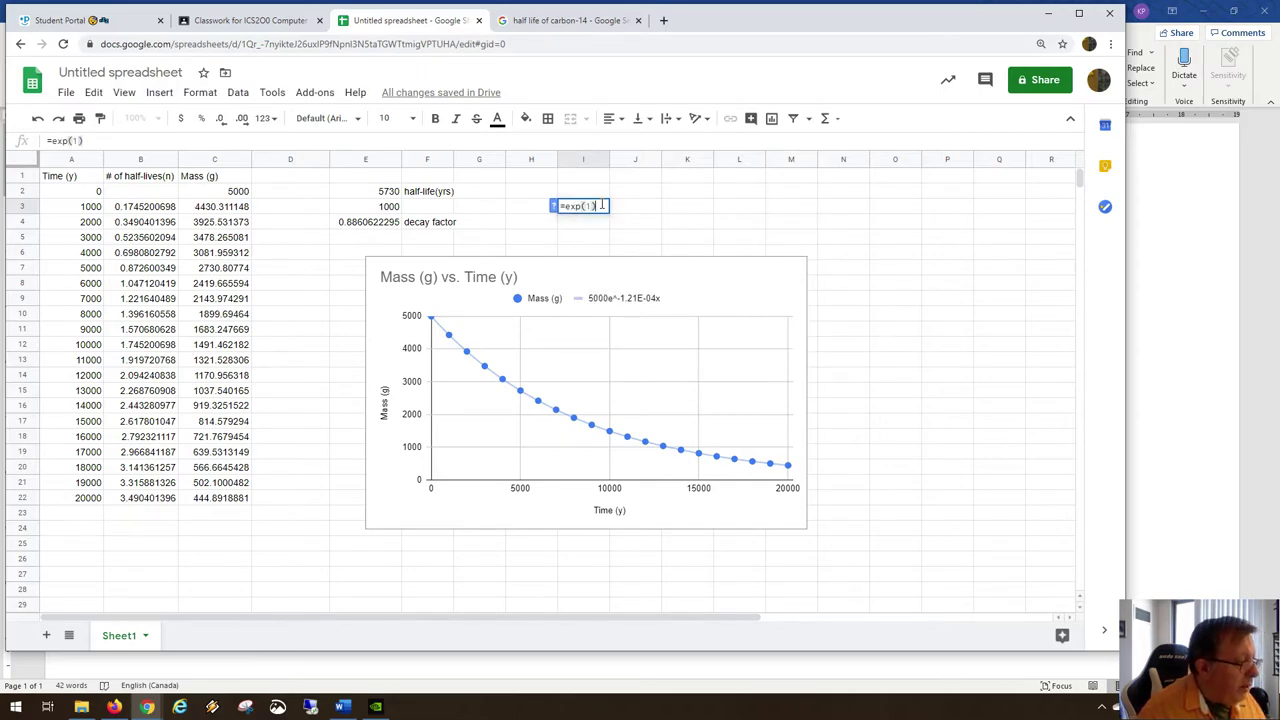
pyautogui.press('Return')
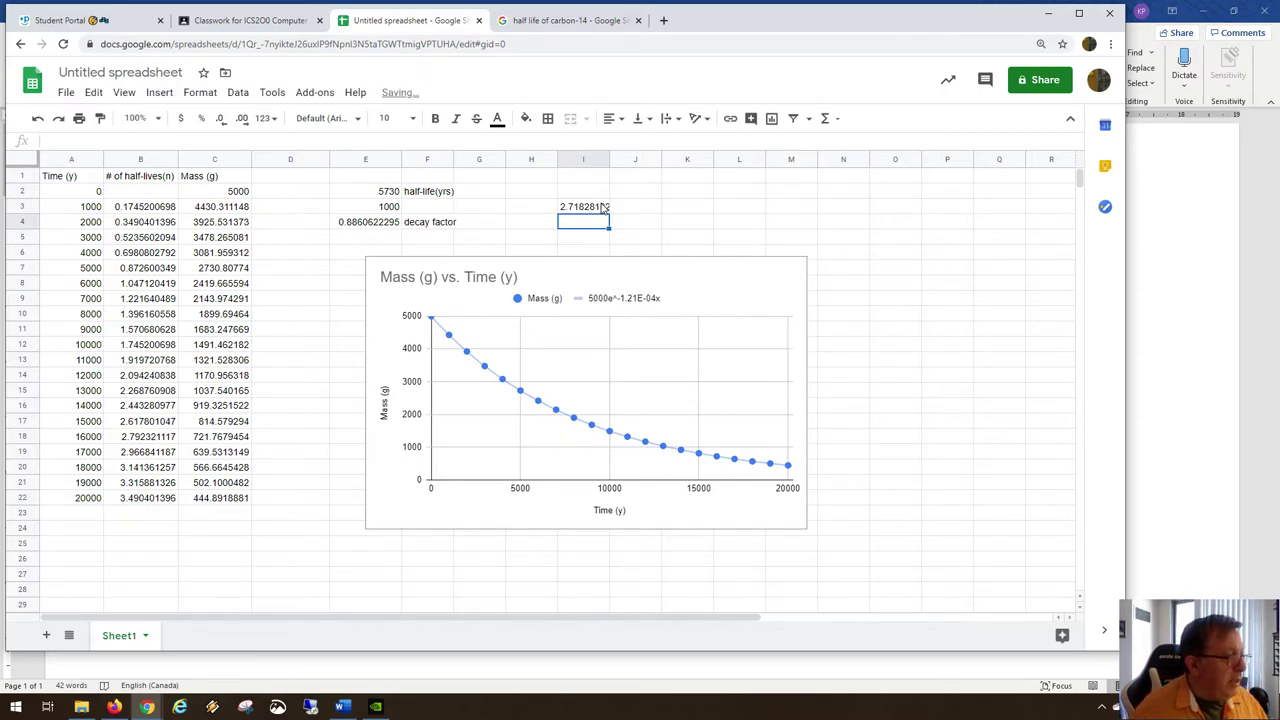
# Widen column I to show the full value of e in I3, and select that cell.
pyautogui.click(604, 206)
pyautogui.click(611, 159)
pyautogui.moveTo(608, 159); pyautogui.dragTo(638, 159)
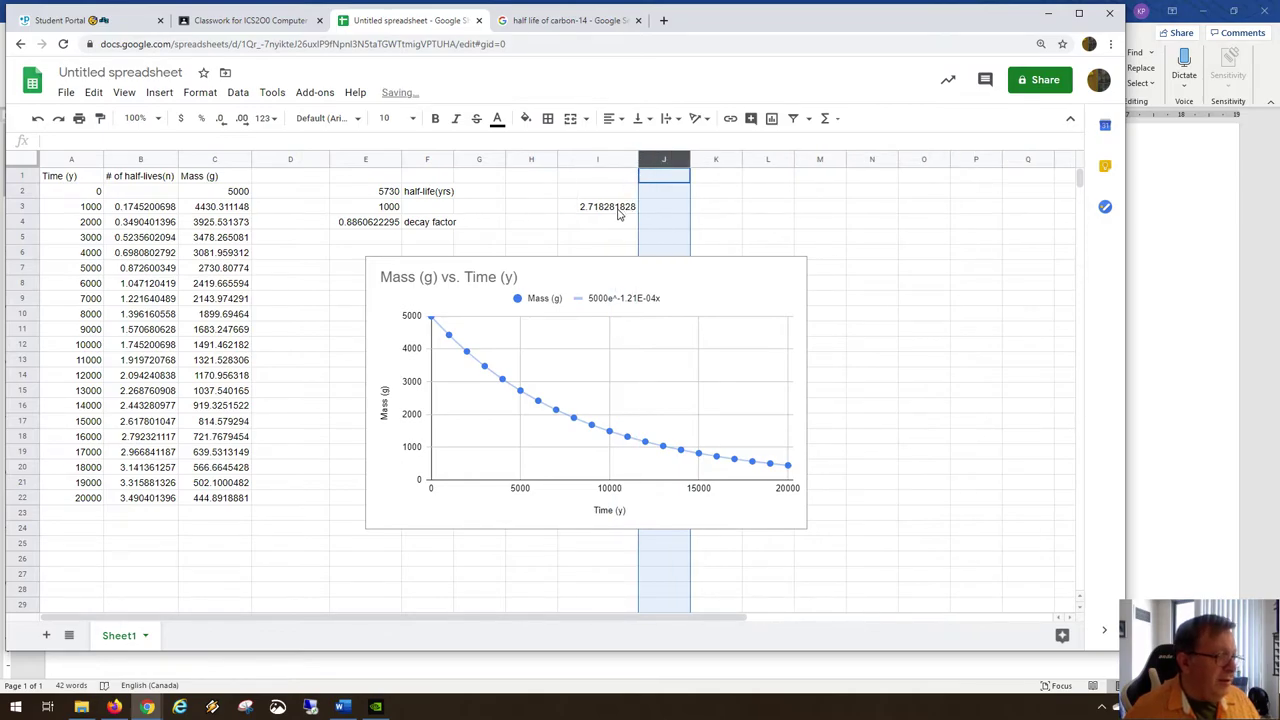
pyautogui.click(619, 210)
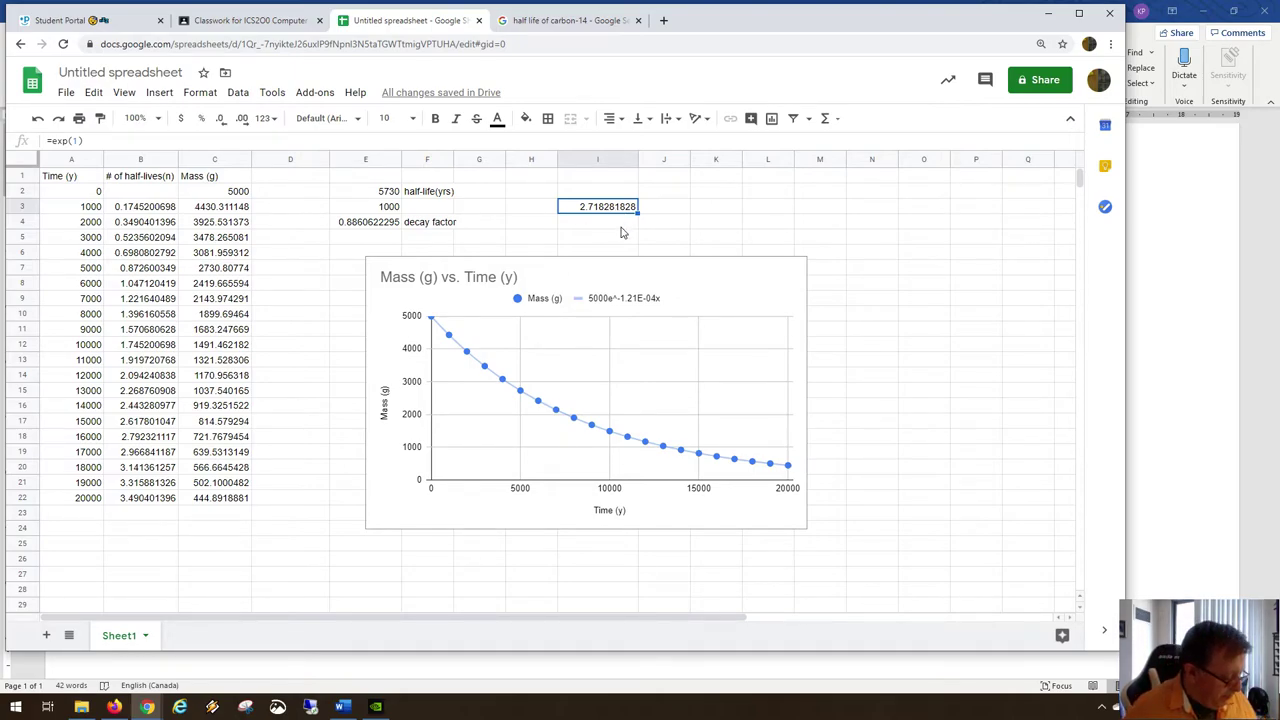
# Switch back to Word and add e^(-1.21×10^-4) to the A(n) equation, using the exponent from the chart's trendline label.
pyautogui.hotkey('alt', 'Tab')
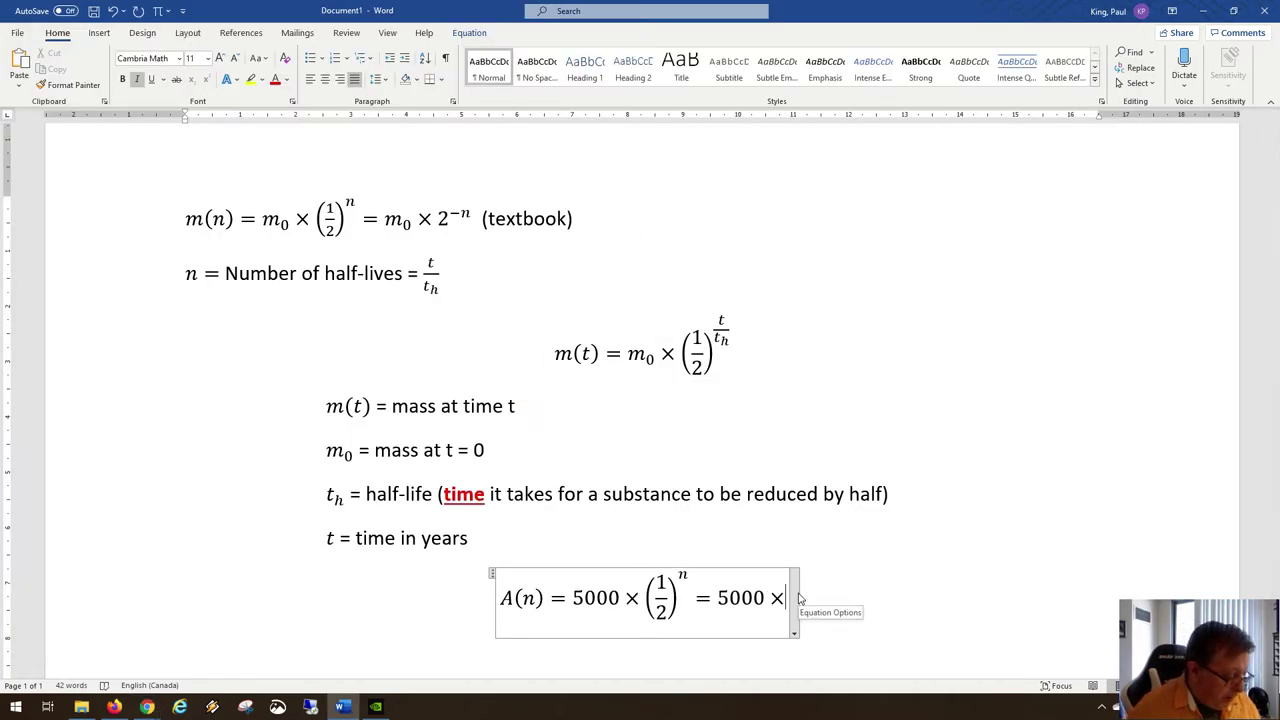
pyautogui.write('e^')
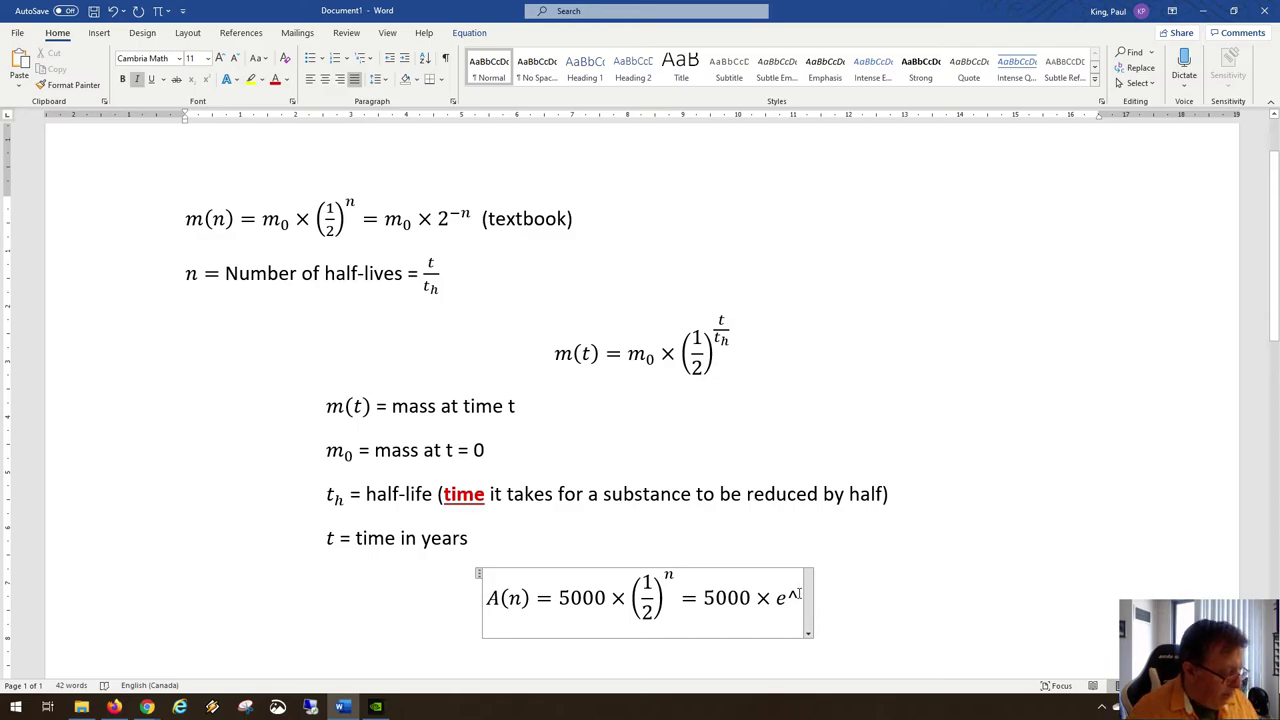
pyautogui.hotkey('alt', 'Tab')
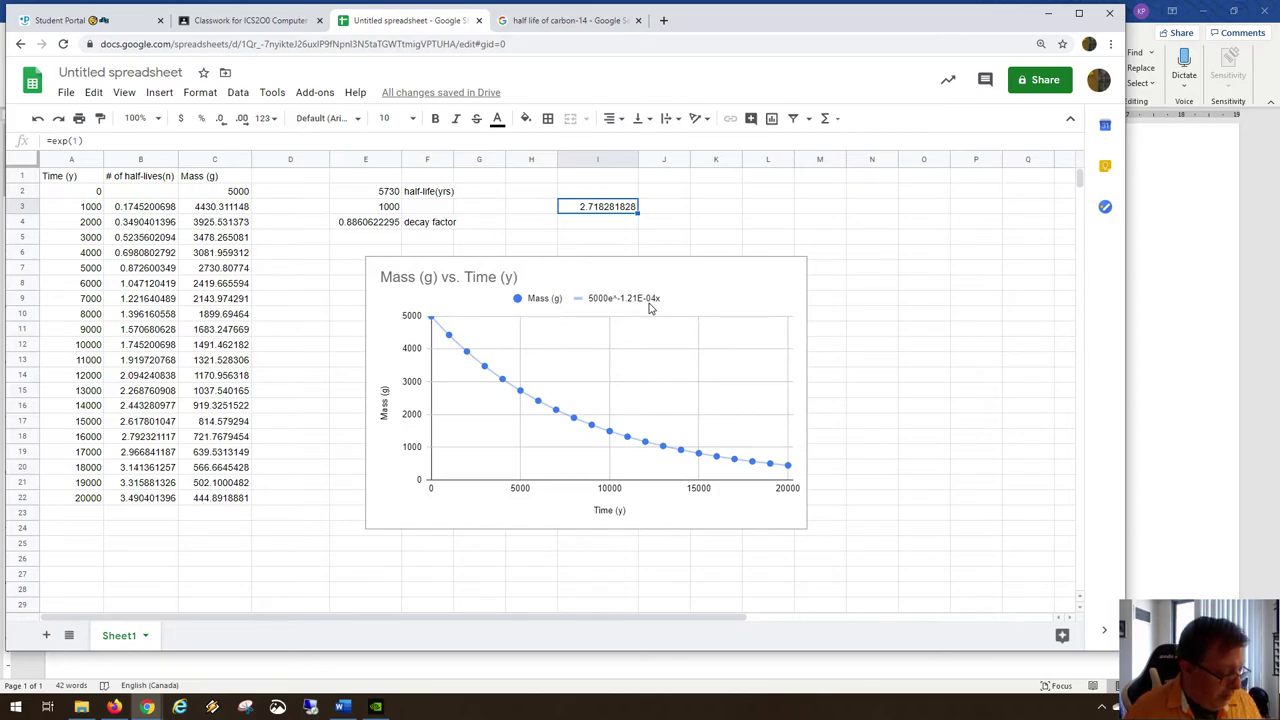
pyautogui.hotkey('alt', 'Tab')
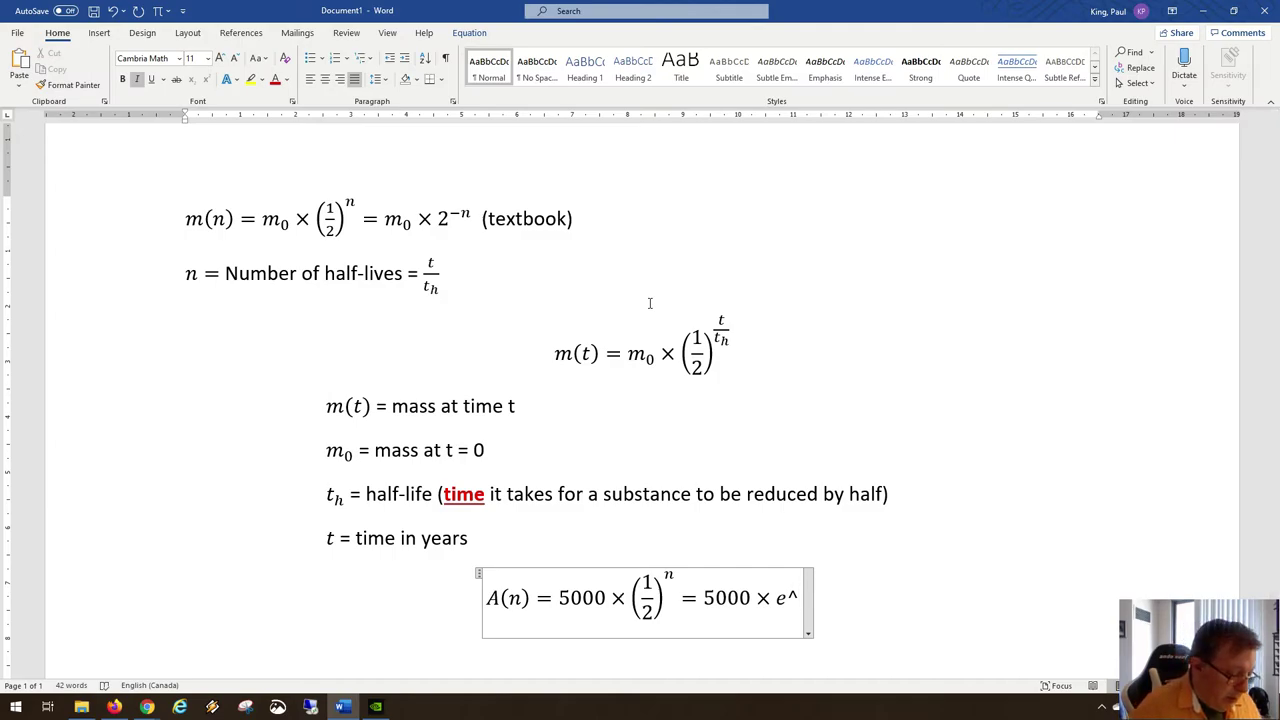
pyautogui.write('(')
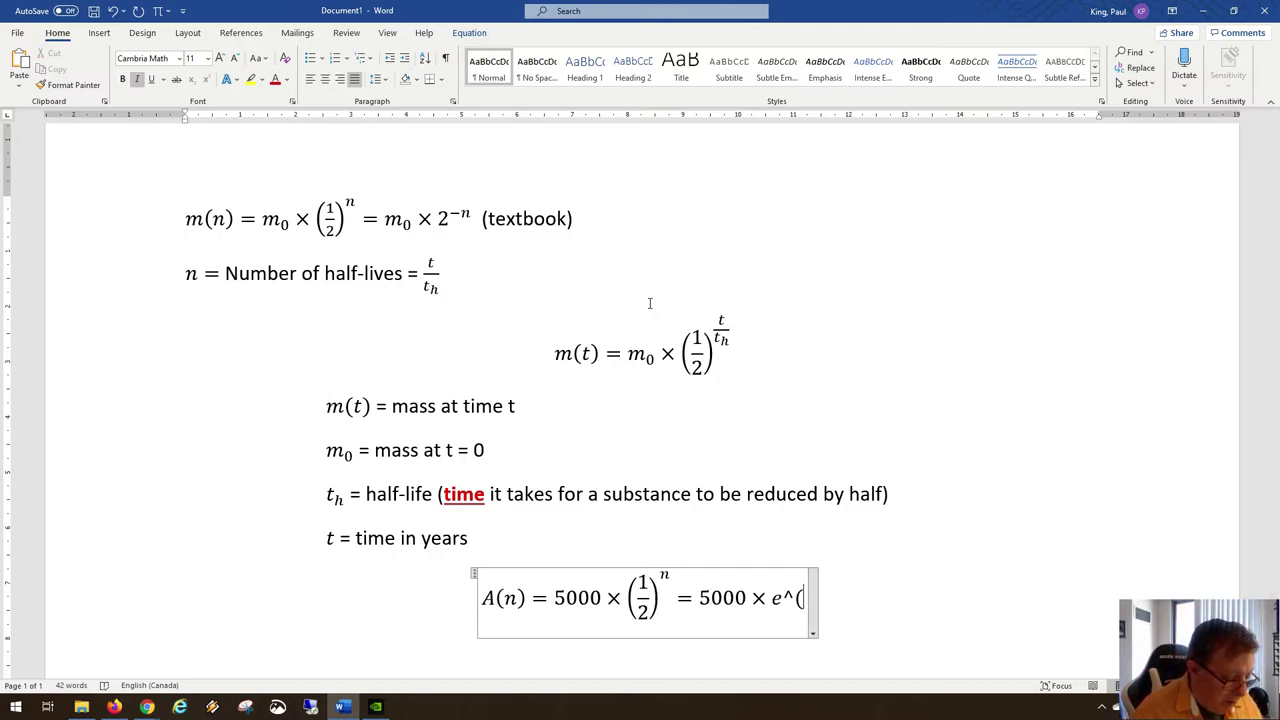
pyautogui.write('-1.')
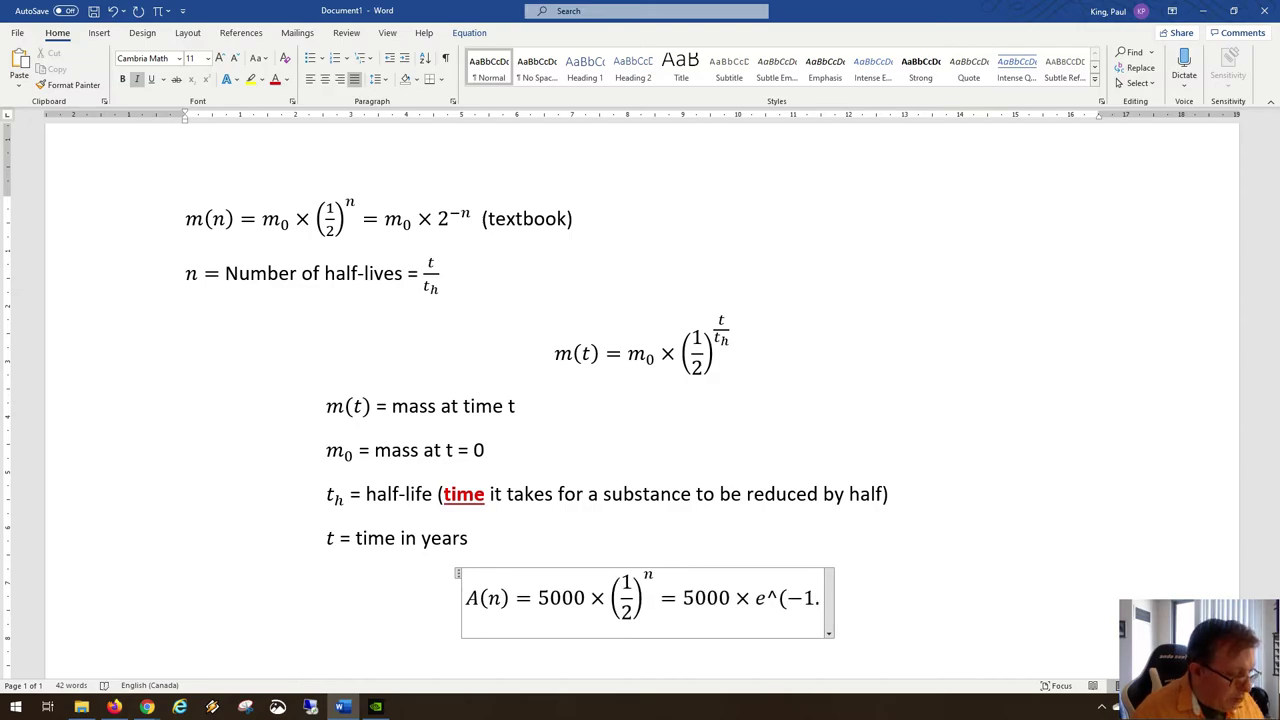
pyautogui.write('21\\times 1')
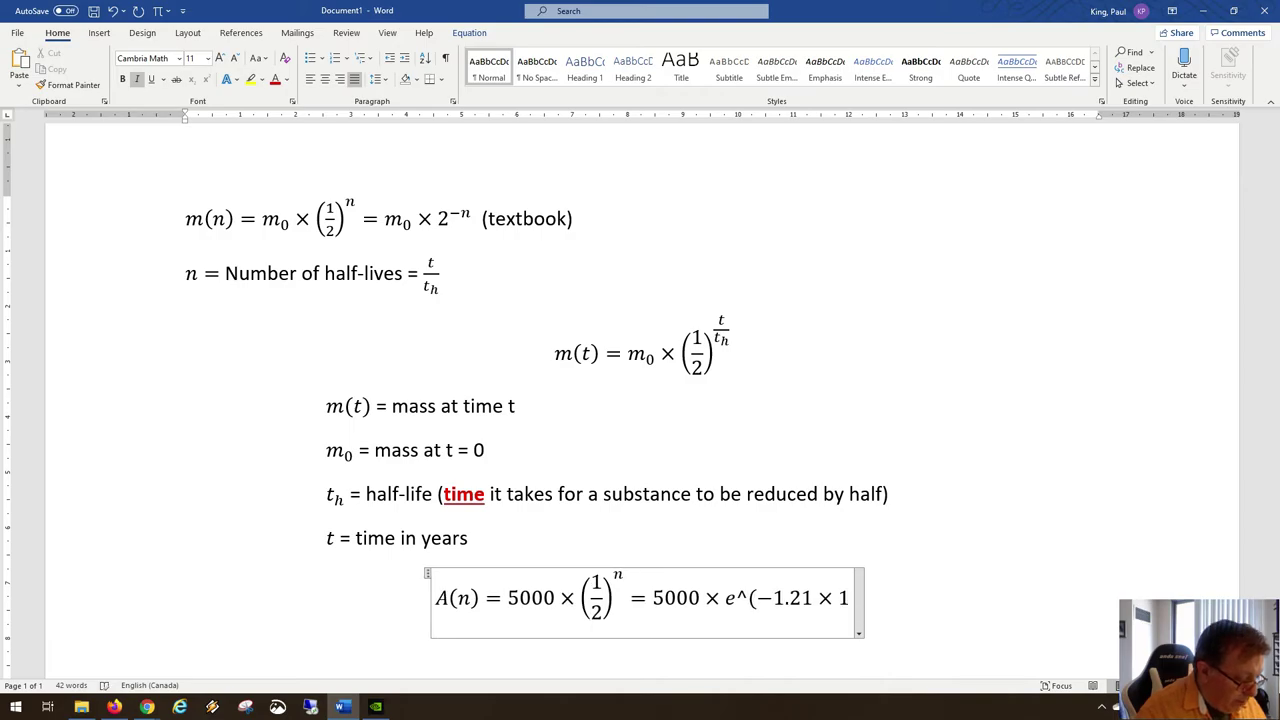
pyautogui.write('0^')
pyautogui.write('-4 ')
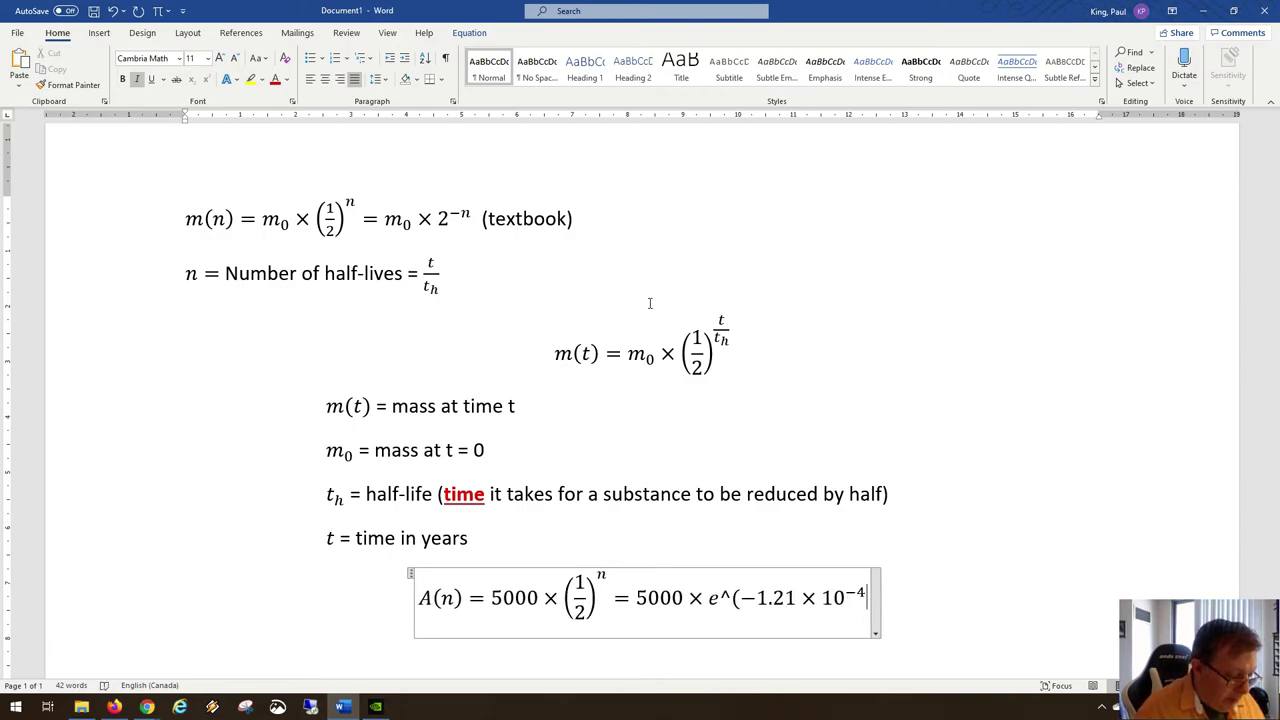
pyautogui.write(')')
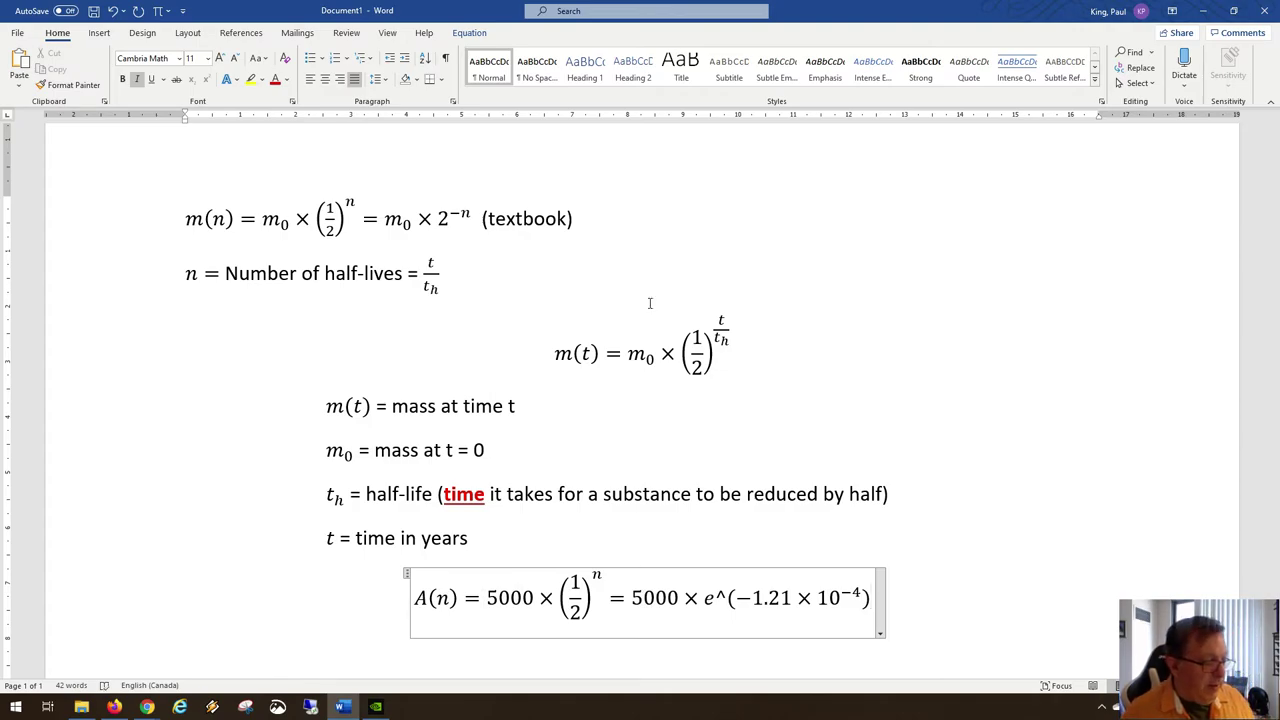
pyautogui.press('Right')
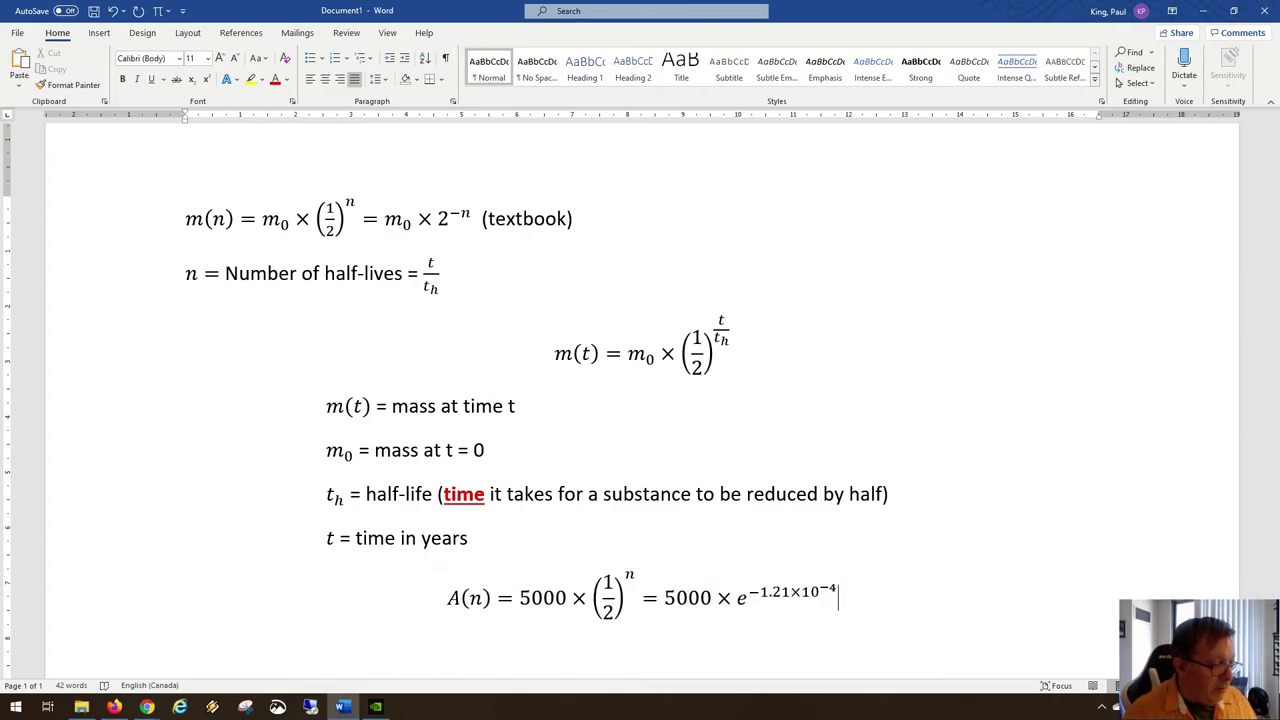
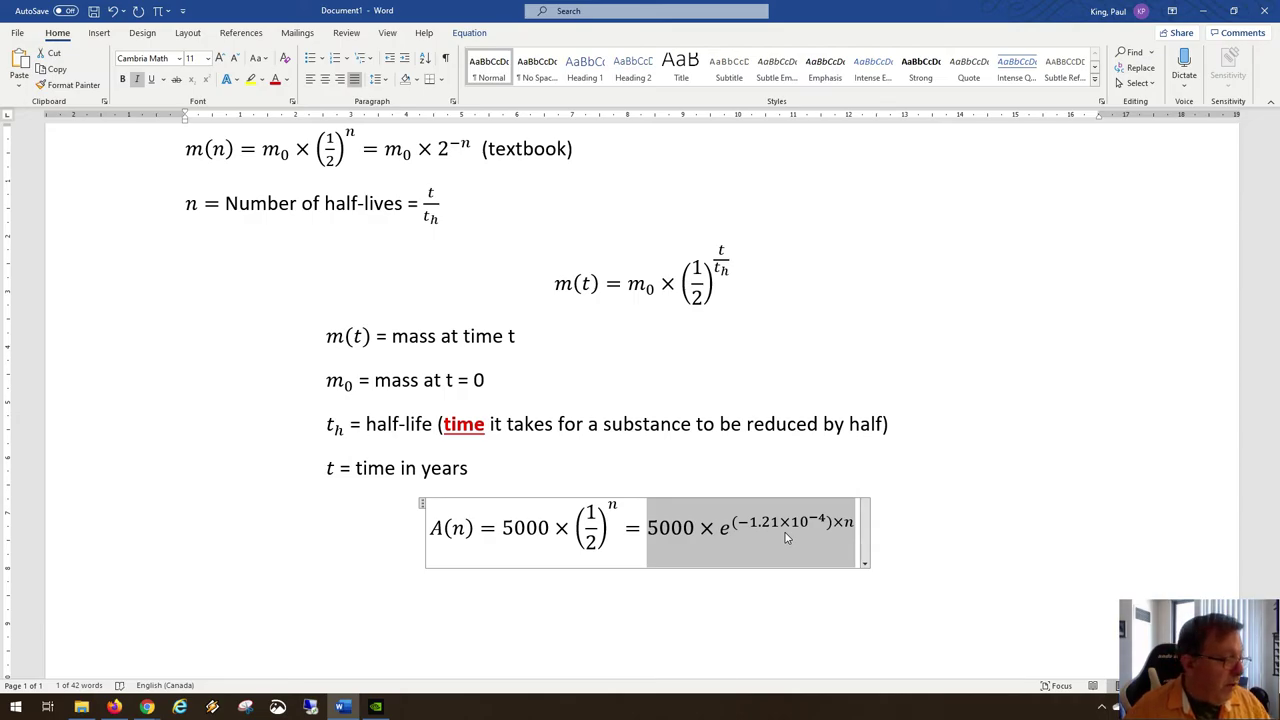
# Highlight the 1/2 fraction, the base e, and the whole exponential expression in the A(n) equation to compare the two forms.
pyautogui.doubleClick(591, 536)
pyautogui.moveTo(592, 531); pyautogui.dragTo(599, 531)
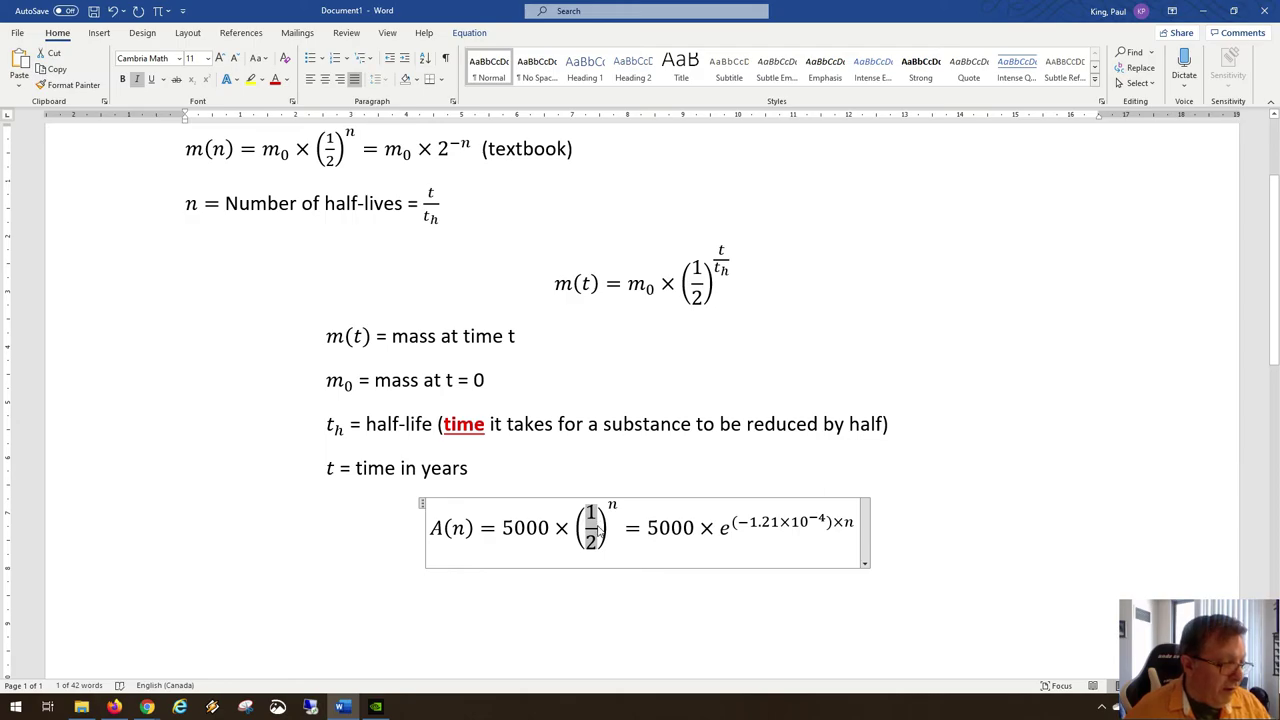
pyautogui.click(597, 531)
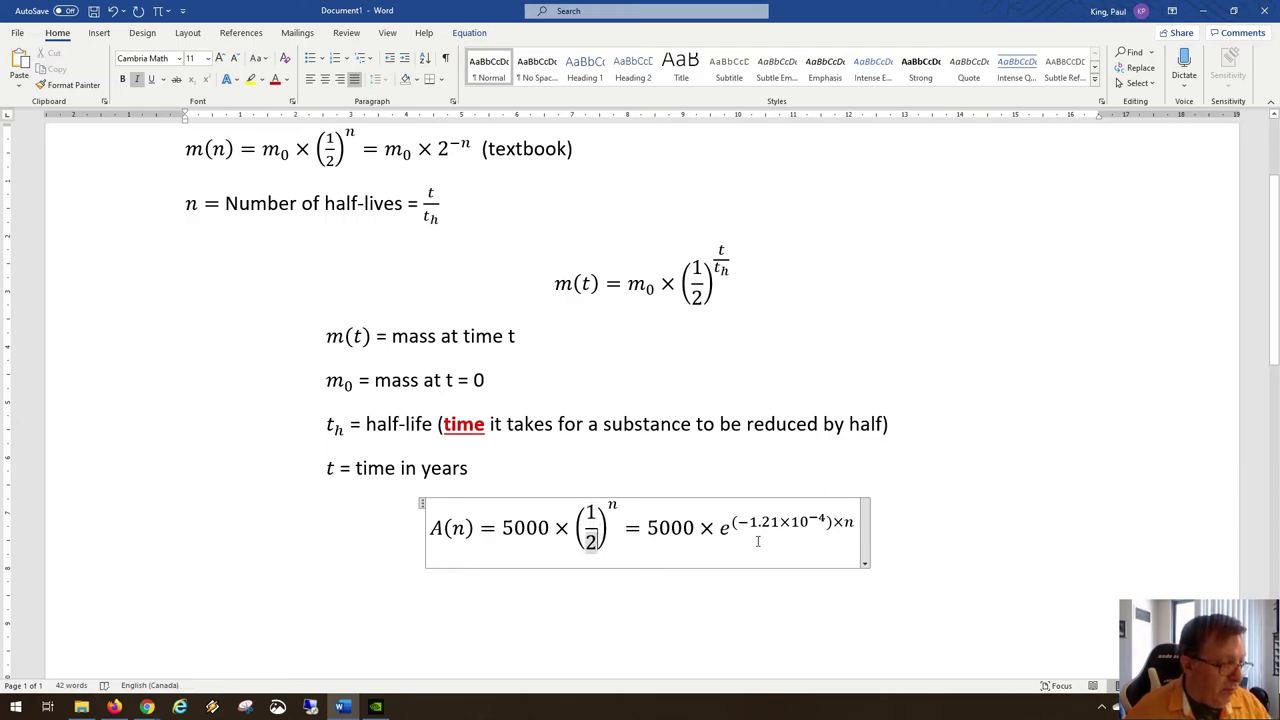
pyautogui.click(724, 528)
pyautogui.doubleClick(724, 528)
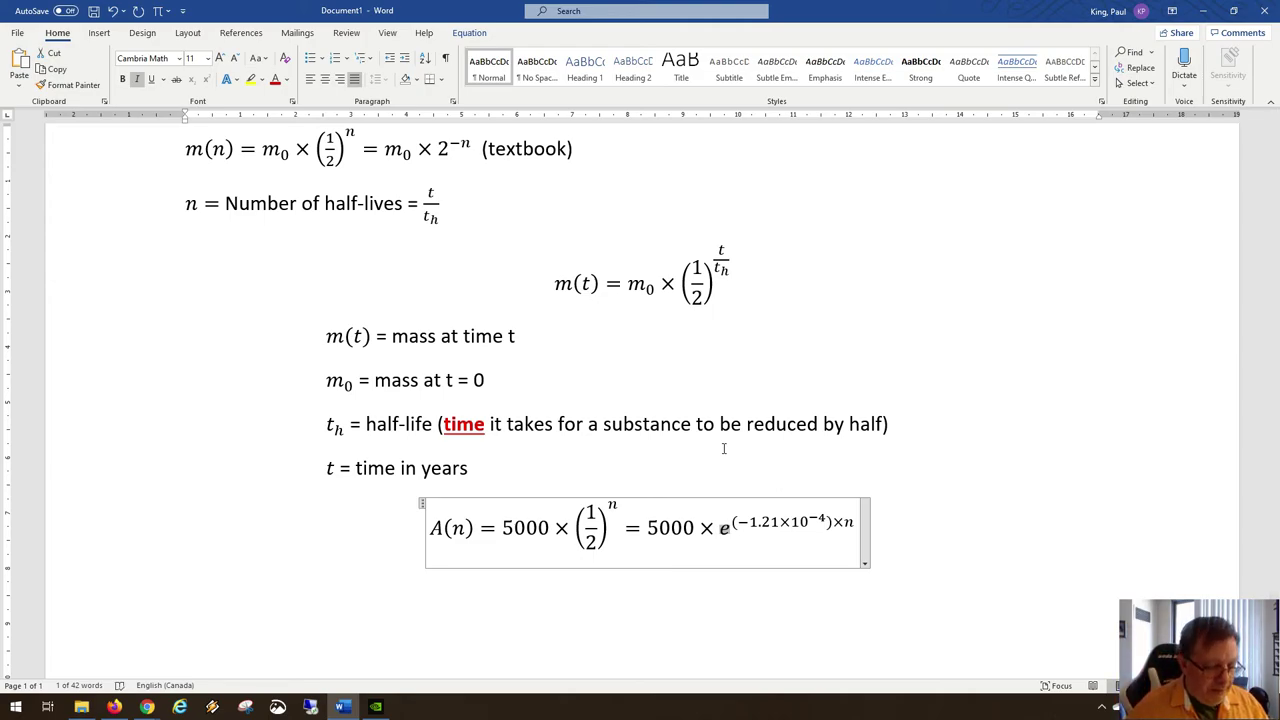
pyautogui.press('End')
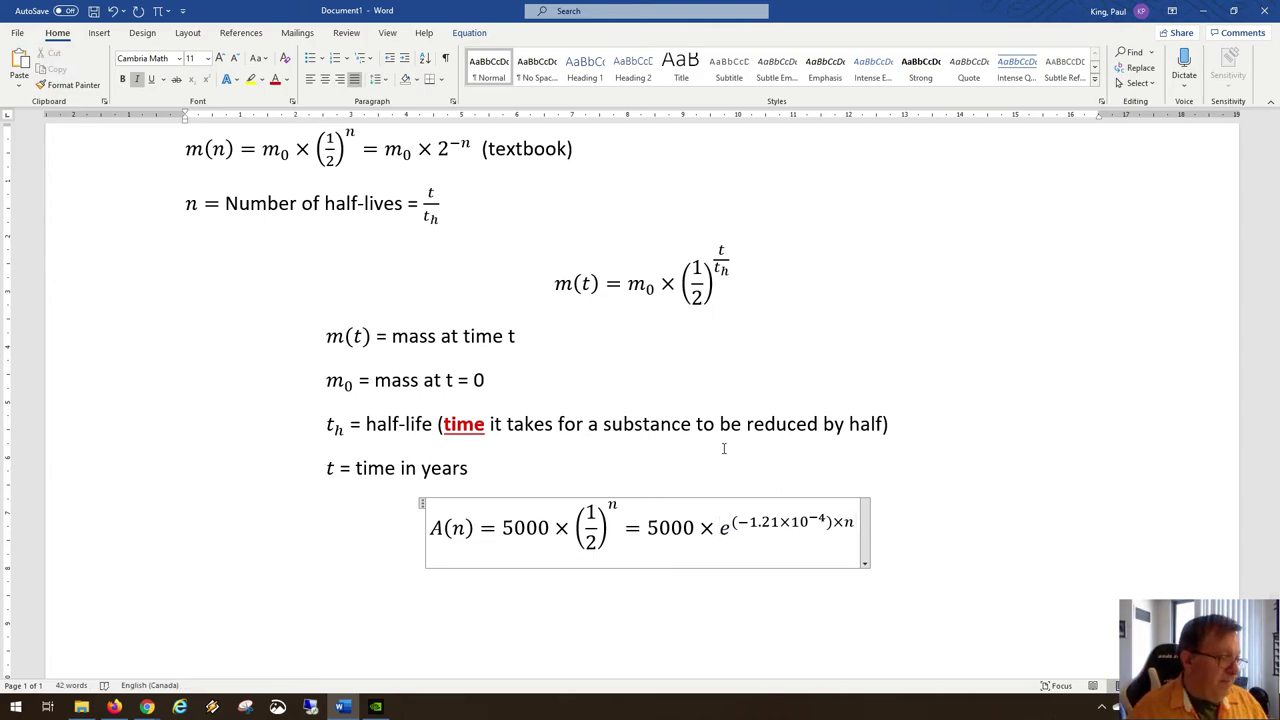
pyautogui.hotkey('shift', 'Left')
pyautogui.hotkey('shift', 'Left')
pyautogui.hotkey('shift', 'Left')
pyautogui.hotkey('shift', 'Left')
pyautogui.hotkey('shift', 'Left')
pyautogui.hotkey('shift', 'Left')
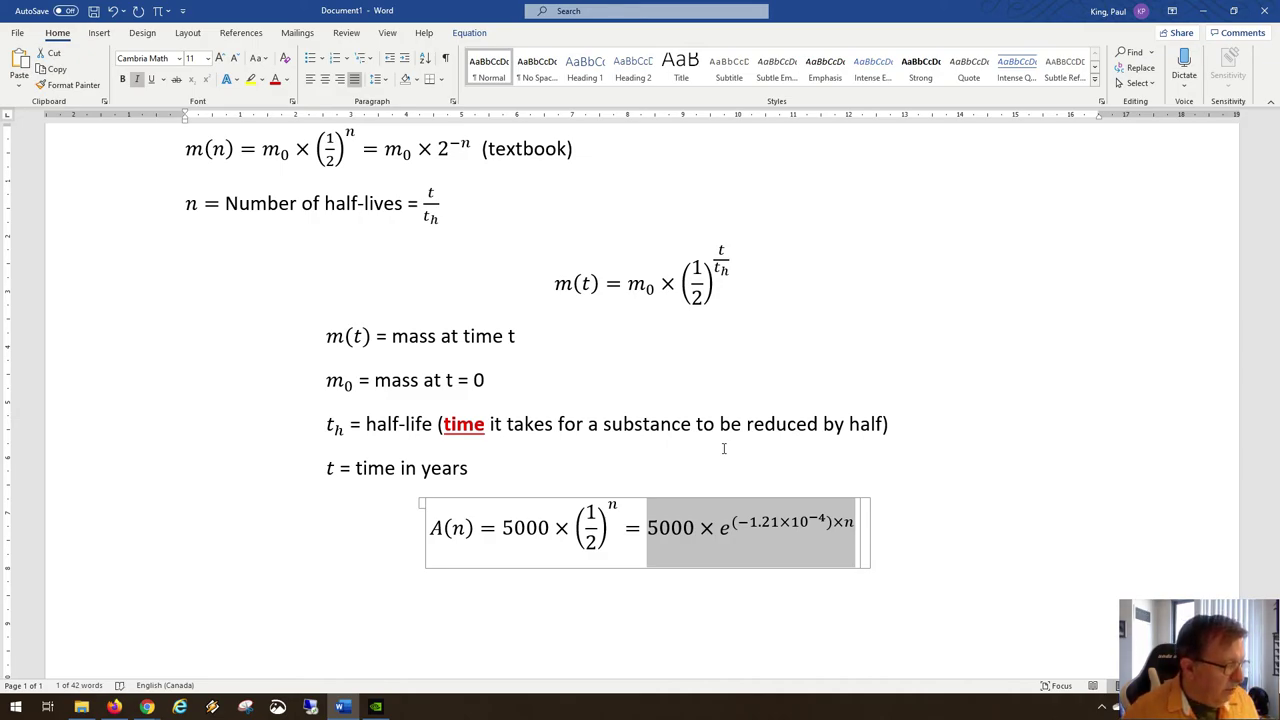
# Switch to the spreadsheet and enter the initial mass 5000 in cell D2.
pyautogui.hotkey('alt', 'Tab')
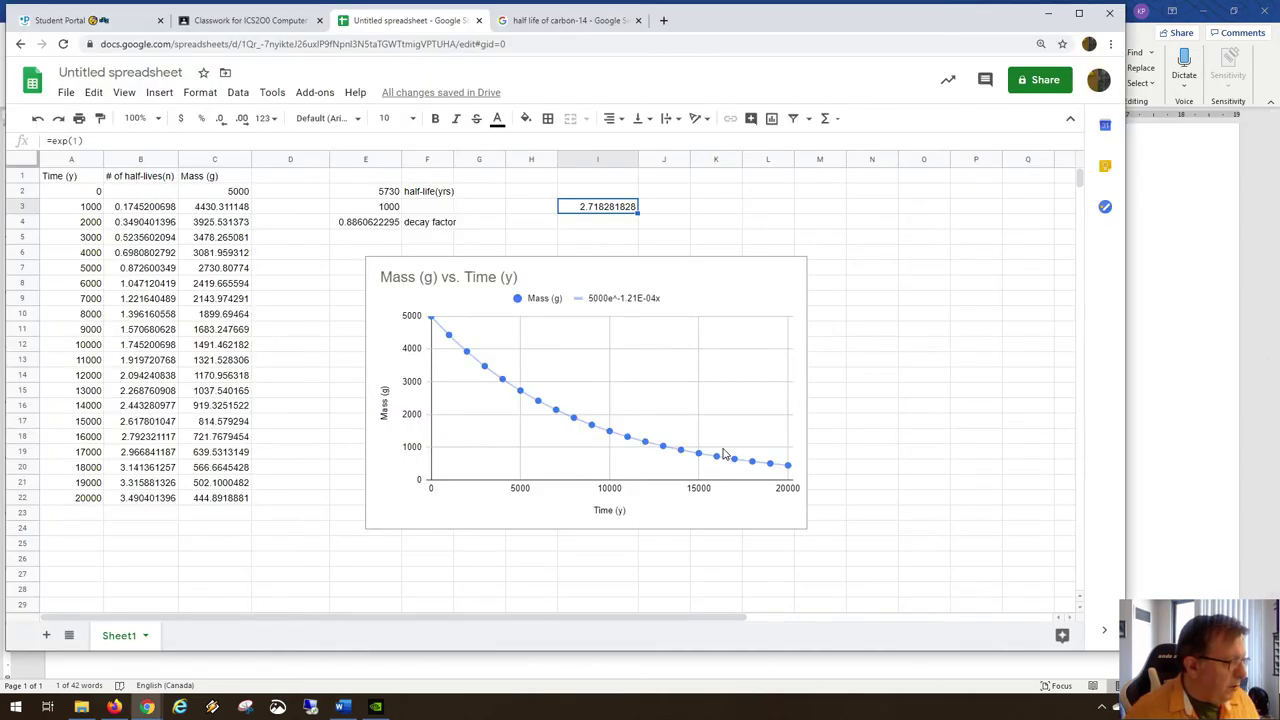
pyautogui.click(302, 194)
pyautogui.write('5000')
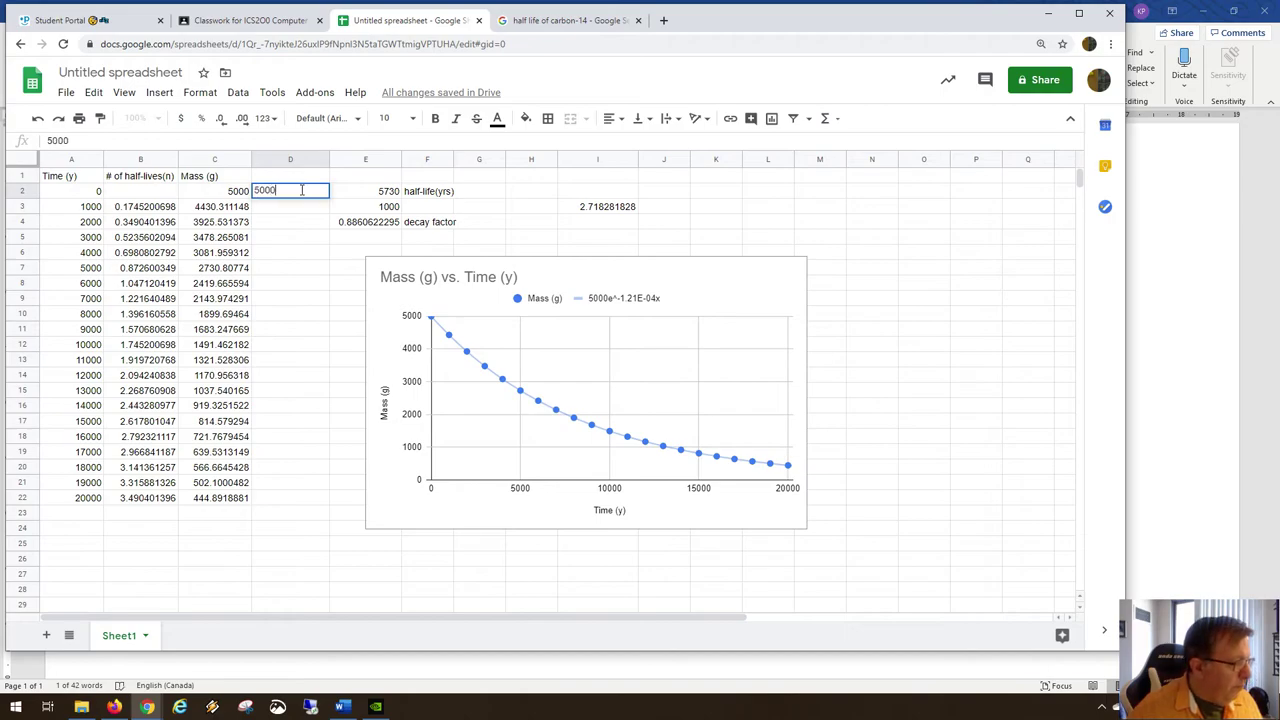
pyautogui.press('Return')
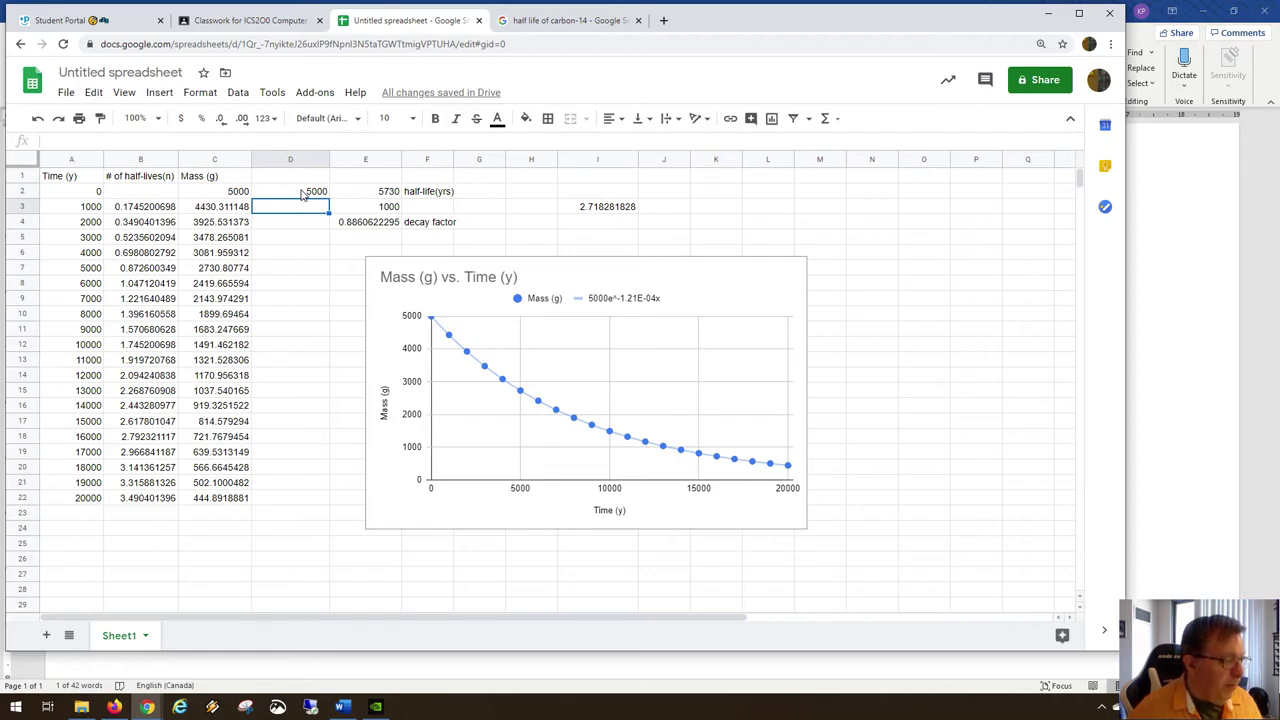
# Start a formula in D3 that multiplies an absolute reference to D2 by (-1.21*0.0001).
pyautogui.write('=')
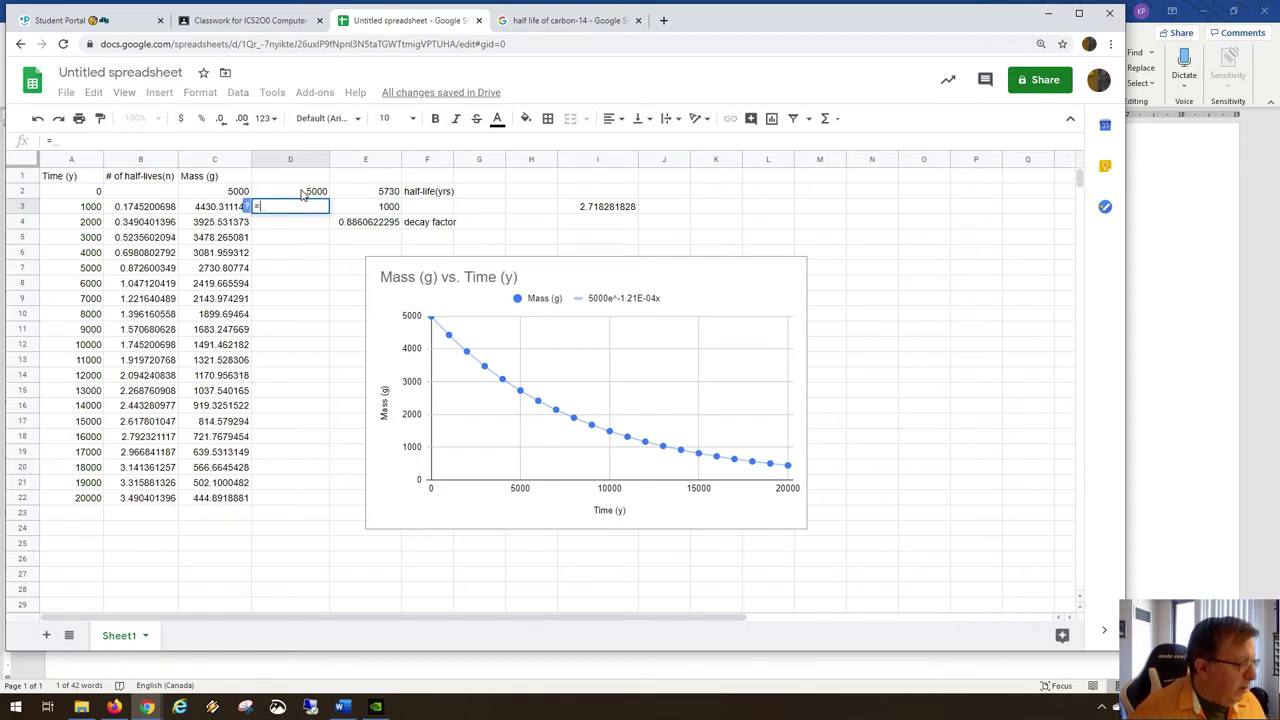
pyautogui.click(303, 195)
pyautogui.press('F4')
pyautogui.write('*')
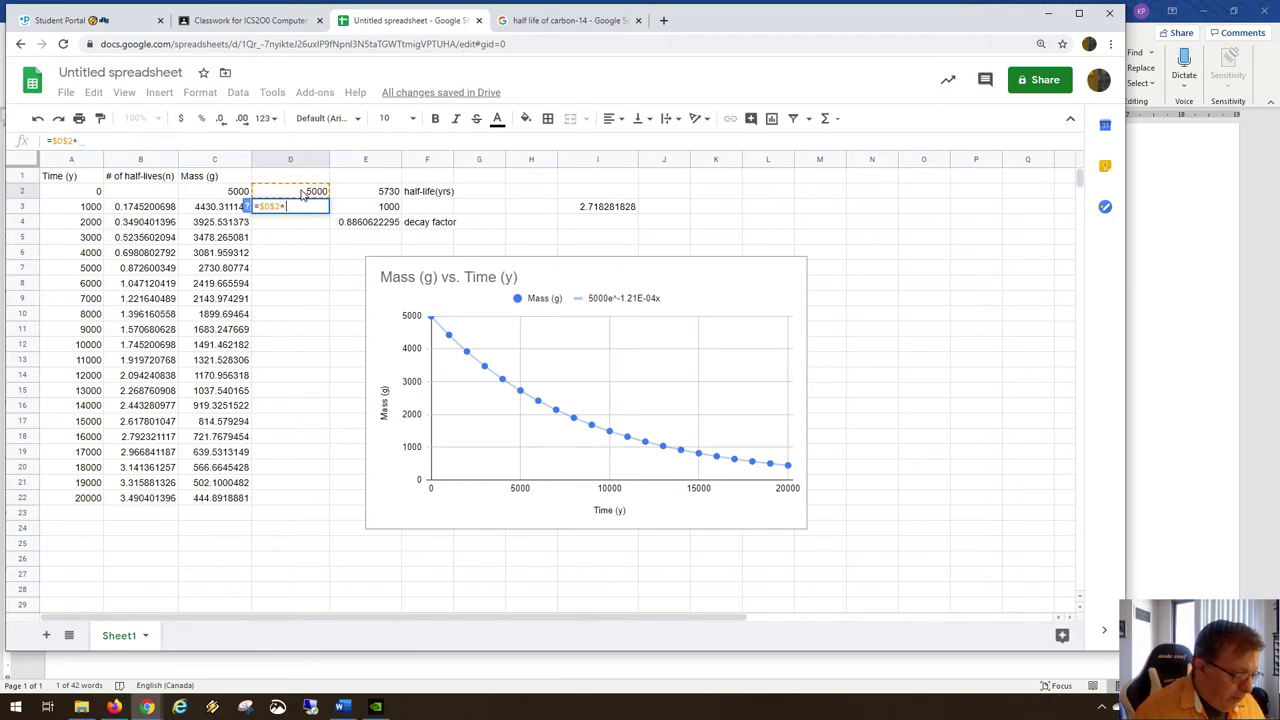
pyautogui.write('(')
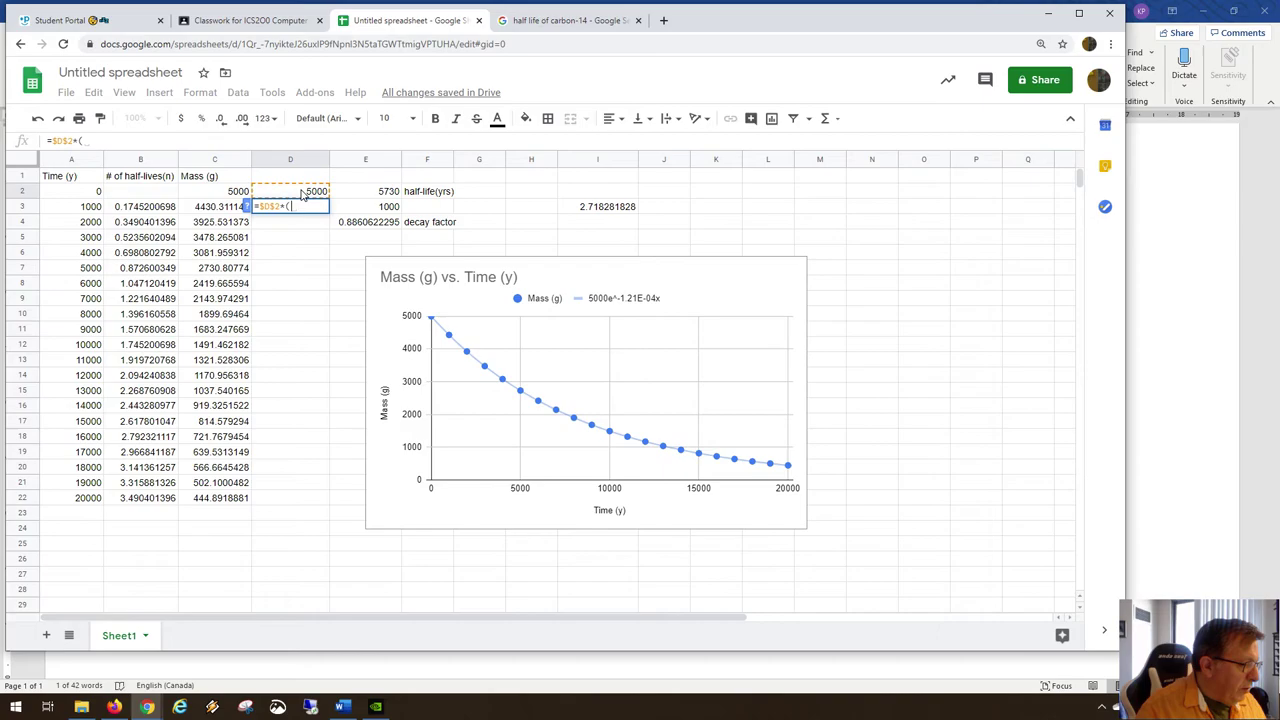
pyautogui.write('-1.21')
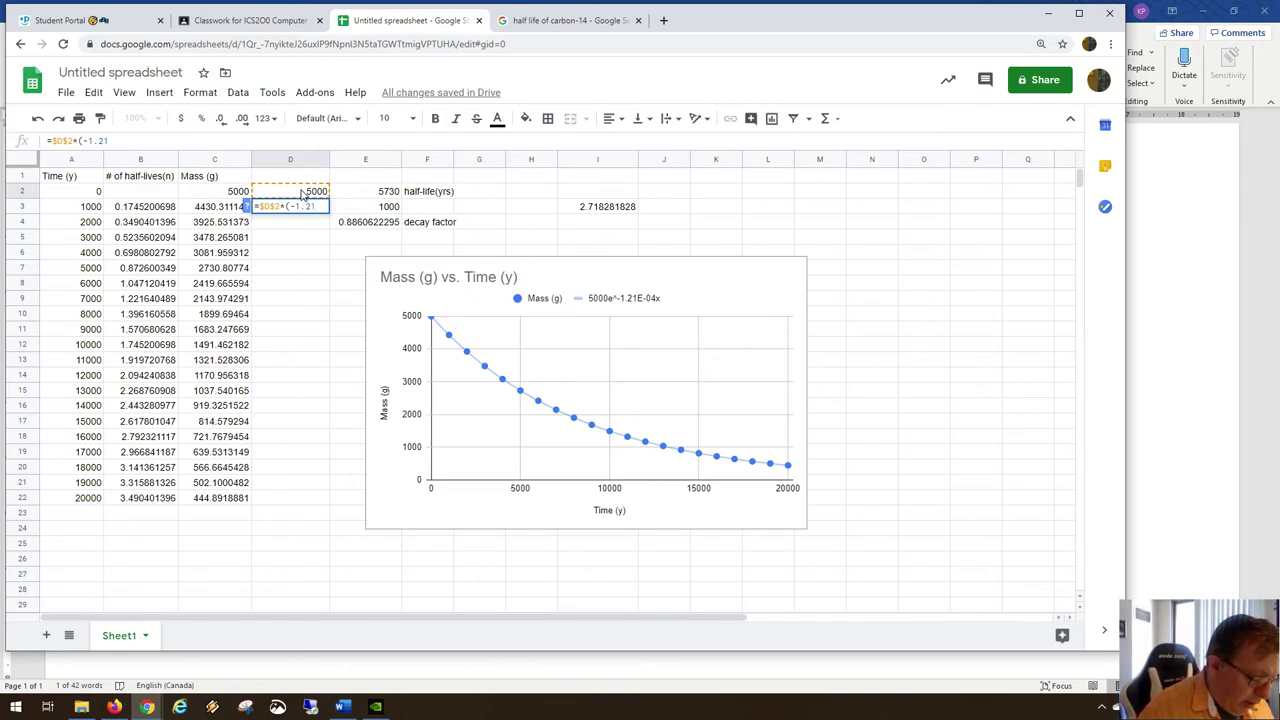
pyautogui.write('*')
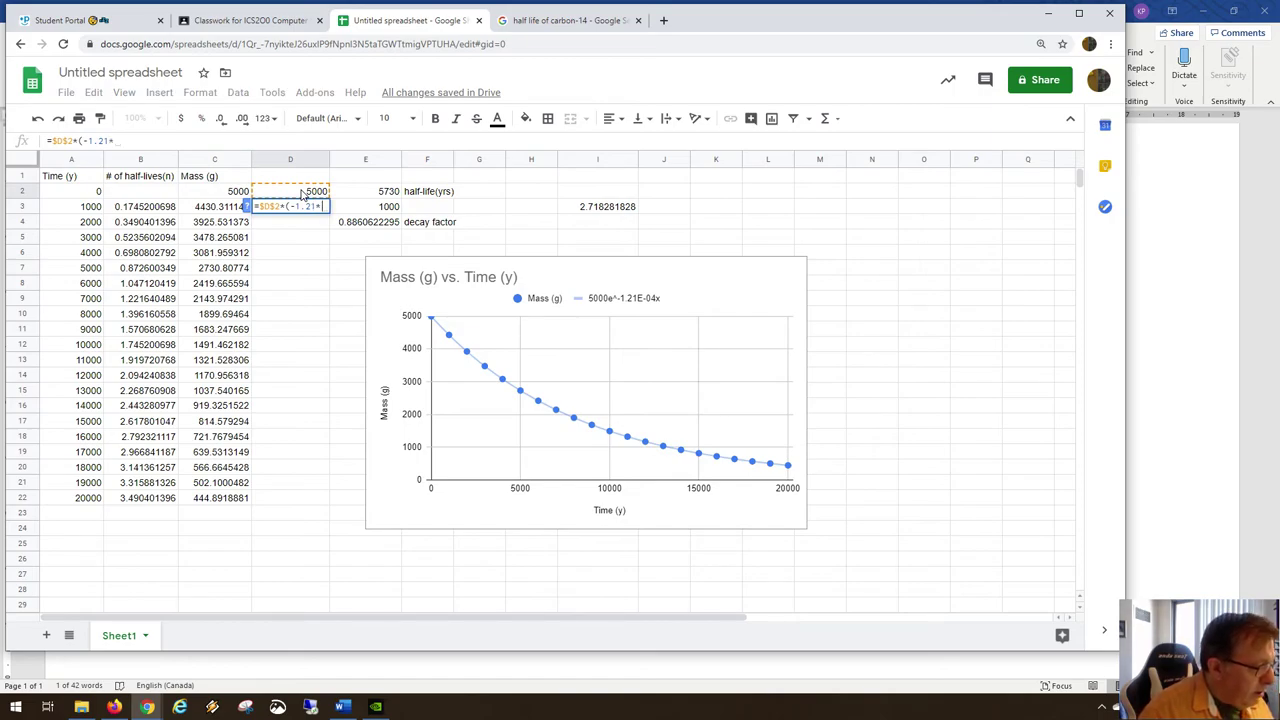
pyautogui.write('0.0')
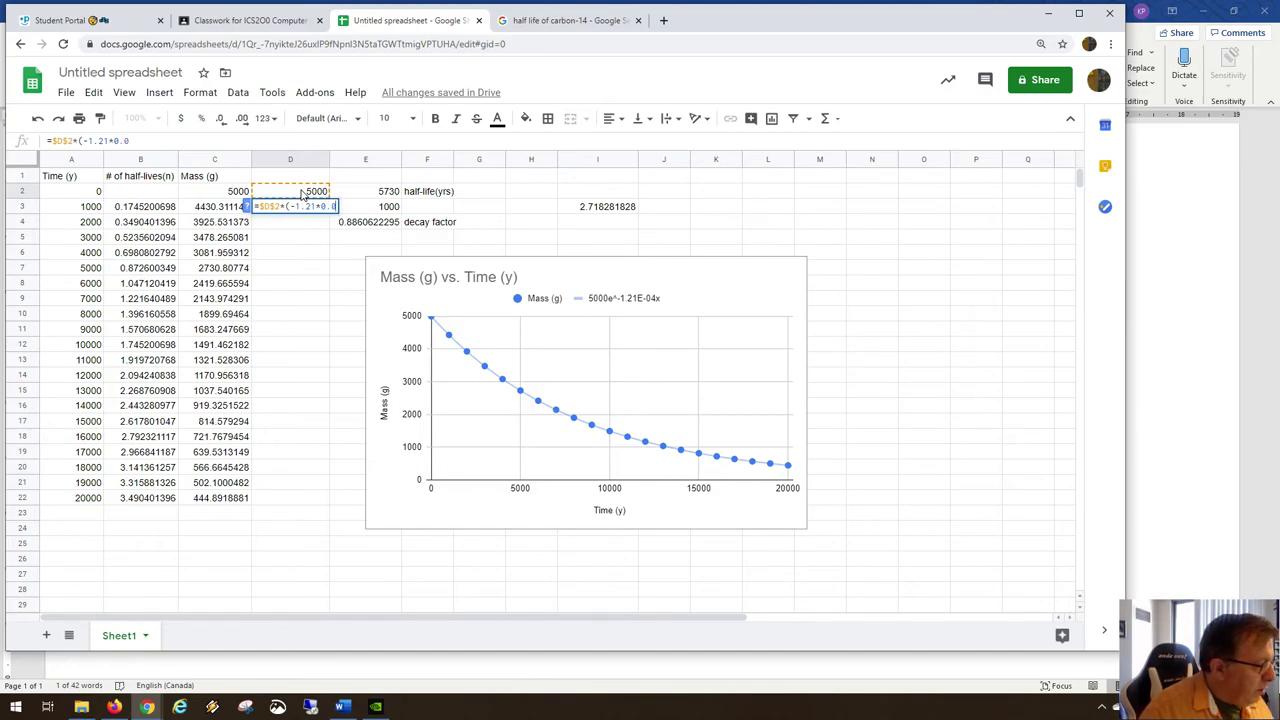
pyautogui.write('001')
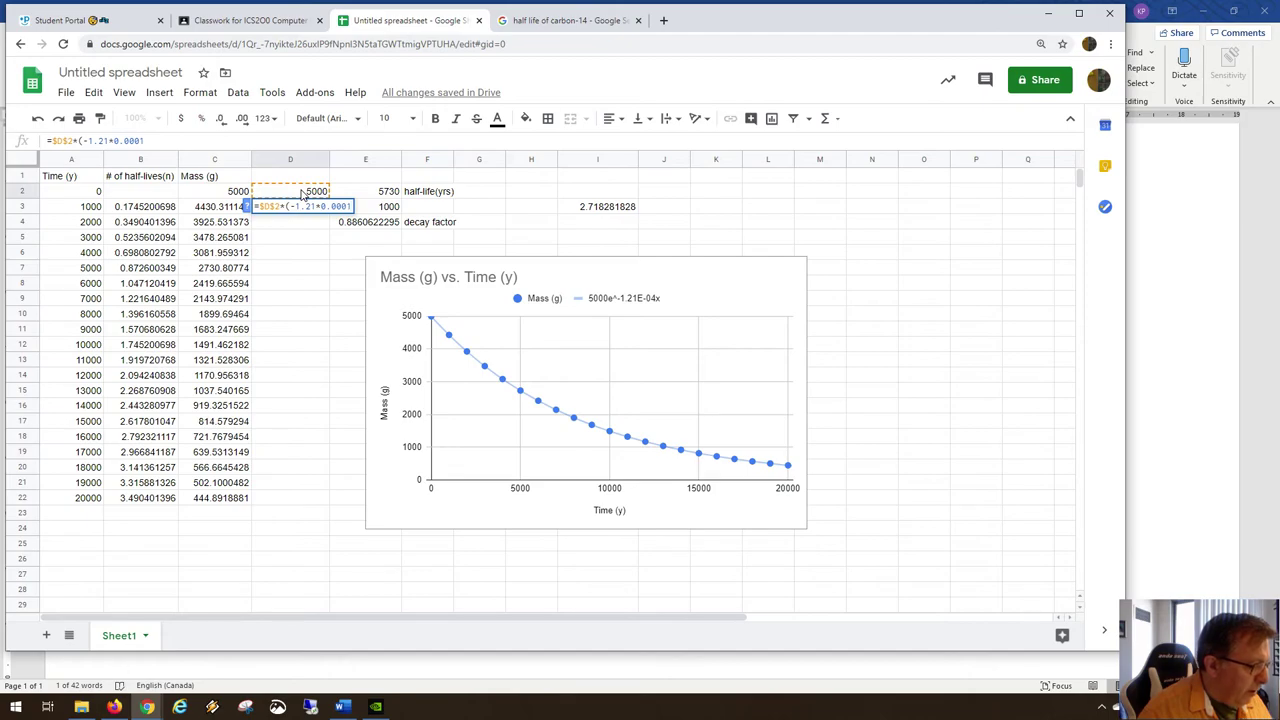
pyautogui.write(')')
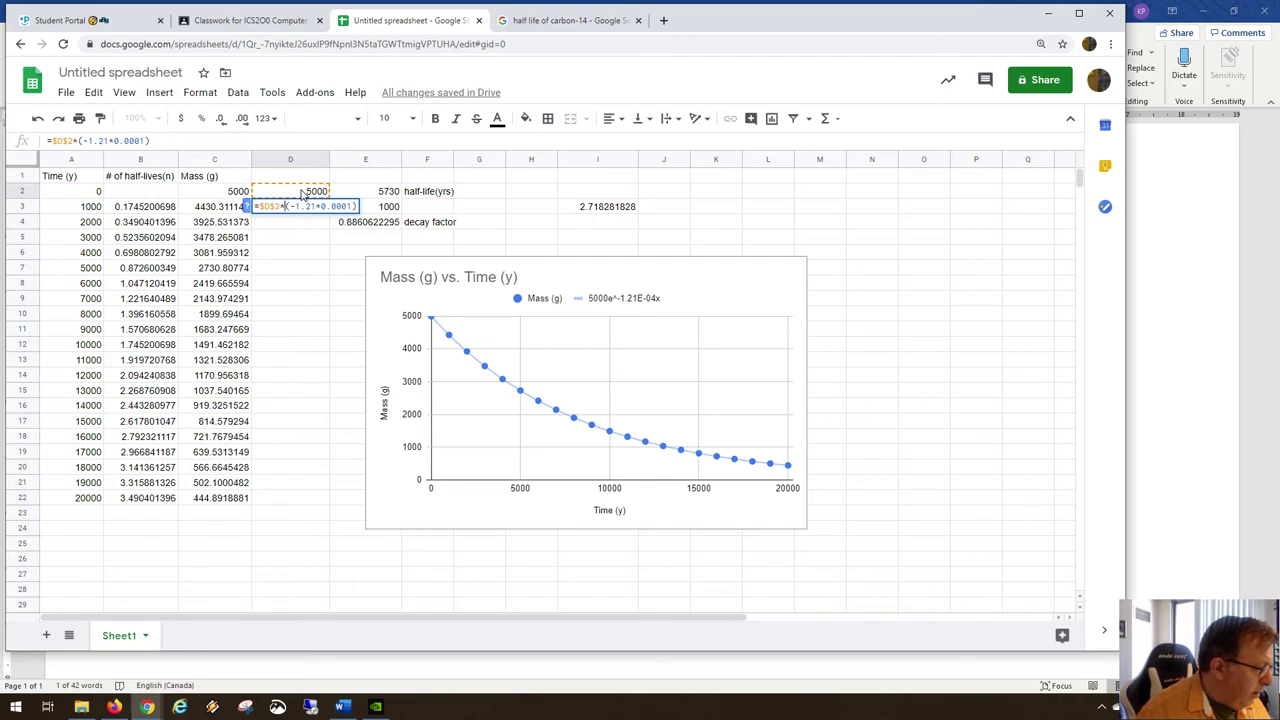
# Complete the D3 formula as =$D$2*exp(-1.21*0.0001*A3), making the bracket the exponent of e with the time from A3.
pyautogui.write('exp')
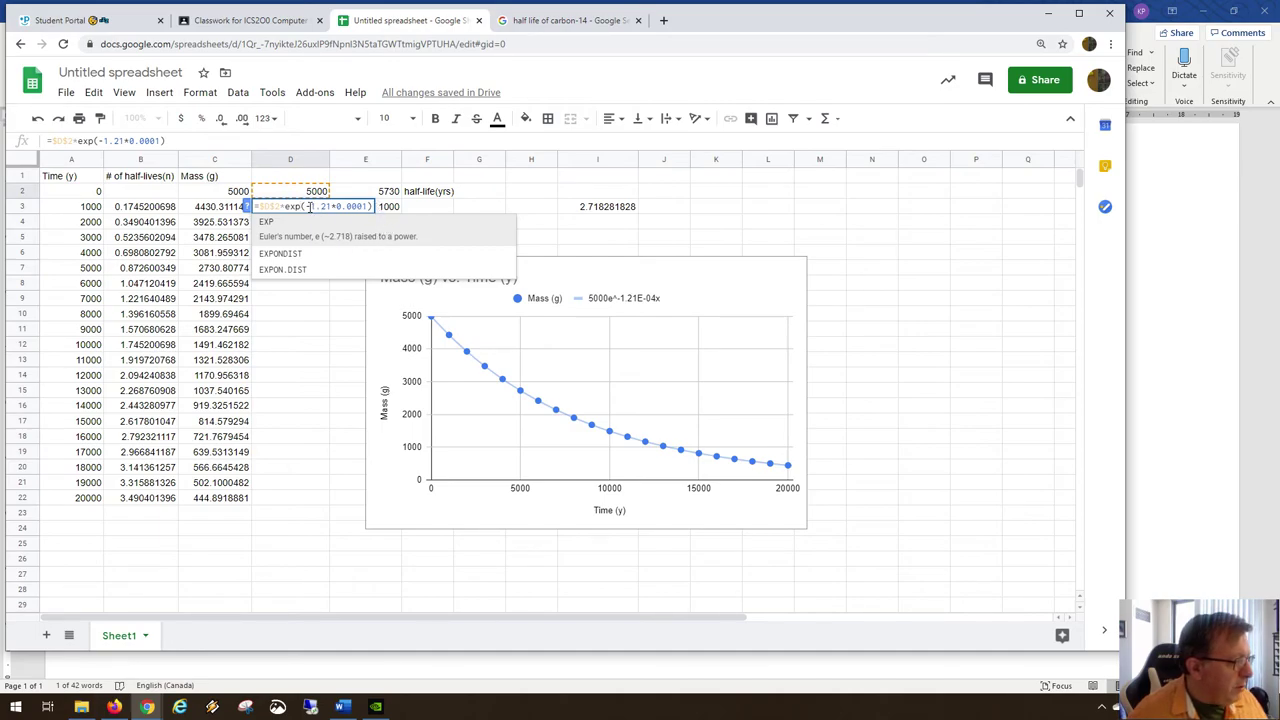
pyautogui.click(371, 206)
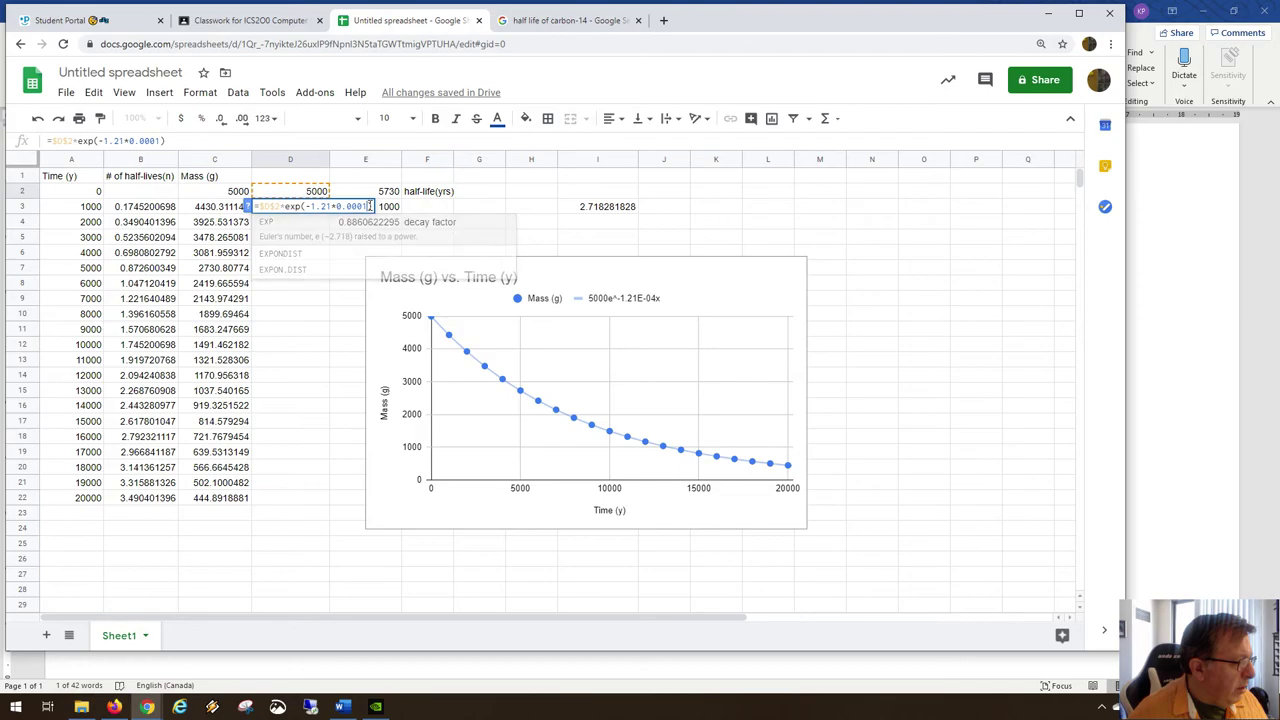
pyautogui.press('Left')
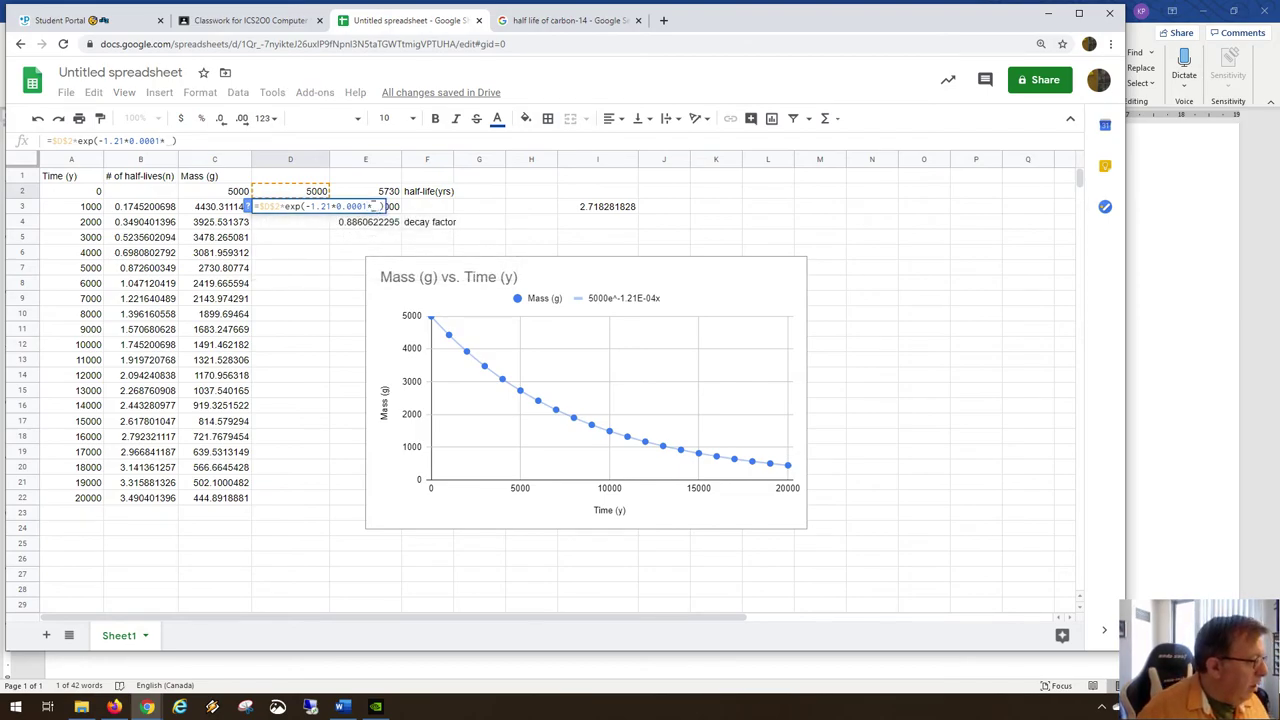
pyautogui.write('*')
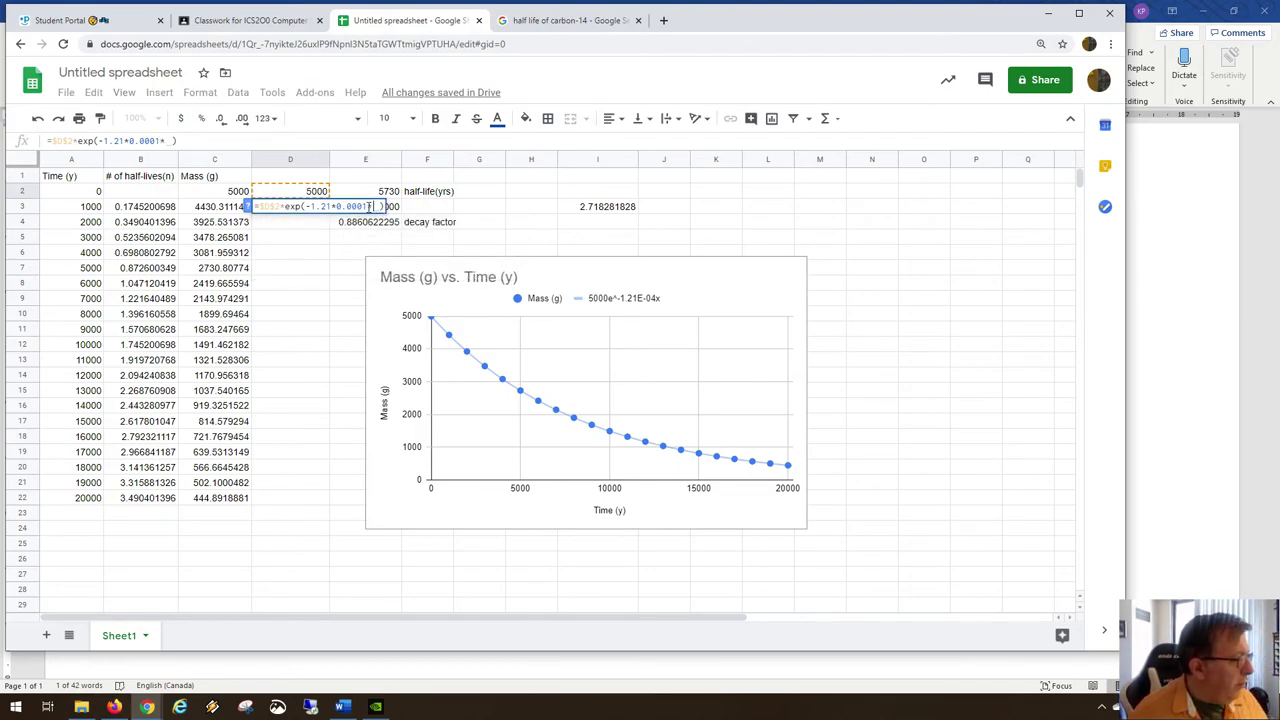
pyautogui.click(96, 210)
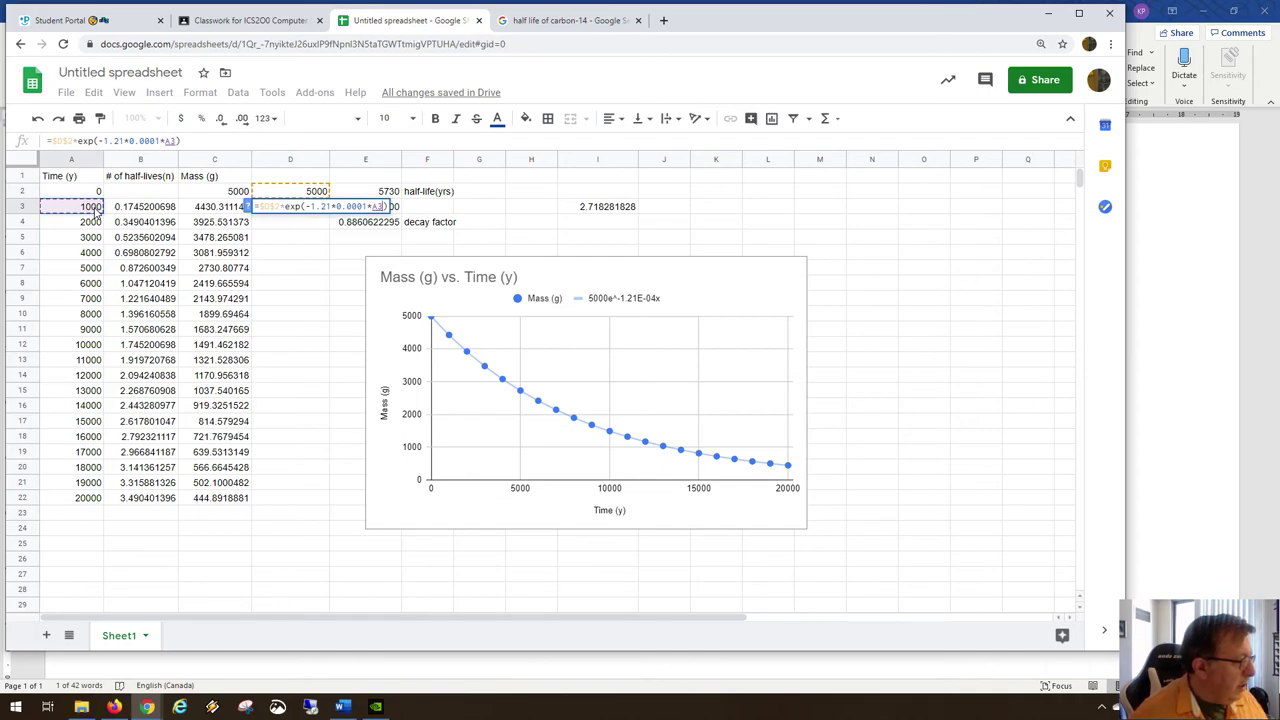
pyautogui.press('Return')
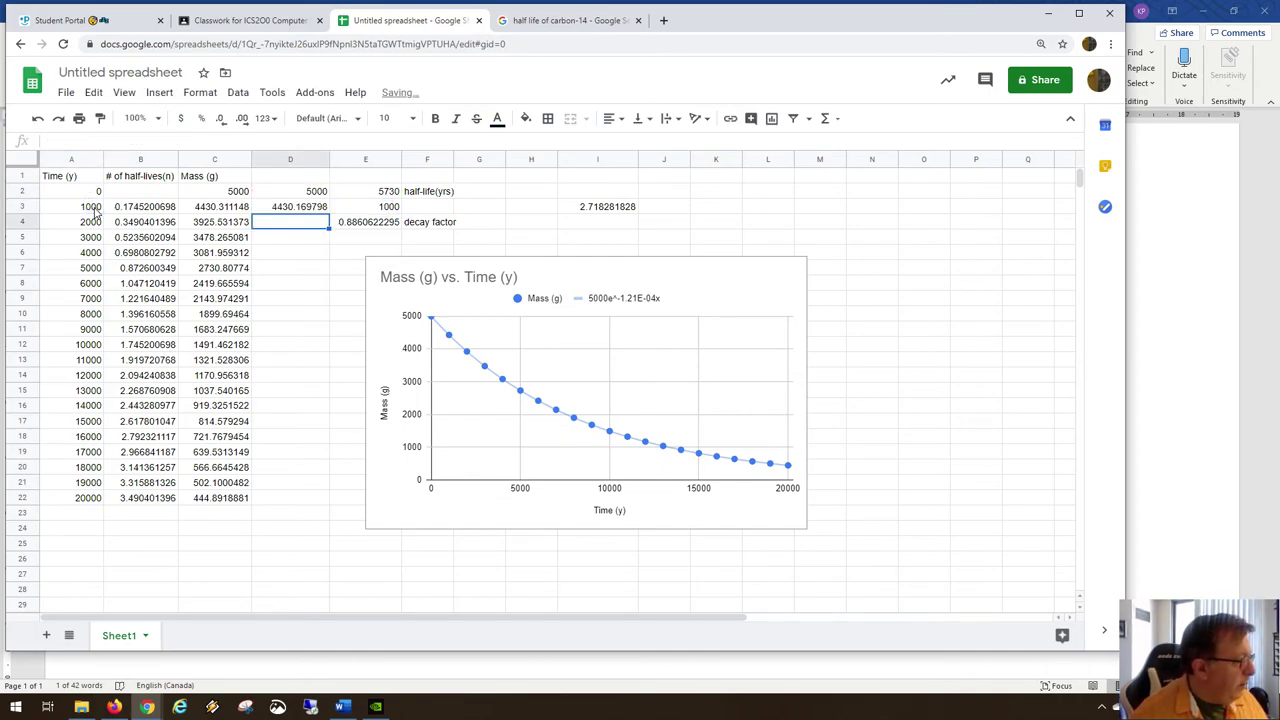
# Compare the formulas and masses in C3 and D3, and fill the D3 formula down through D22.
pyautogui.click(285, 212)
pyautogui.click(227, 212)
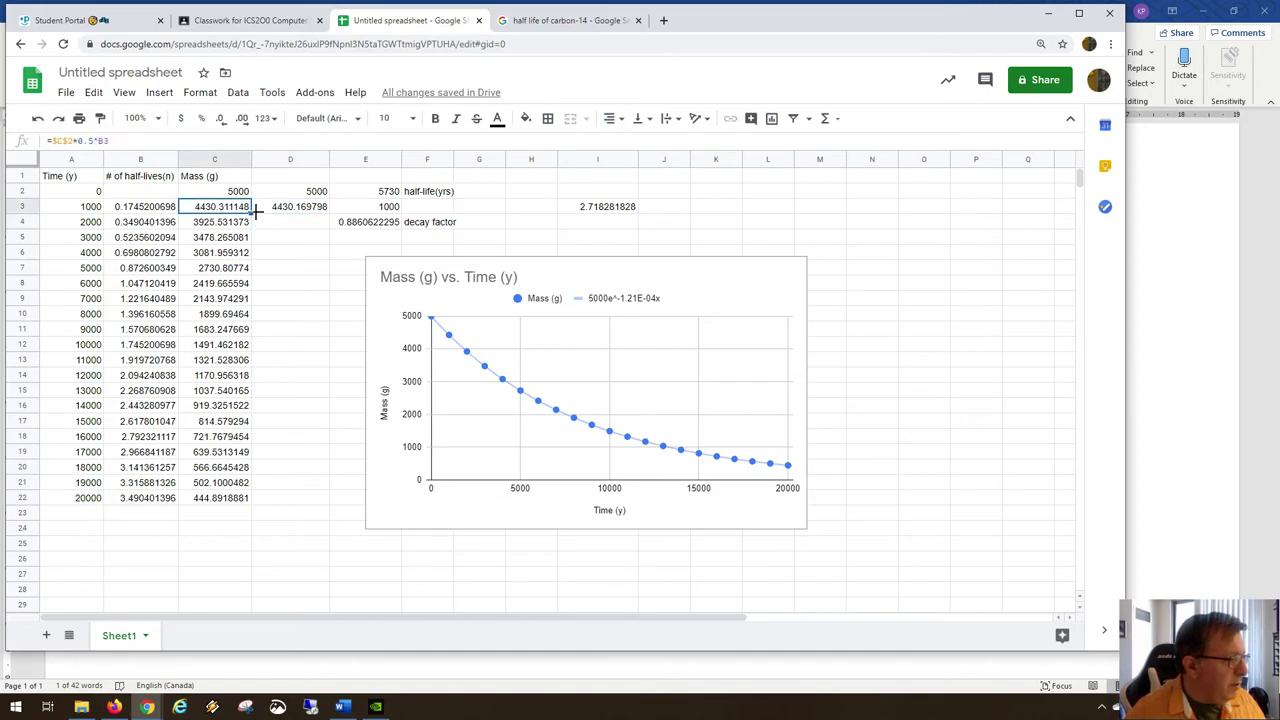
pyautogui.click(307, 213)
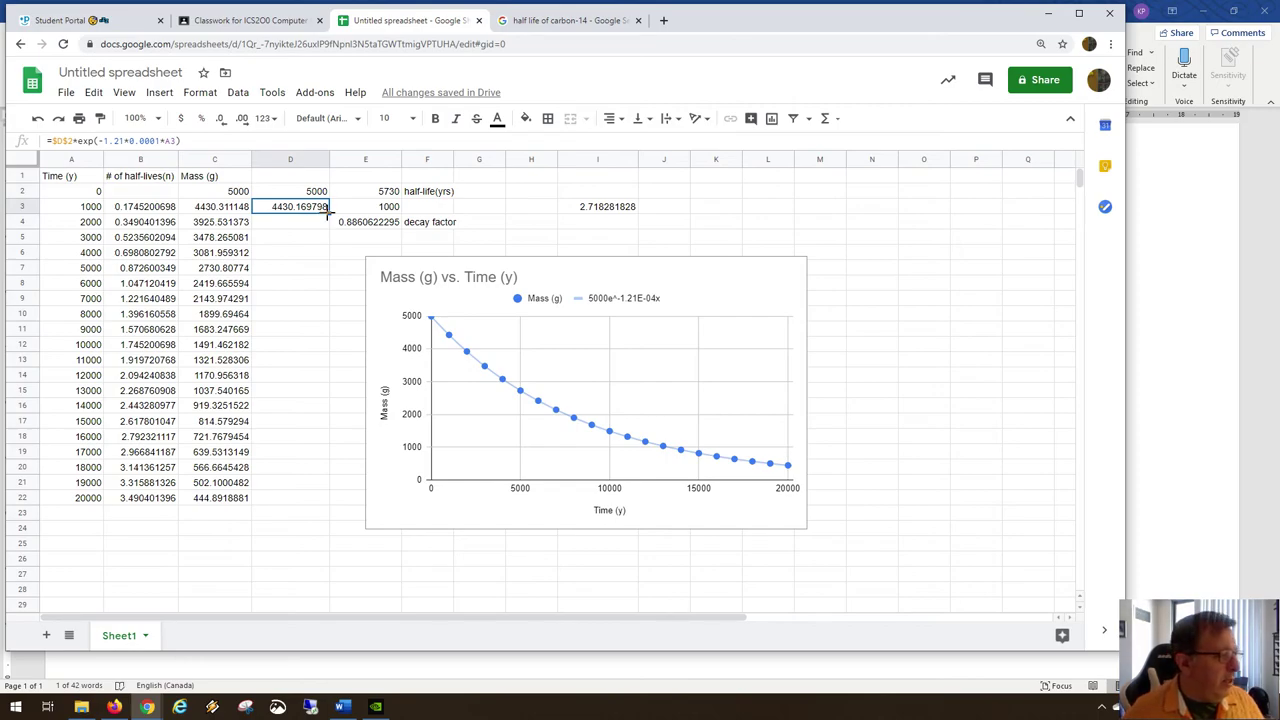
pyautogui.moveTo(328, 211); pyautogui.dragTo(329, 500)
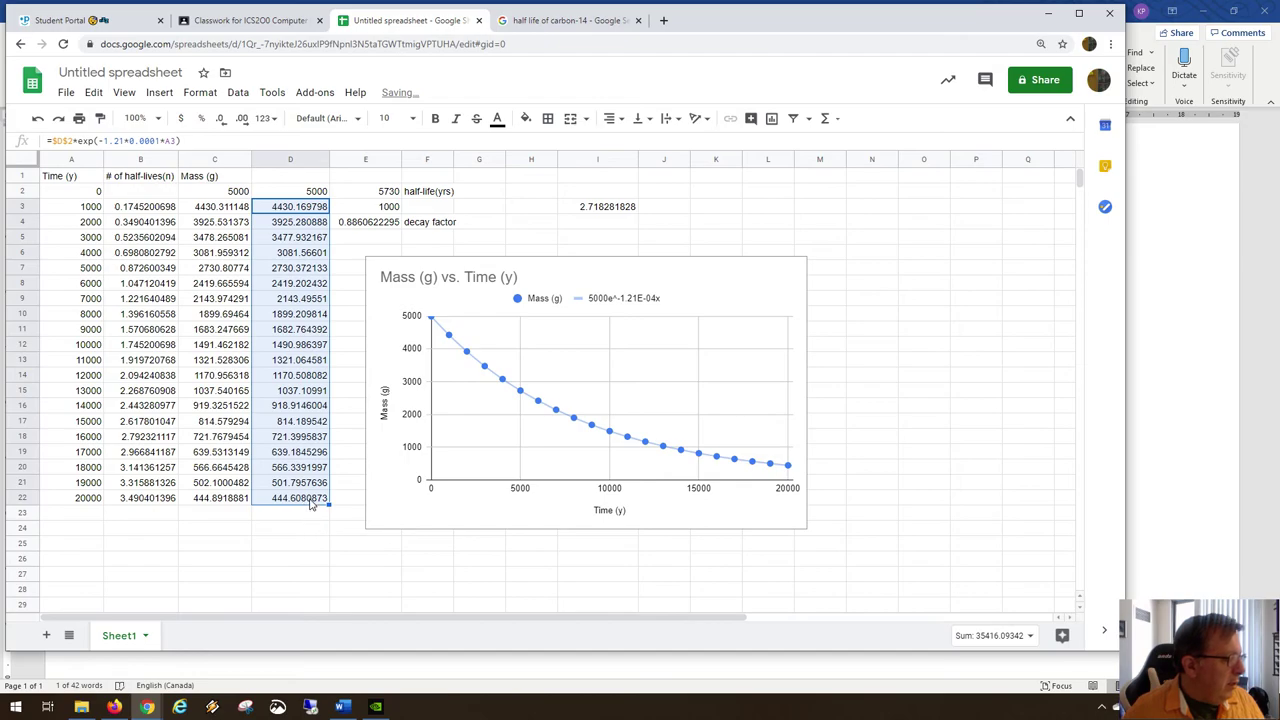
# Compare the base-e masses in column D with the half-life masses in column C and the chart's trendline equation.
pyautogui.click(313, 501)
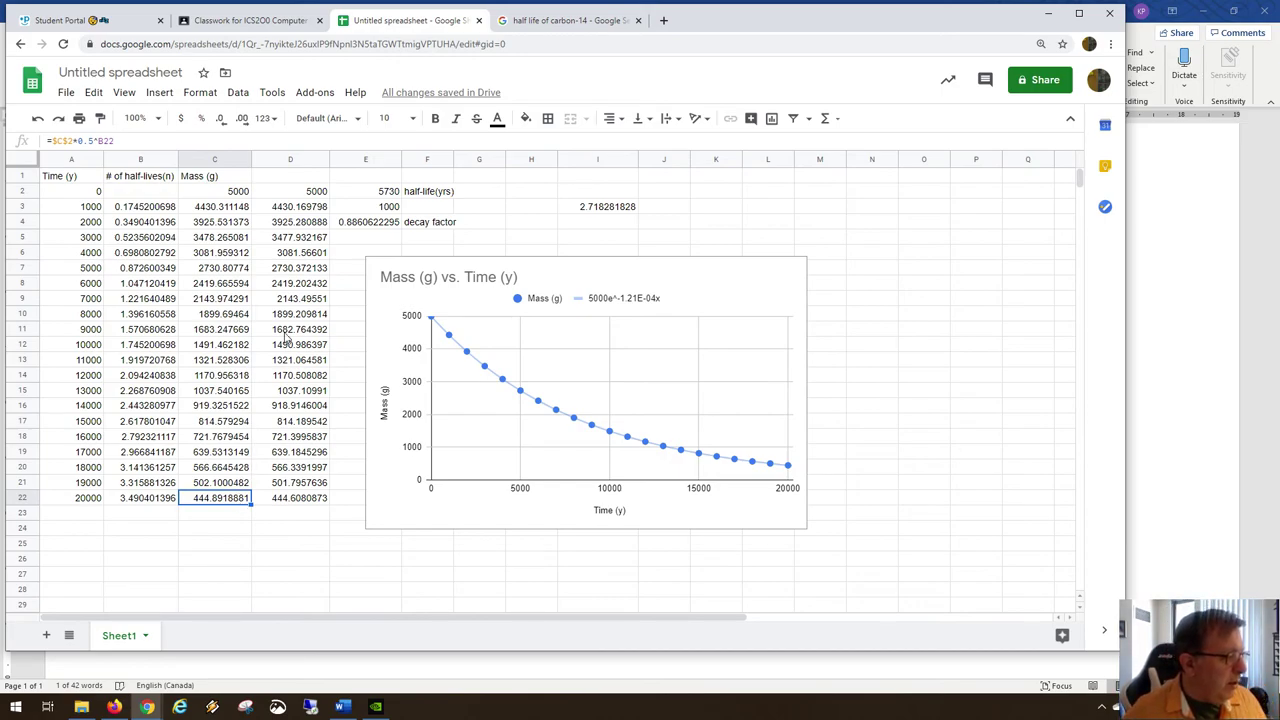
pyautogui.moveTo(313, 196); pyautogui.dragTo(297, 514)
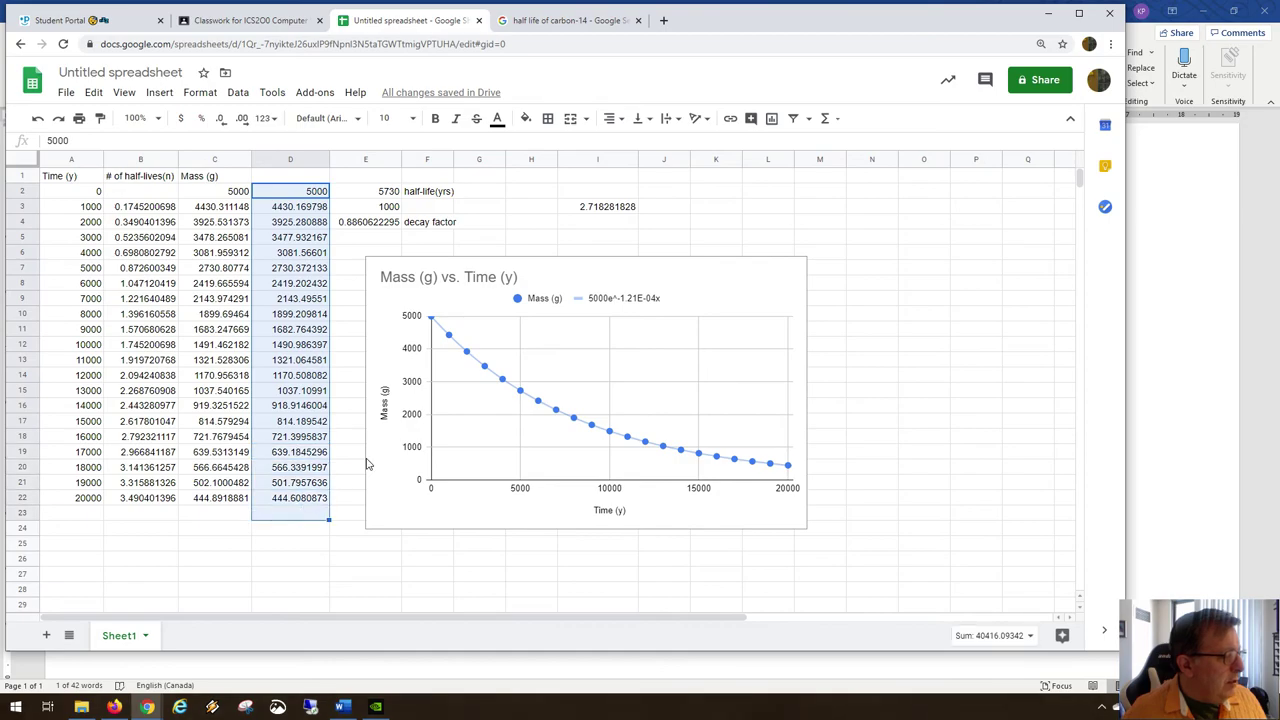
pyautogui.click(598, 303)
pyautogui.moveTo(213, 206); pyautogui.dragTo(200, 380)
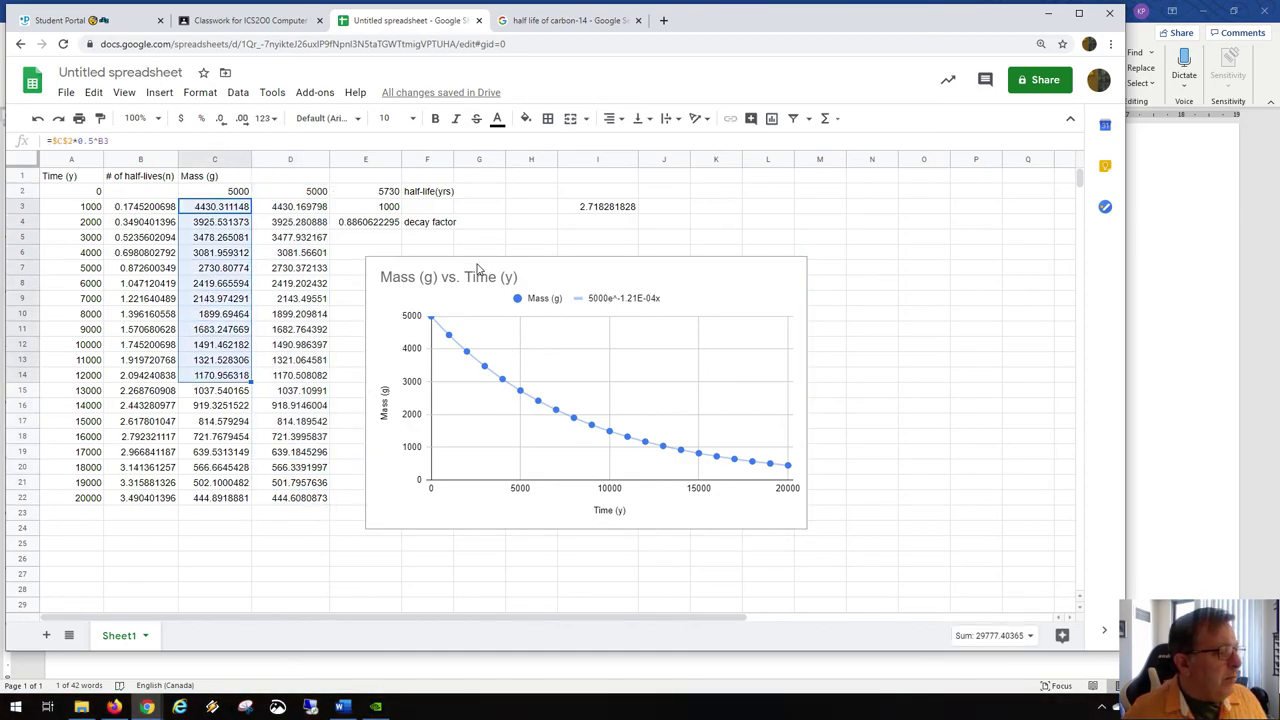
pyautogui.click(300, 197)
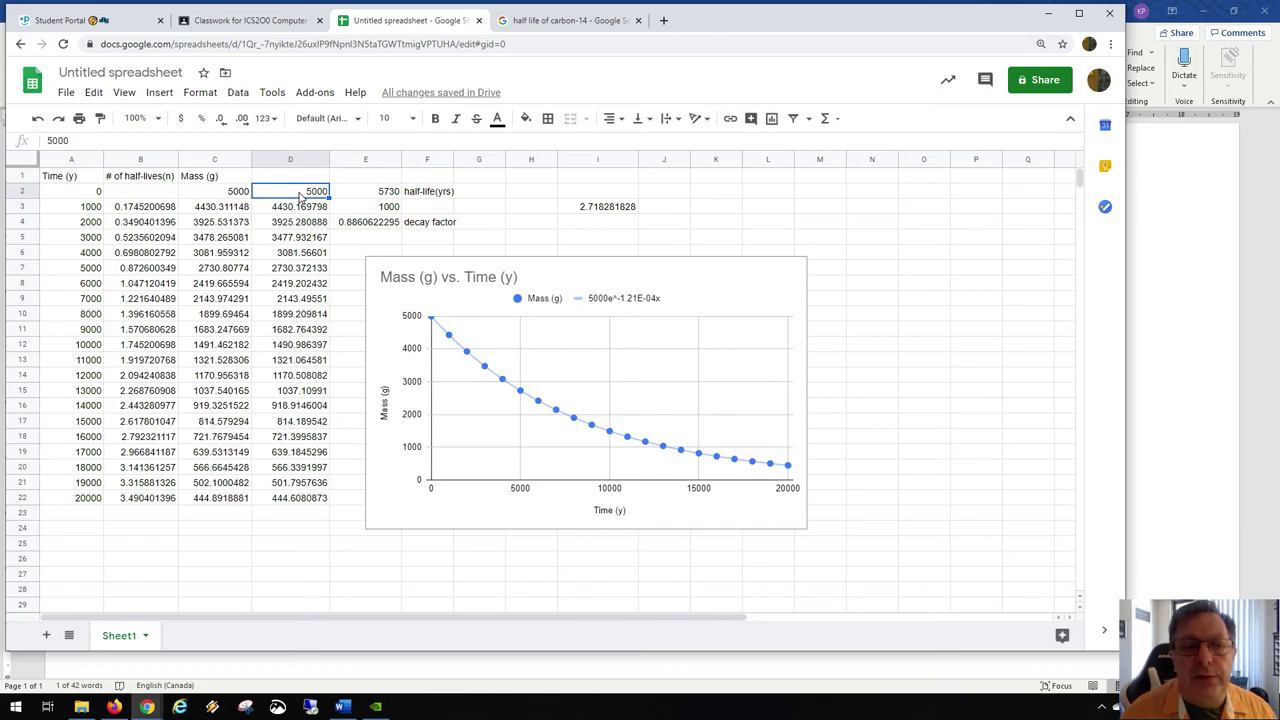
# Clear the check values from D2:D22 and deselect the range.
pyautogui.moveTo(300, 197); pyautogui.dragTo(283, 497)
pyautogui.press('Delete')
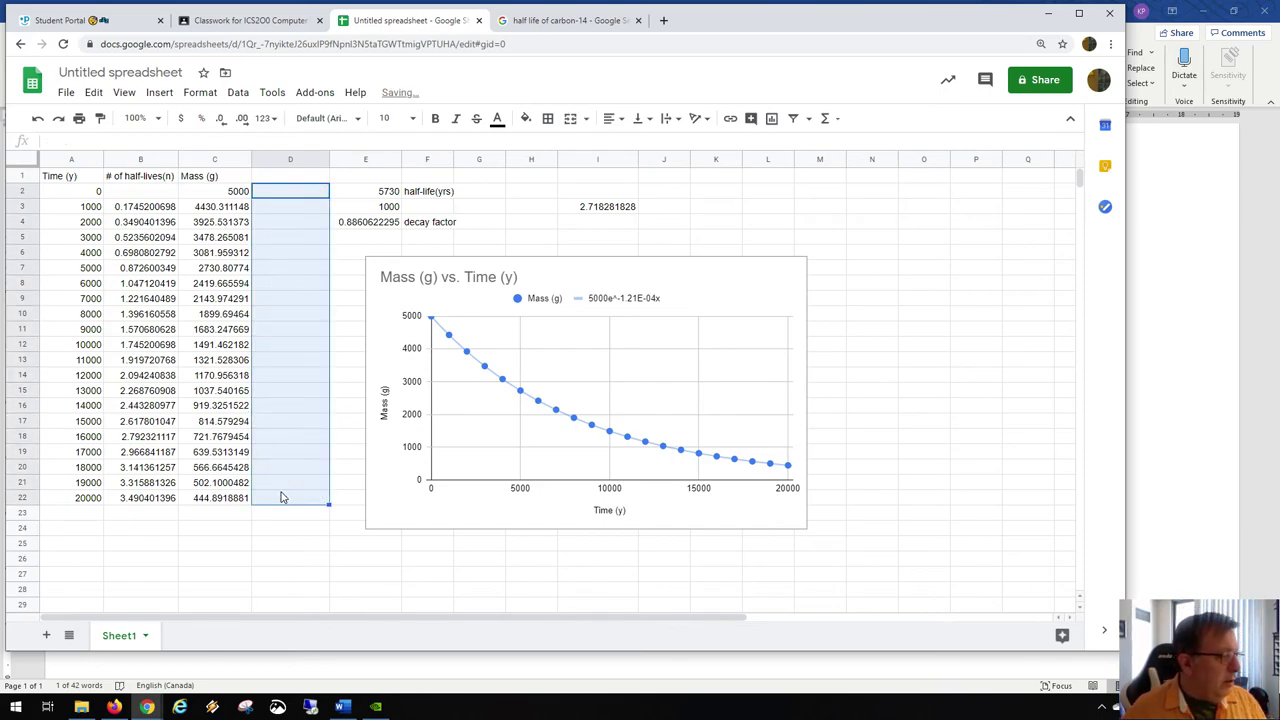
pyautogui.click(281, 545)
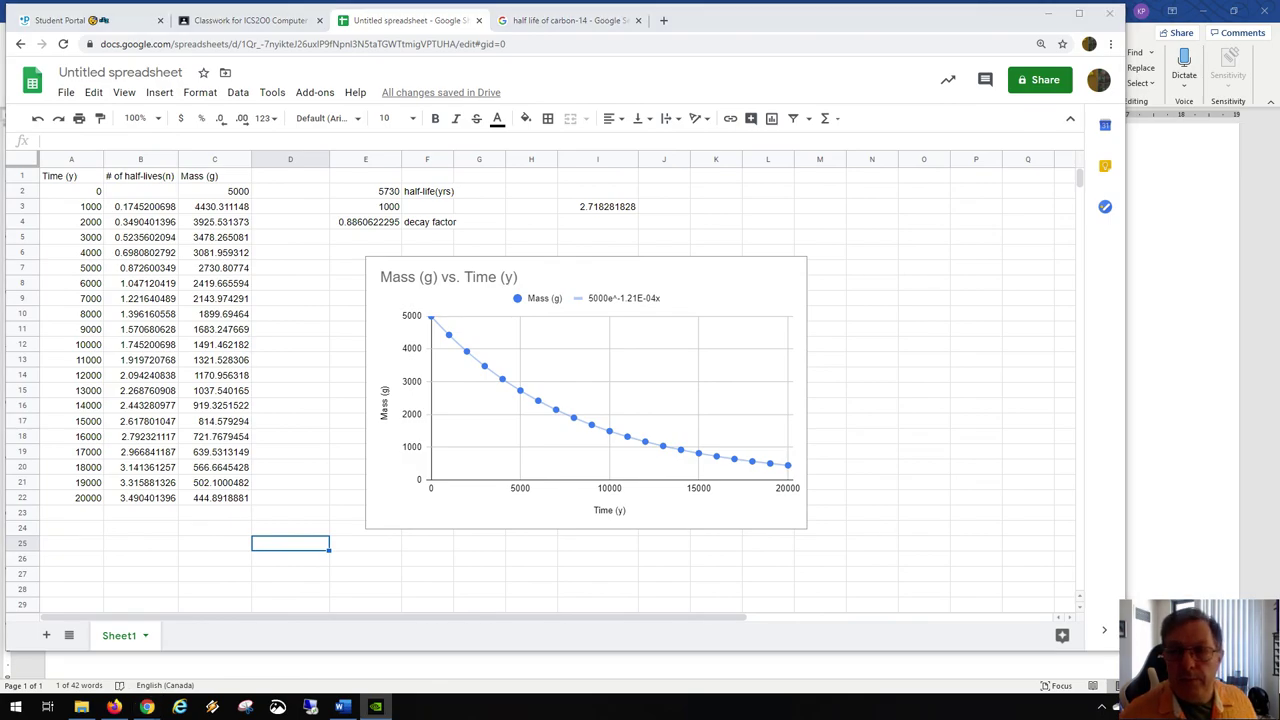
pyautogui.hotkey('alt', 'z')
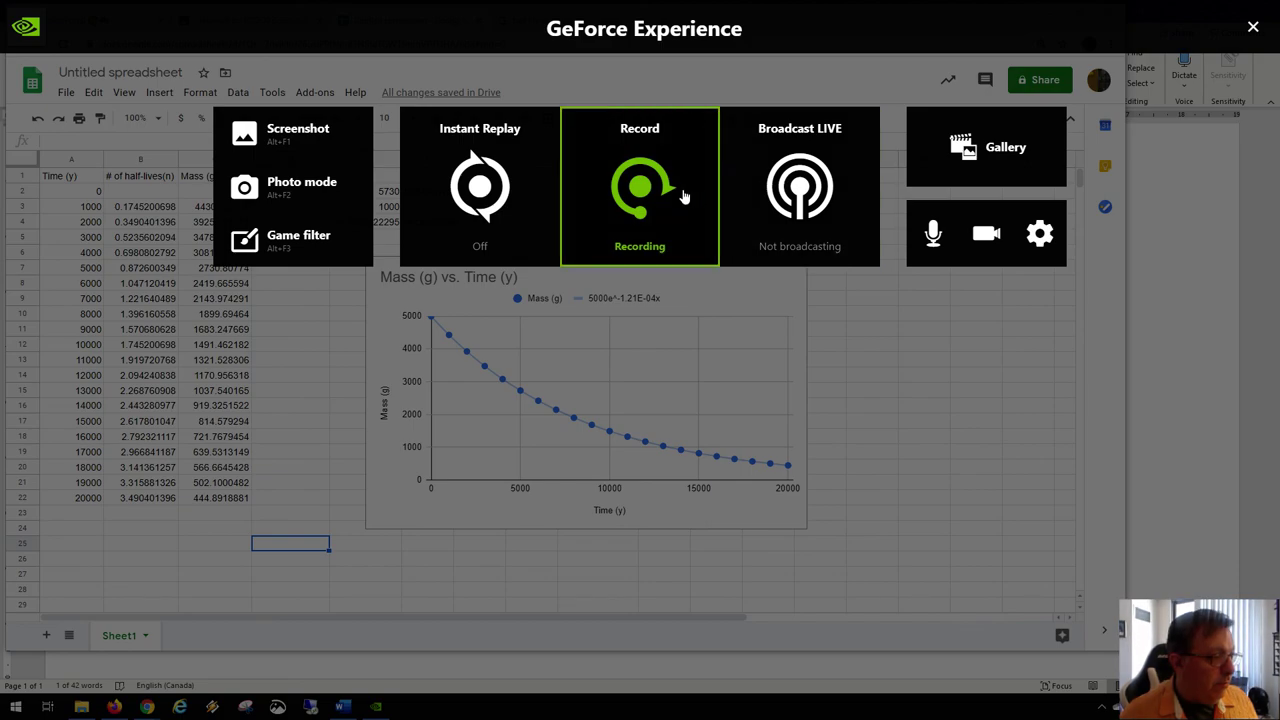